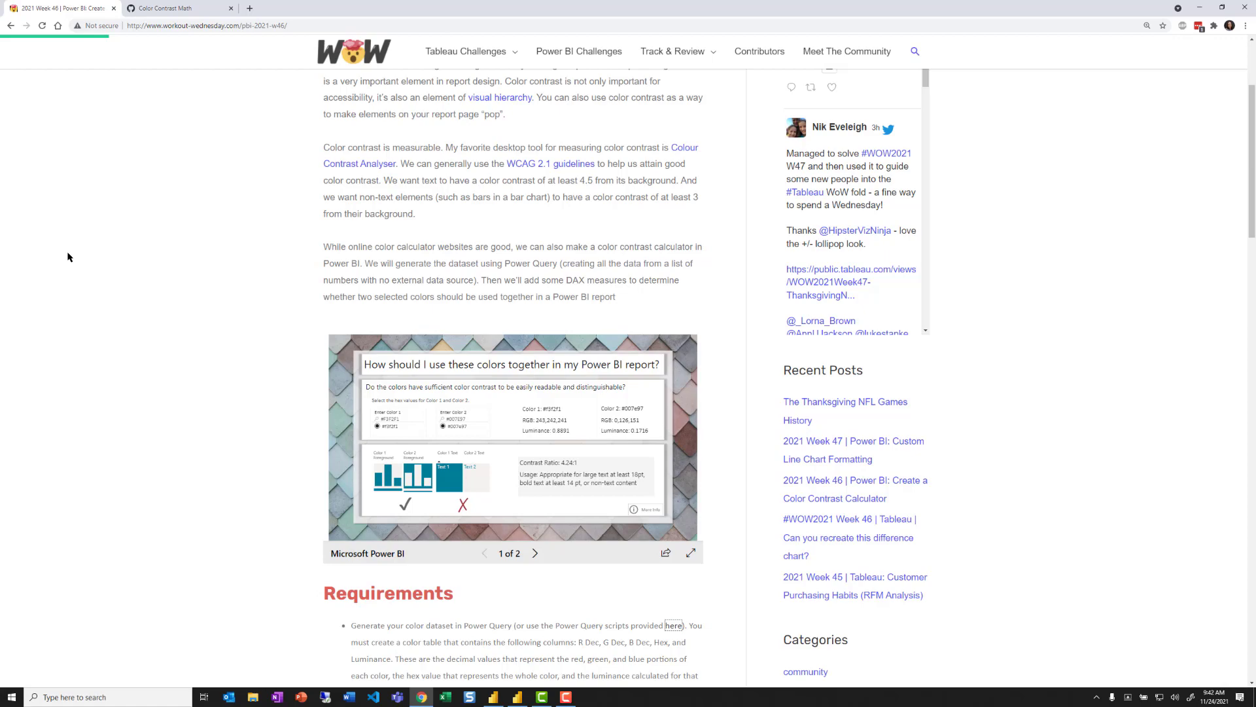
Open the embedded Power BI contrast report in full screen and set Color 1 to #abc123
scroll(68, 257, down, 3)
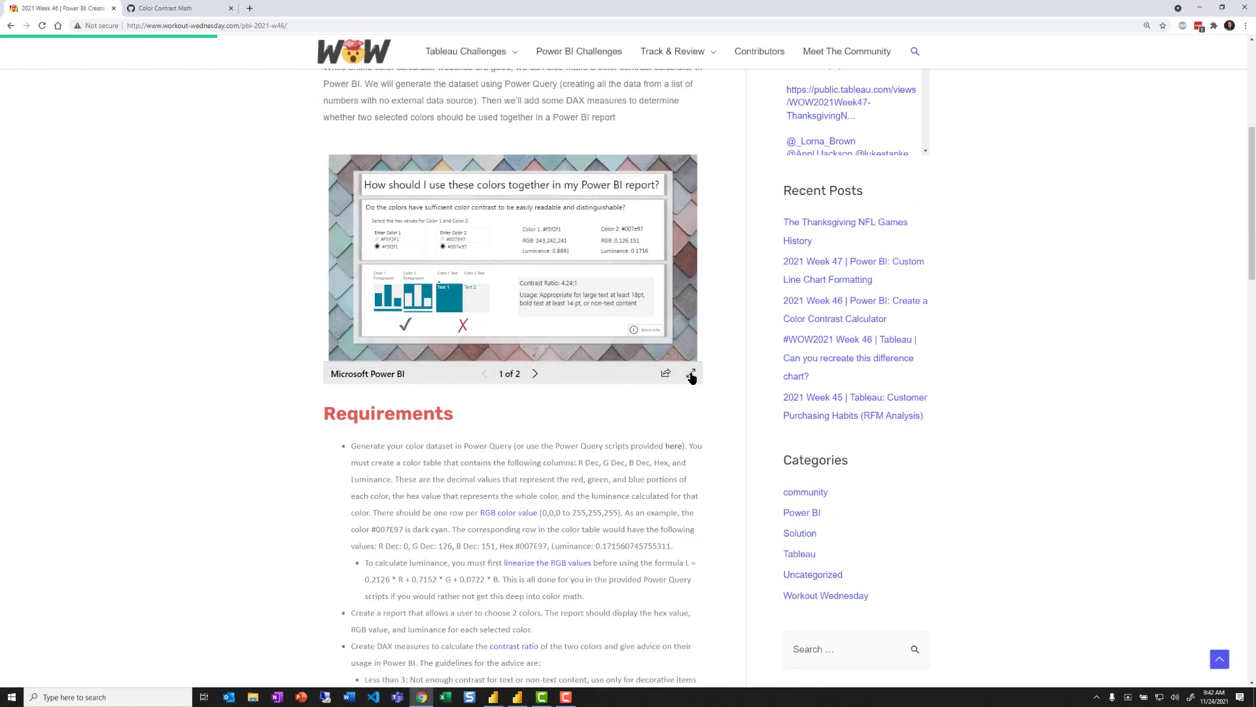
click(691, 375)
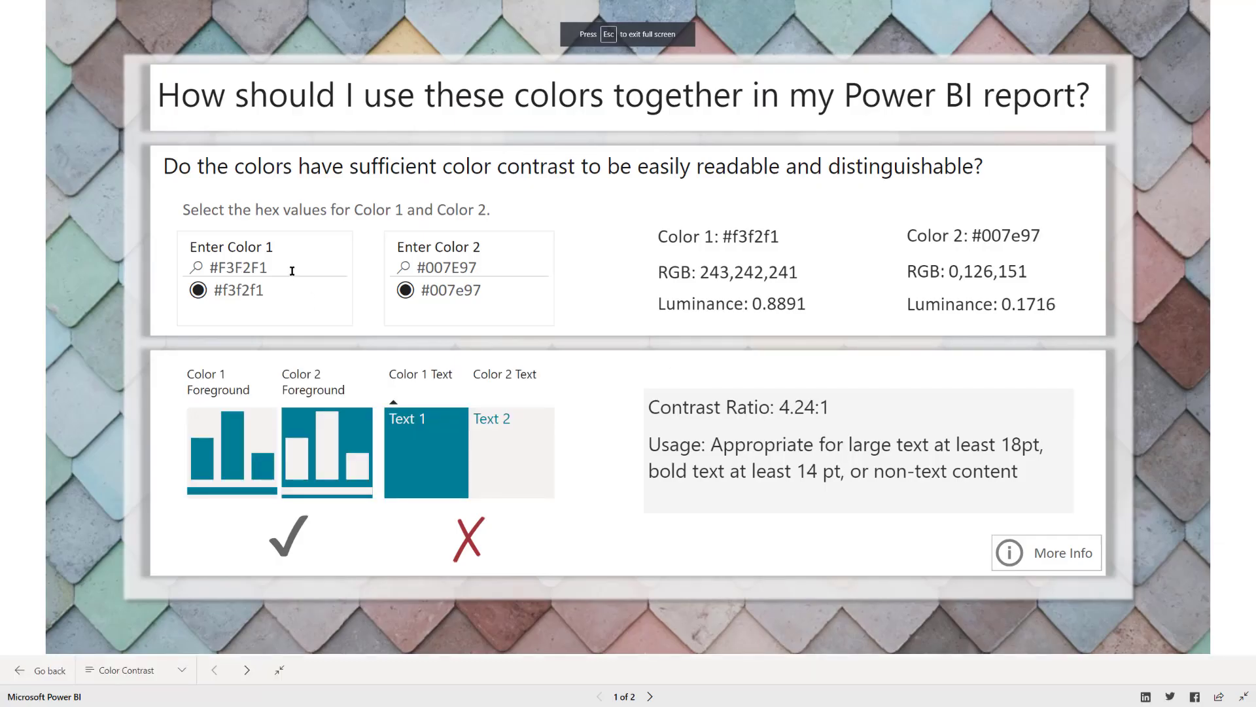
drag(292, 271, 219, 270)
key(BackSpace)
text(abc123)
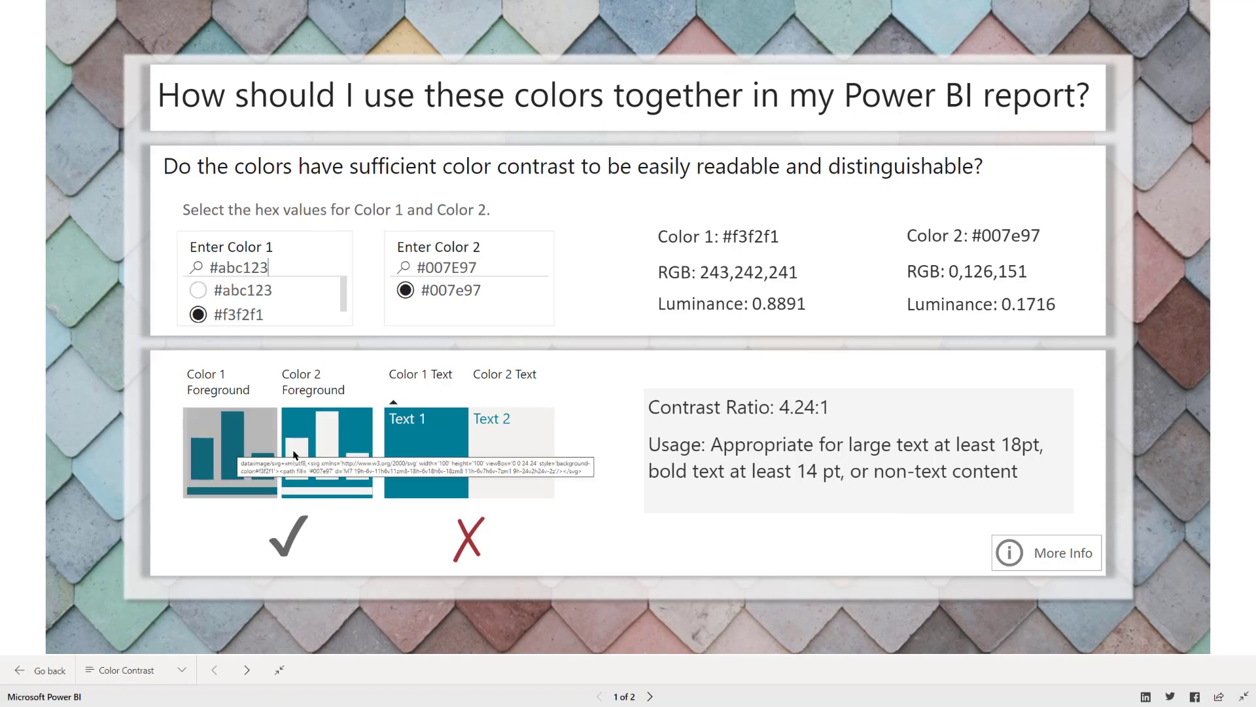
click(215, 289)
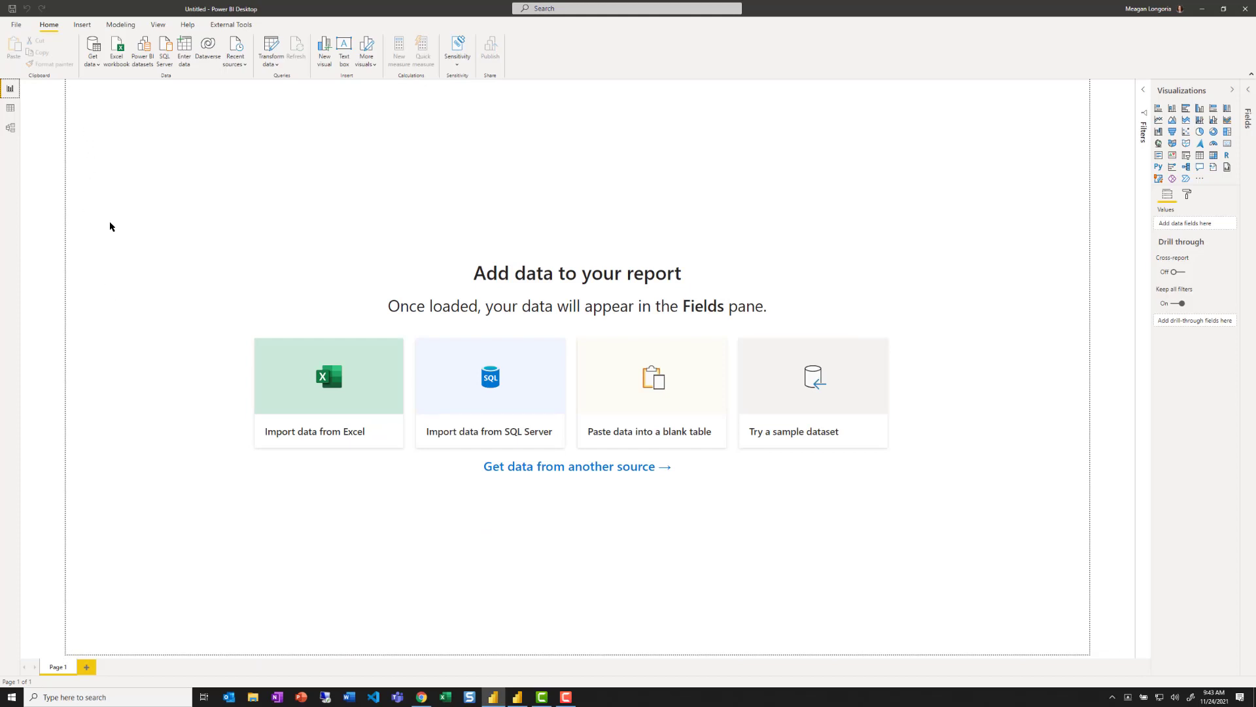
Switch to the browser and copy the full raw Color 1.M script from the Color Contrast Math gist
key(alt+Tab)
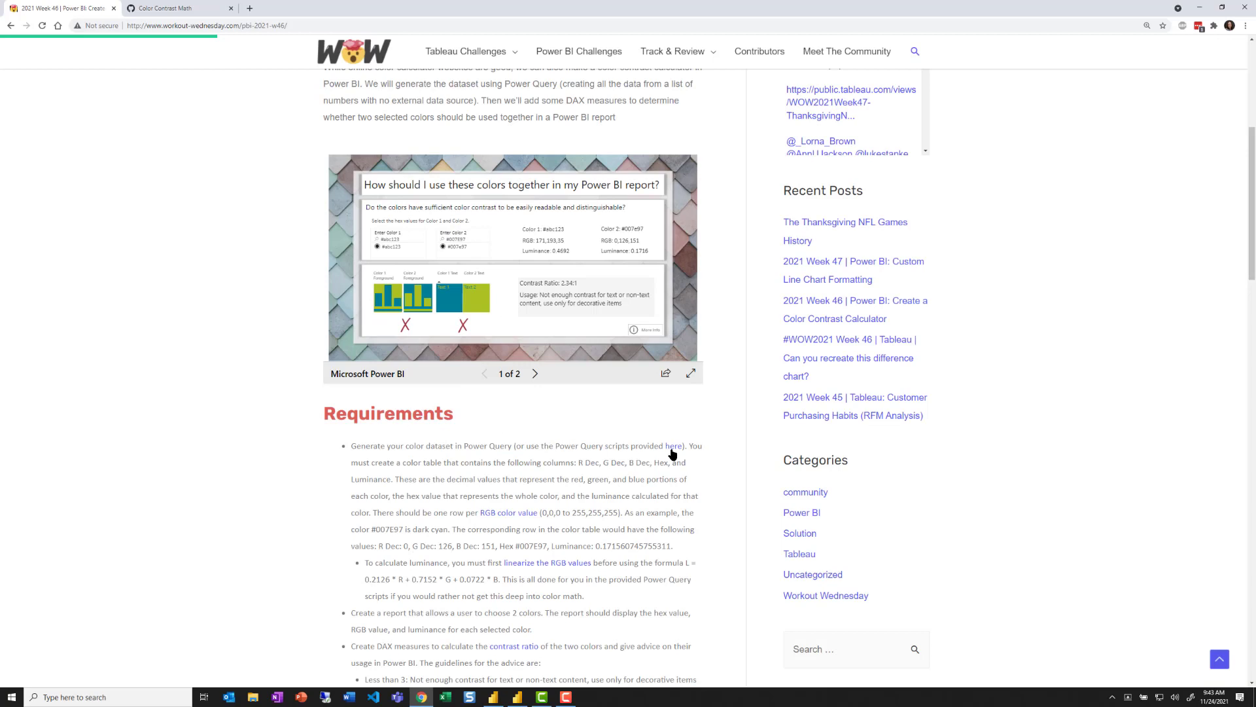
click(195, 9)
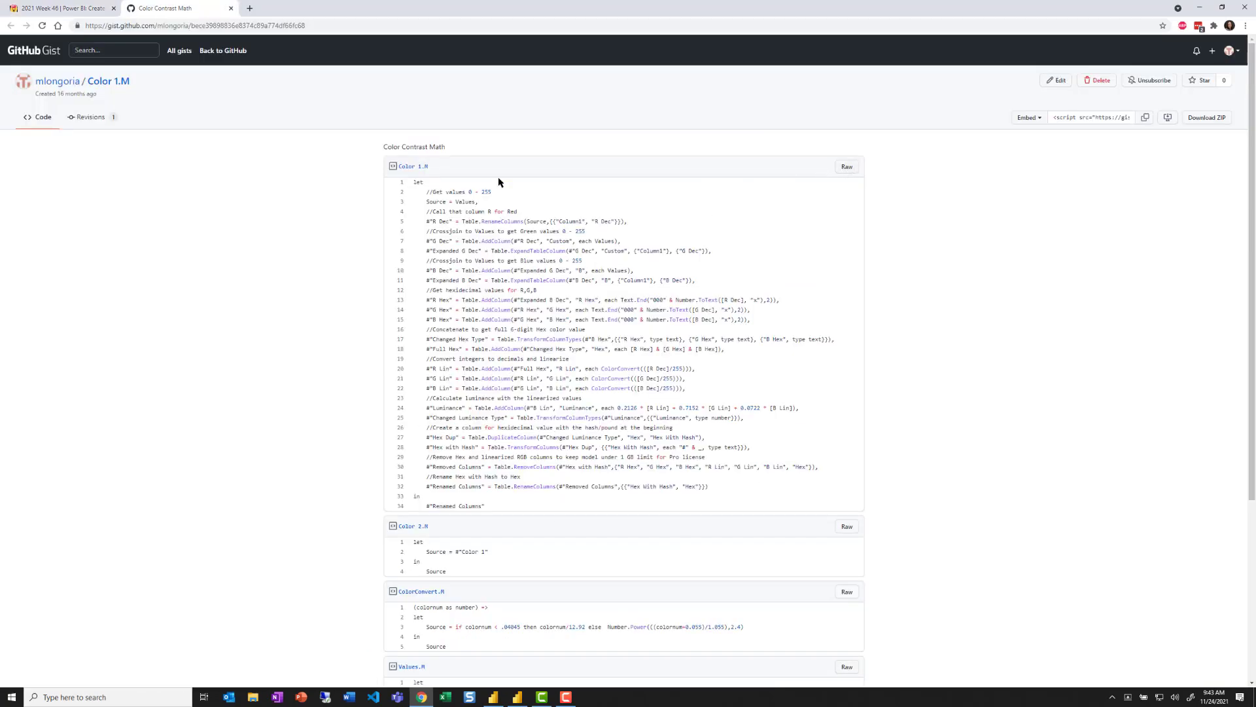
click(847, 167)
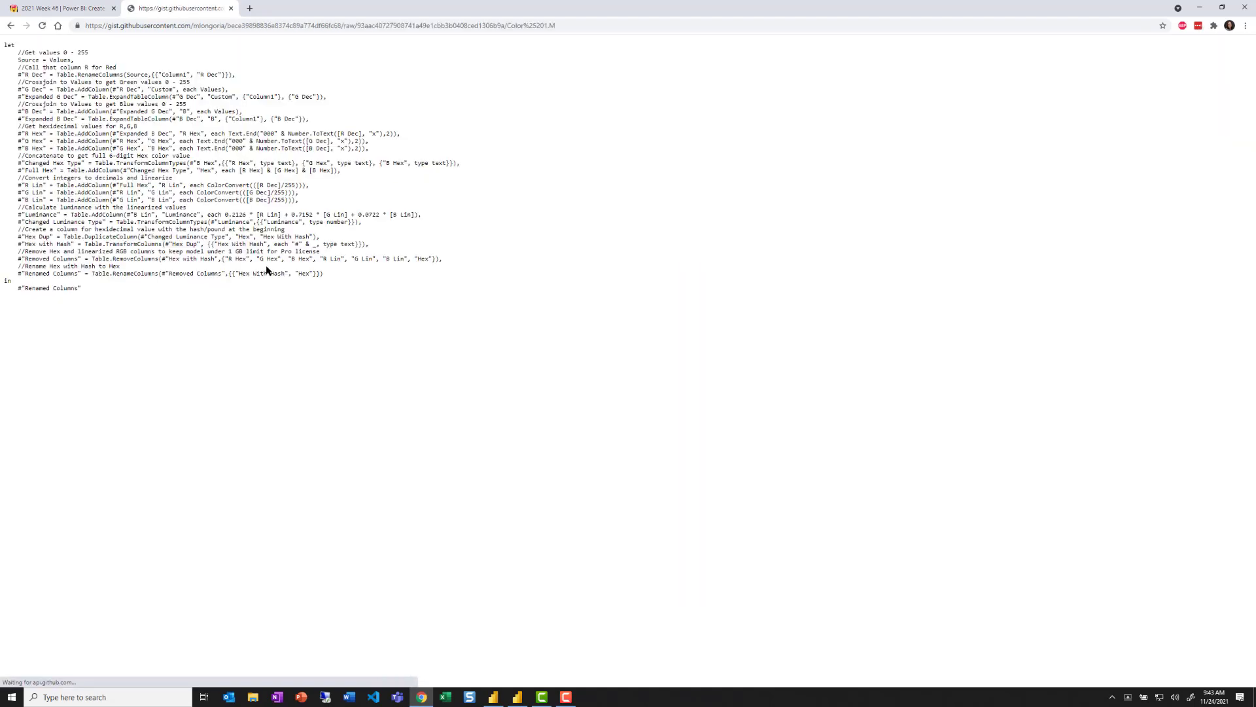
key(ctrl+a)
key(ctrl+c)
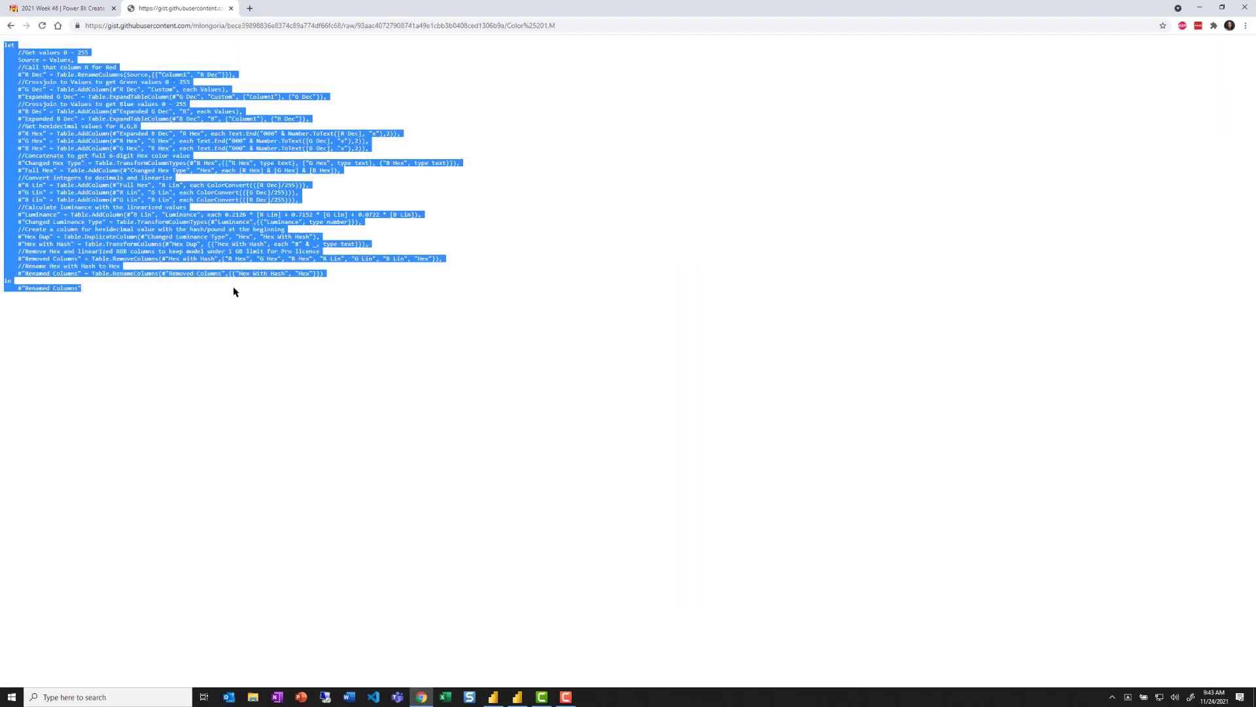
In Power BI Desktop, create a blank query, replace its code with the copied Color 1.M script, and review the Luminance line
key(alt+Tab)
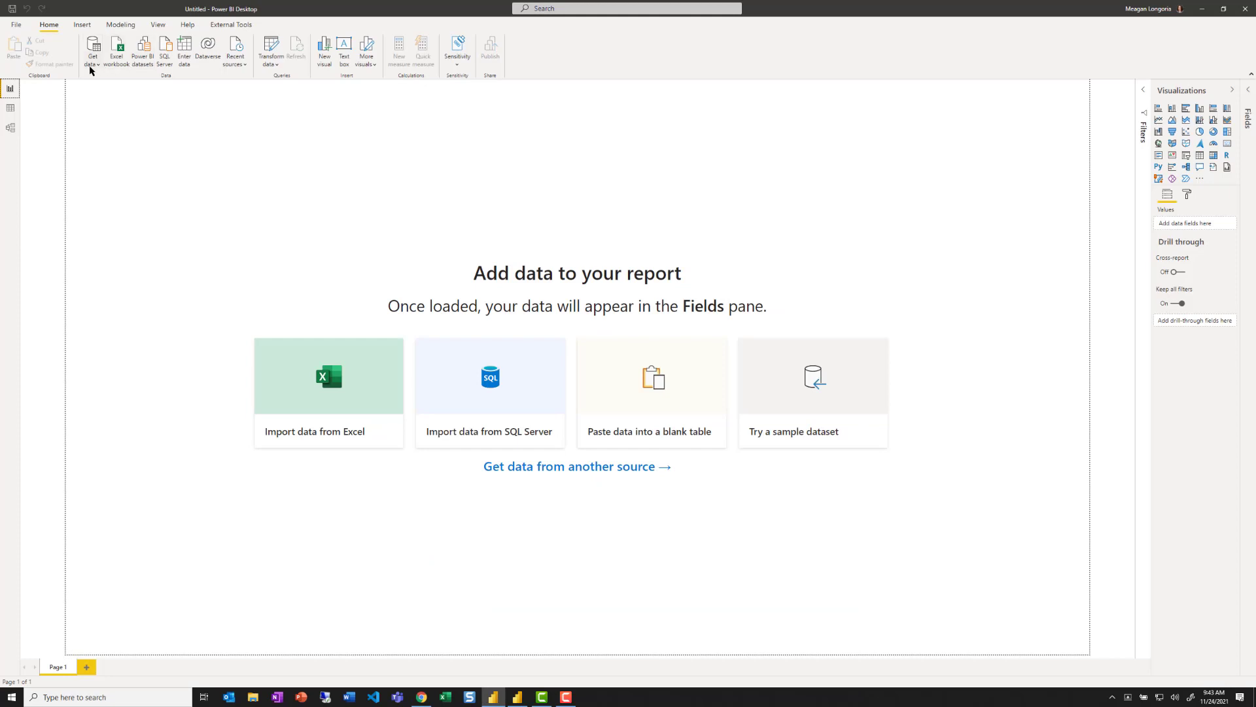
click(90, 68)
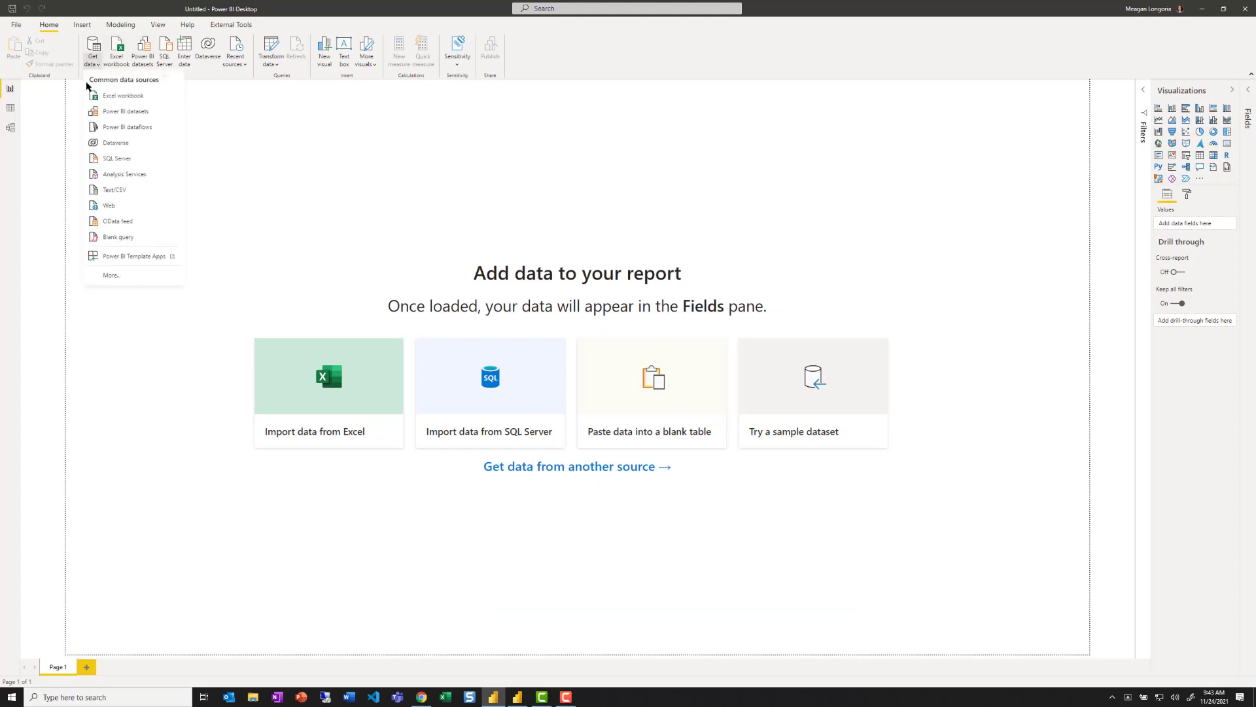
click(167, 236)
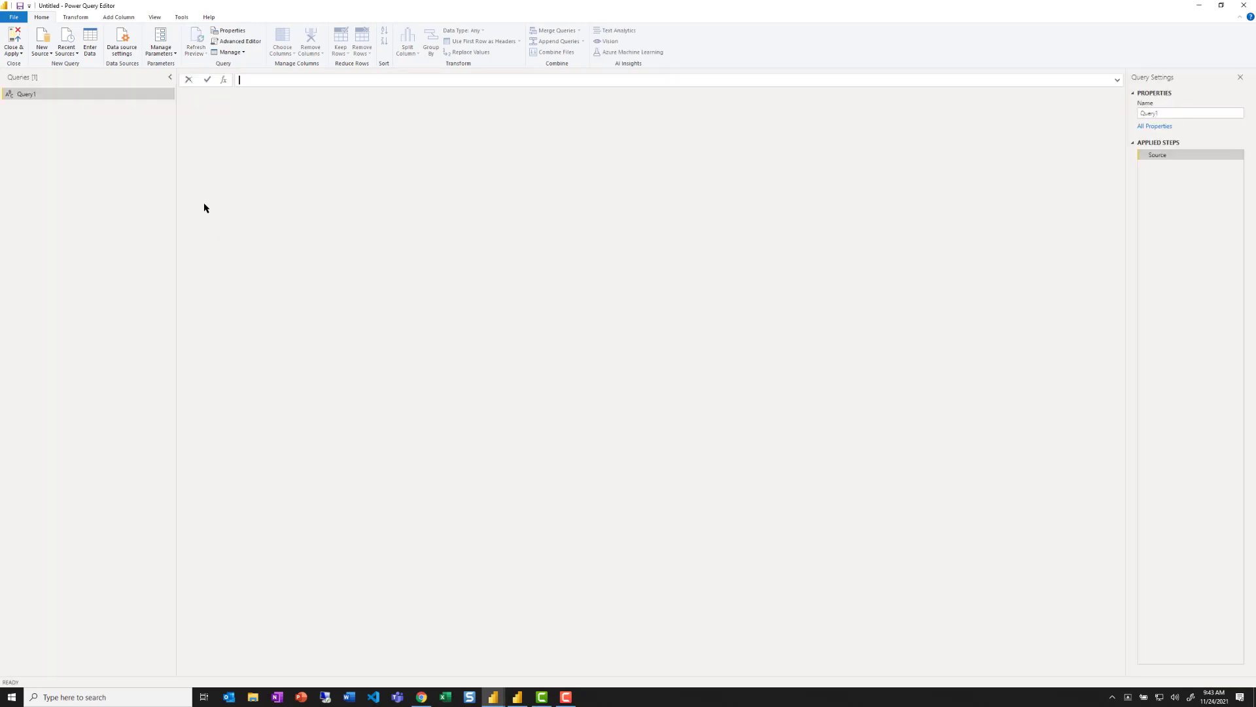
click(249, 41)
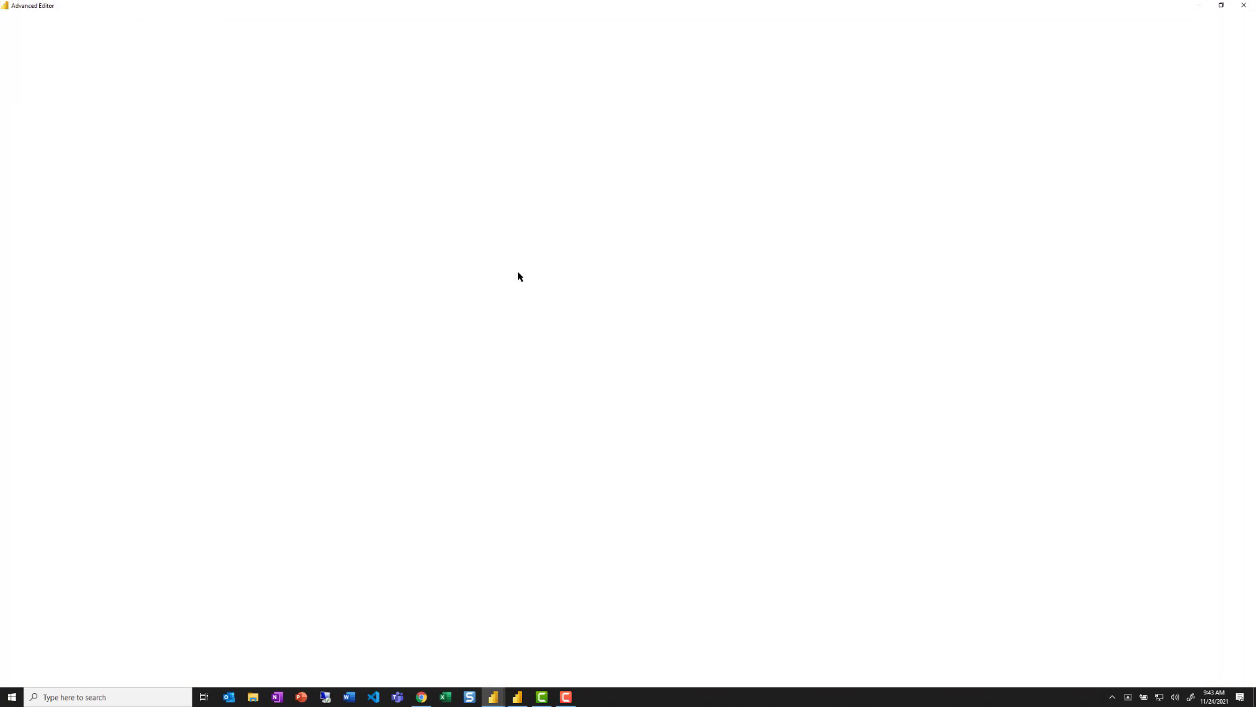
key(ctrl+a)
key(ctrl+v)
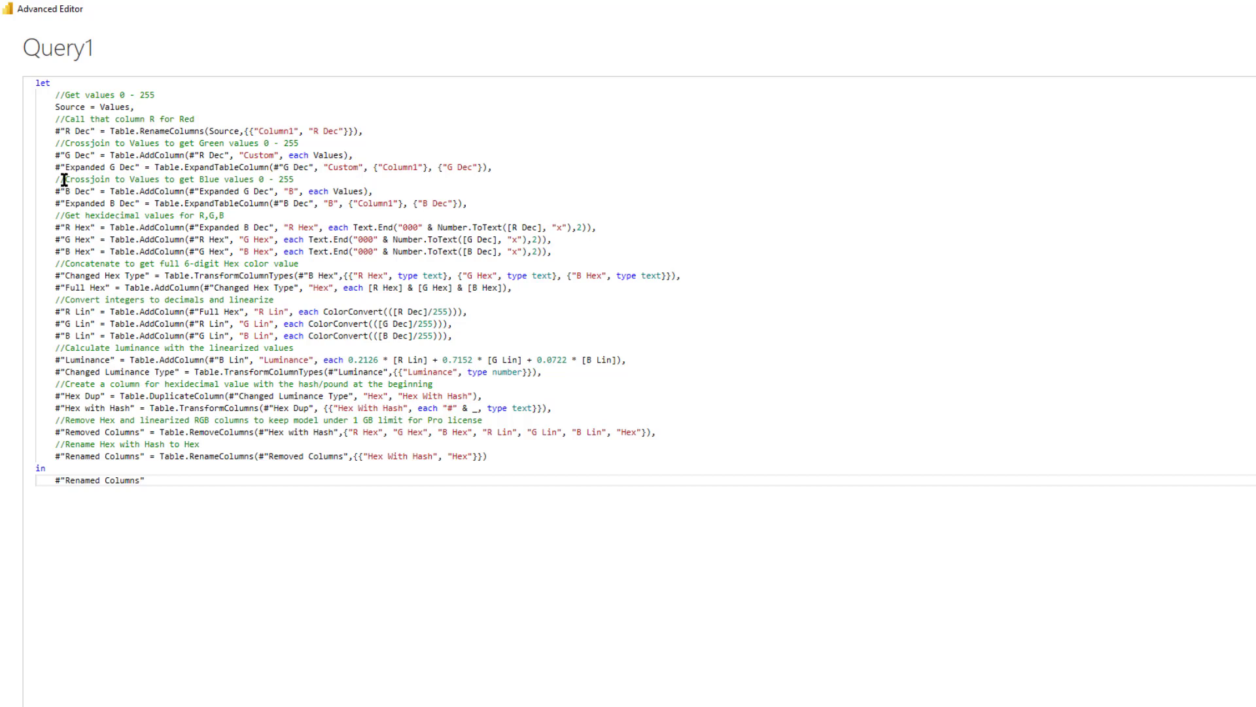
click(130, 107)
text(,)
drag(190, 359, 662, 361)
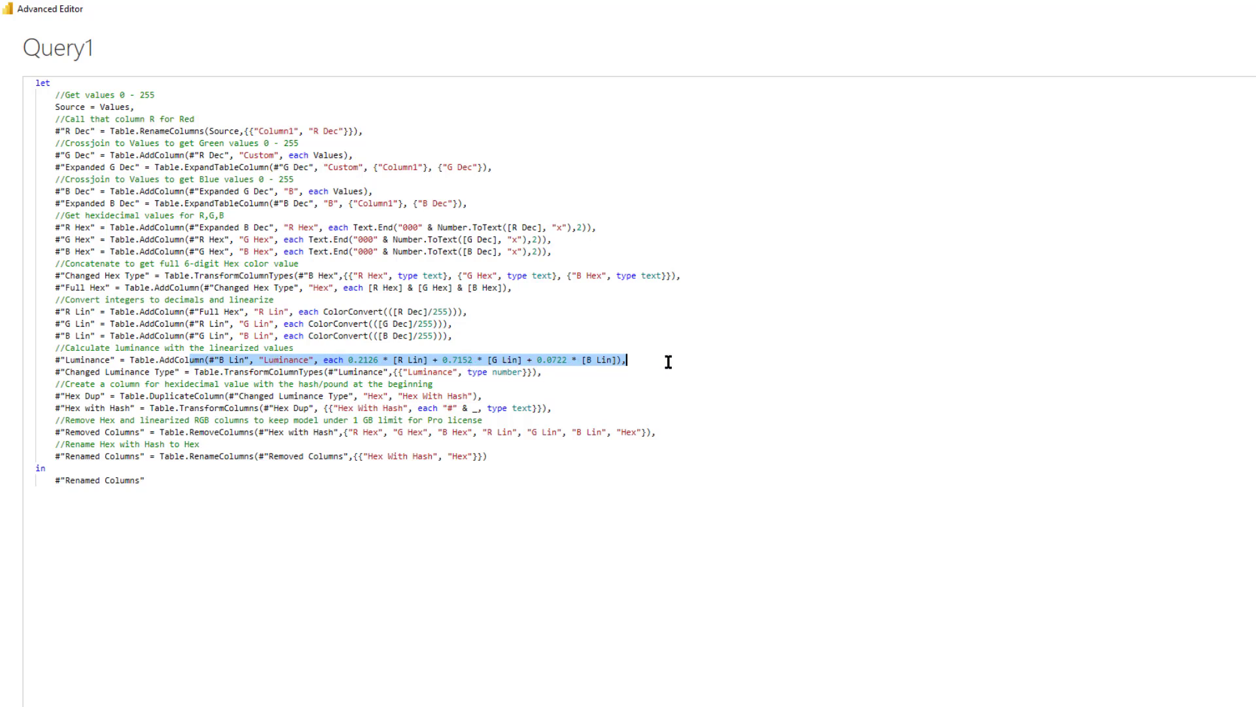
click(668, 362)
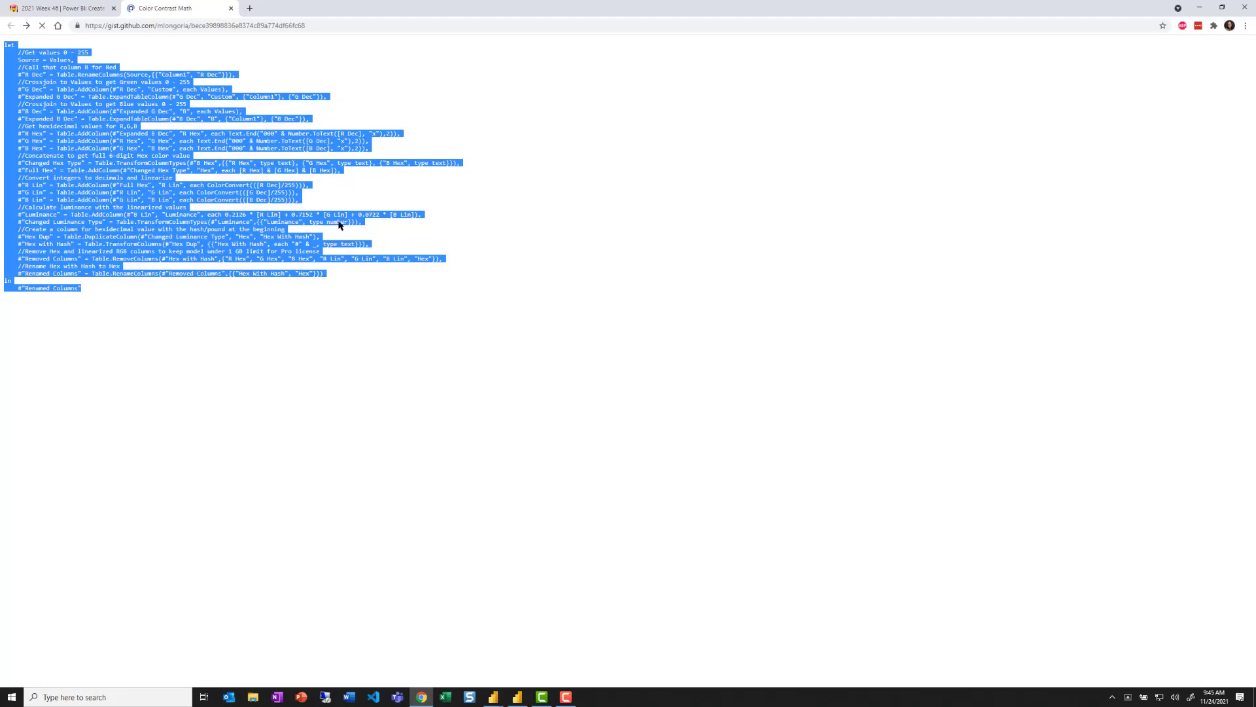
Return to the gist in the browser and copy the full raw Values.M script
key(alt+Left)
scroll(494, 549, down, 3)
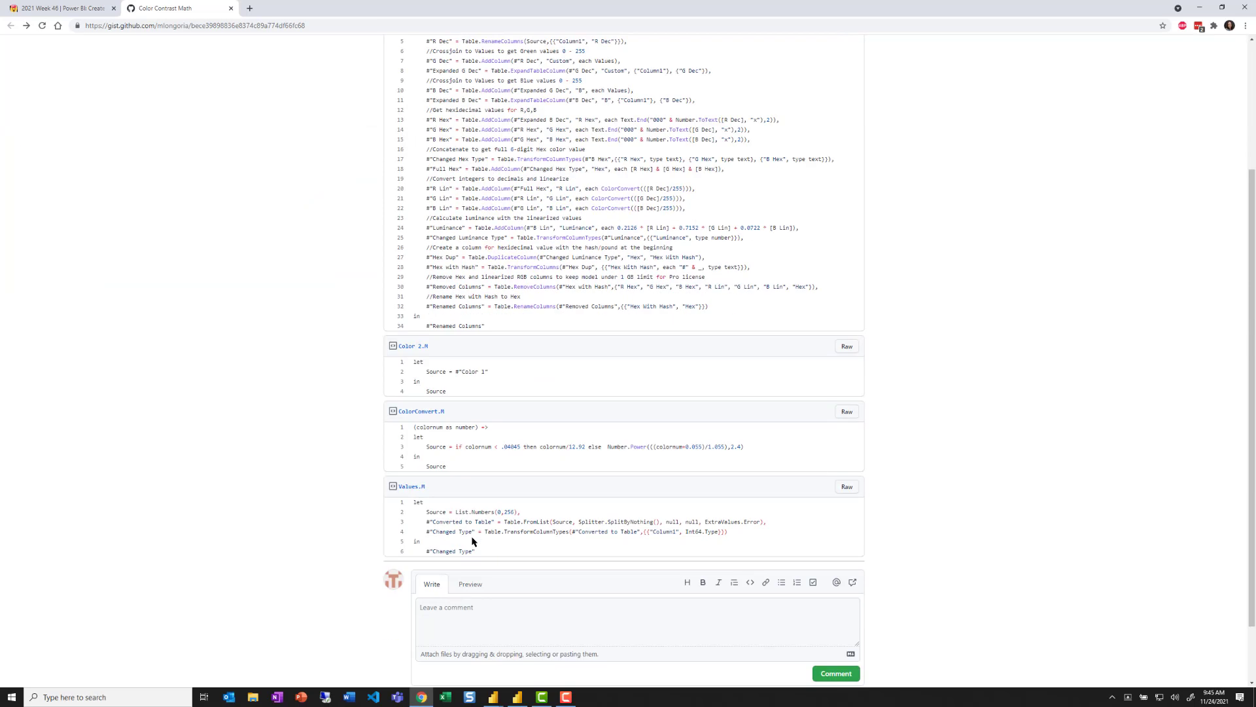
click(846, 488)
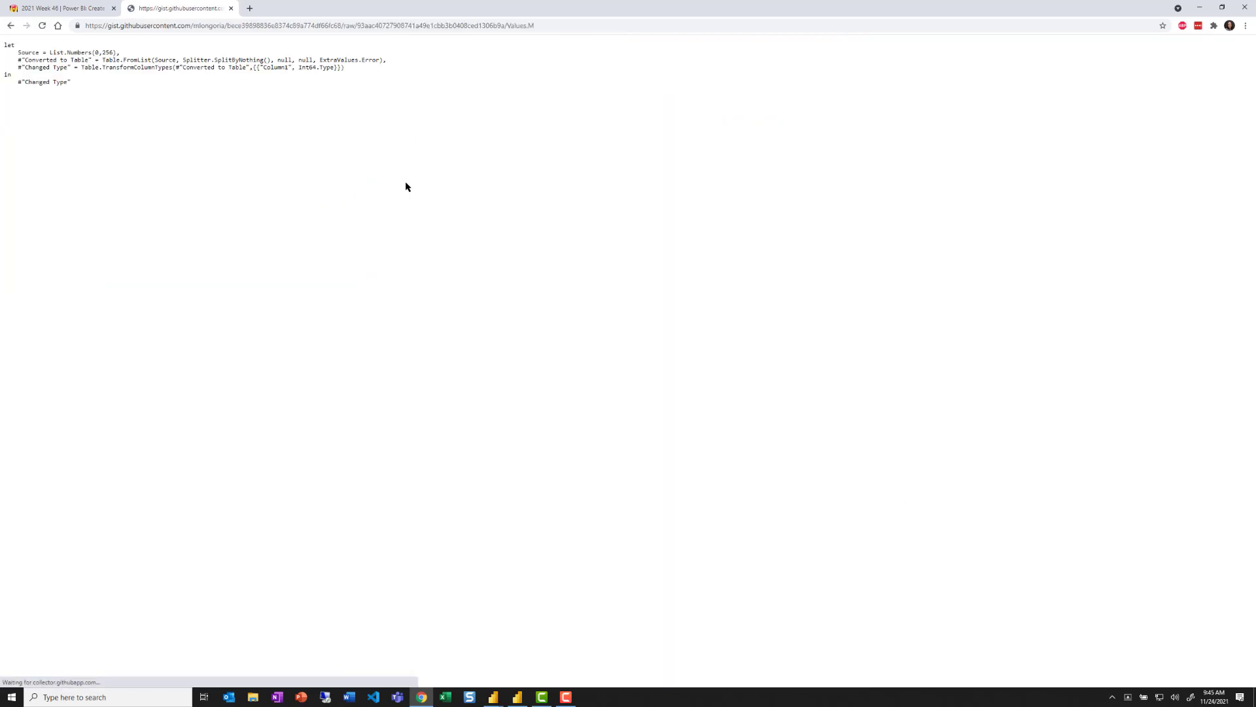
key(ctrl+a)
key(ctrl+c)
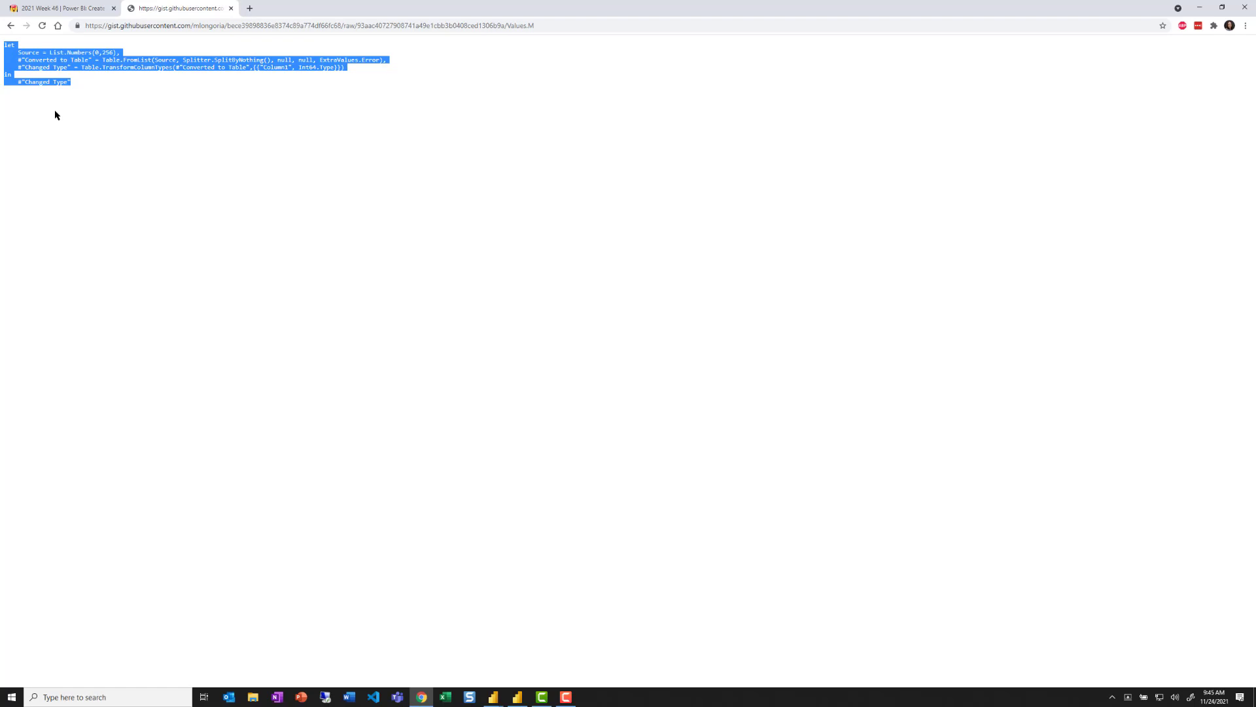
In Power Query Editor, add a second blank query and replace its code with the copied Values.M script
key(alt+Tab)
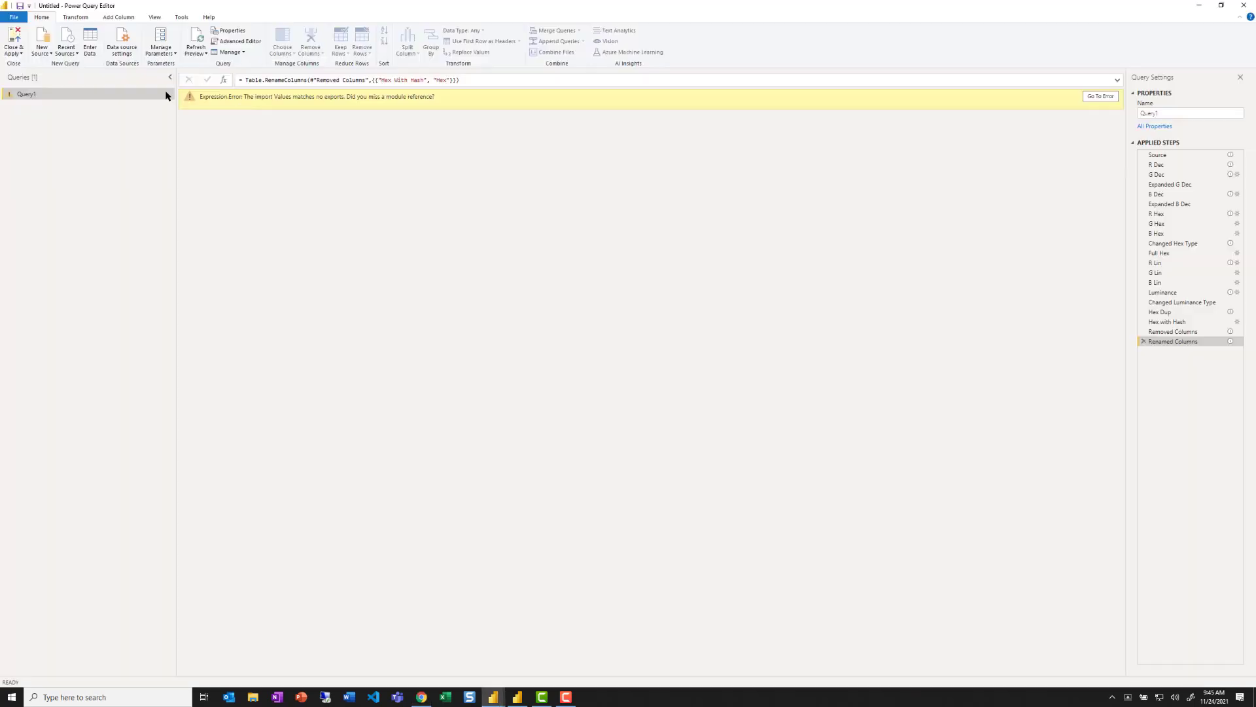
click(38, 49)
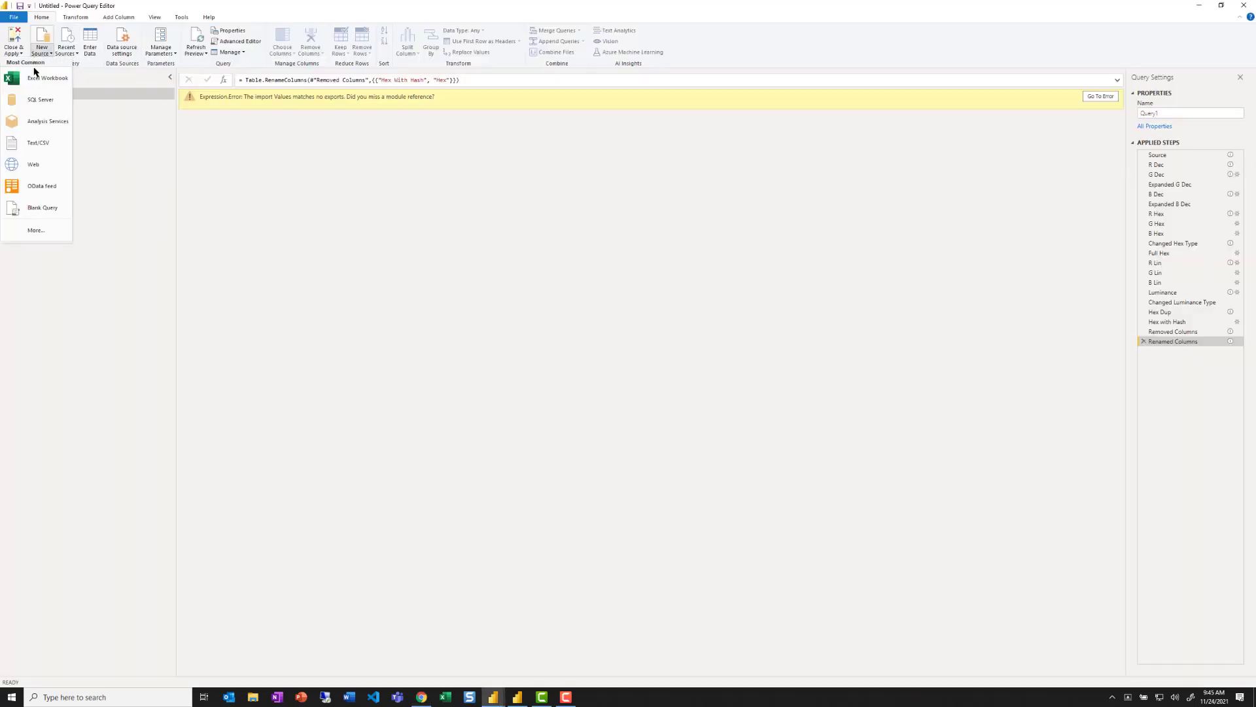
click(43, 208)
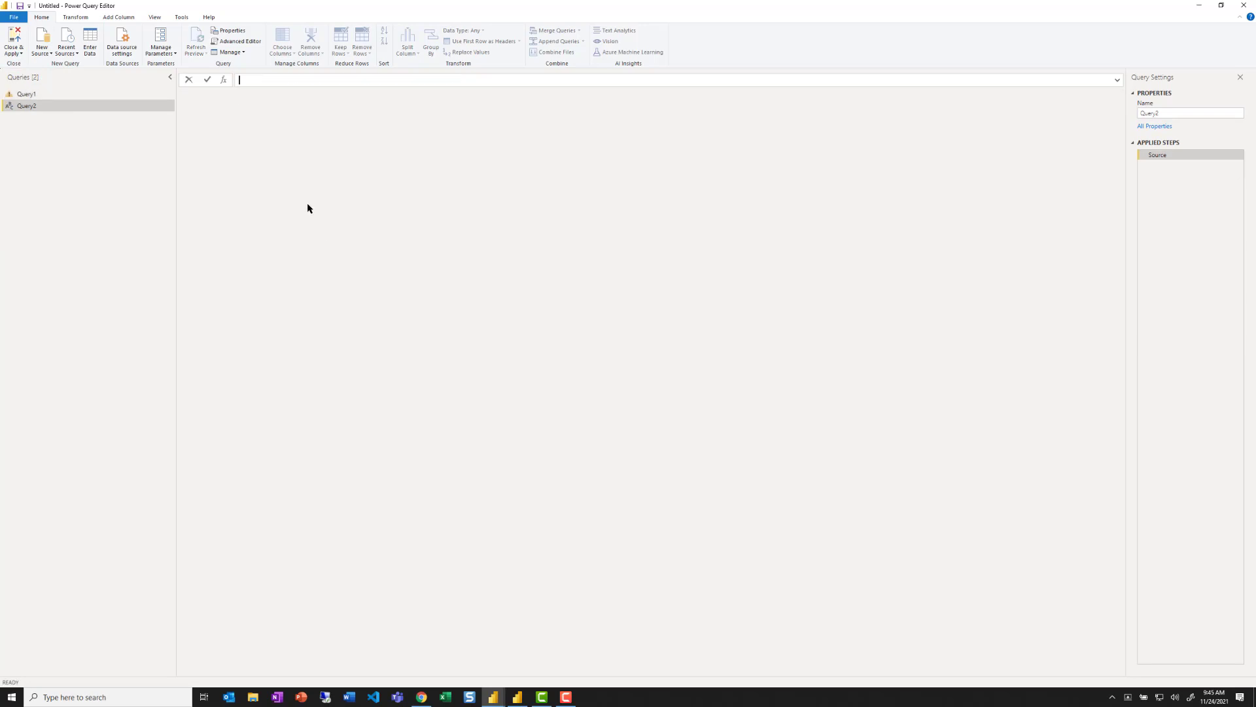
click(253, 42)
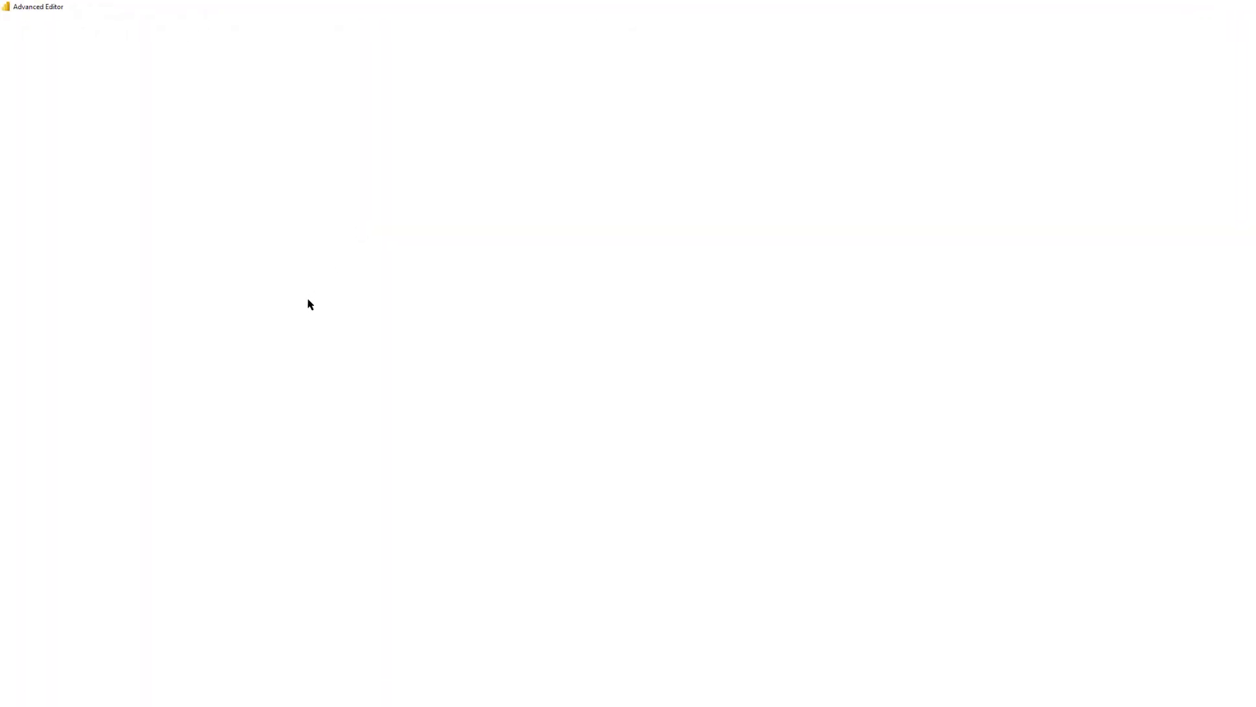
key(ctrl+a)
key(ctrl+v)
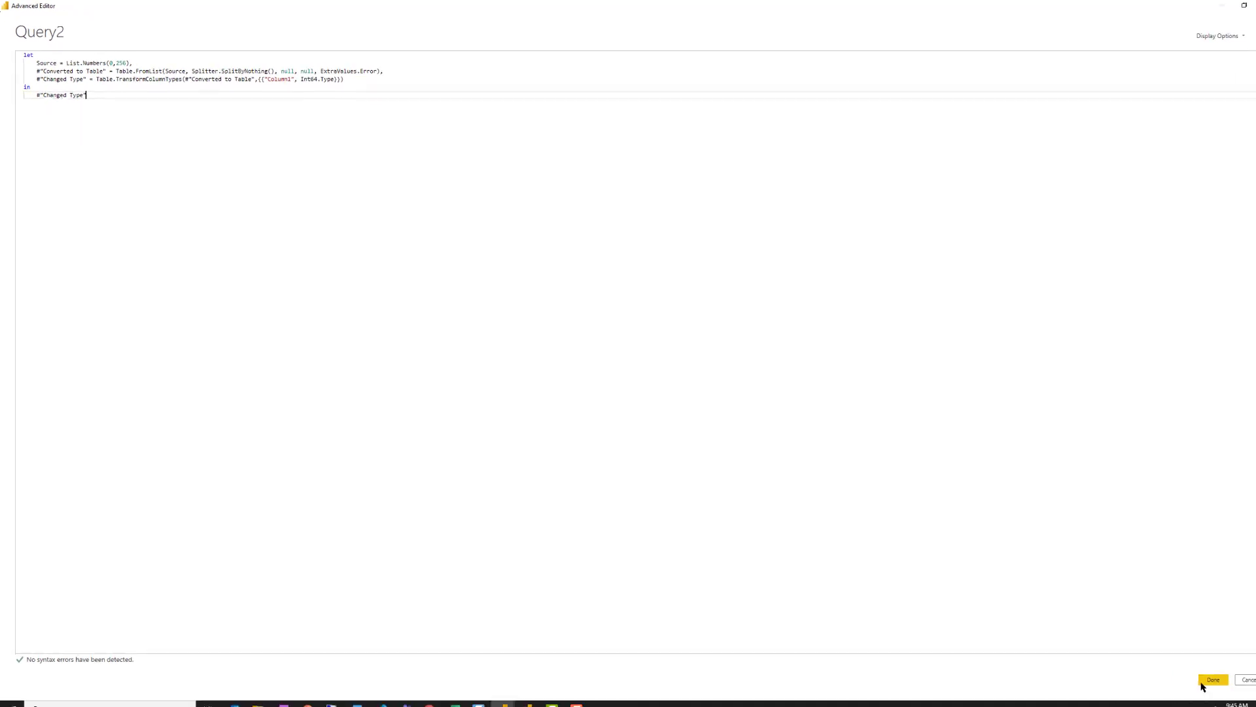
click(1203, 682)
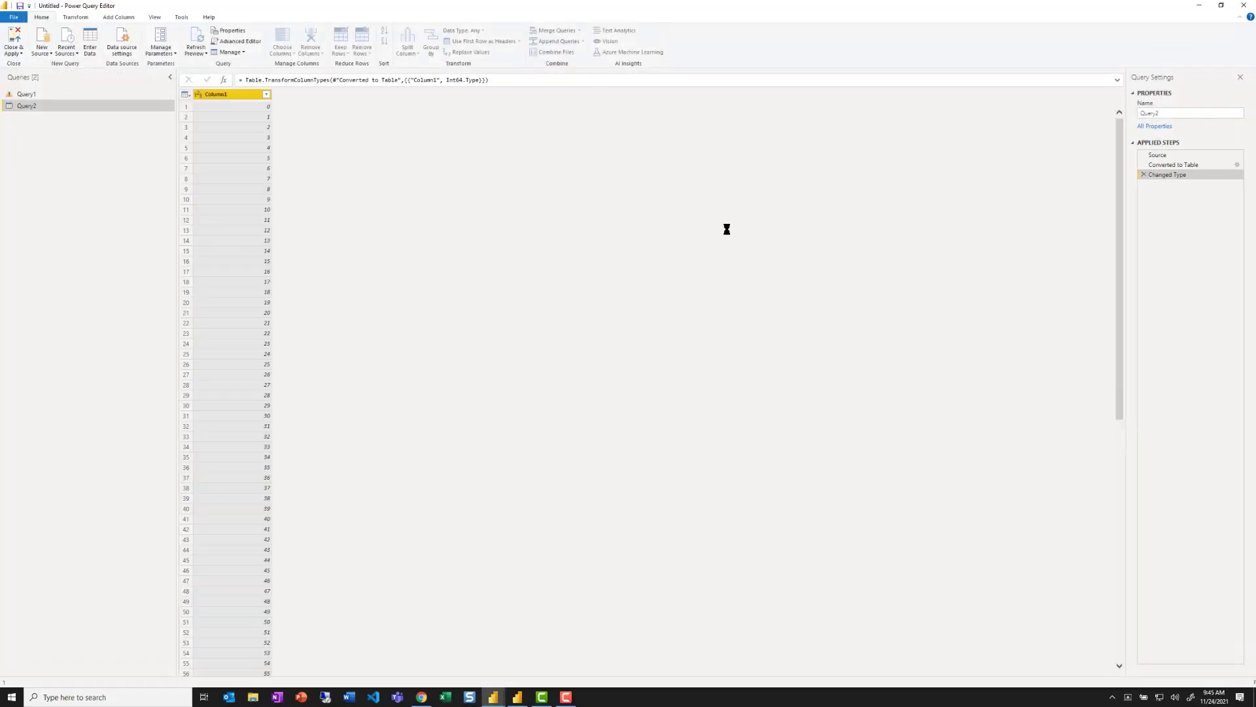
Rename the second query as Values and look through its rows to the end
double_click(1152, 112)
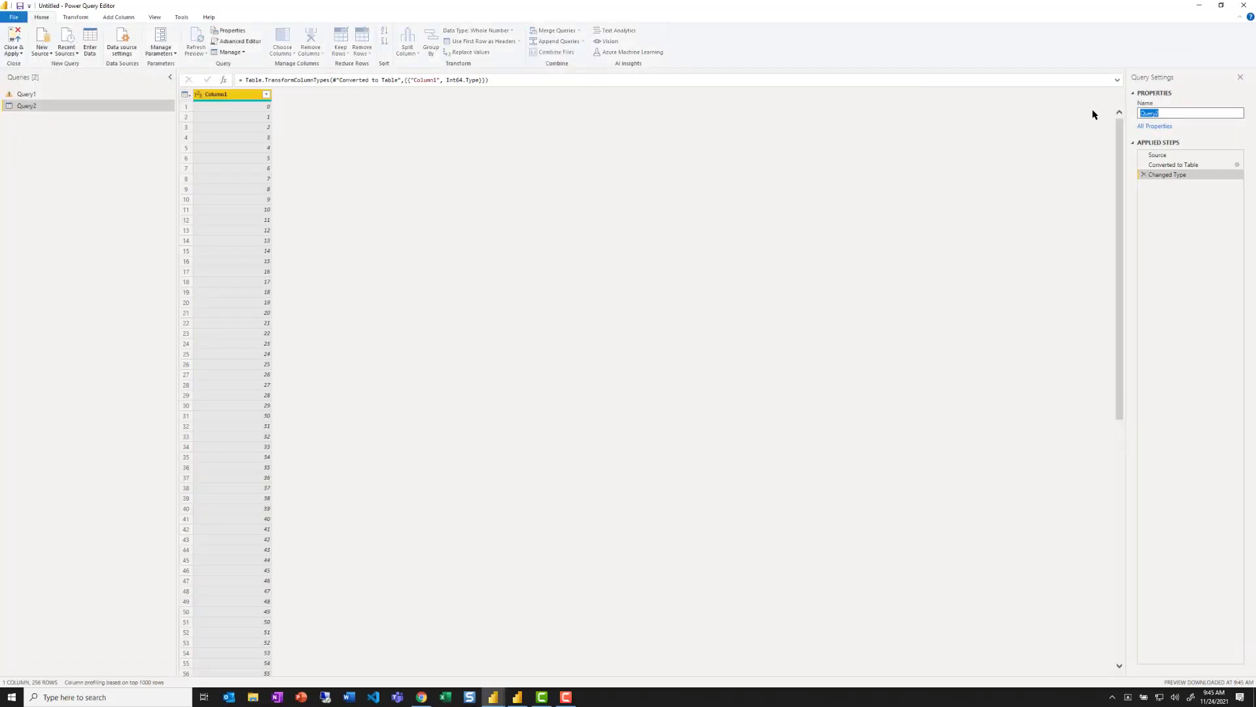
text(Values)
key(Return)
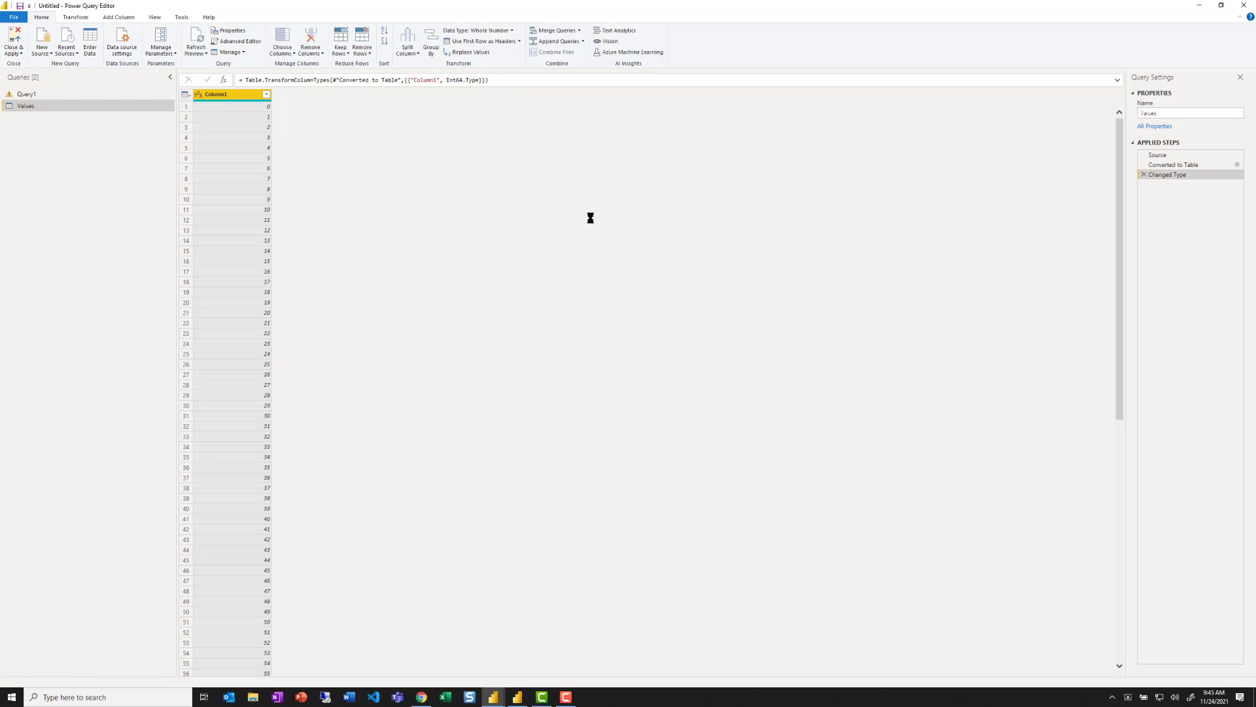
scroll(379, 254, down, 20)
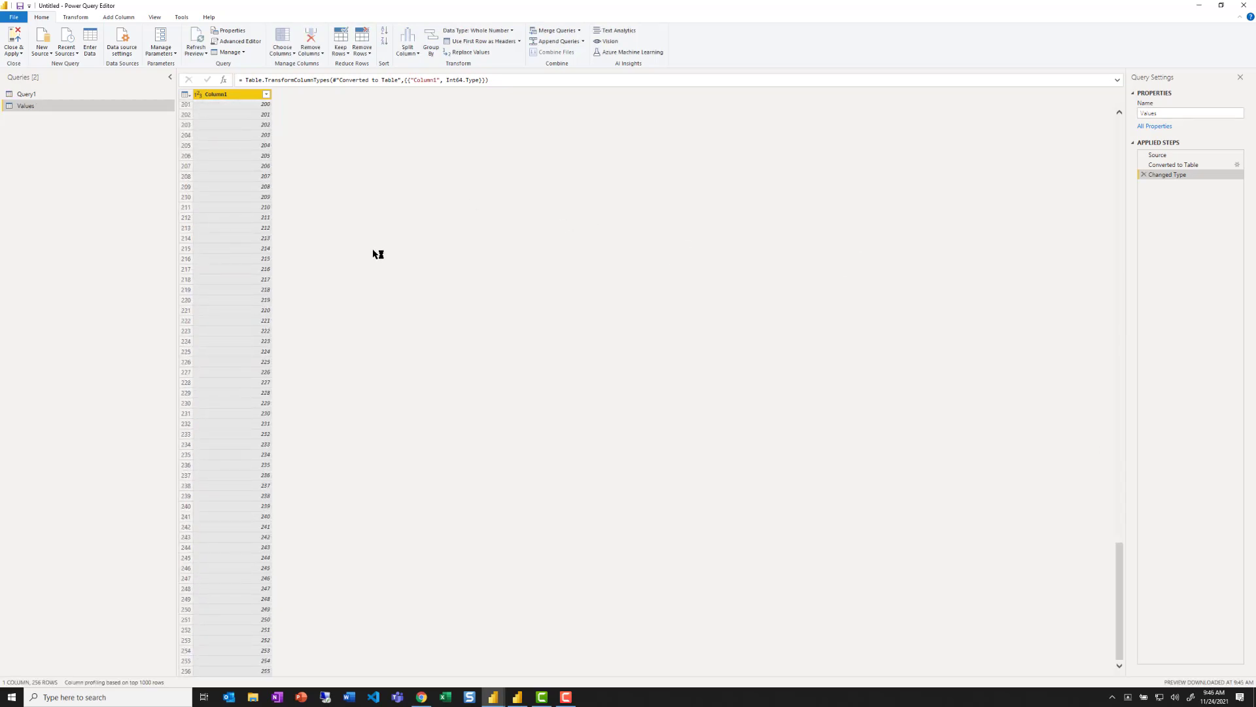
scroll(377, 254, up, 20)
Rename the first query as Color 1
click(33, 94)
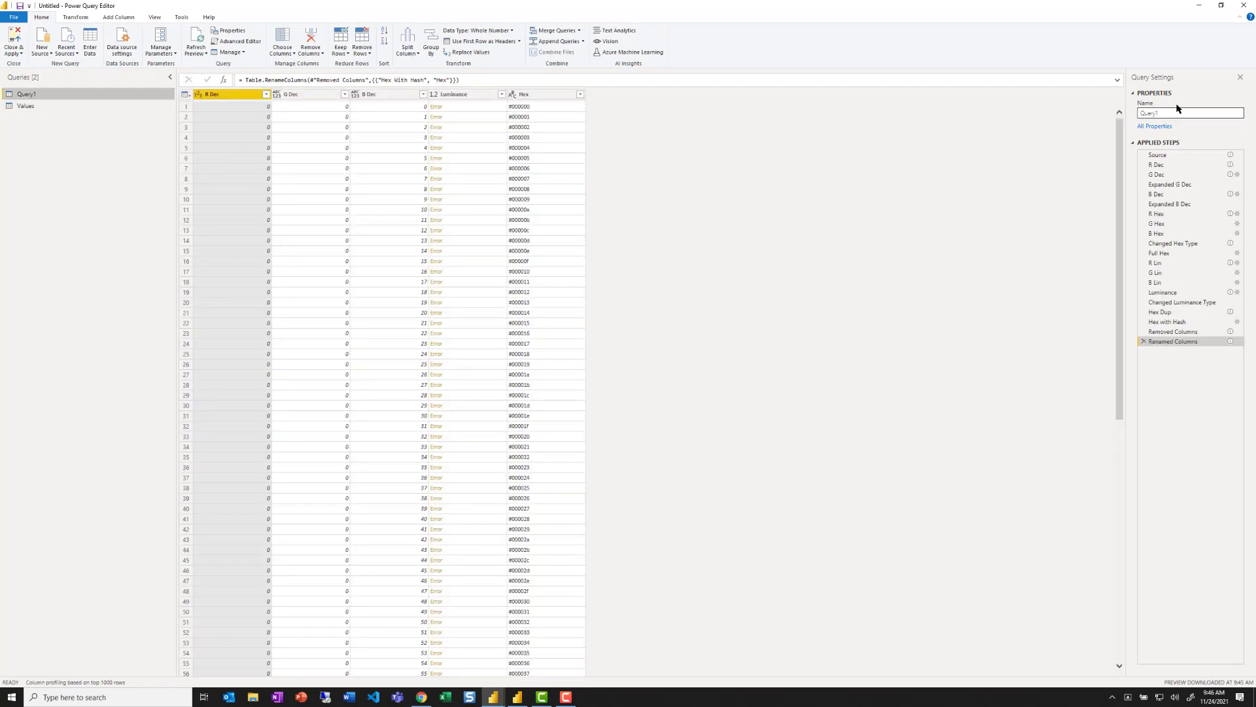
click(1177, 112)
text(Color)
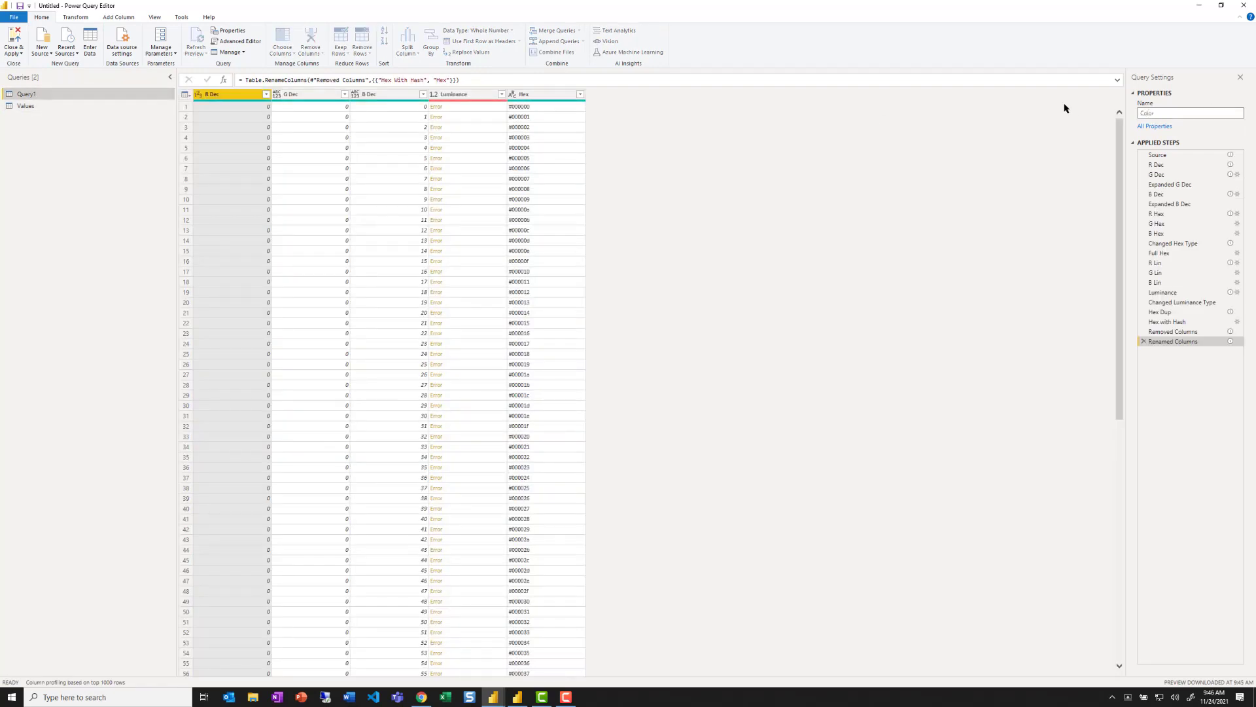
text( 1)
key(Return)
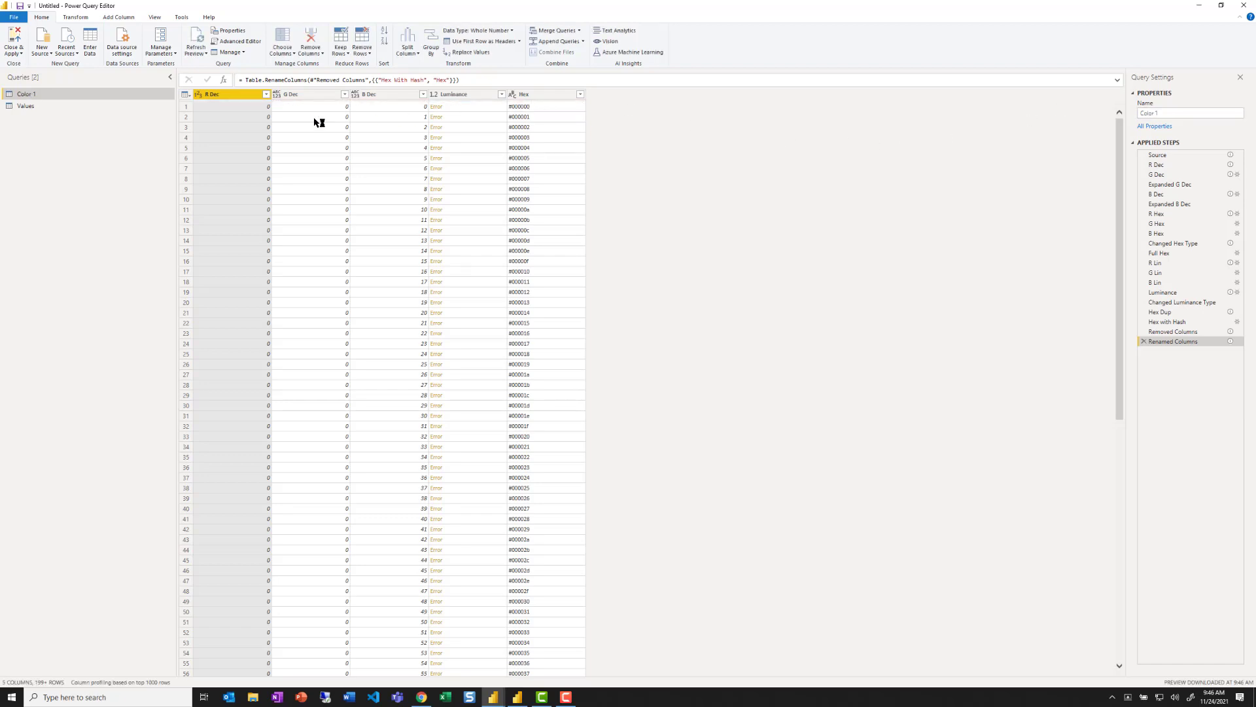
Go back to the gist in the browser and copy the full raw ColorConvert.M script
key(alt+Tab)
key(alt+Tab)
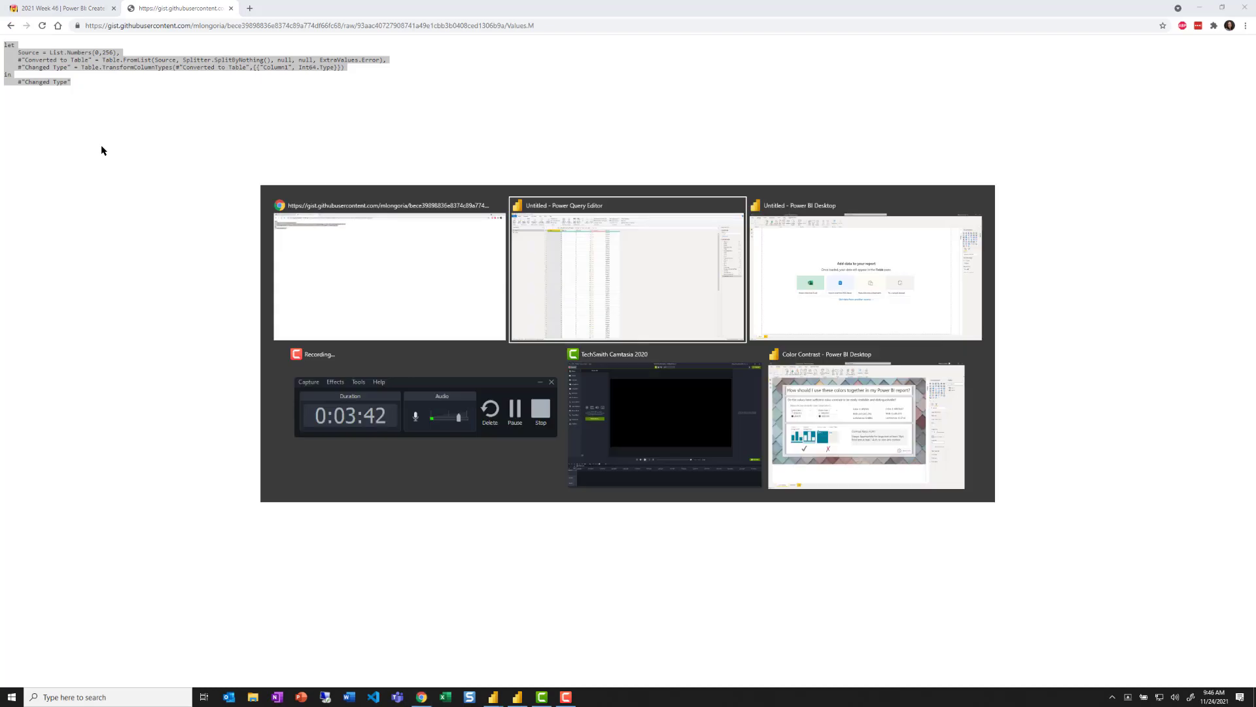
click(331, 232)
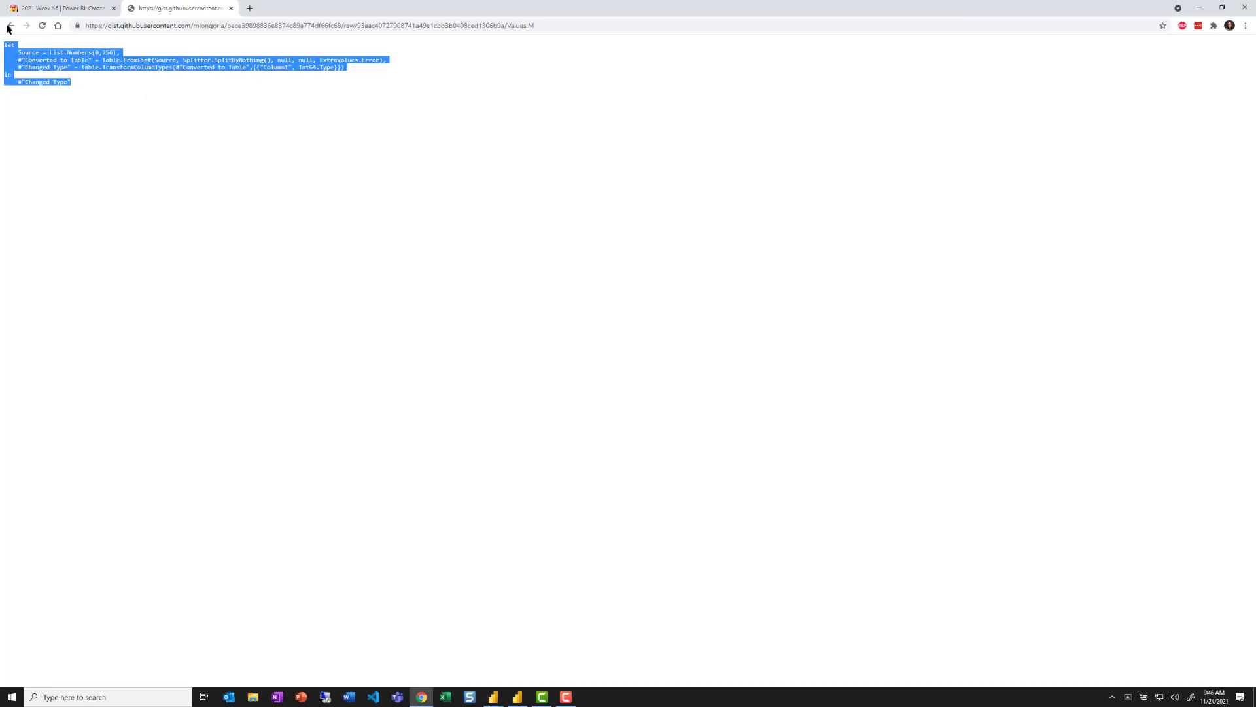
click(10, 26)
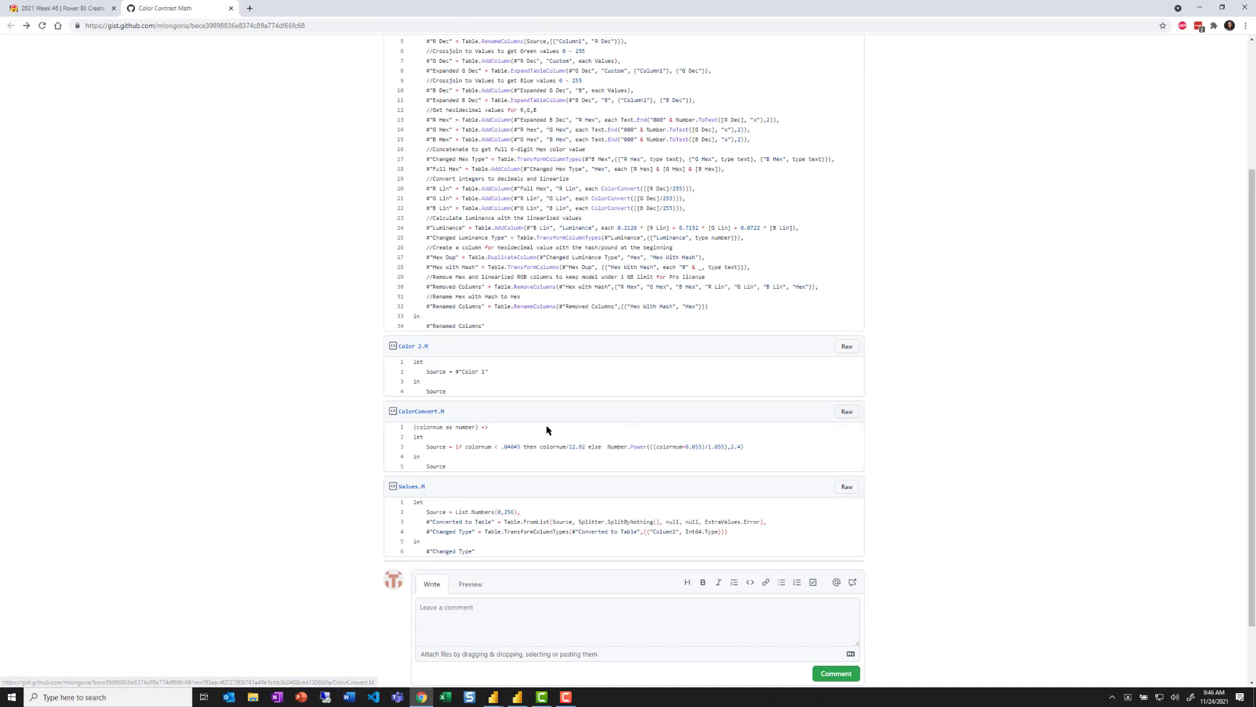
click(848, 414)
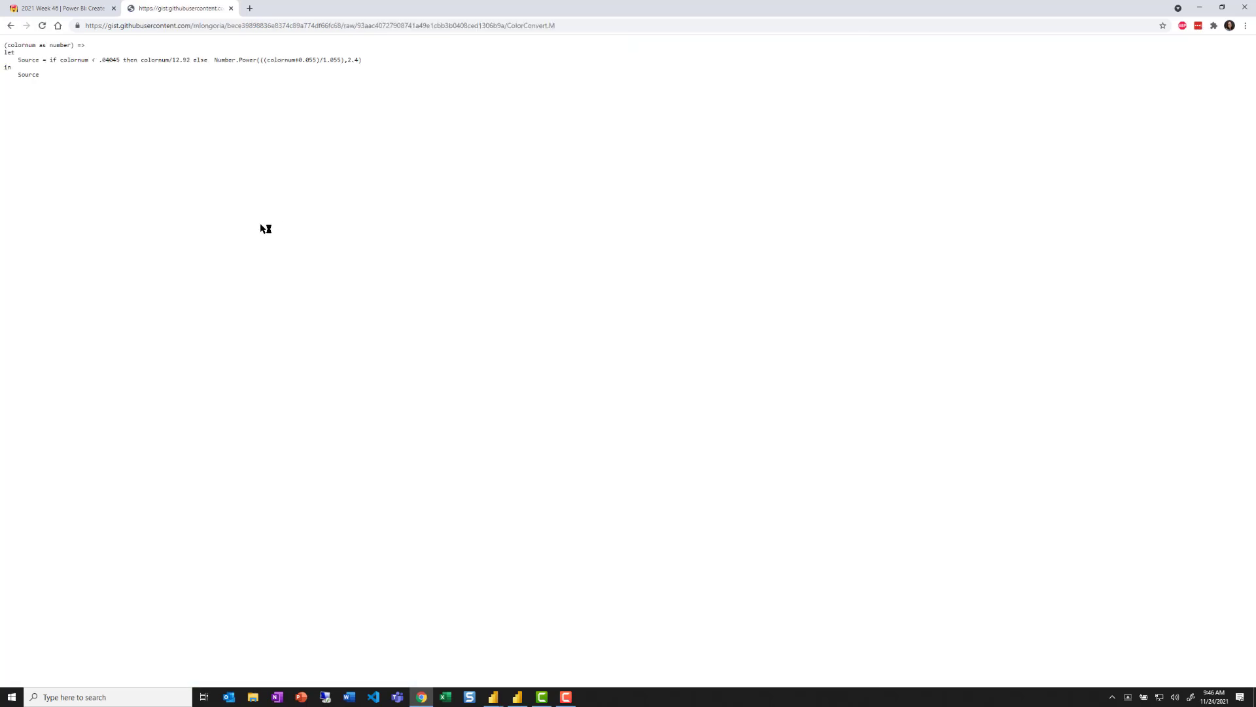
key(ctrl+a)
key(ctrl+c)
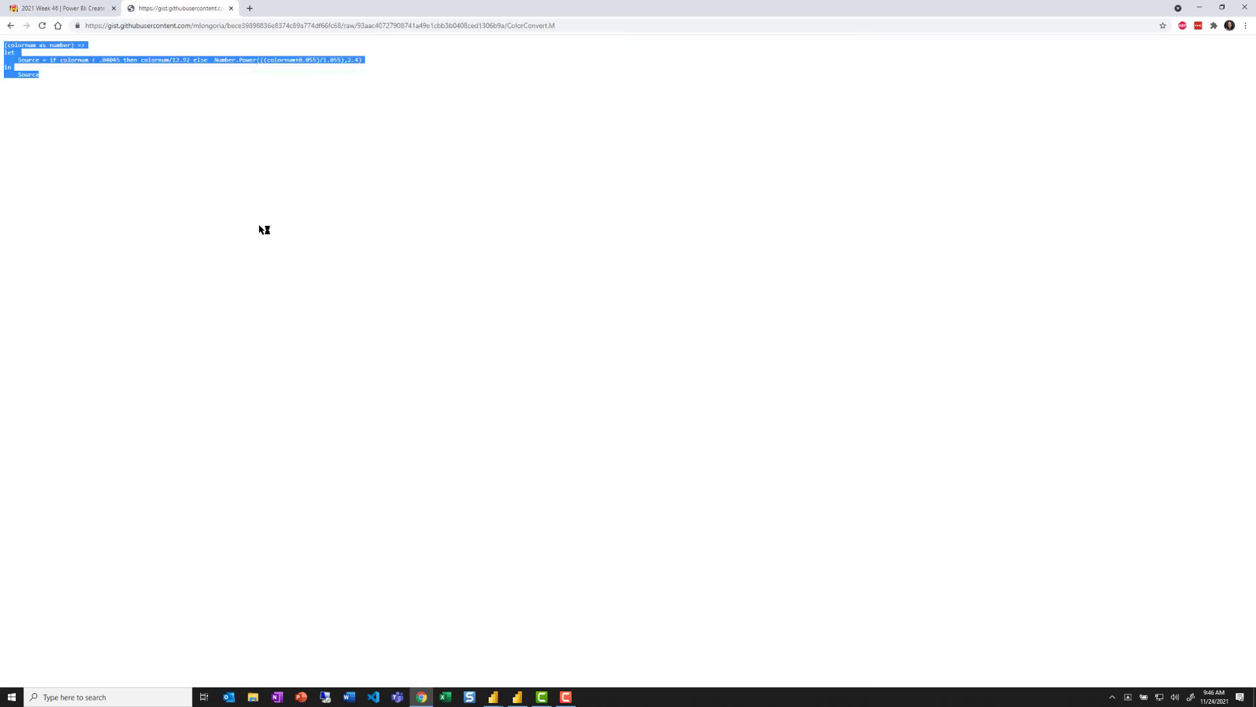
Switch to Power Query Editor, add a third blank query and replace its code with the copied ColorConvert.M script
click(11, 25)
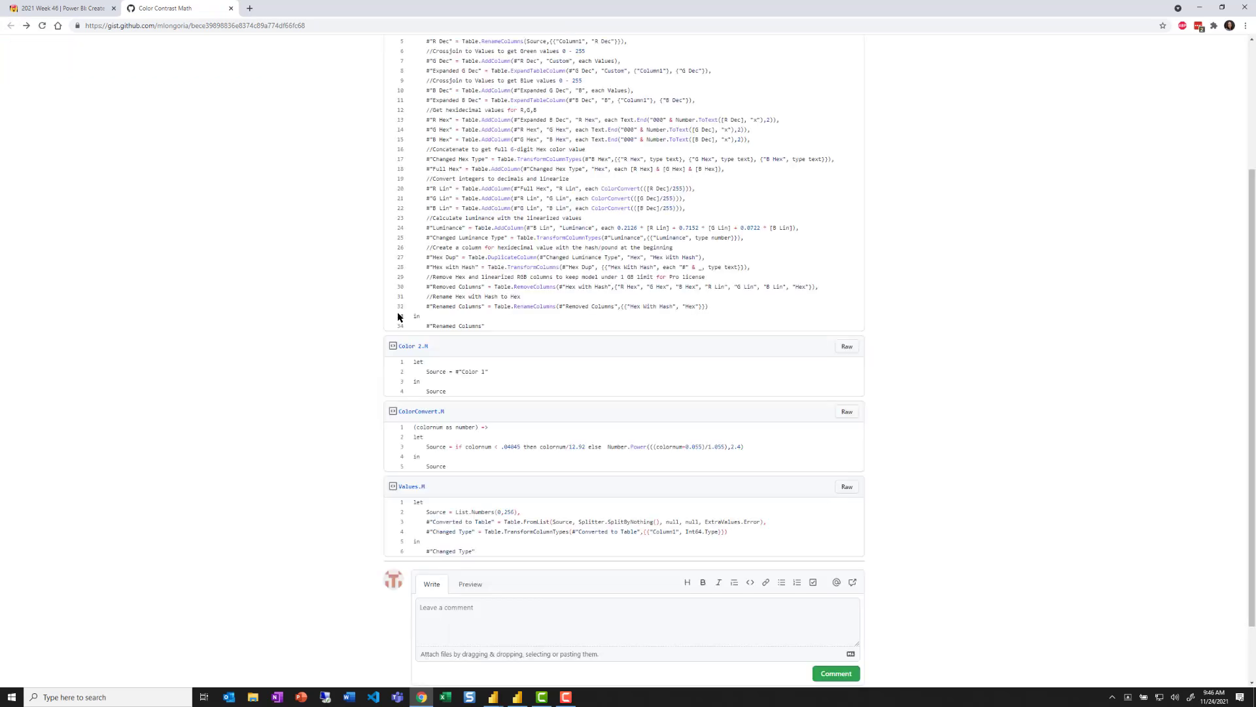
key(alt+Tab)
click(42, 44)
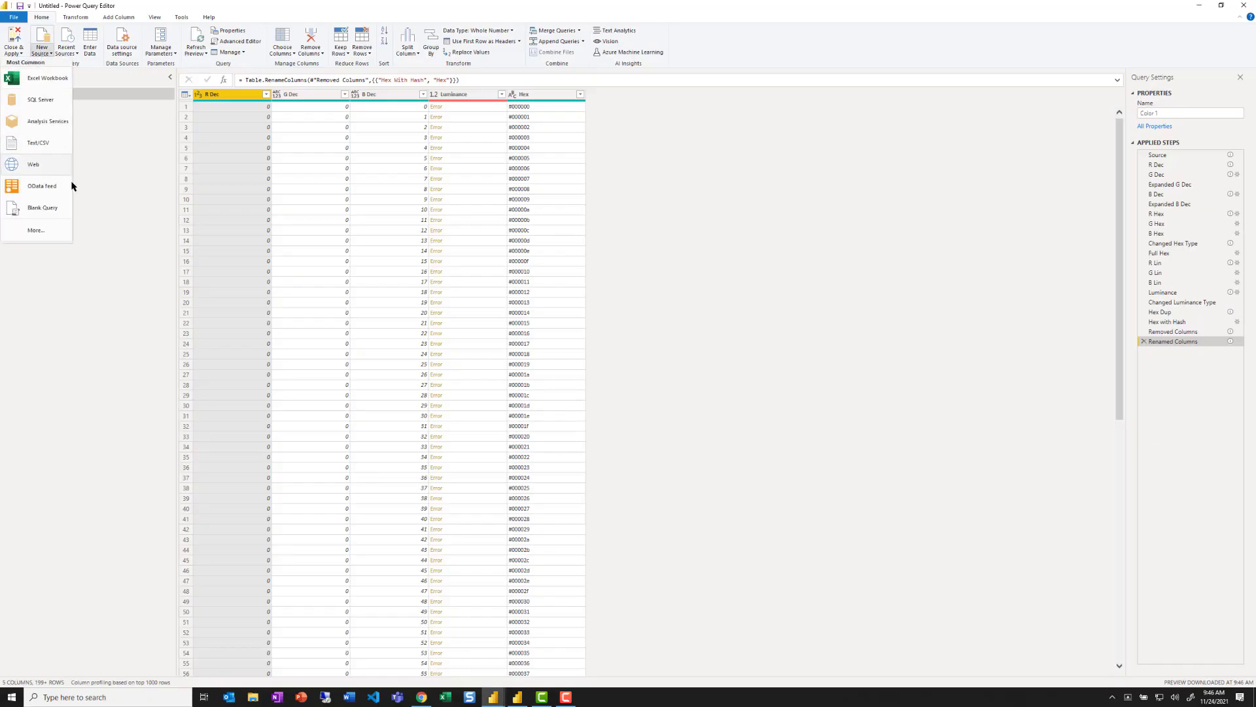
click(63, 205)
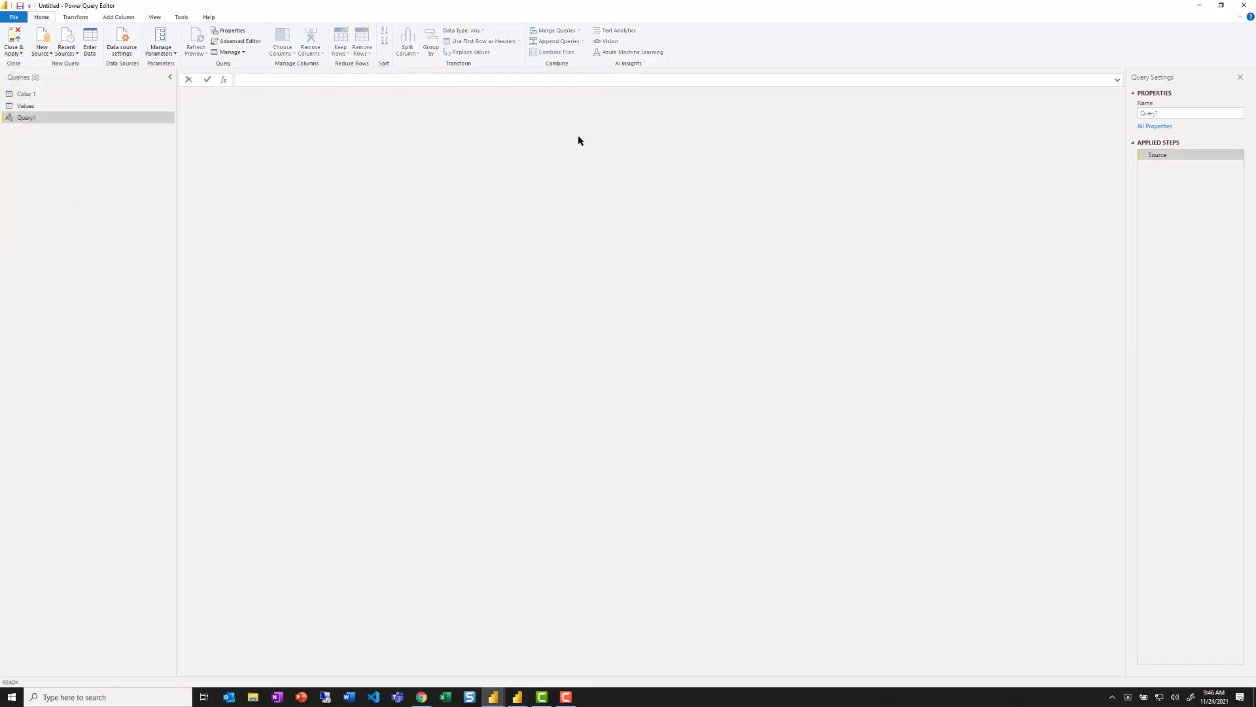
click(239, 41)
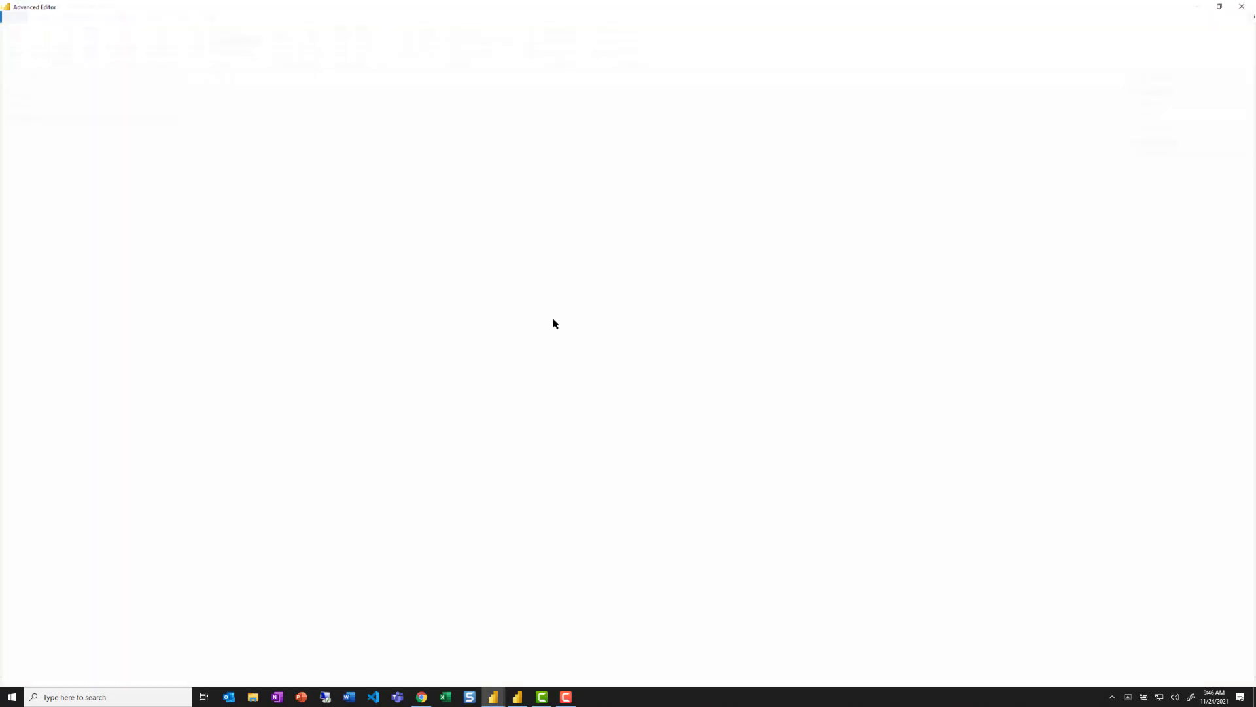
key(ctrl+a)
key(ctrl+v)
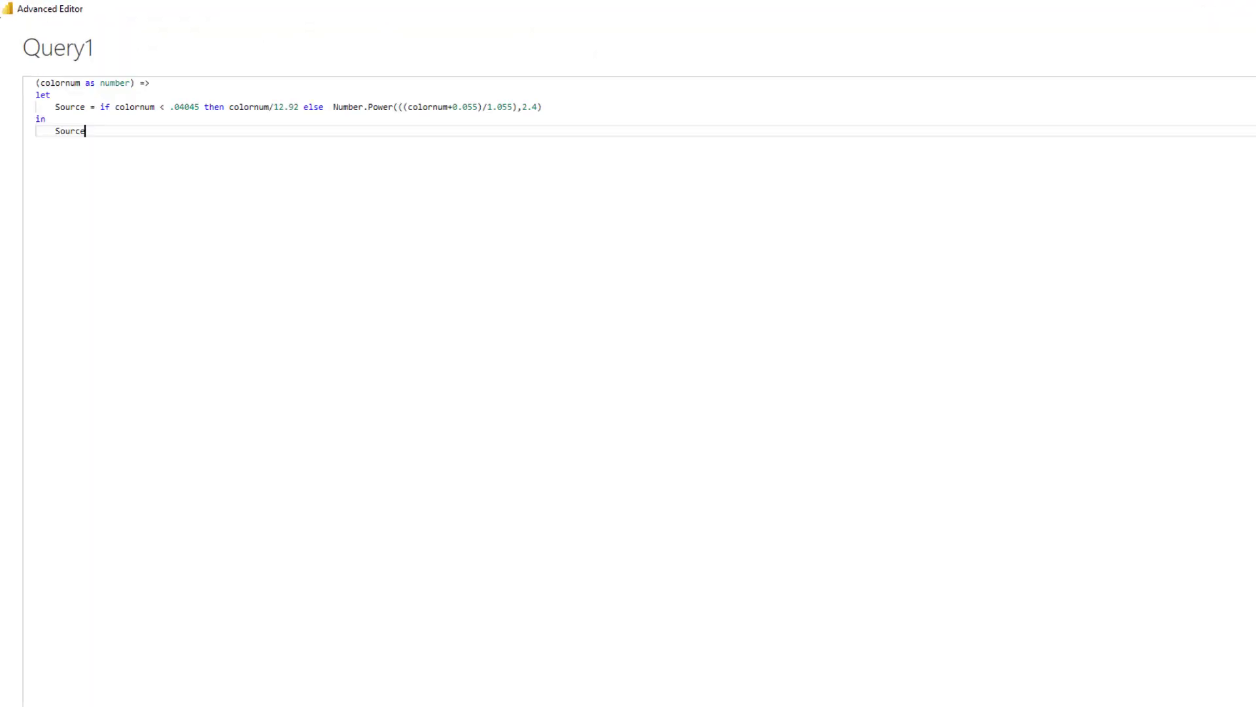
click(1194, 667)
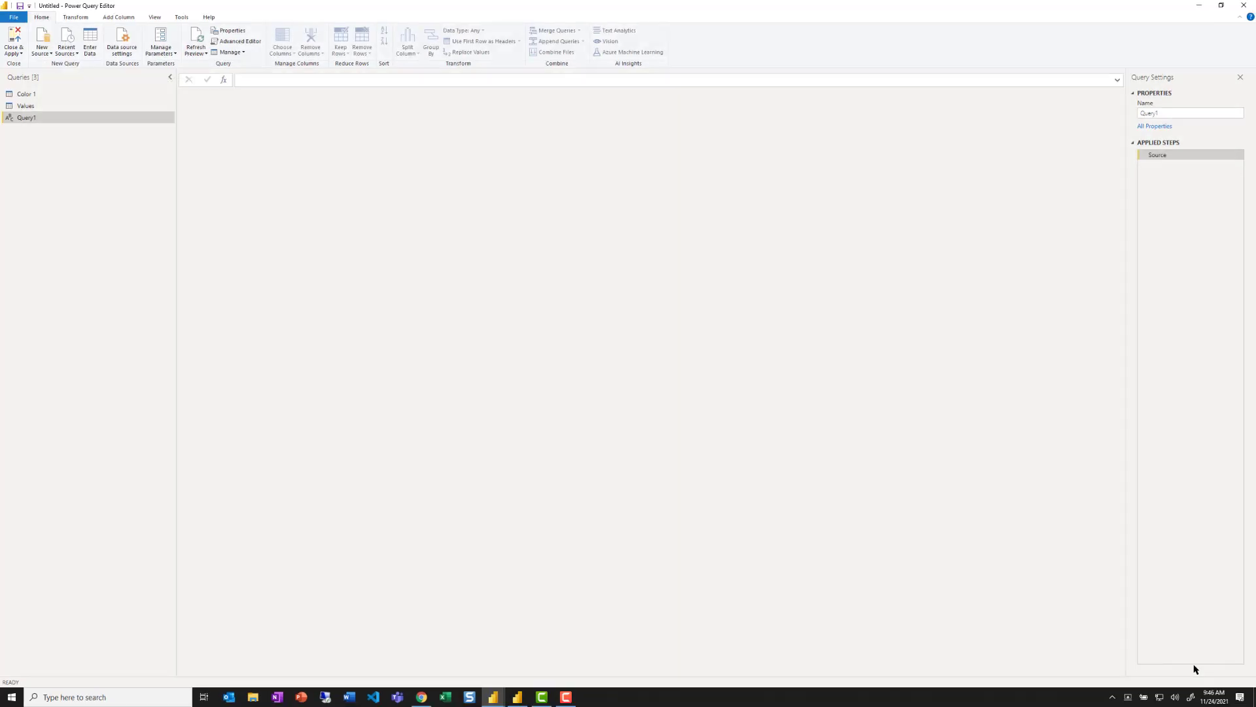
Rename the new function query as ColorConvert and reopen the Color 1 query to check its Luminance column
click(1175, 113)
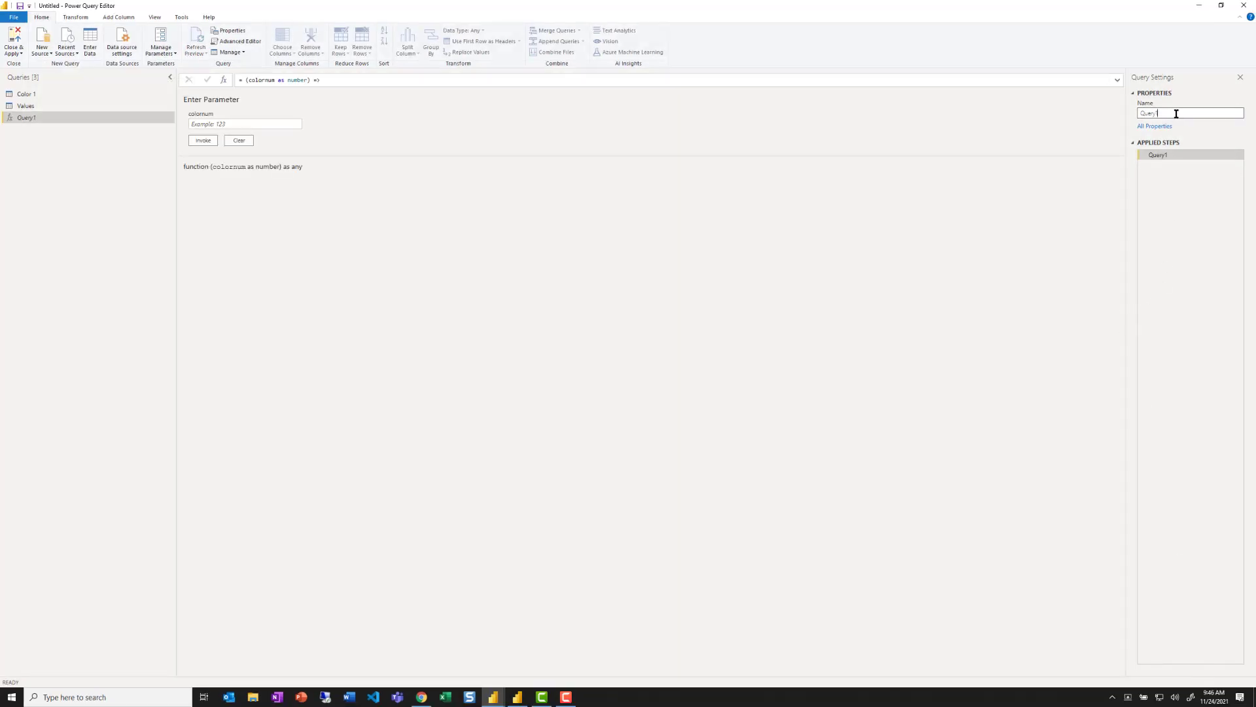
double_click(1176, 113)
text(ColorConvert)
key(Return)
click(77, 107)
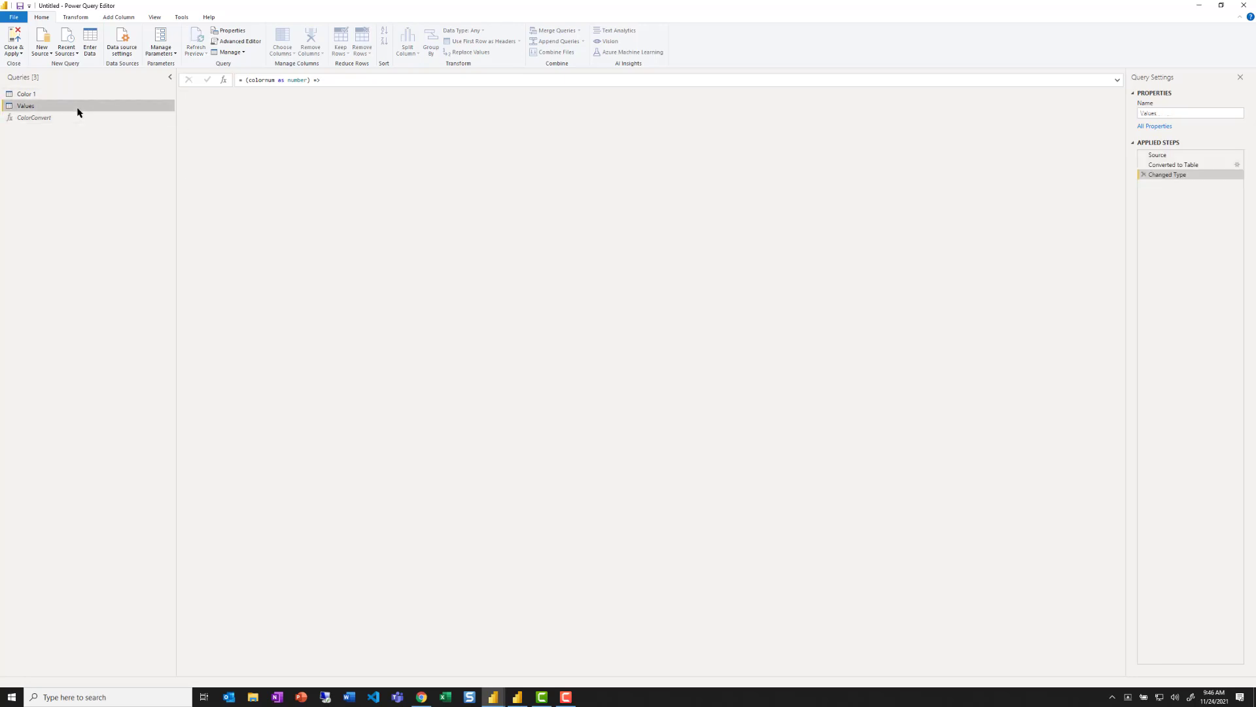
click(47, 95)
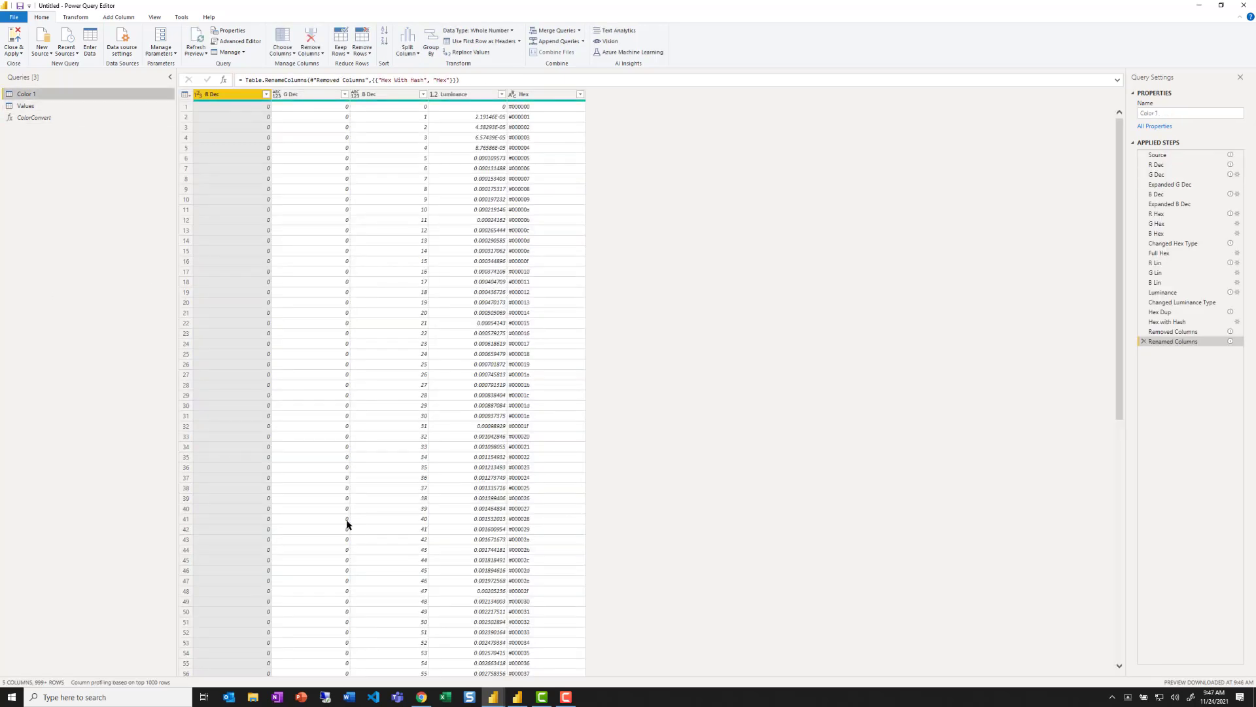
Go back to the gist in the browser and copy the full raw Color 2.M script
key(alt+Tab)
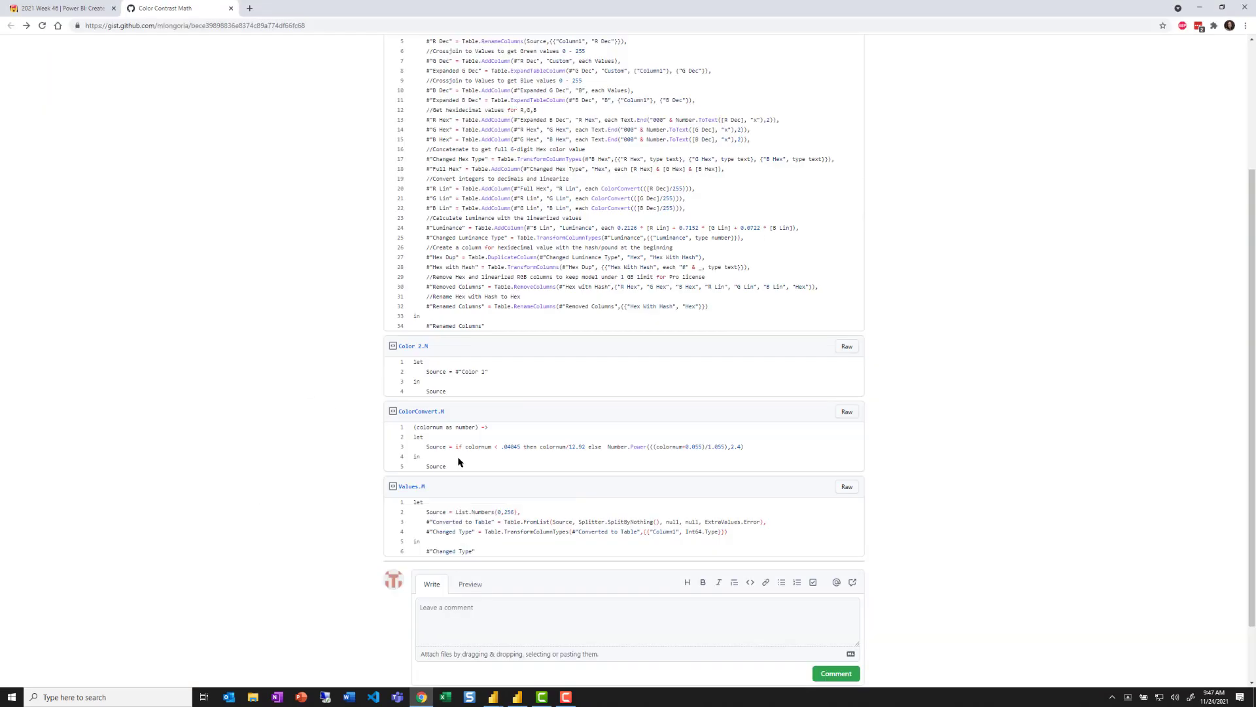
click(842, 348)
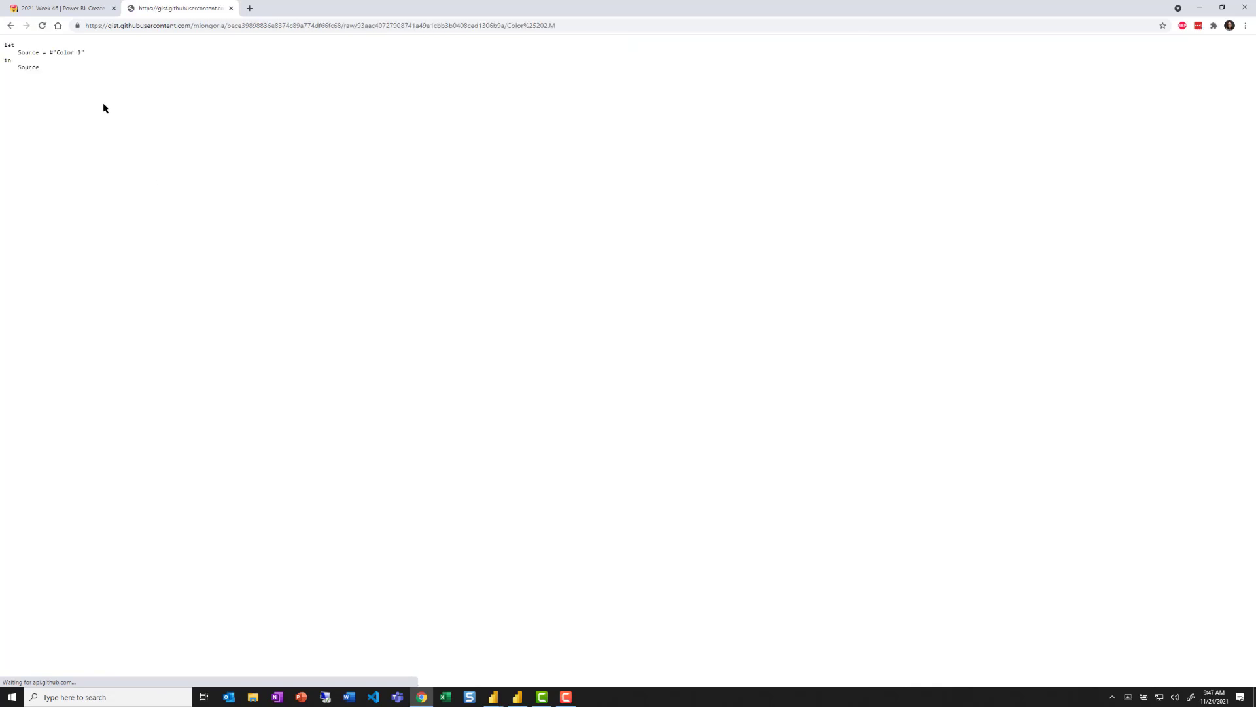
key(ctrl+a)
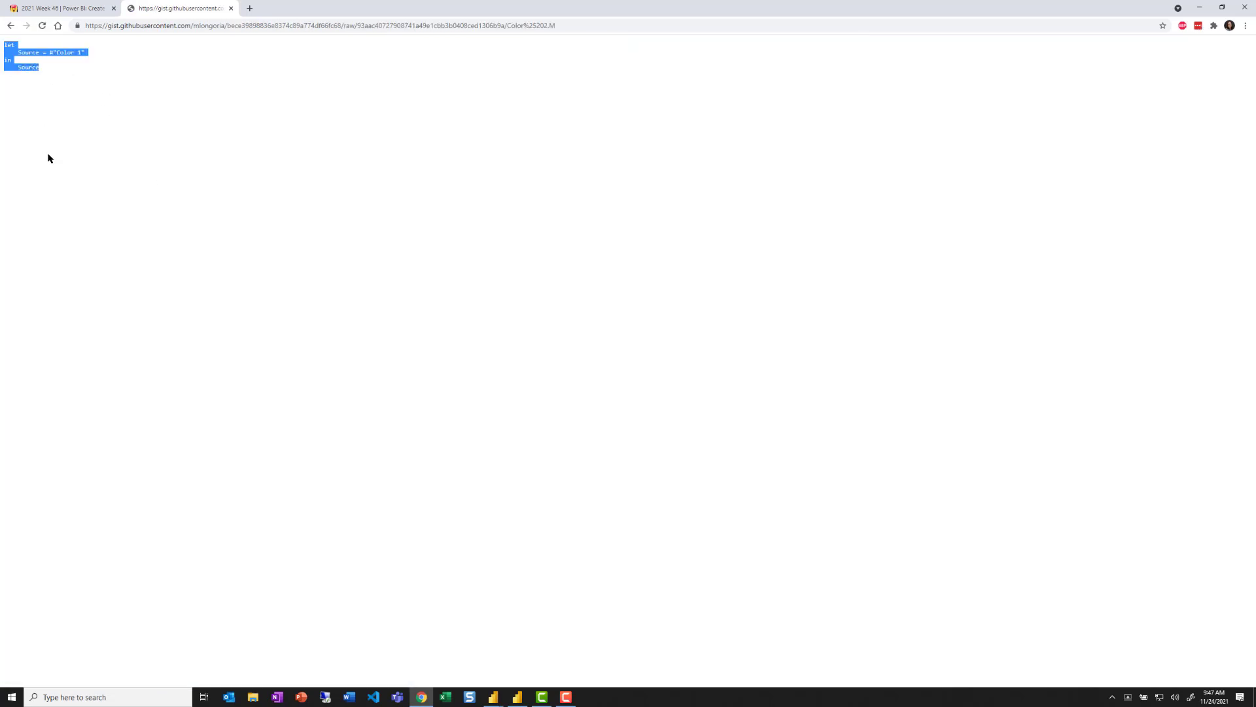
In Power Query Editor, add a fourth blank query and replace its code with the copied Color 2.M script
key(alt+Tab)
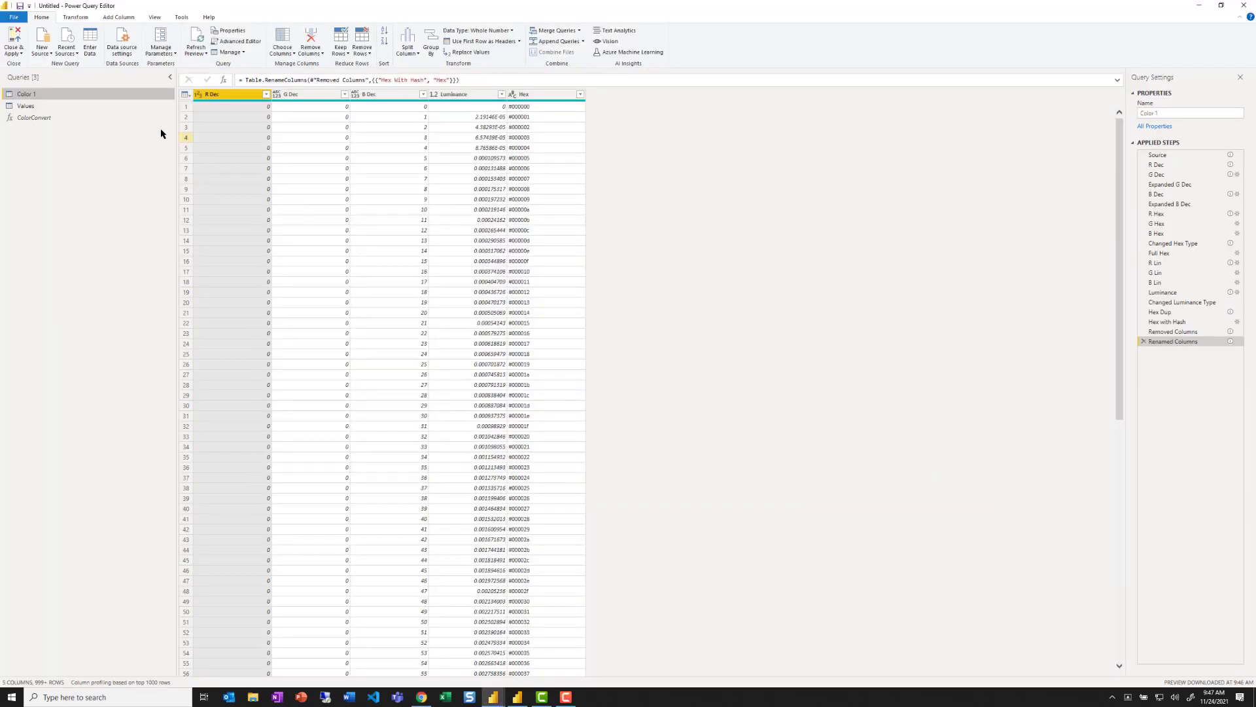
click(42, 51)
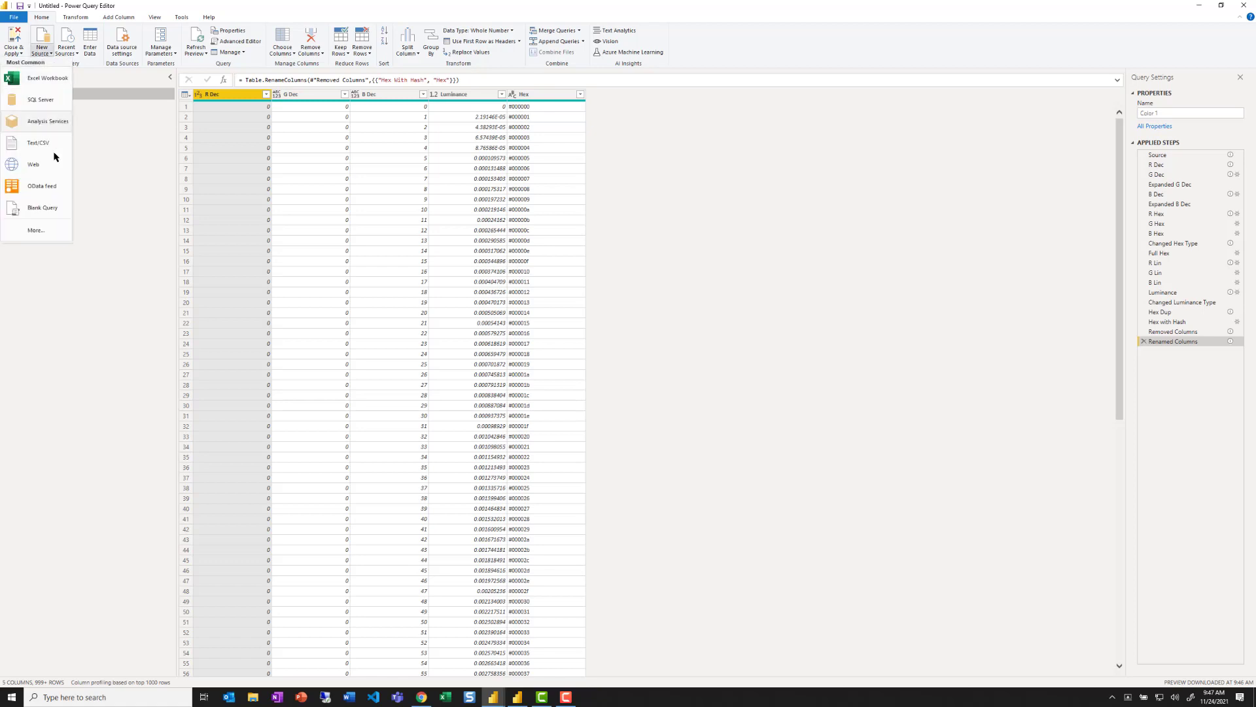
click(51, 210)
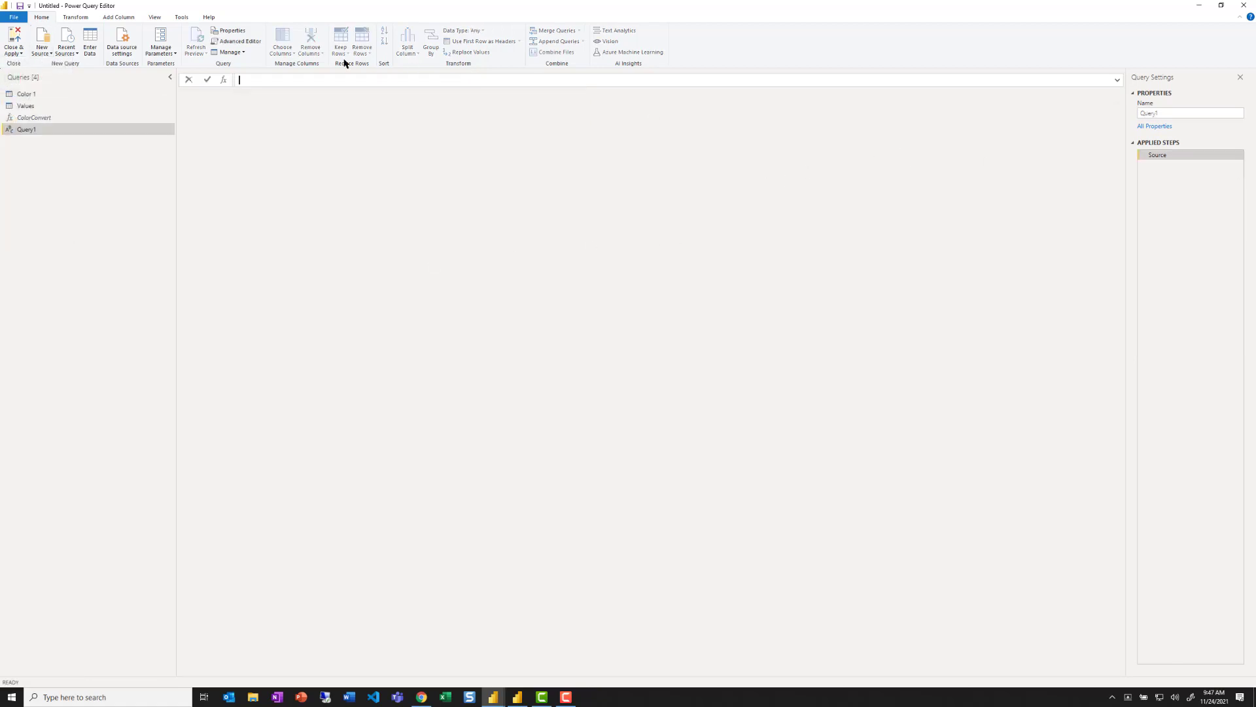
click(248, 43)
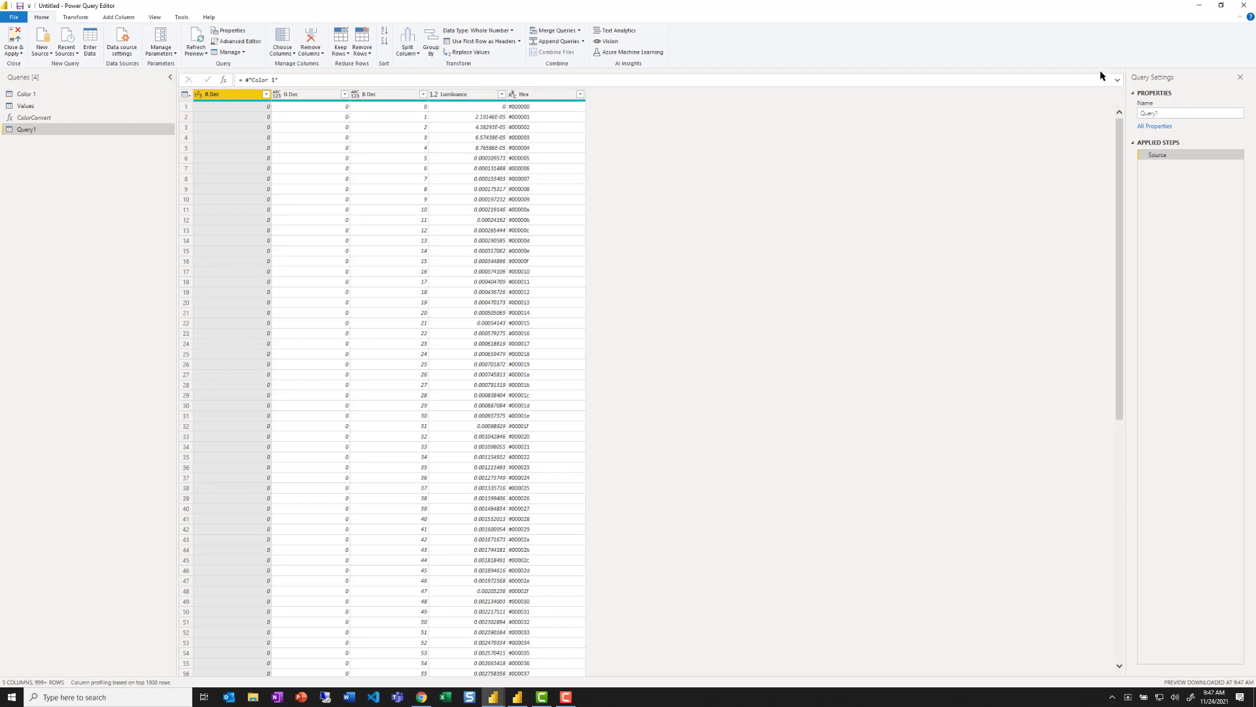
Rename the query that references Color 1 as Color 2
double_click(1177, 114)
text(Co)
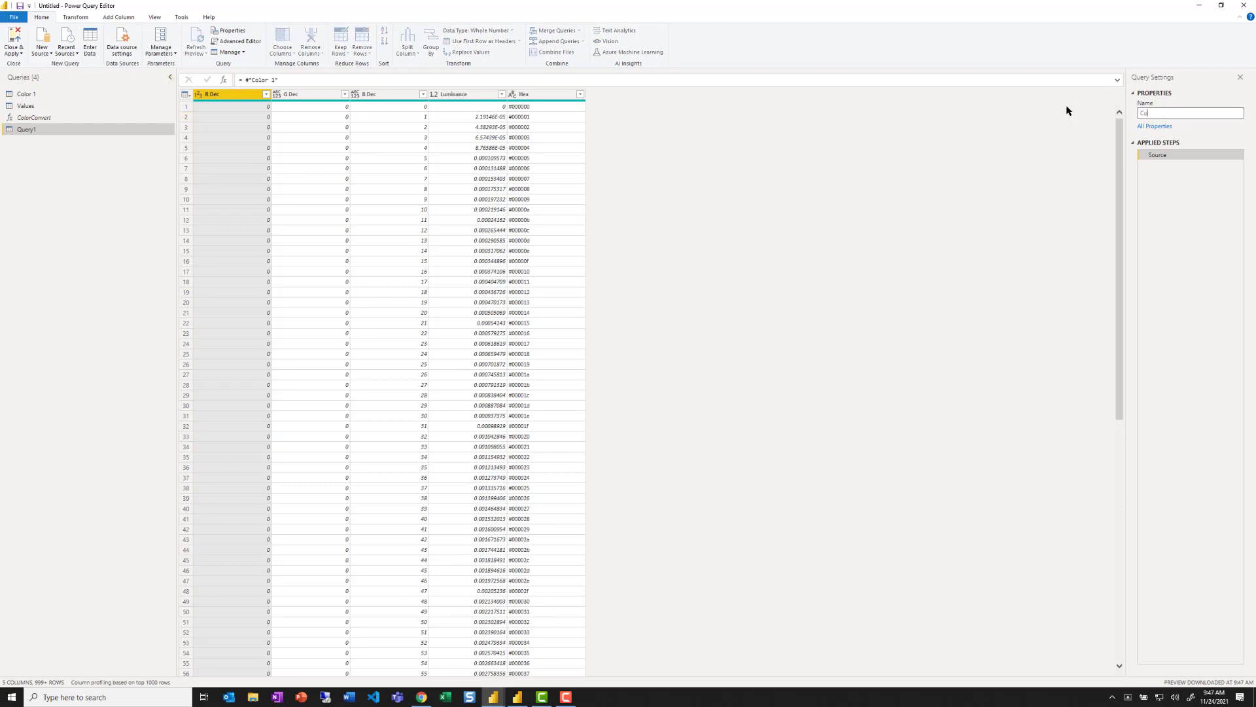
text(lor 2)
key(Return)
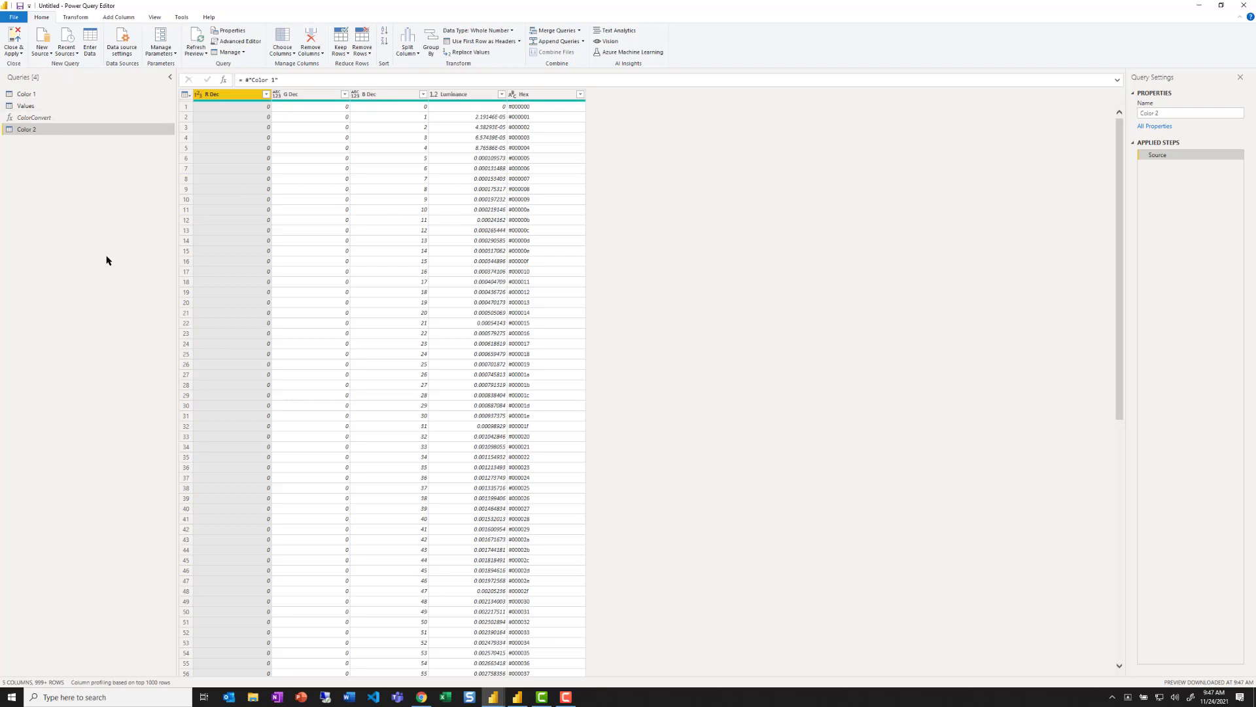
Go back to the browser and review the gist scripts and the requirements on the Workout Wednesday challenge page
key(alt+Tab)
click(10, 27)
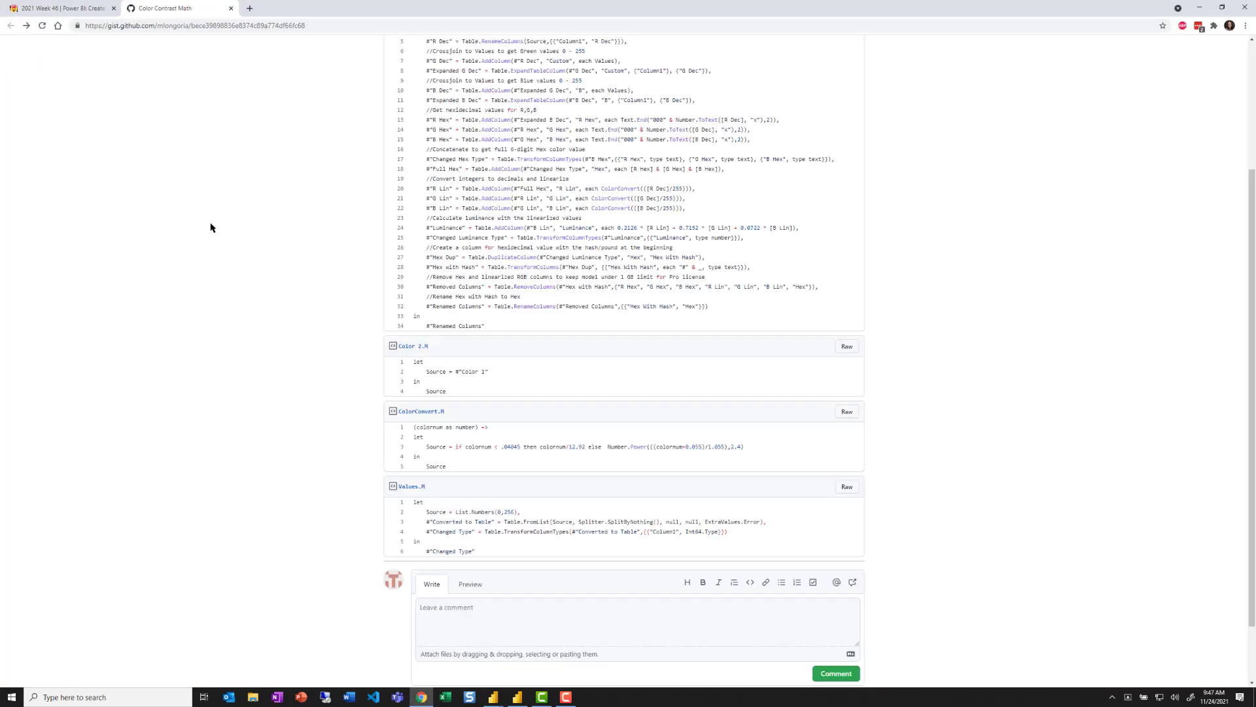
scroll(311, 369, down, 2)
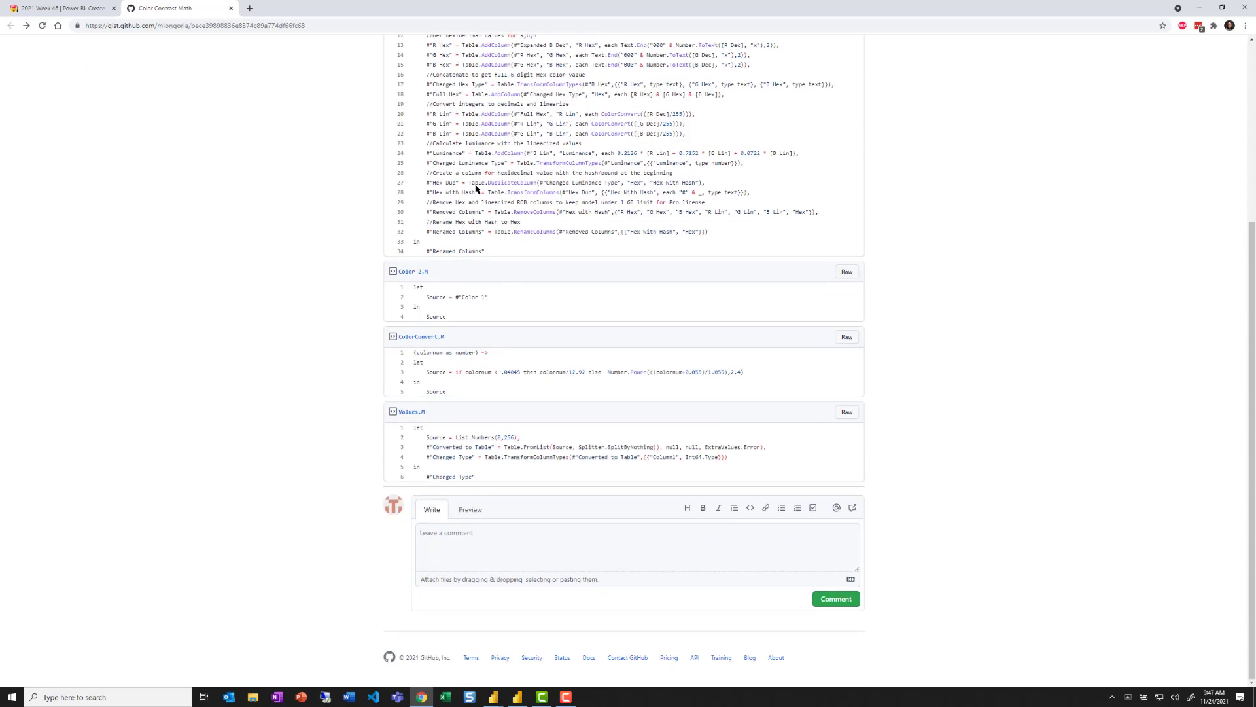
scroll(476, 190, up, 4)
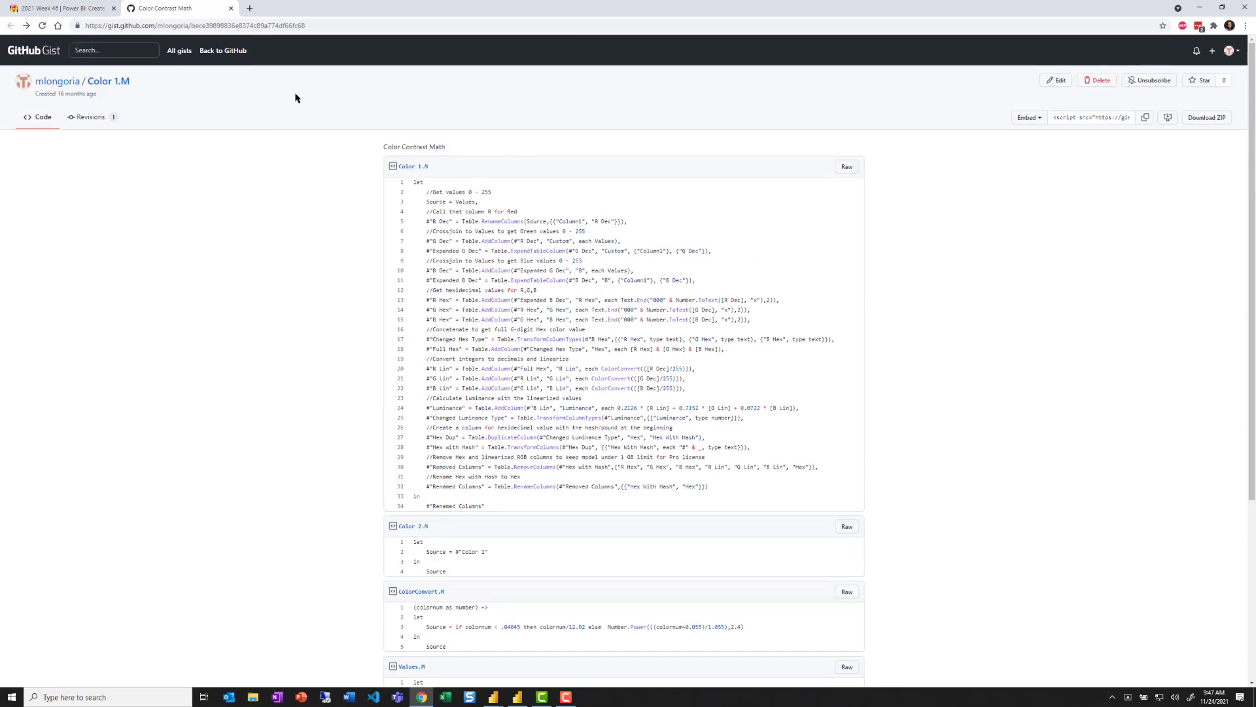
click(62, 7)
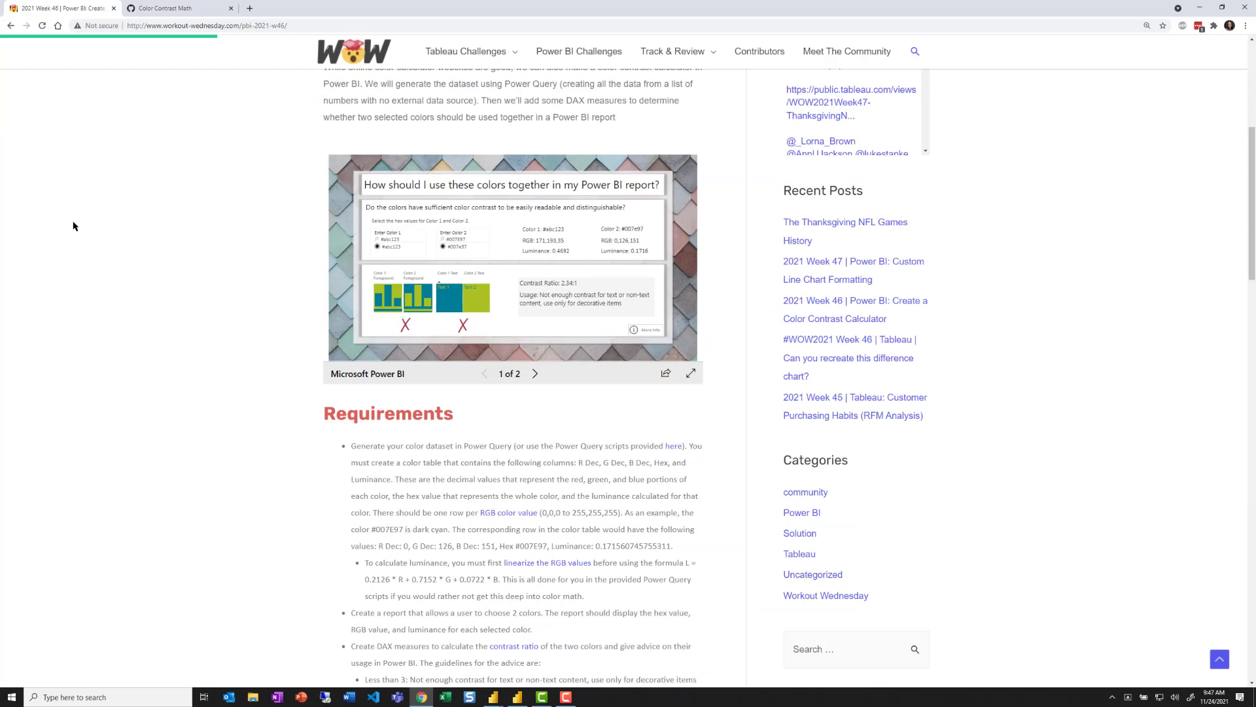
scroll(74, 226, down, 3)
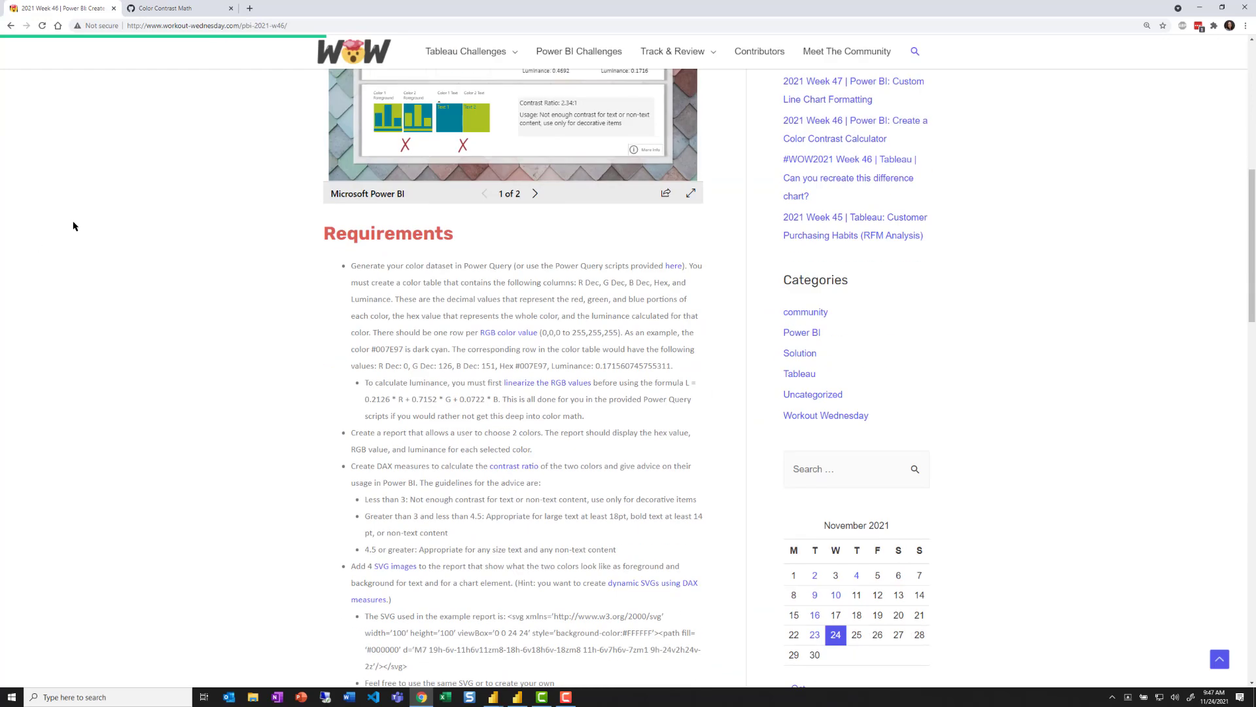
Return to Power Query Editor, apply the queries to the data model and close the editor
key(alt+Tab)
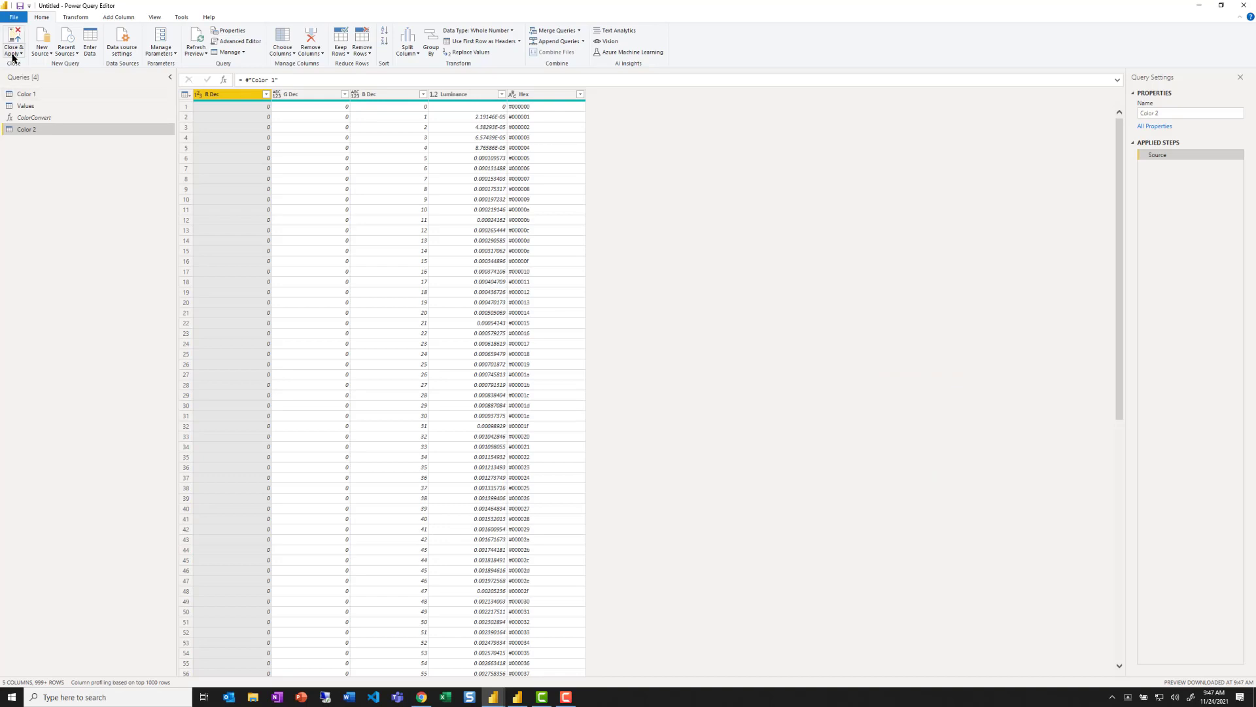
click(13, 55)
click(21, 75)
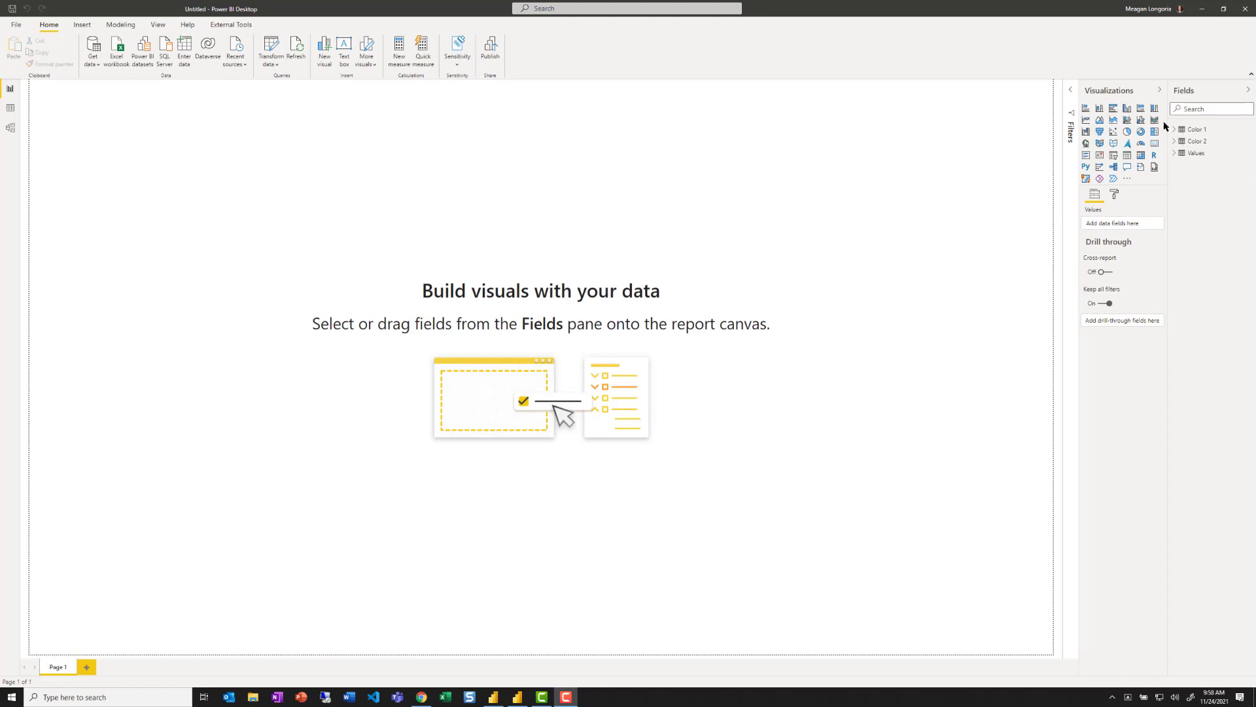
Examine the loaded rows of the Color 1 table in Data view and return to the report canvas
click(1196, 129)
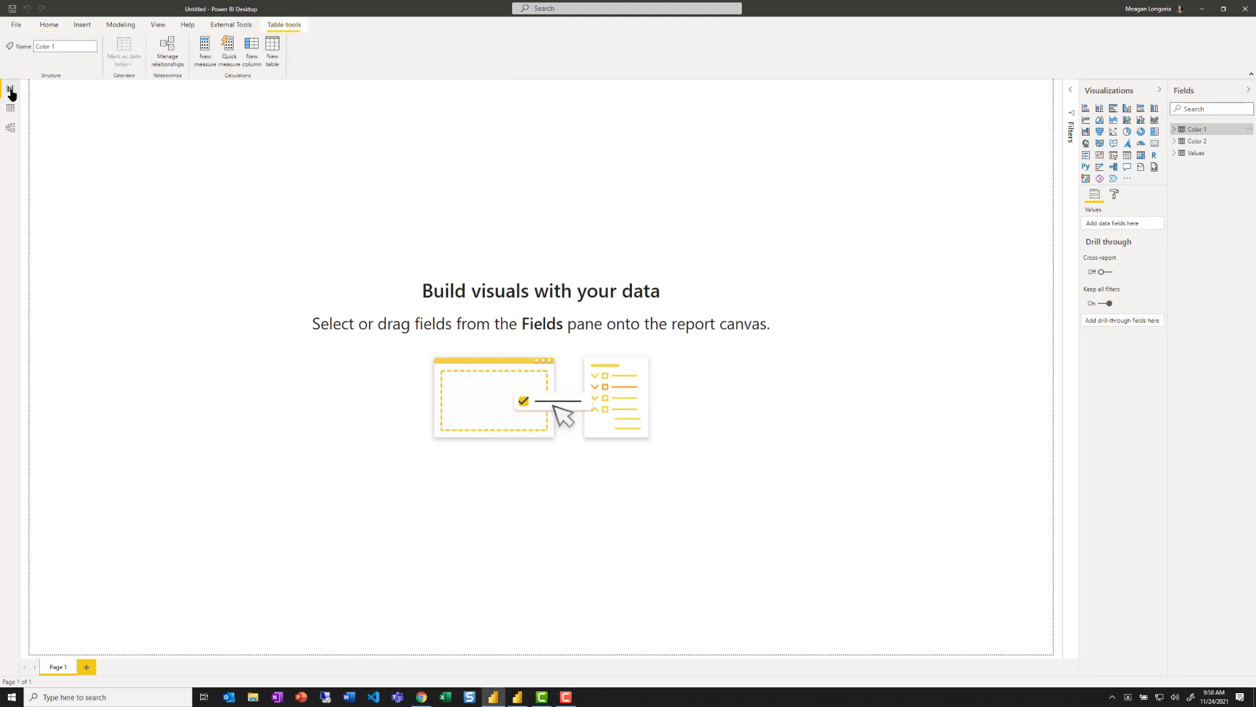
click(10, 109)
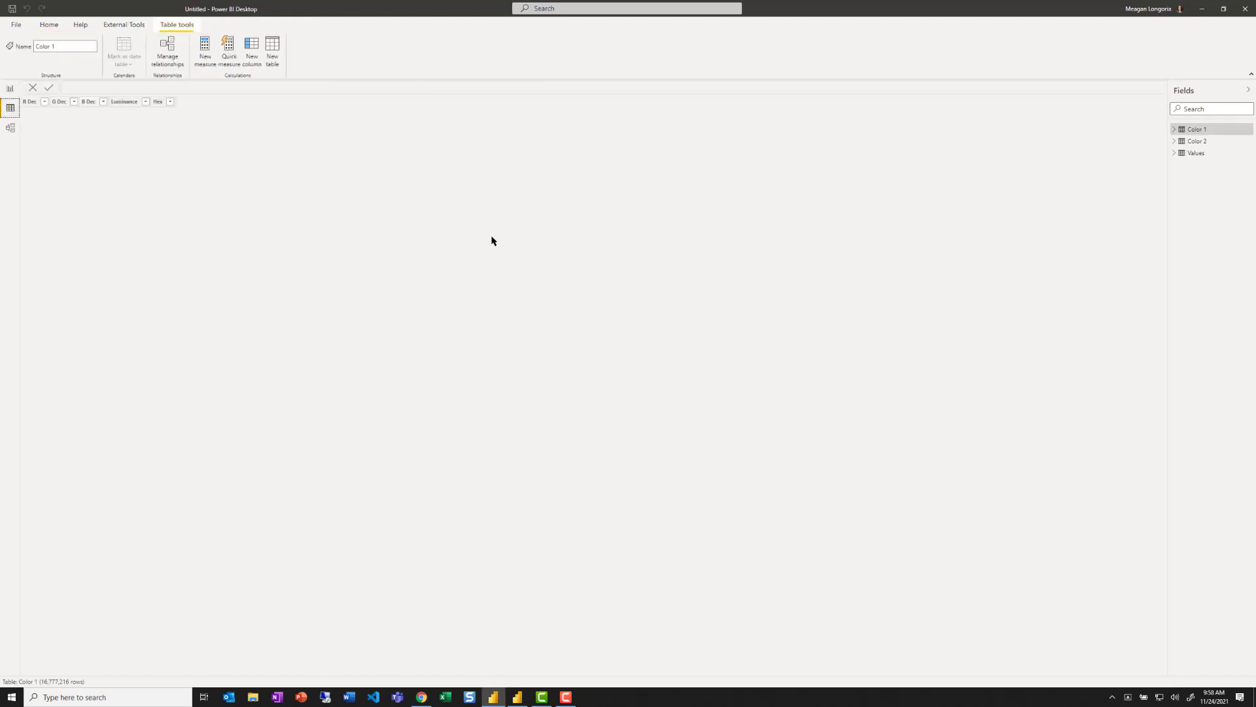
scroll(155, 333, down, 10)
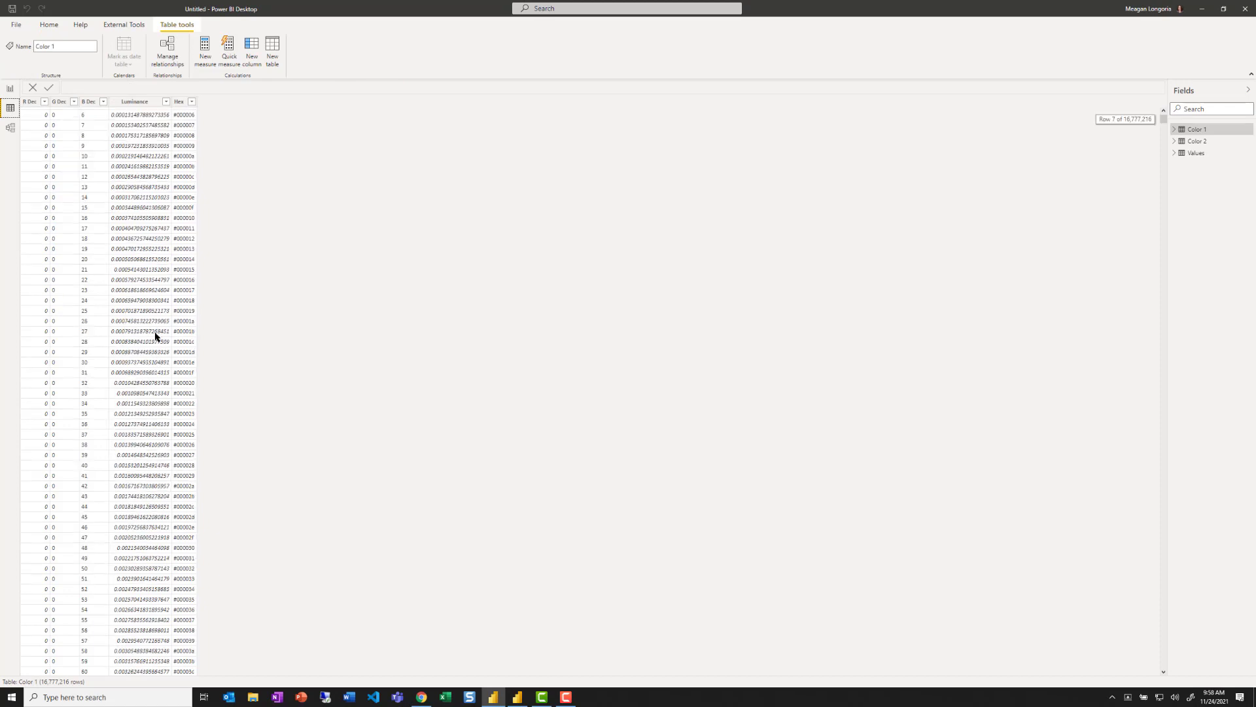
scroll(155, 333, up, 10)
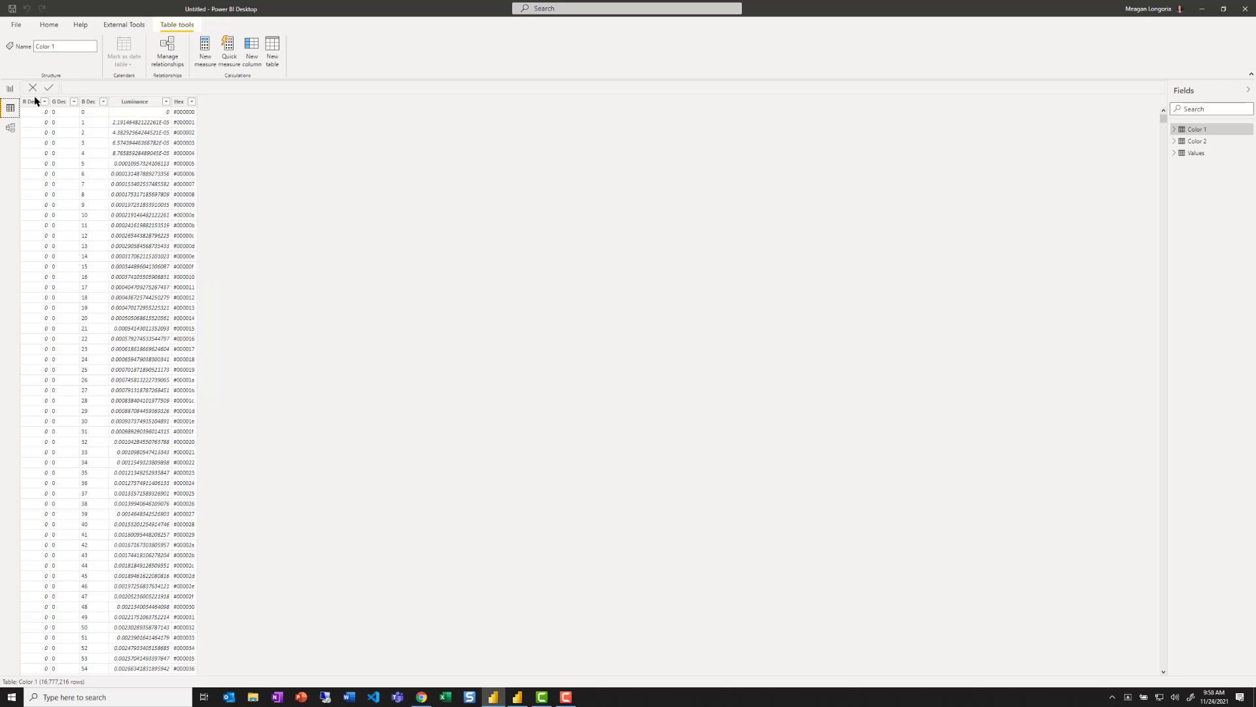
click(10, 89)
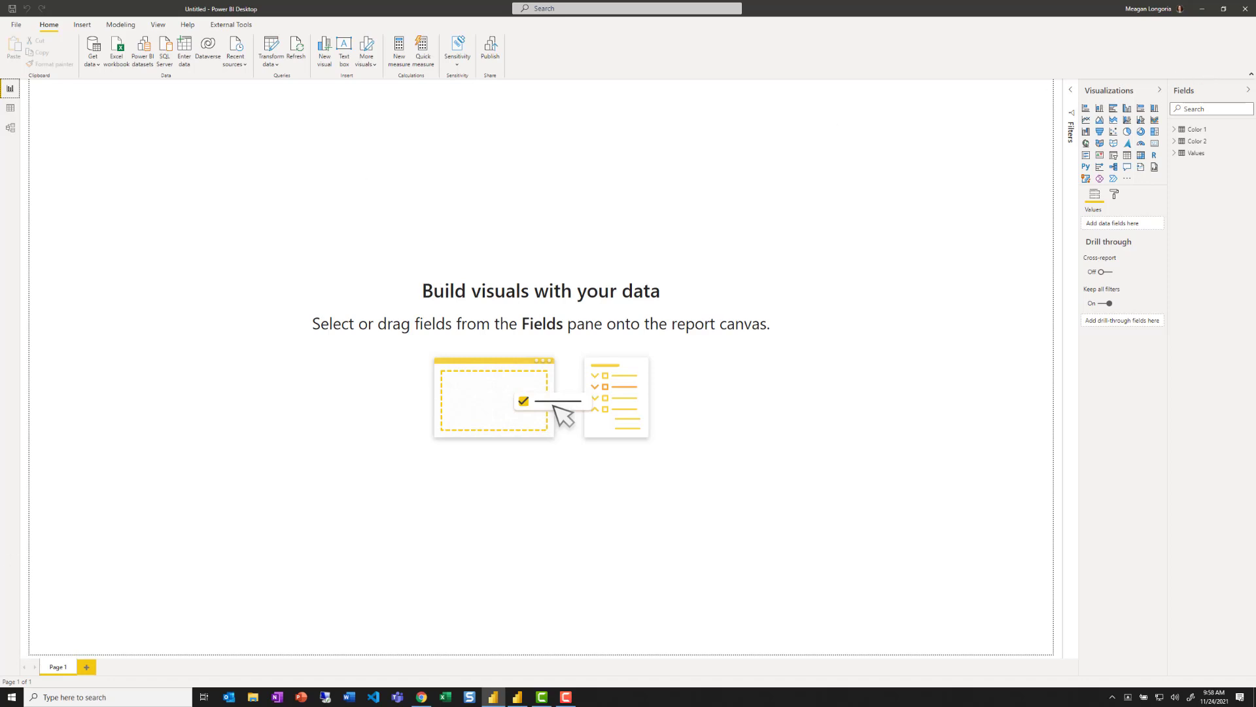
Create a calculated table named _Measures with the formula {Blank()}
key(alt+Tab)
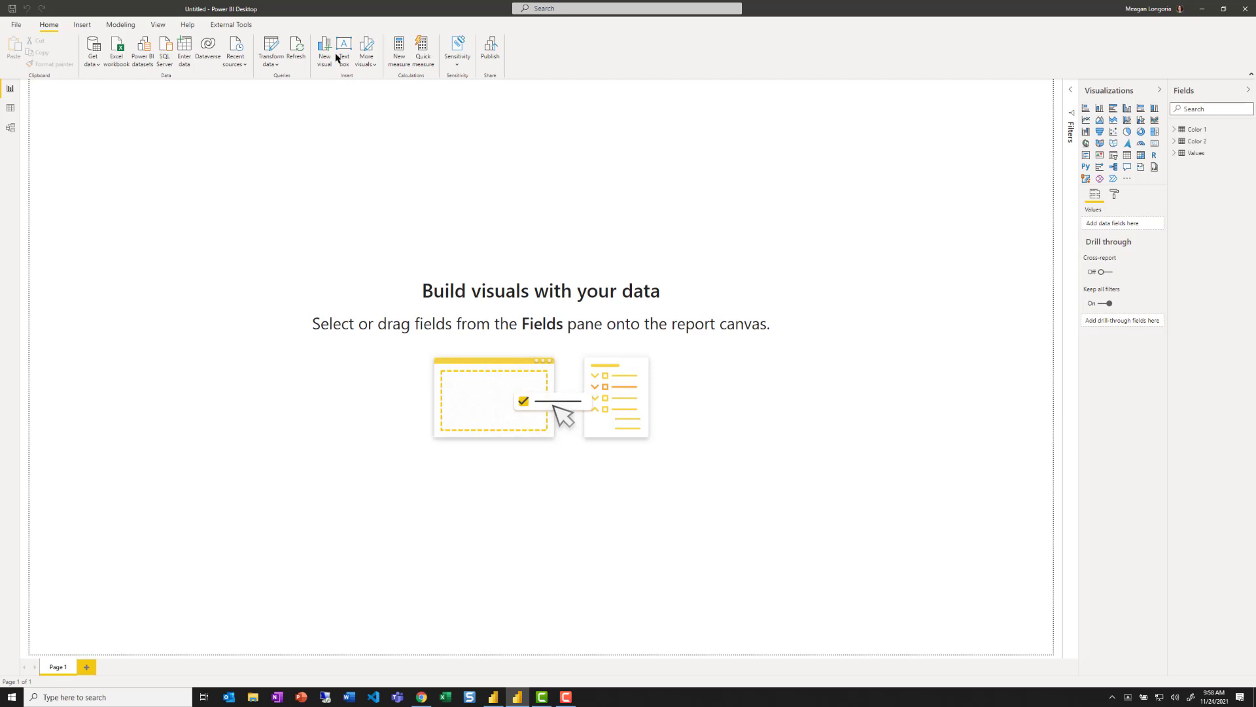
click(114, 26)
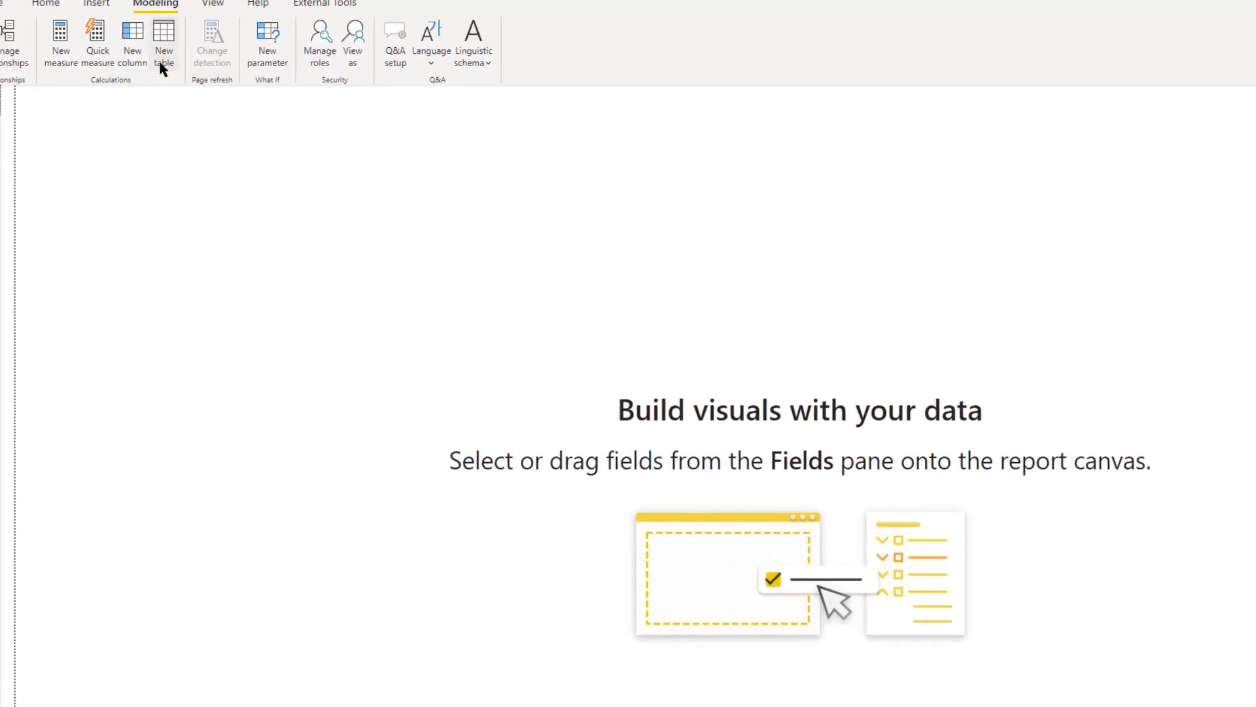
click(162, 66)
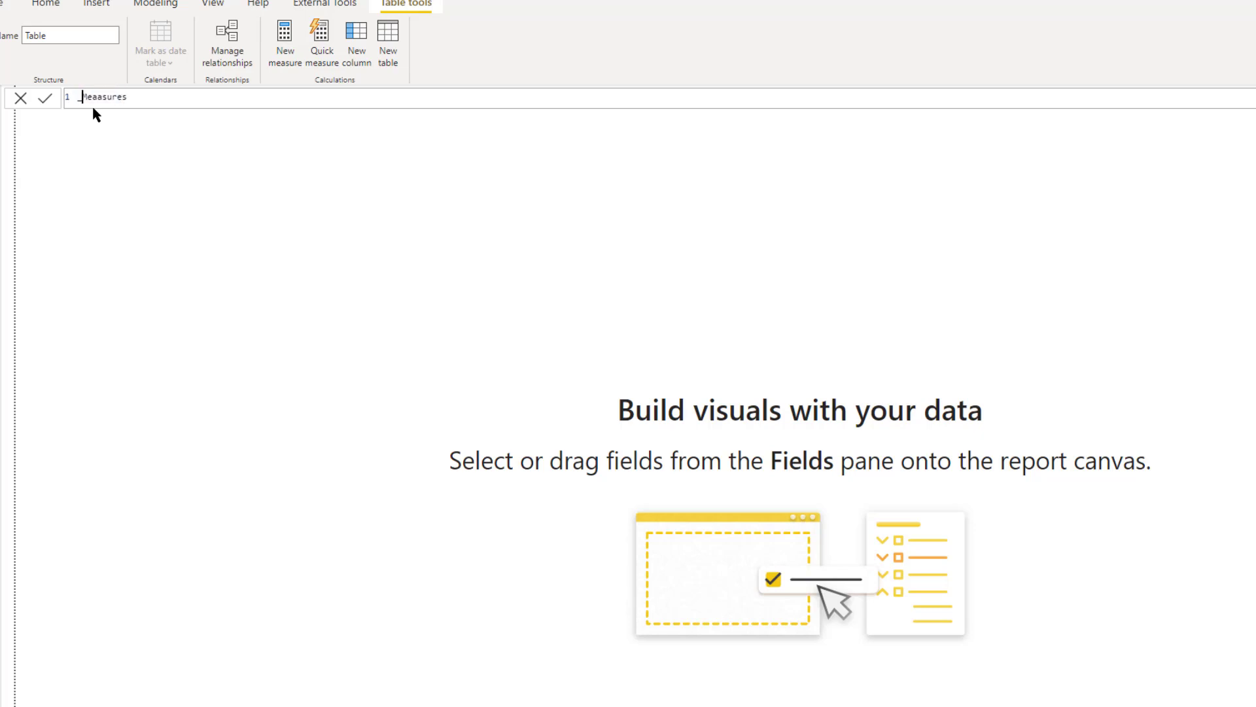
text(_Meaasures = {Blan)
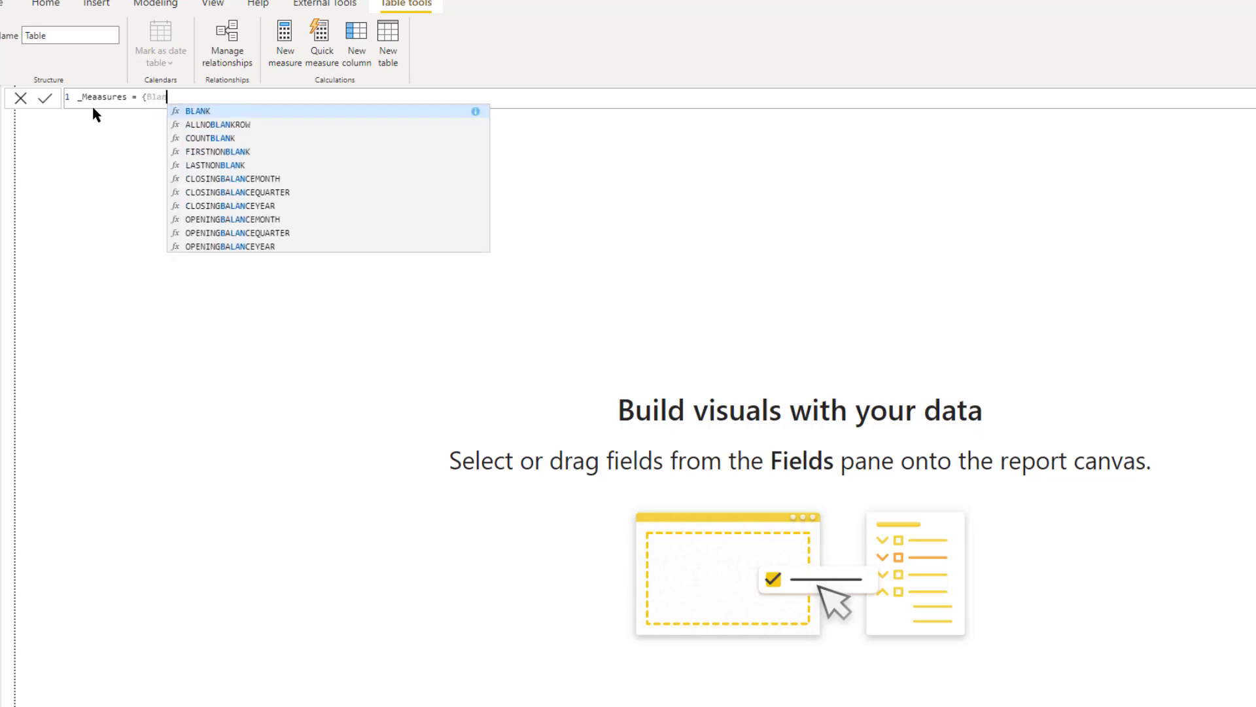
text(k()})
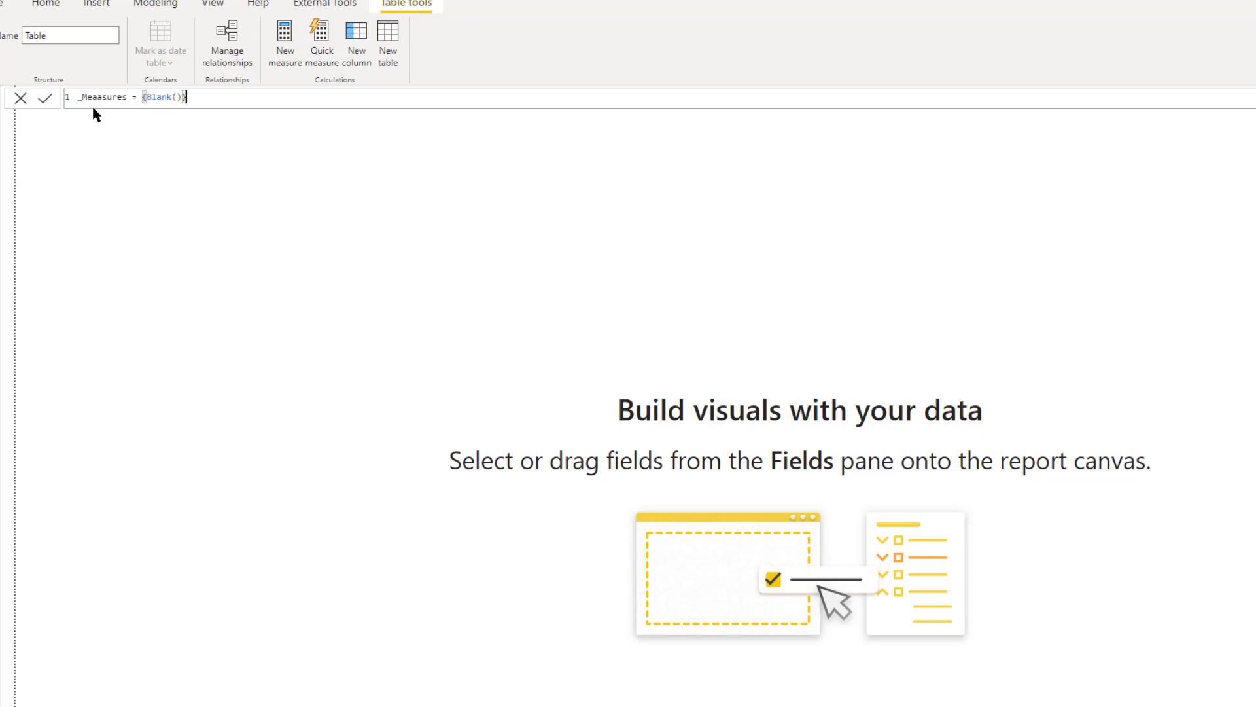
key(Return)
click(100, 97)
key(BackSpace)
key(Return)
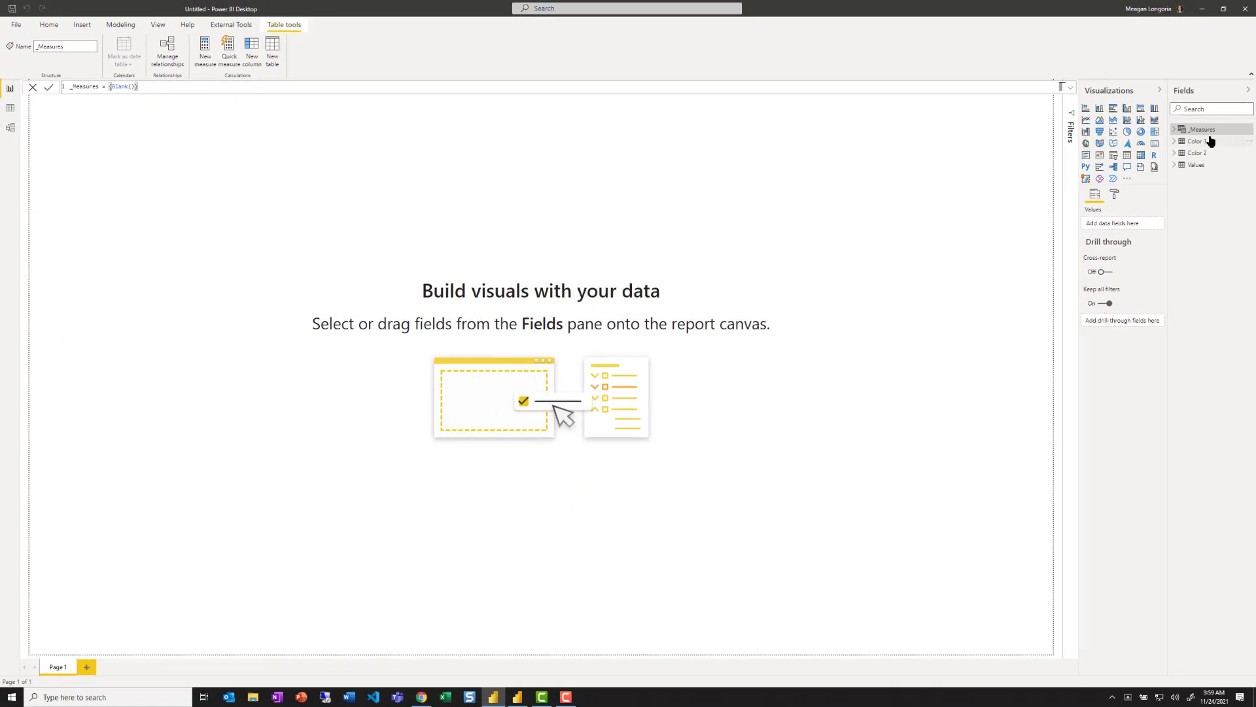
Add an RGB1 measure to the _Measures table that joins the maximum R Dec, G Dec and B Dec values of Color 1 with commas
right_click(1207, 130)
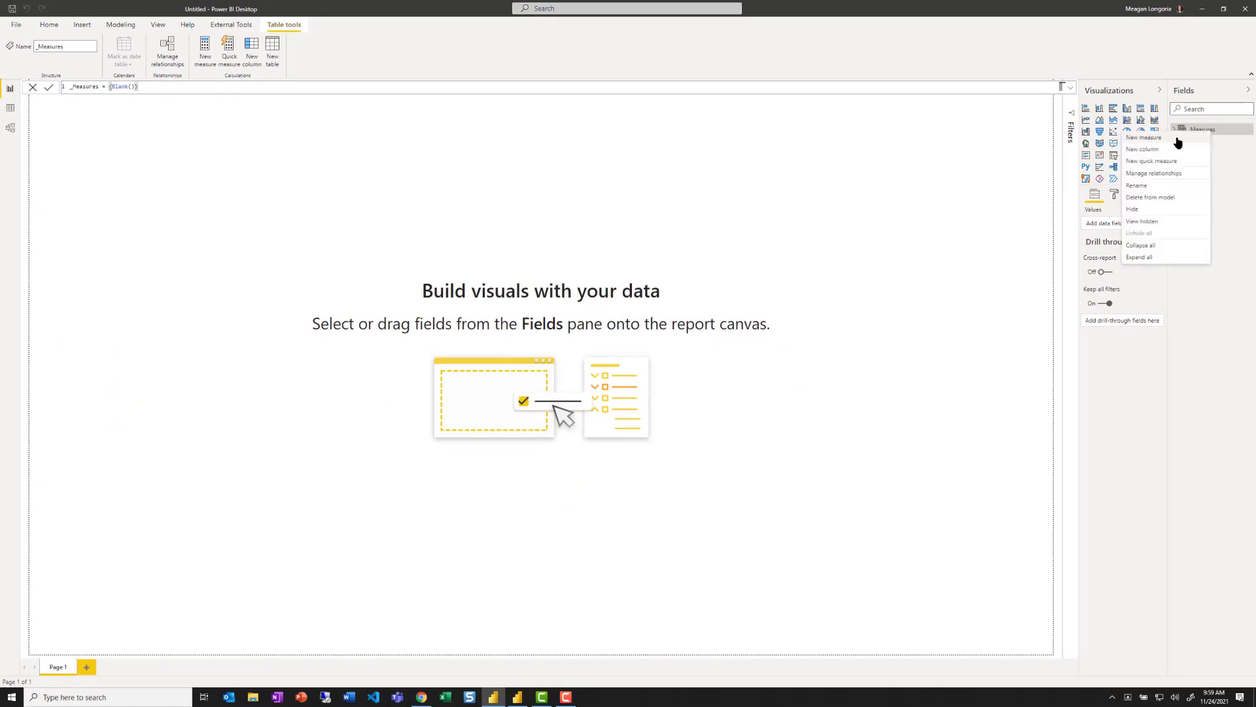
click(1177, 138)
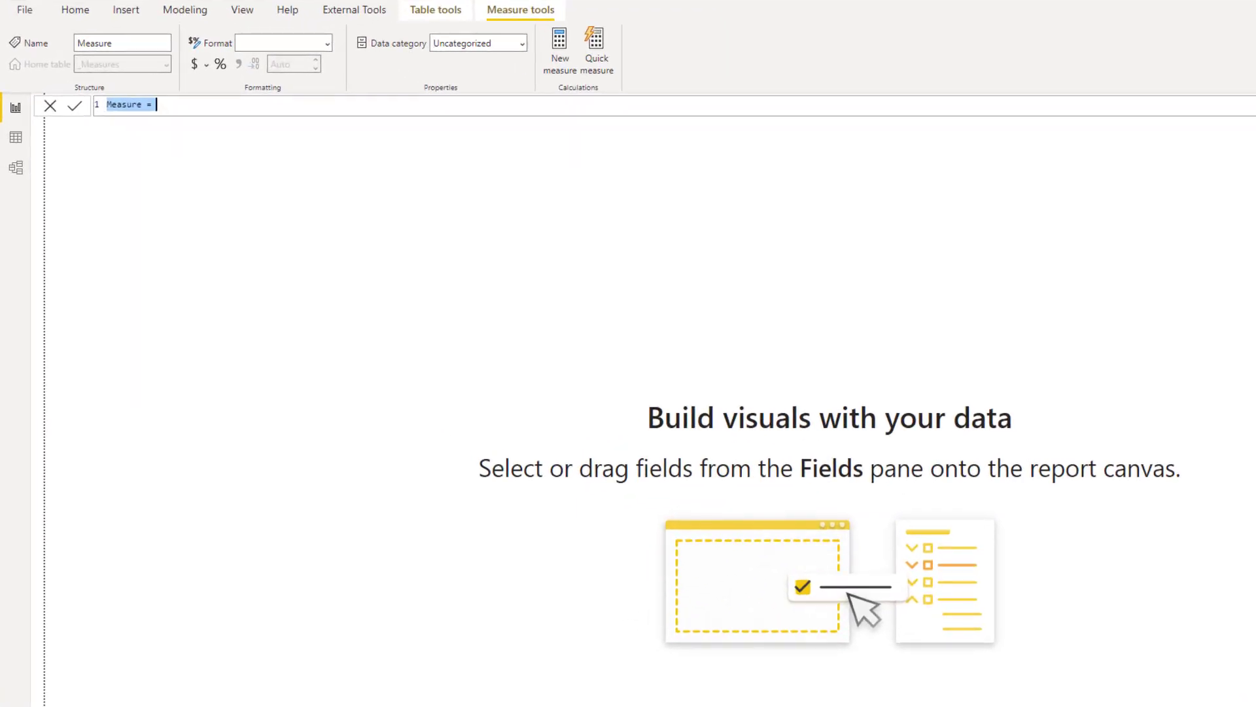
text(RGB1 =)
key(ctrl+a)
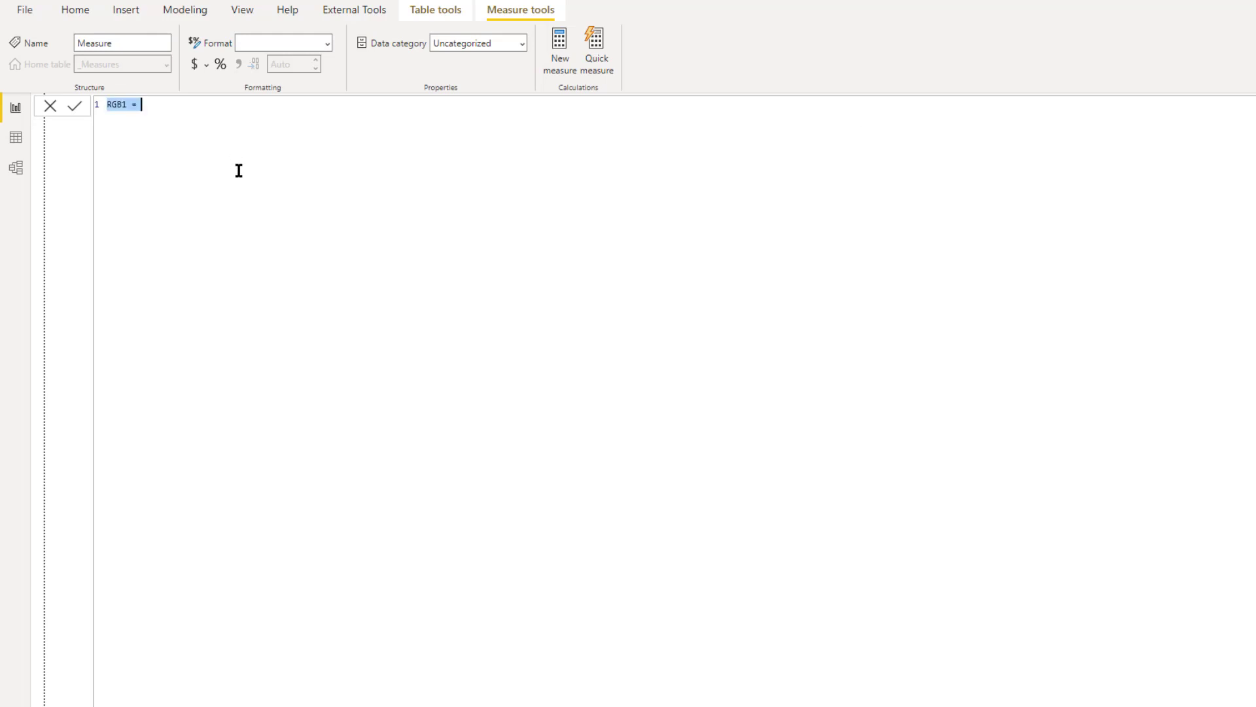
text(RGB1 = Var R = Max('Color 1'[R Dec]) Var G  = Max('Color 1'[G Dec]) Var B = Max('Color 1'[B Dec]) RETURN  R & "," & G & "," & B)
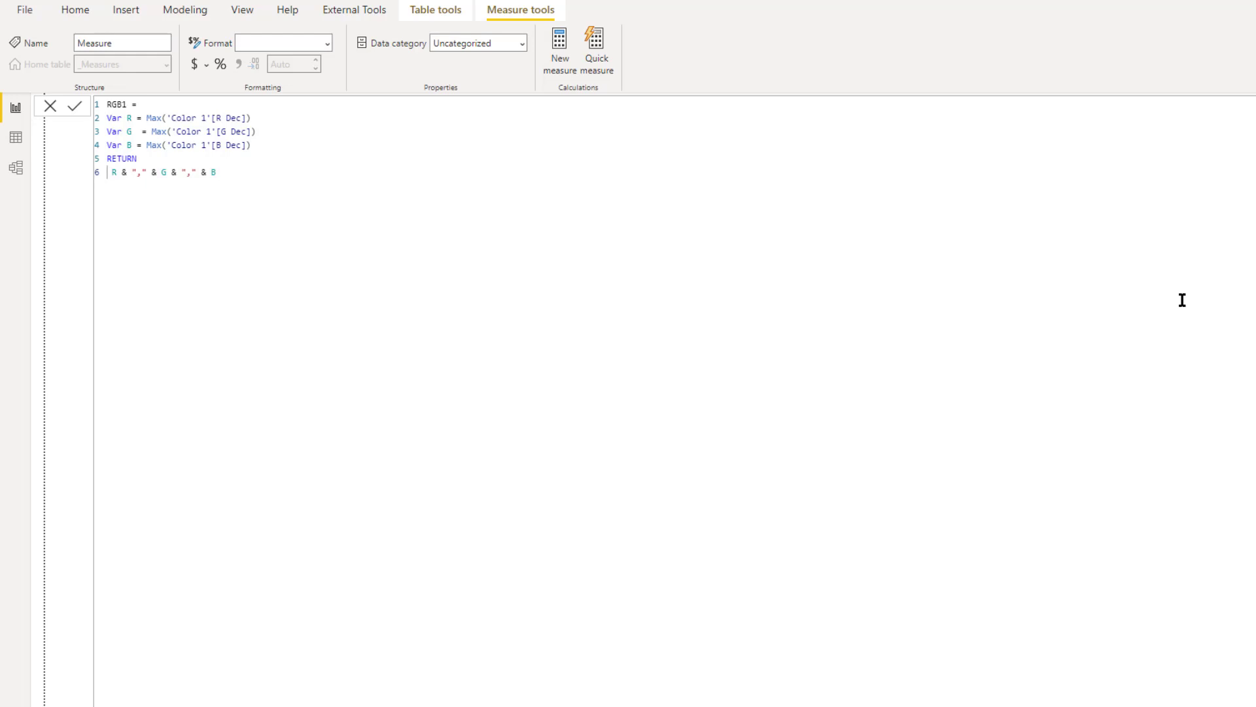
key(Return)
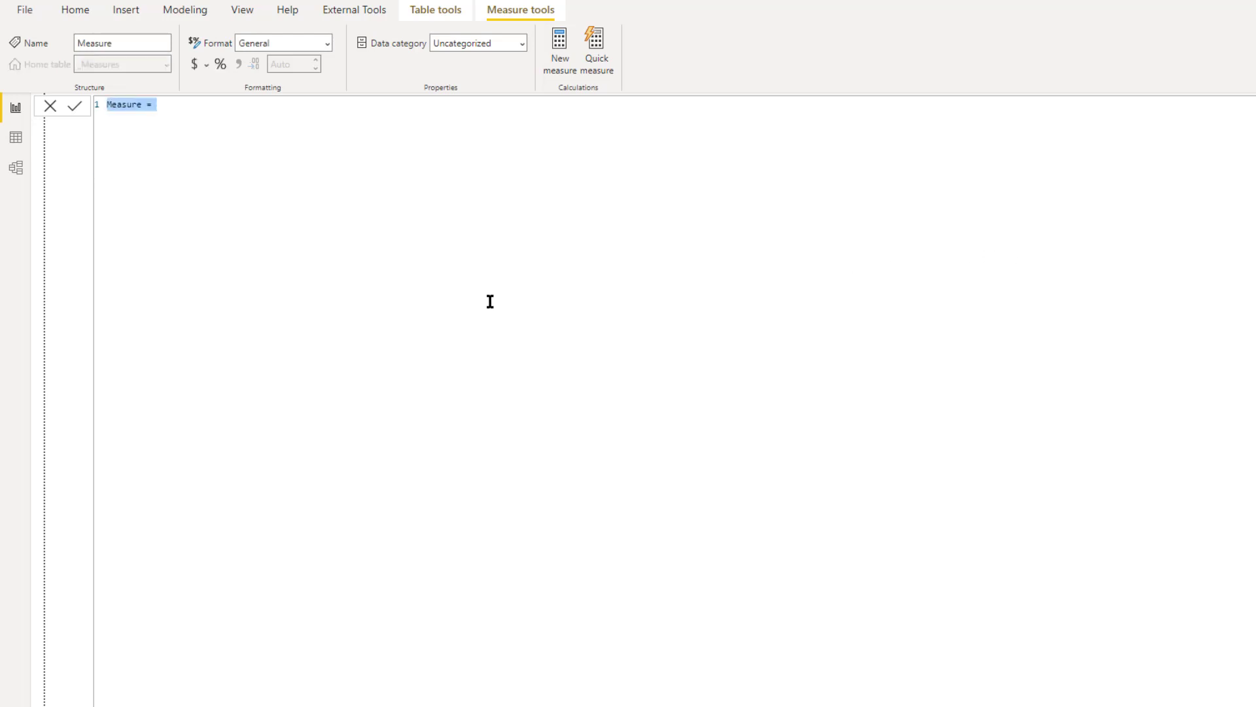
Add an RGB2 measure that joins the maximum R Dec, G Dec and B Dec values of Color 2 with commas
text(RGB2 = Var R = Max('Color 2'[R Dec]) Var G  = Max('Color 2'[G Dec]) Var B = Max('Color 2'[B Dec]) RETURN  R & "," & G & "," & B)
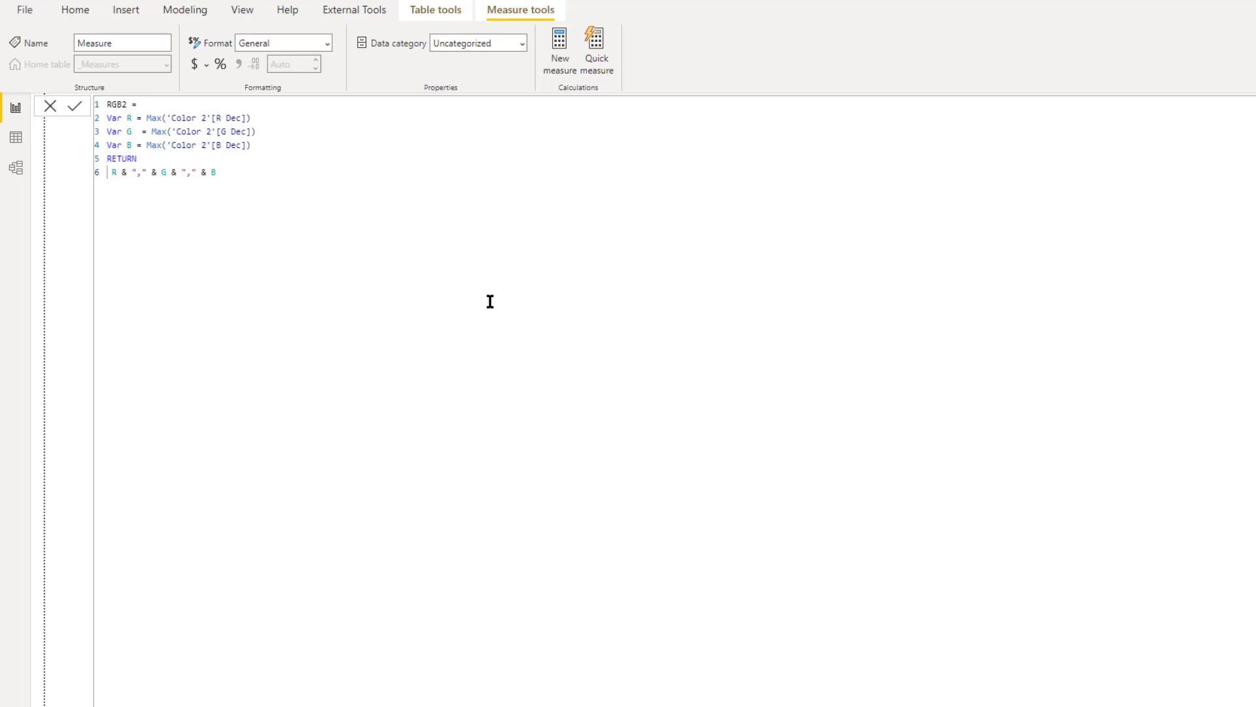
key(Return)
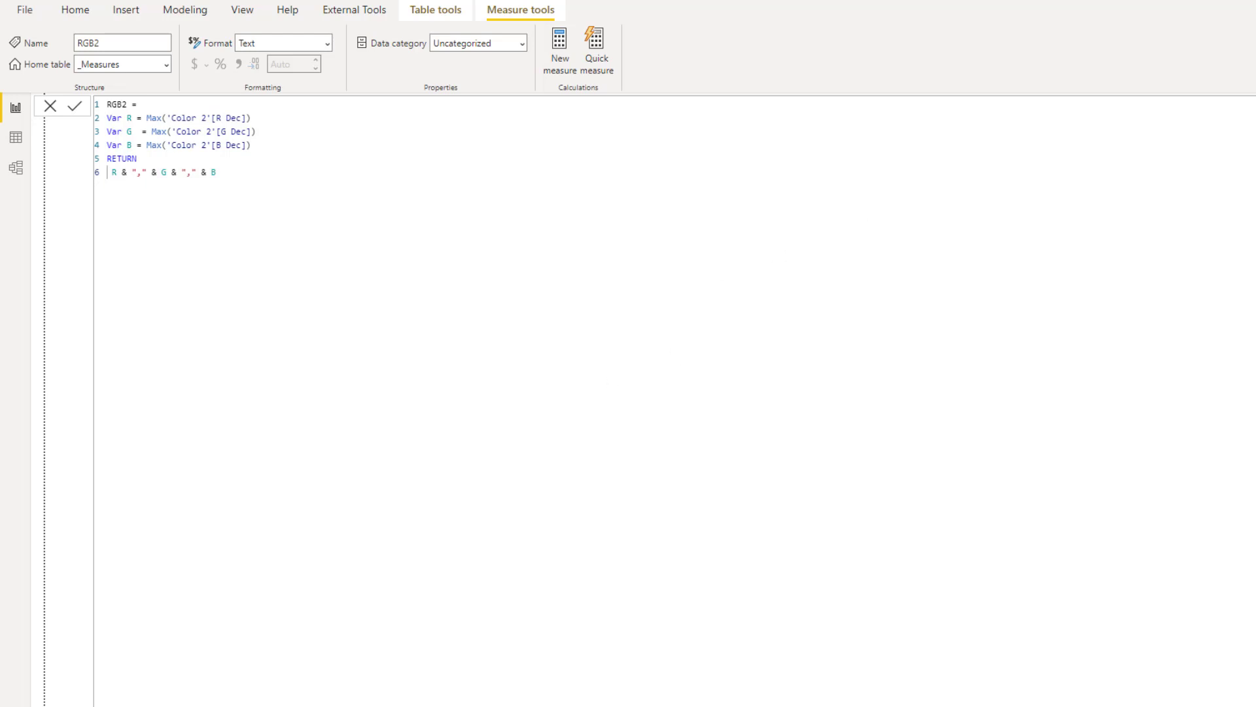
click(1253, 105)
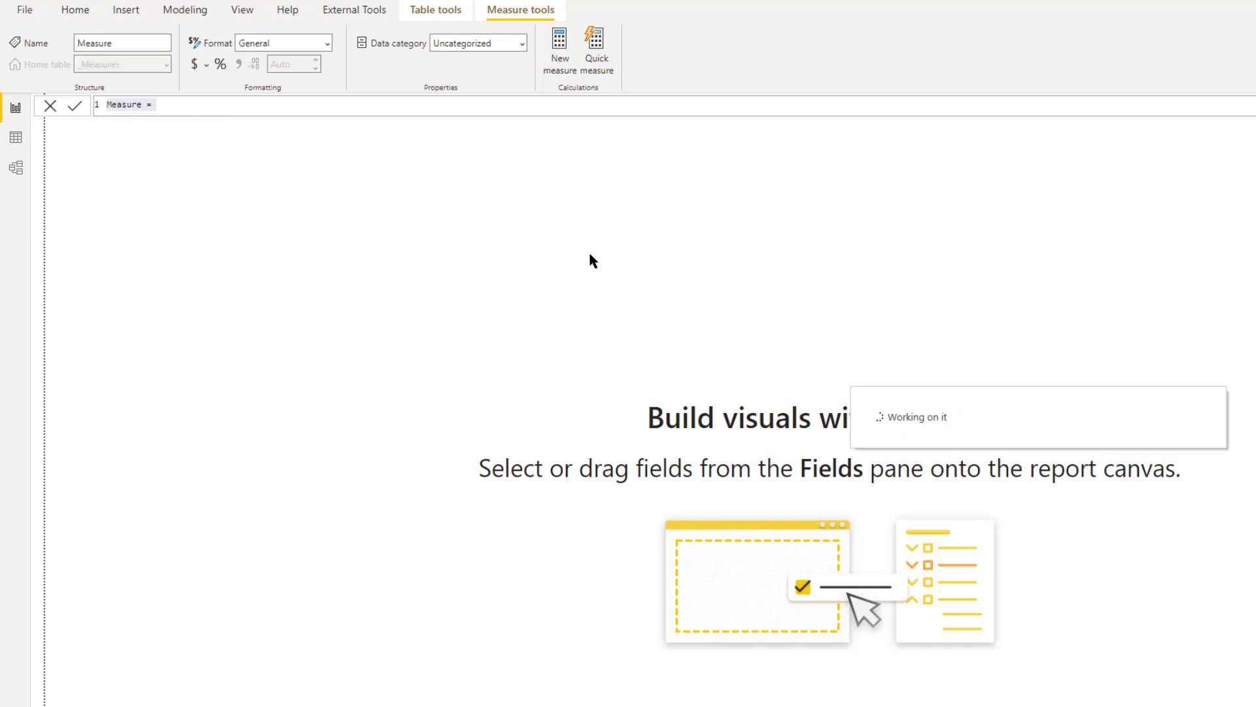
Add a Color Contrast measure dividing the higher maximum Luminance of Color 1 and Color 2 plus 0.05 by the lower one plus 0.05
key(ctrl+a)
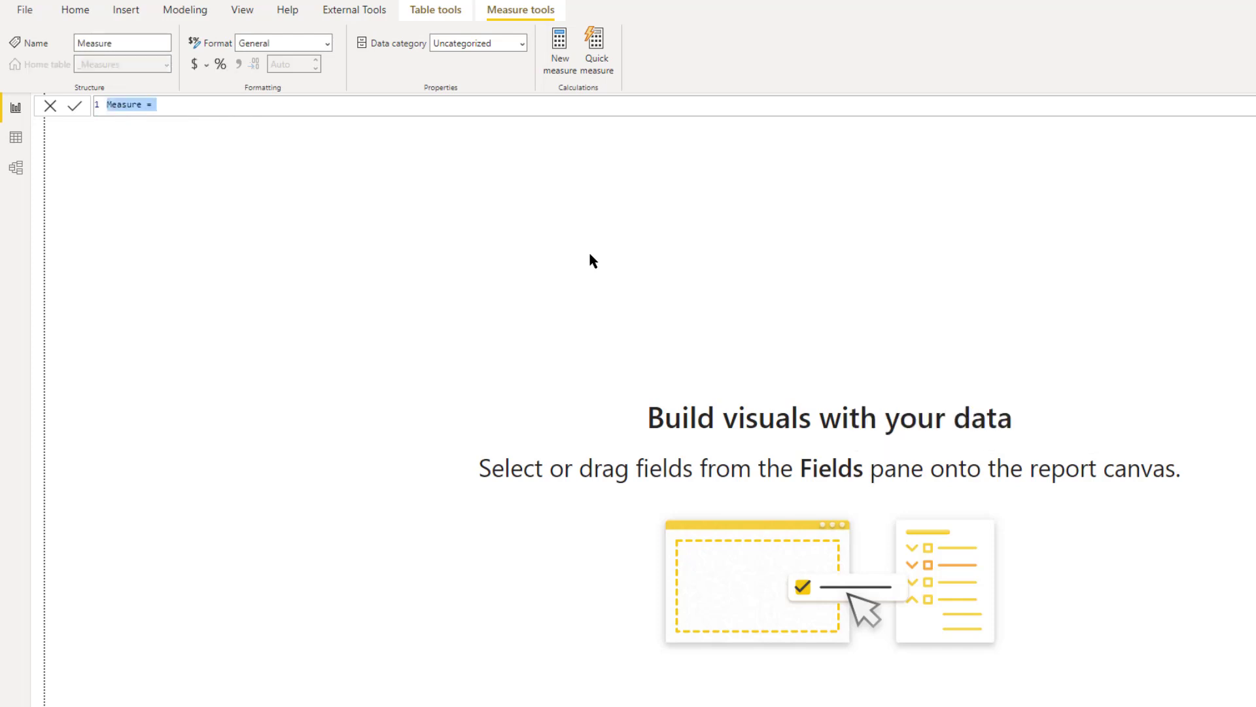
text(Color Contrast = If( Max('Color 1'[Luminance]) > MAX('Color 2'[Luminance]),     Divide((Max('Color 1'[Luminance]) + 0.05) , (Max('Color 2'[Luminance]) + 0.05)),     Divide((Max('Color 2'[Luminance]) + 0.05) , (Max('Color 1'[Luminance]) + 0.05)) ))
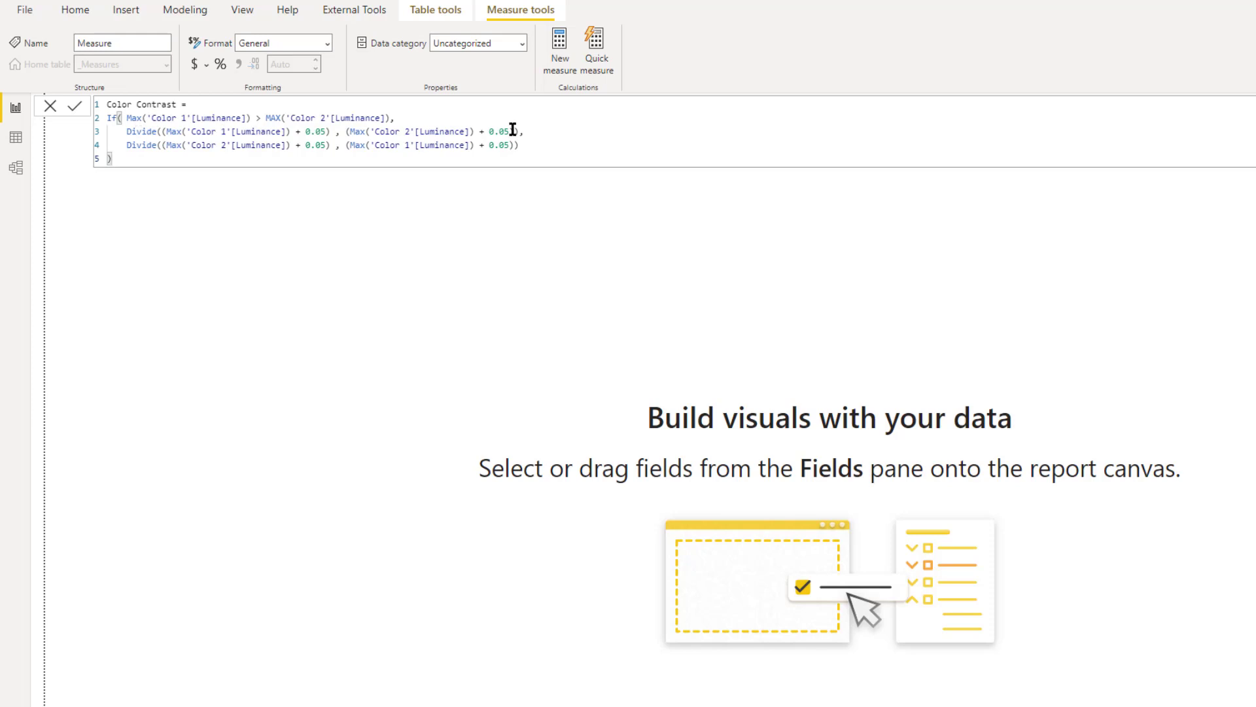
key(Return)
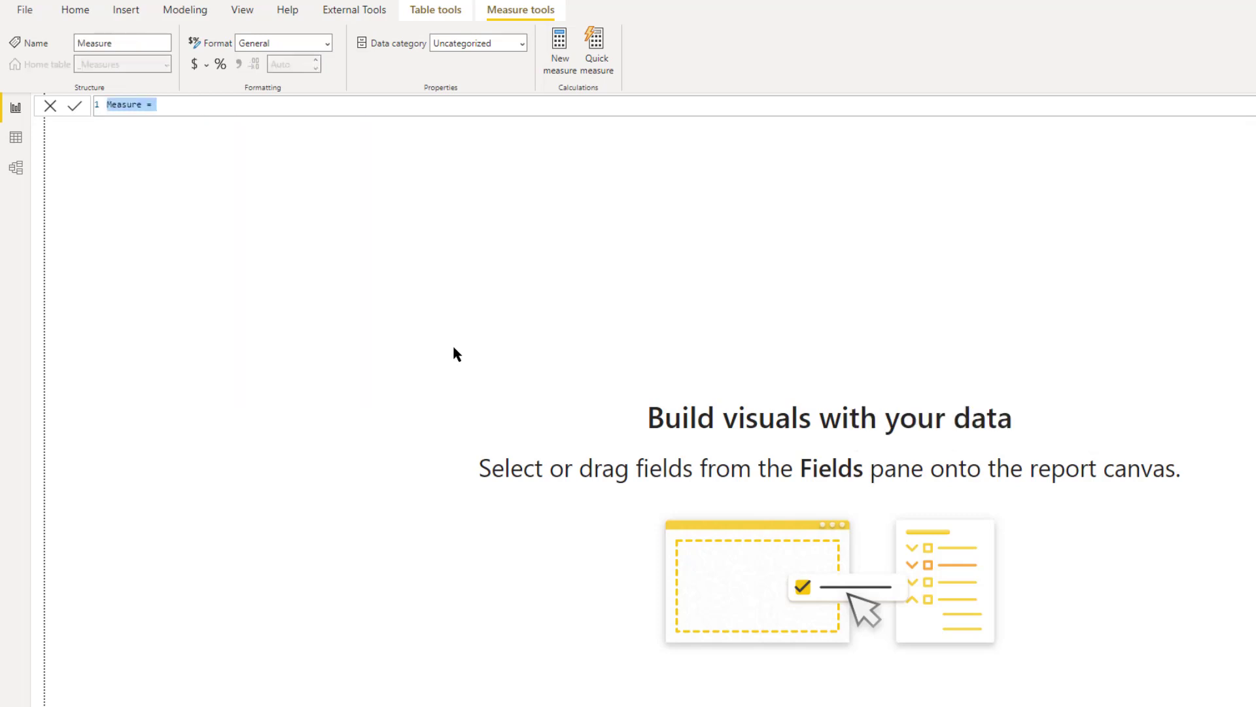
Add an Advice measure with nested IFs on Color Contrast: decorative items only below 3, large text or non-text below 4.5, any content from 4.5
text(Advice = IF([Color Contrast] < 3, "Not enough contrast for text or non-text content, use only for decorative items", IF([Color Contrast] < 4.5, "Appropriate for large text at least 18pt, bold text at least 14 pt, or non-text content", IF('Color 1'[Color Contrast]>=4.5, "Appropriate for any size text and any non-text content"))))
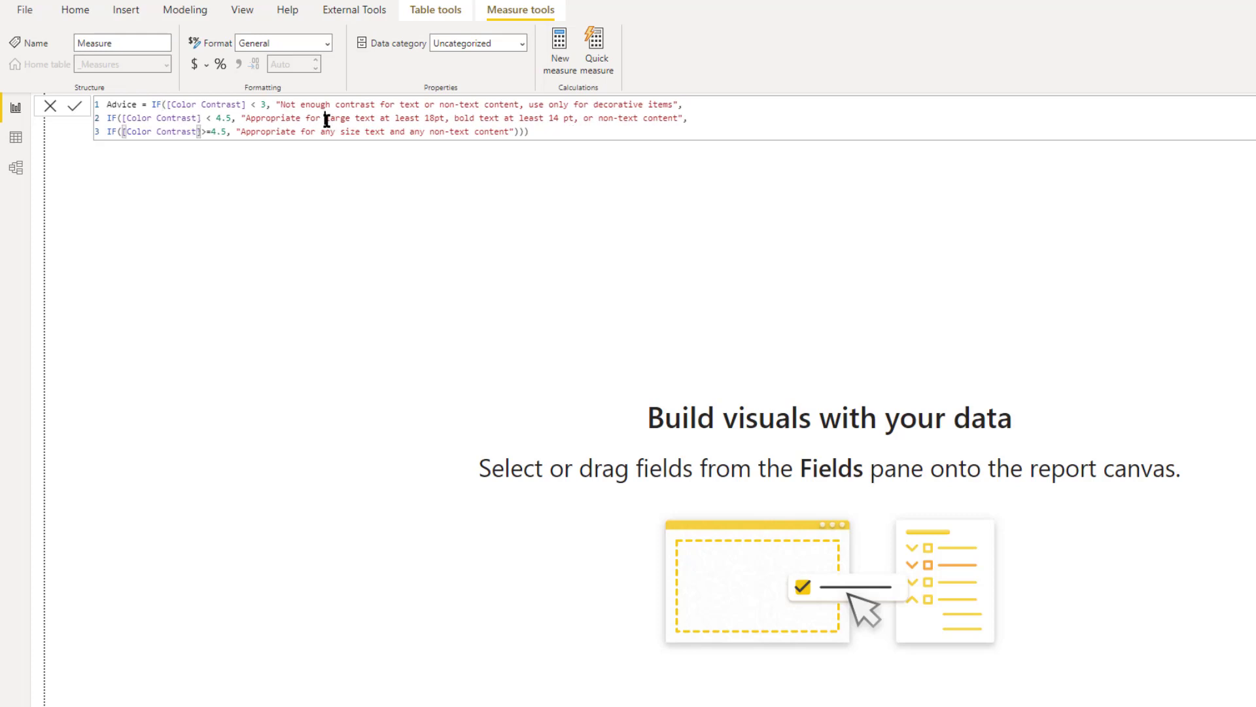
click(642, 130)
key(Return)
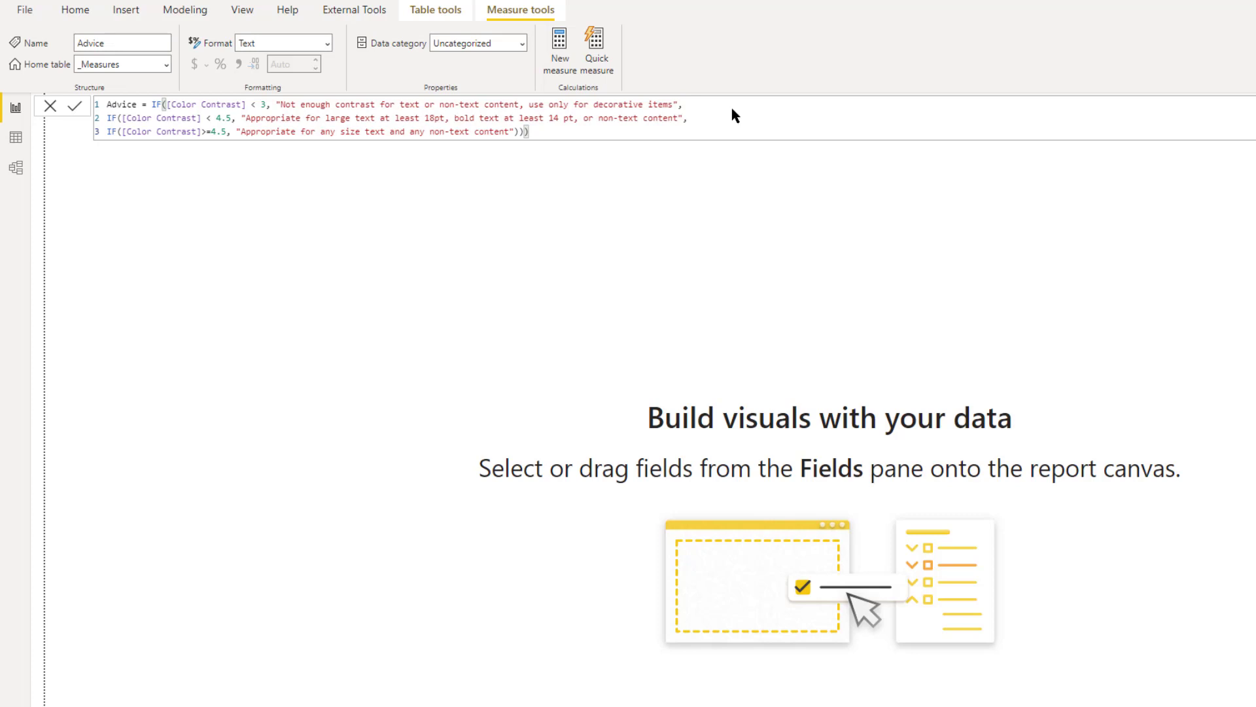
Add a UseInGraph measure that returns an X when Color Contrast is below 3 and a check mark otherwise
click(560, 53)
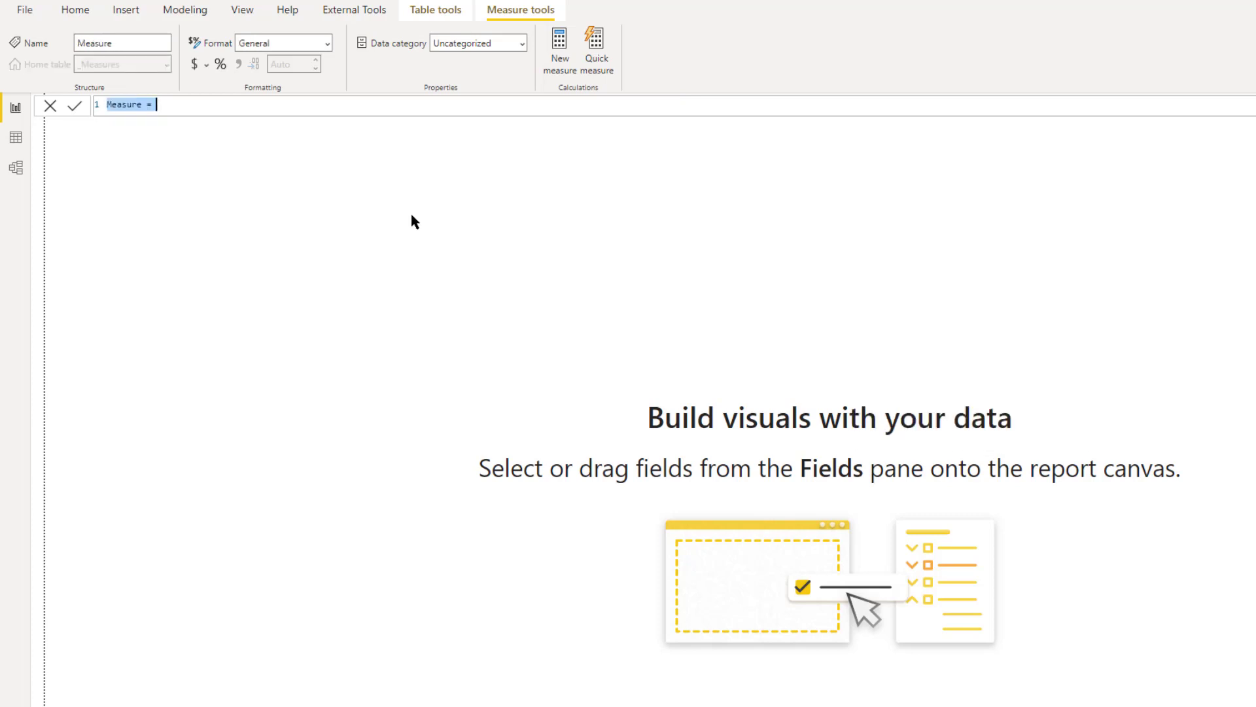
text(UseInGraph = If([Color Contrast] < 3, "X", "✓"))
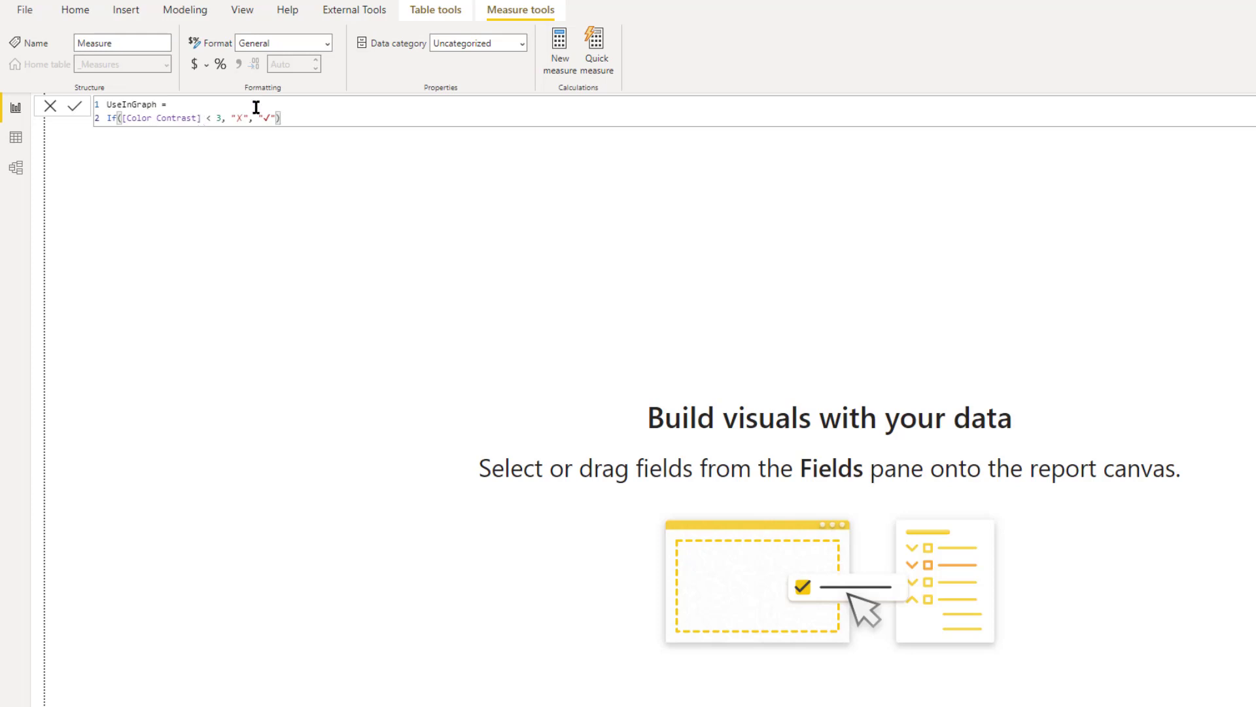
key(Return)
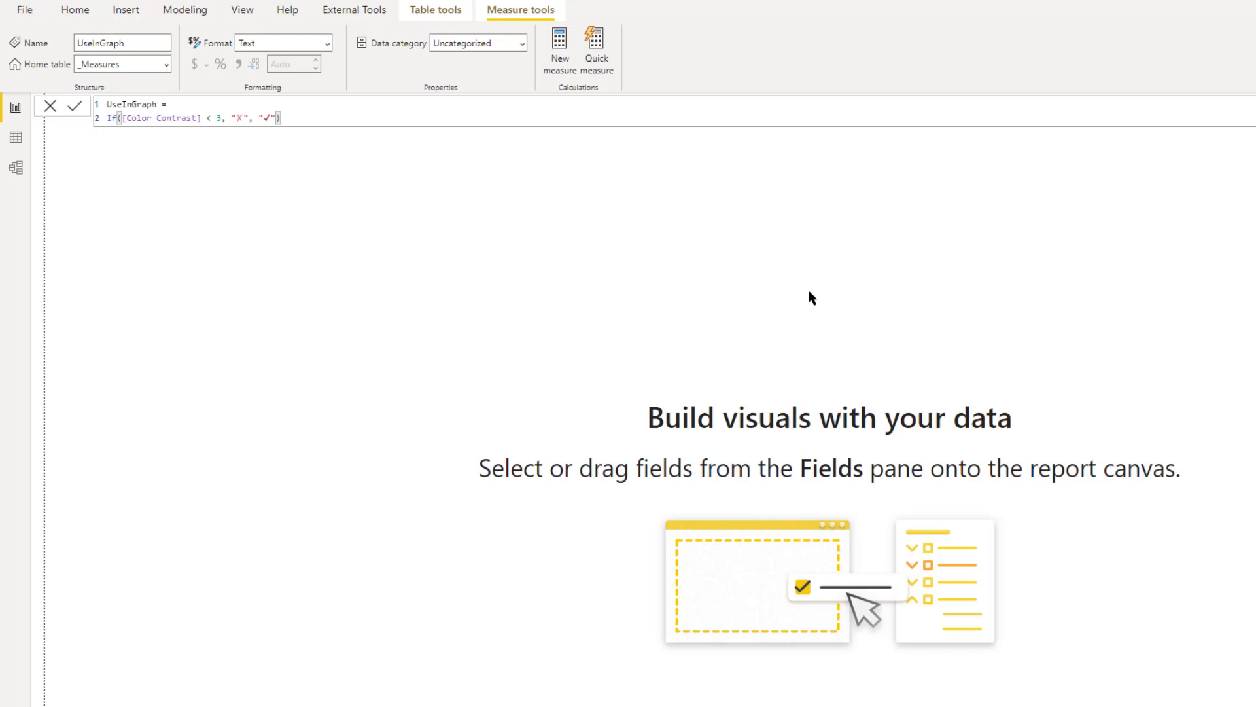
Add a UseInText measure that returns an X when Color Contrast is below 4.5 and a check mark otherwise
text(UseInText = If([Color Contrast] < 4.5, "✗", "✓"))
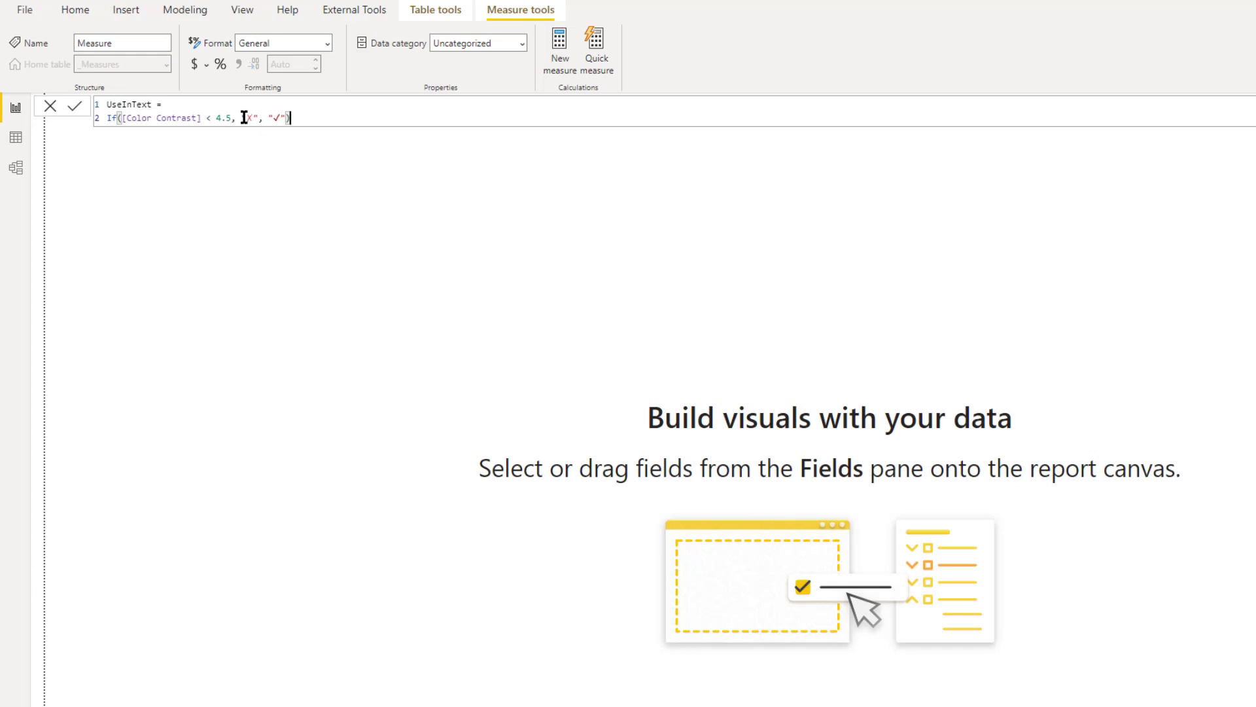
click(244, 117)
key(Return)
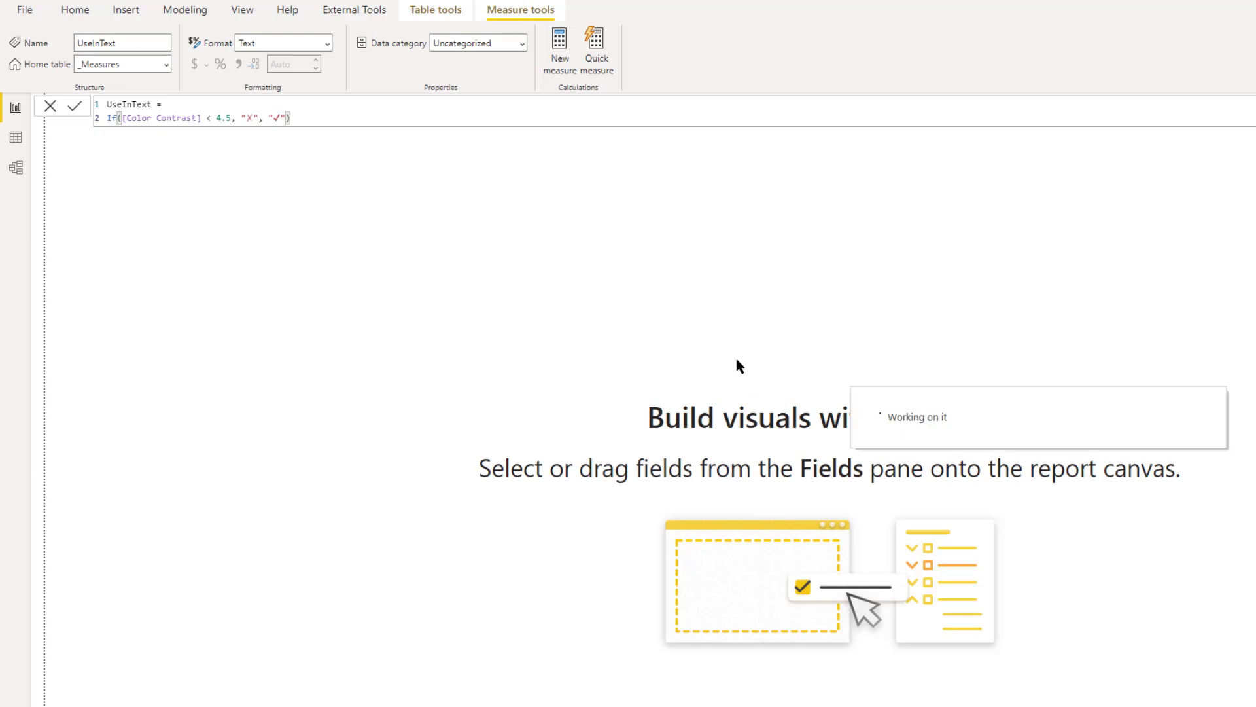
Add SVG image measures Chart 1, with Color 1 Hex as background and Color 2 Hex as foreground, and Chart 2 with those colors swapped
key(ctrl+v)
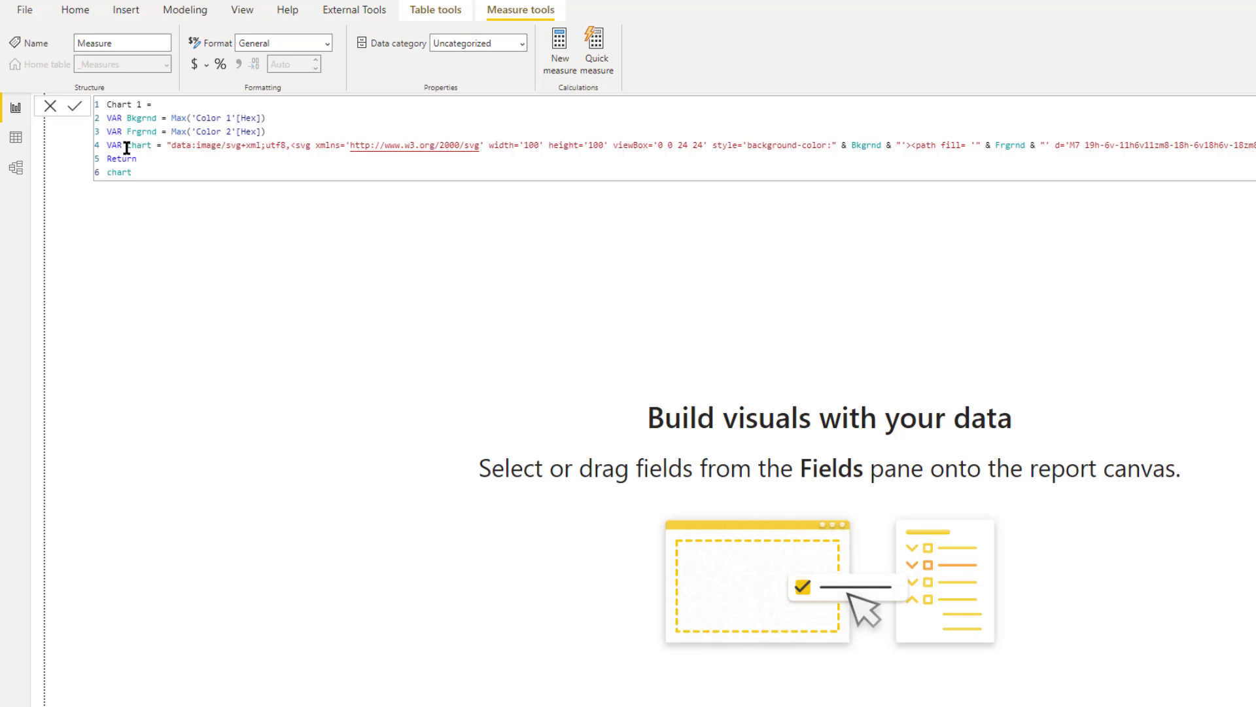
drag(173, 145, 843, 142)
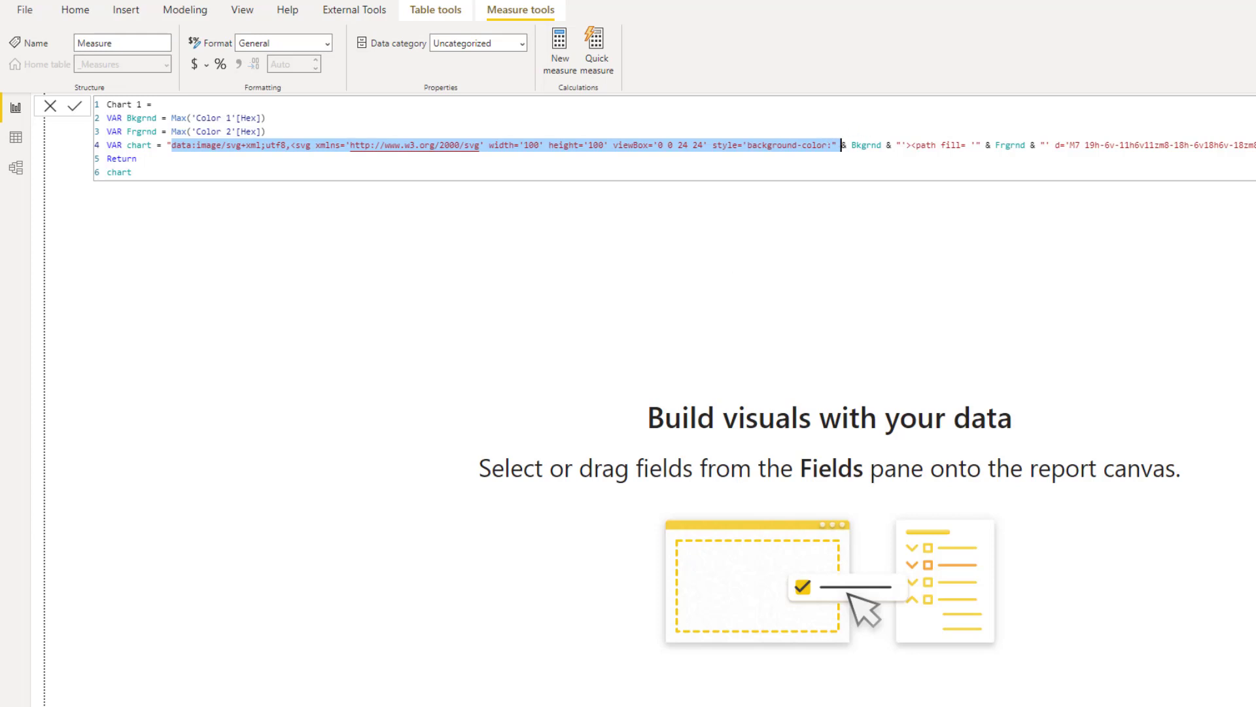
click(873, 145)
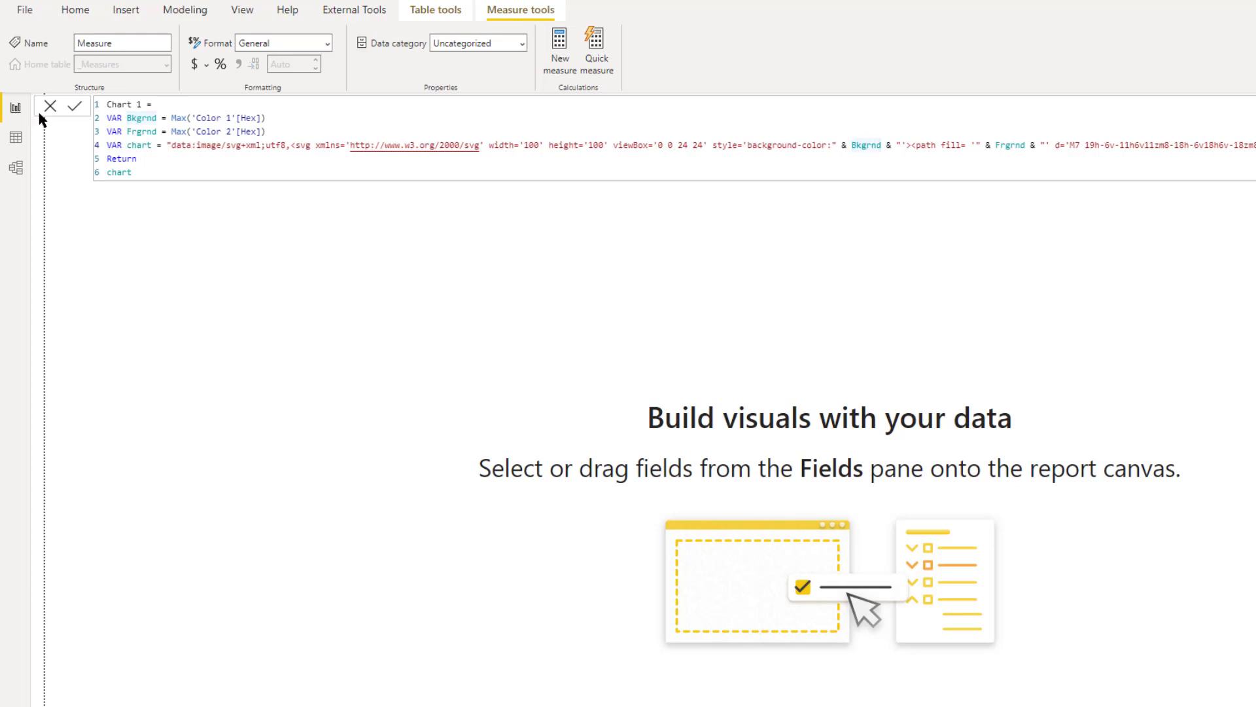
click(75, 106)
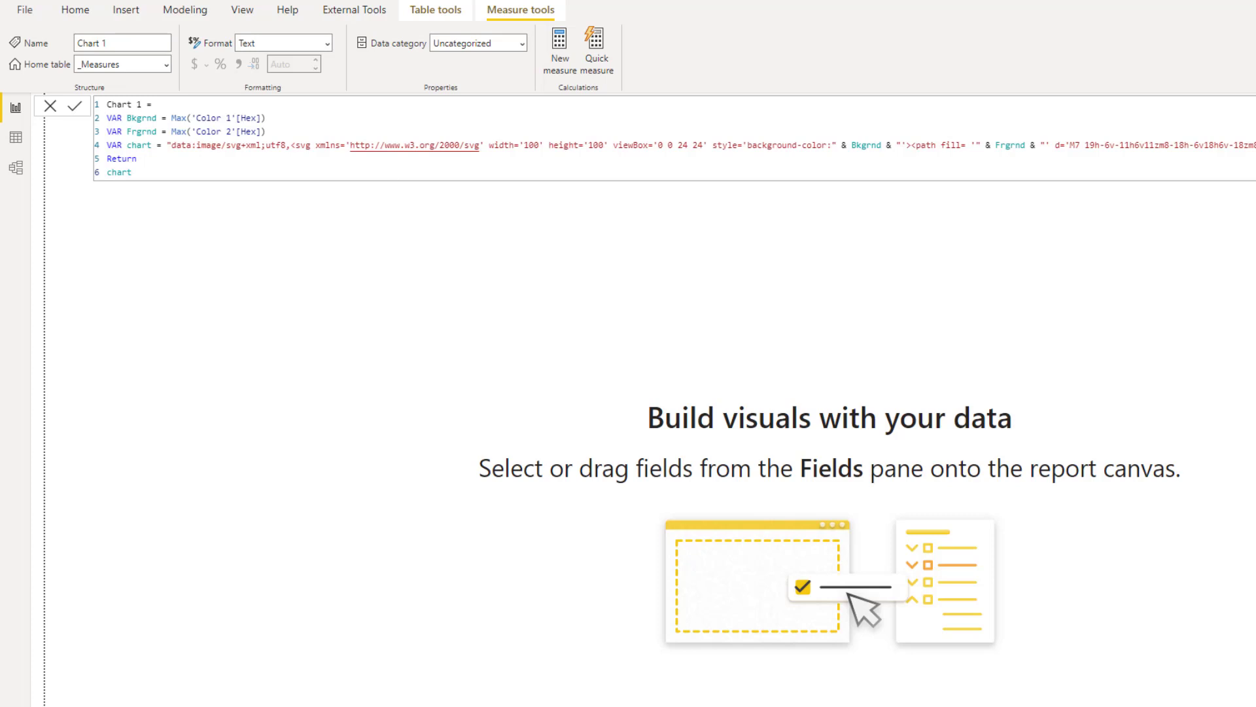
key(ctrl+v)
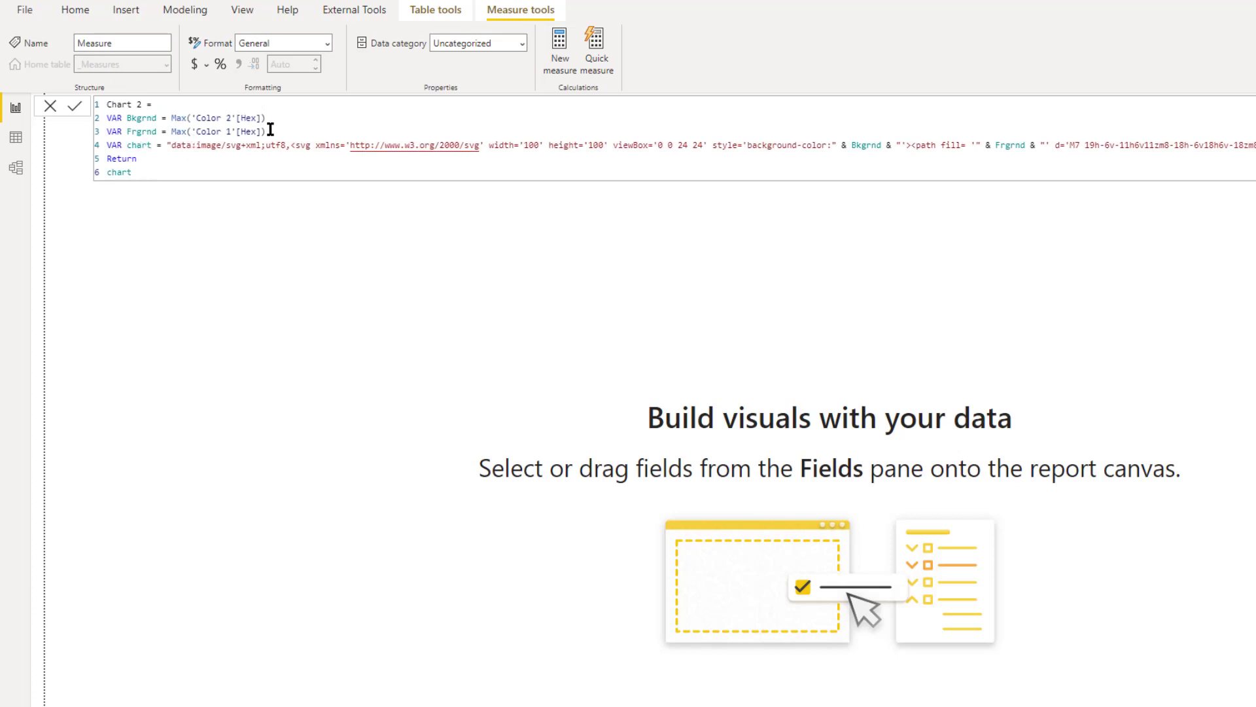
key(Return)
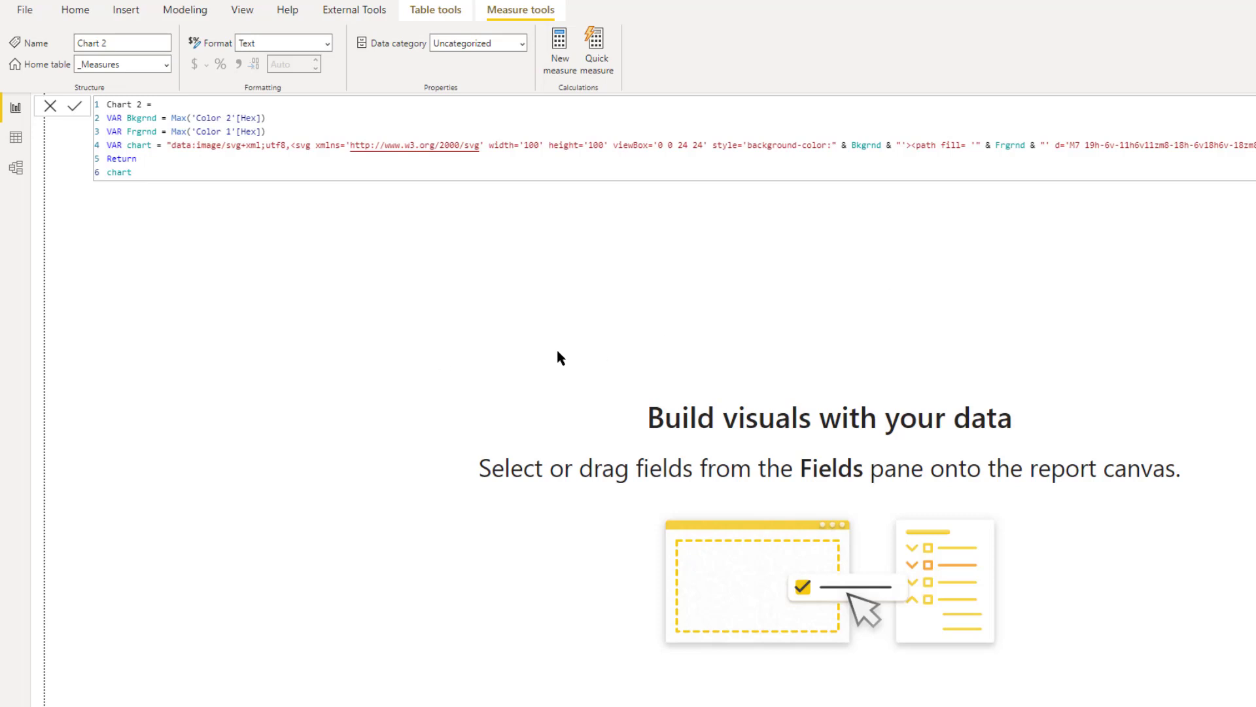
Add the measures Text 1 = "Text 1" and Text 2 = "Text 2", and return to the report canvas
text(Text 1 = "Text 1")
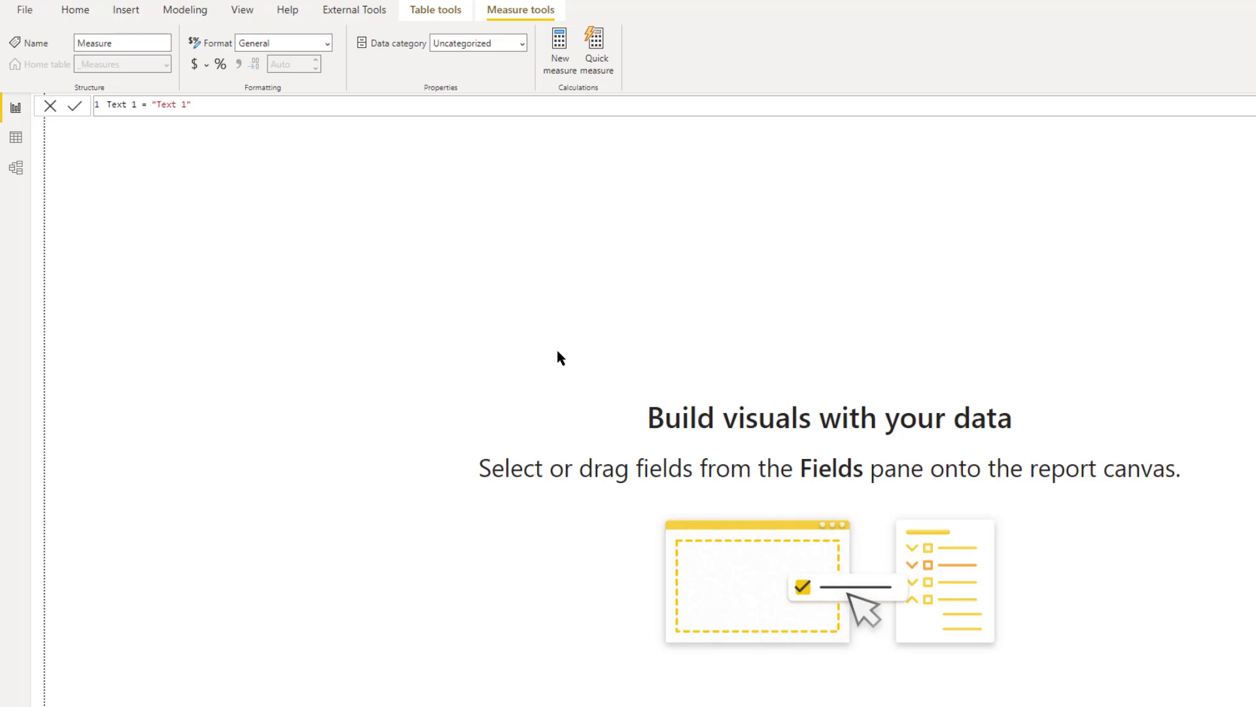
key(Return)
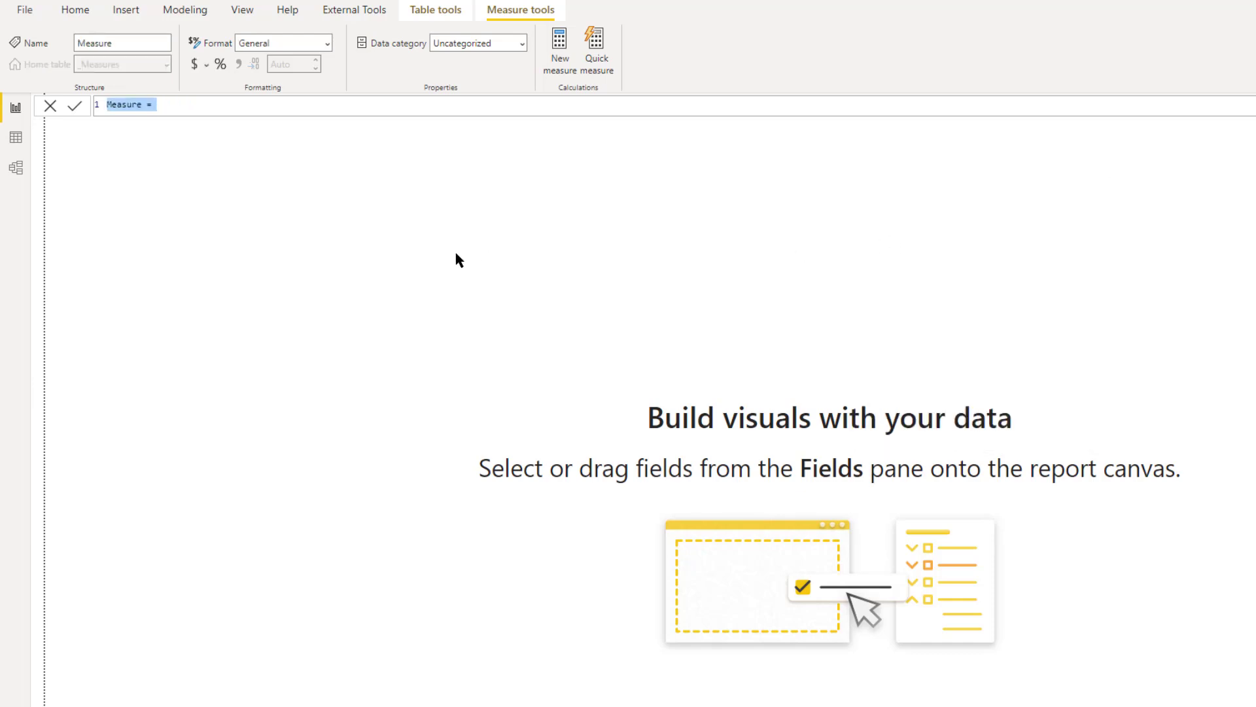
text(Text 2 = "Text 2")
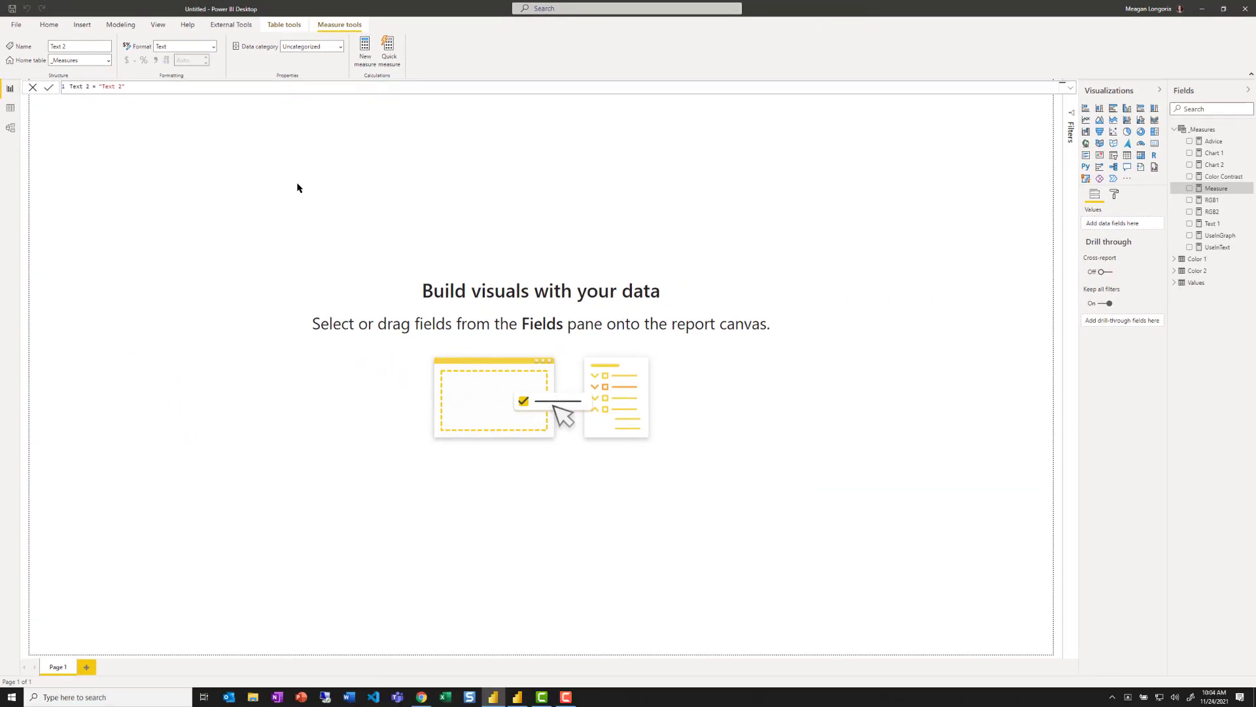
key(Return)
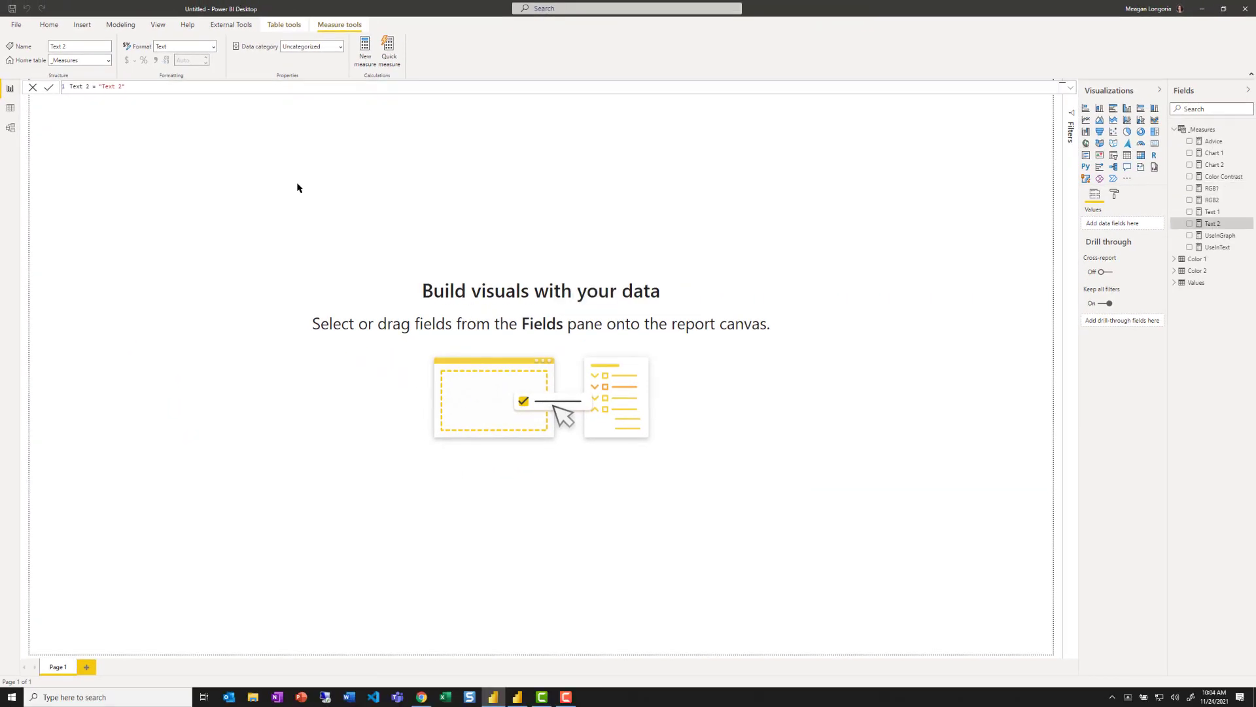
click(297, 188)
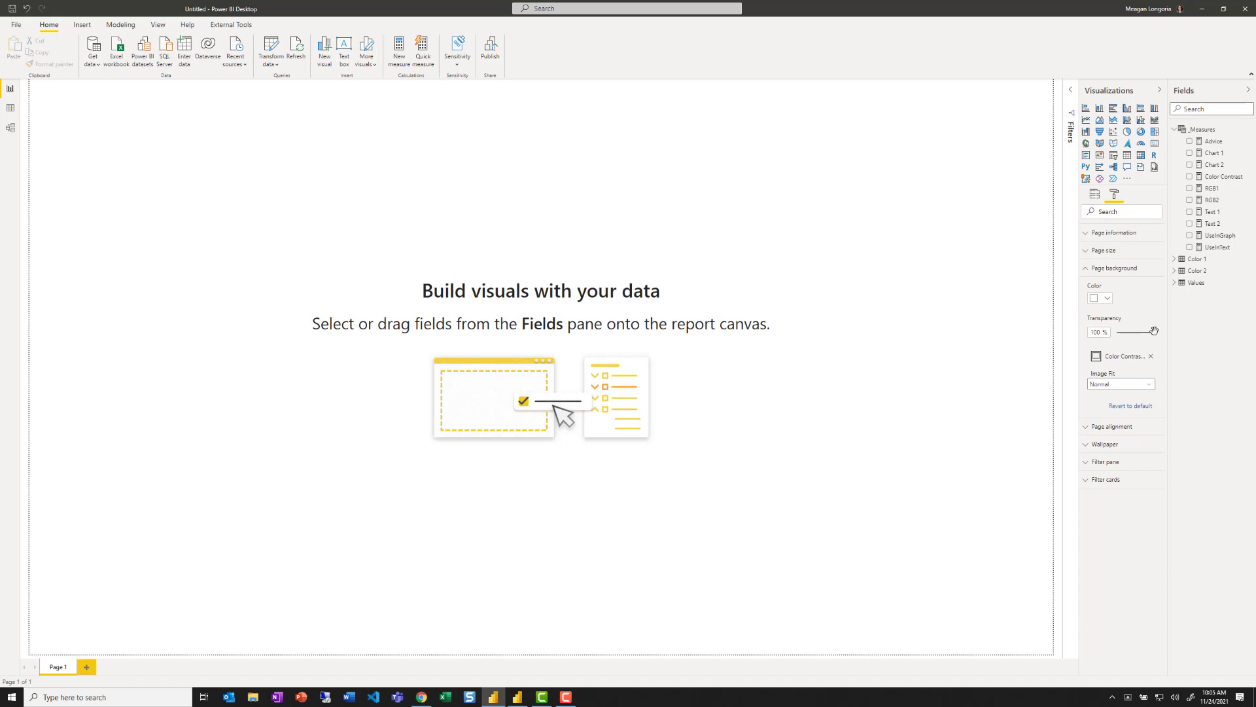
Make the page background image fully opaque and paste the title text box "How should I use these colors together in my Power BI report?"
drag(1154, 332, 962, 334)
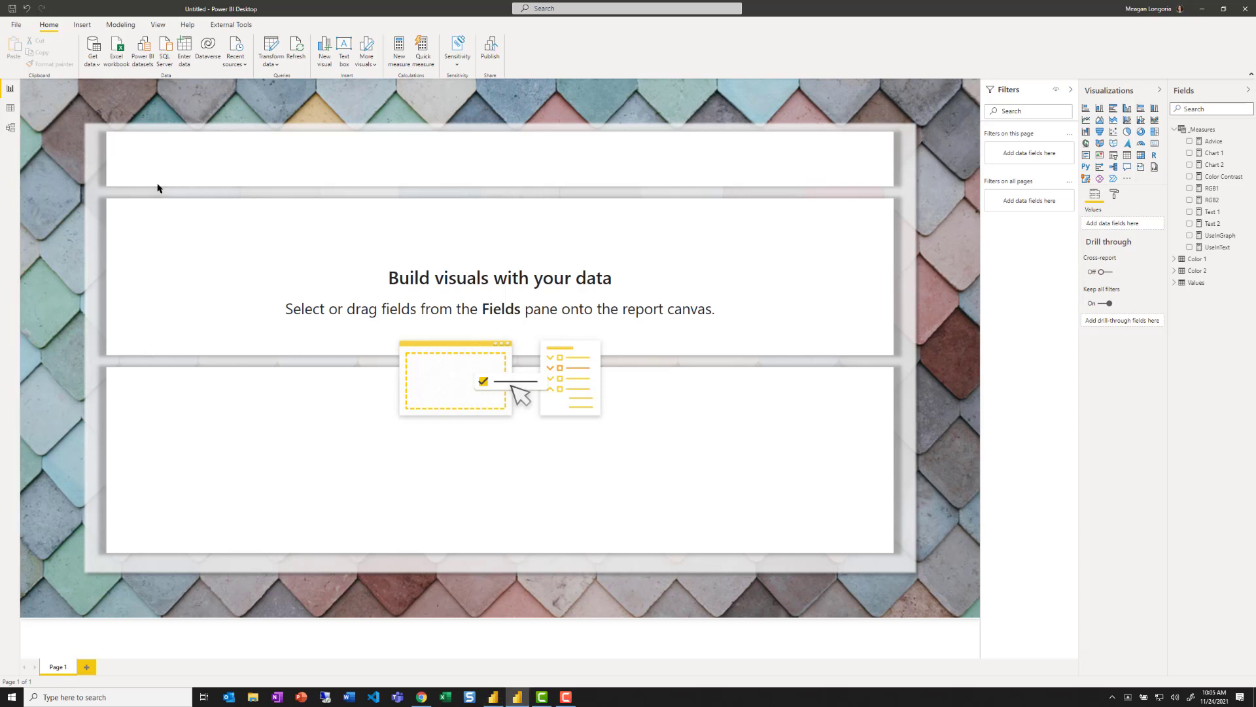
click(253, 199)
key(ctrl+v)
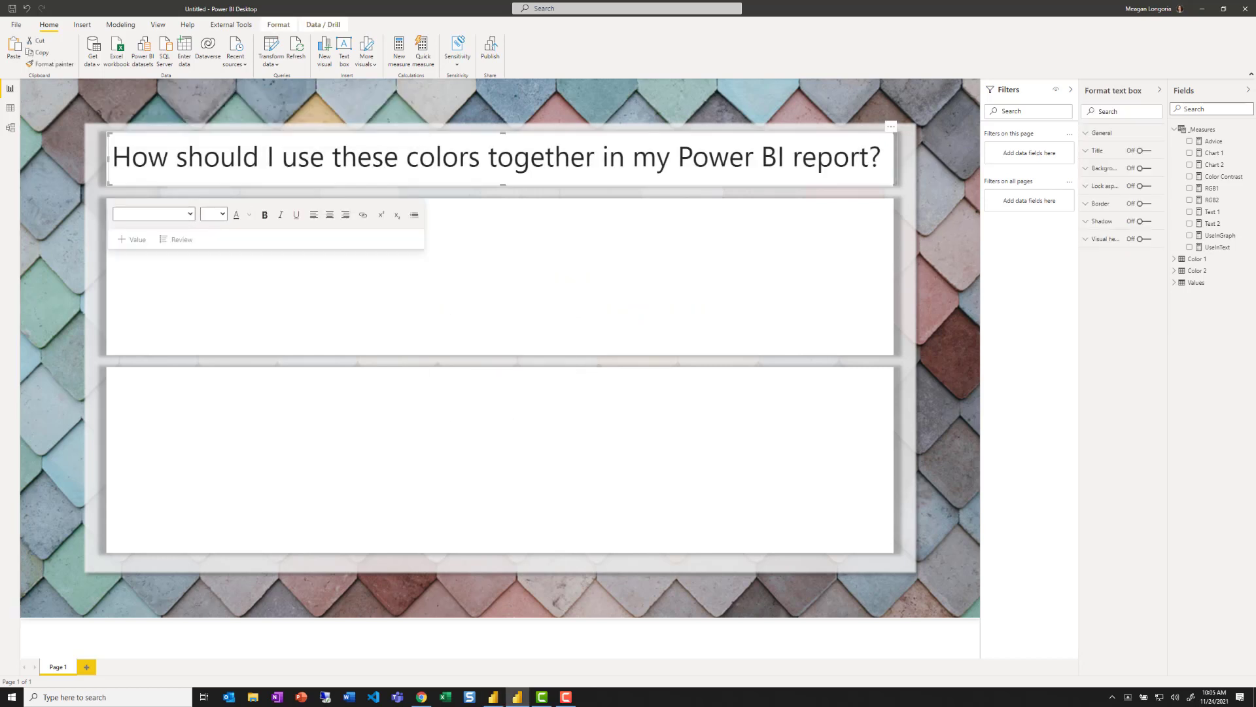
Paste the text boxes "Do the colors have sufficient color contrast to be easily readable and distinguishable?" and "Select the hex values for Color 1 and Color 2."
click(550, 319)
key(ctrl+v)
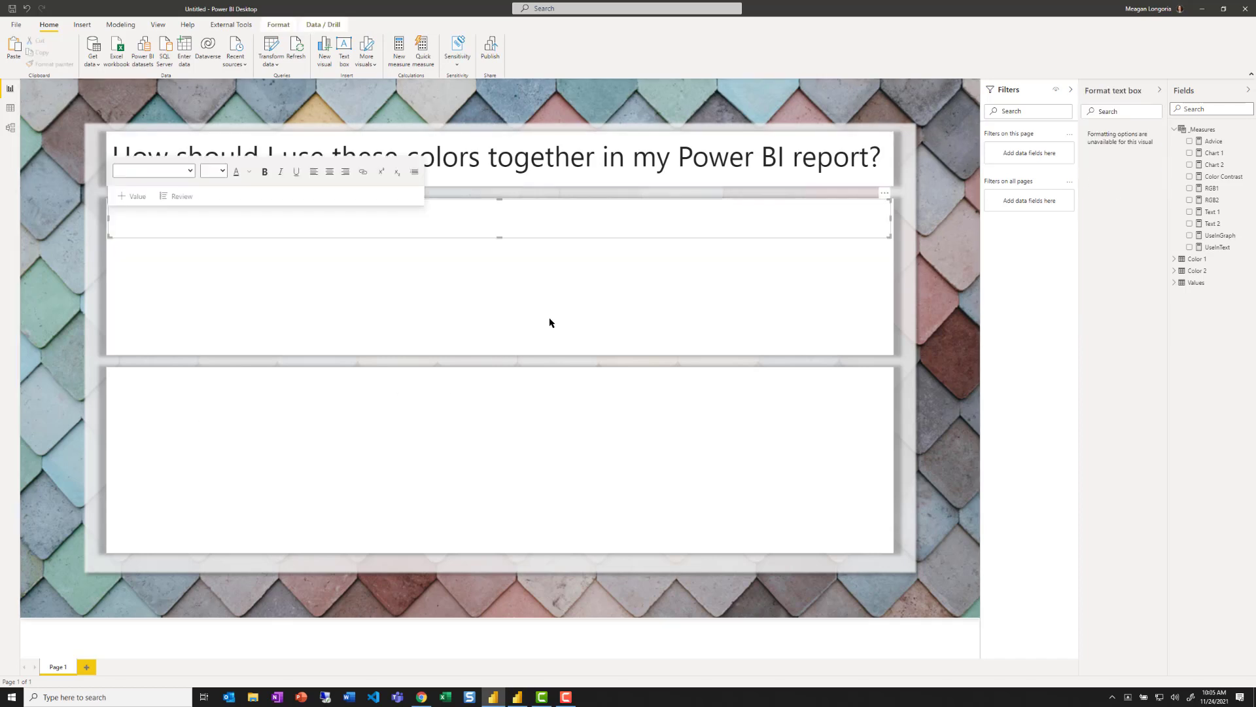
click(190, 279)
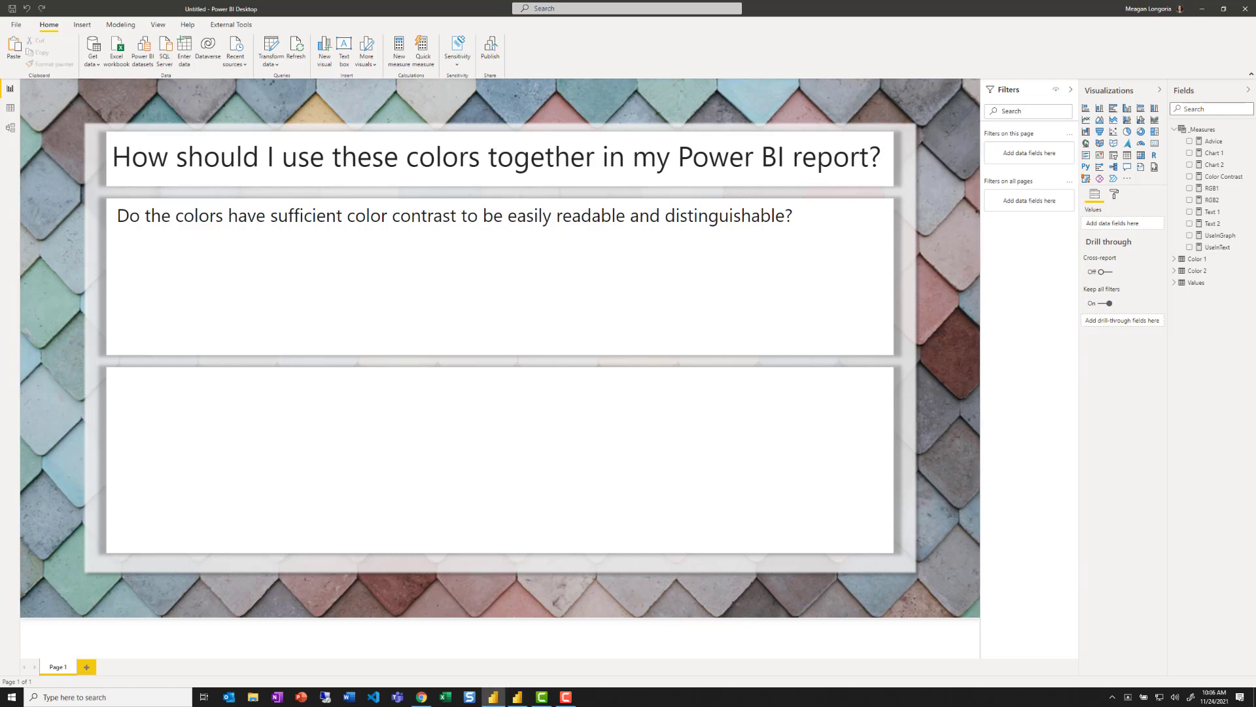
key(alt+Tab)
click(140, 246)
key(ctrl+v)
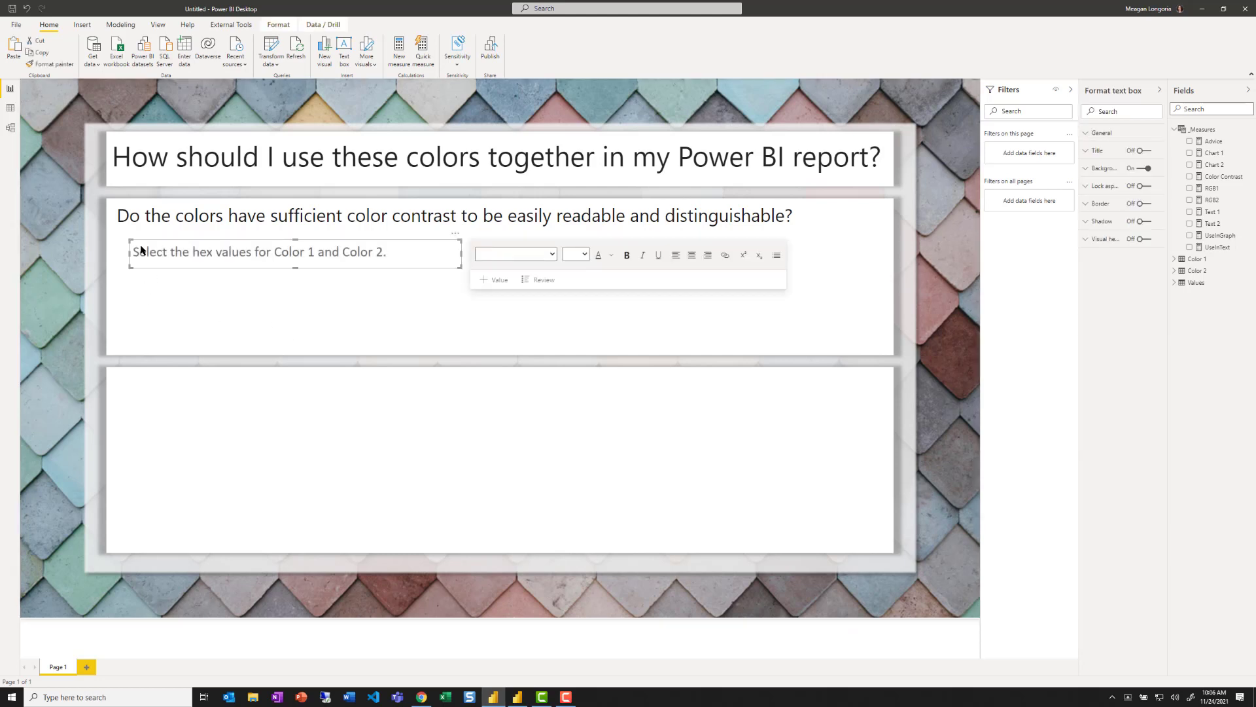
click(140, 317)
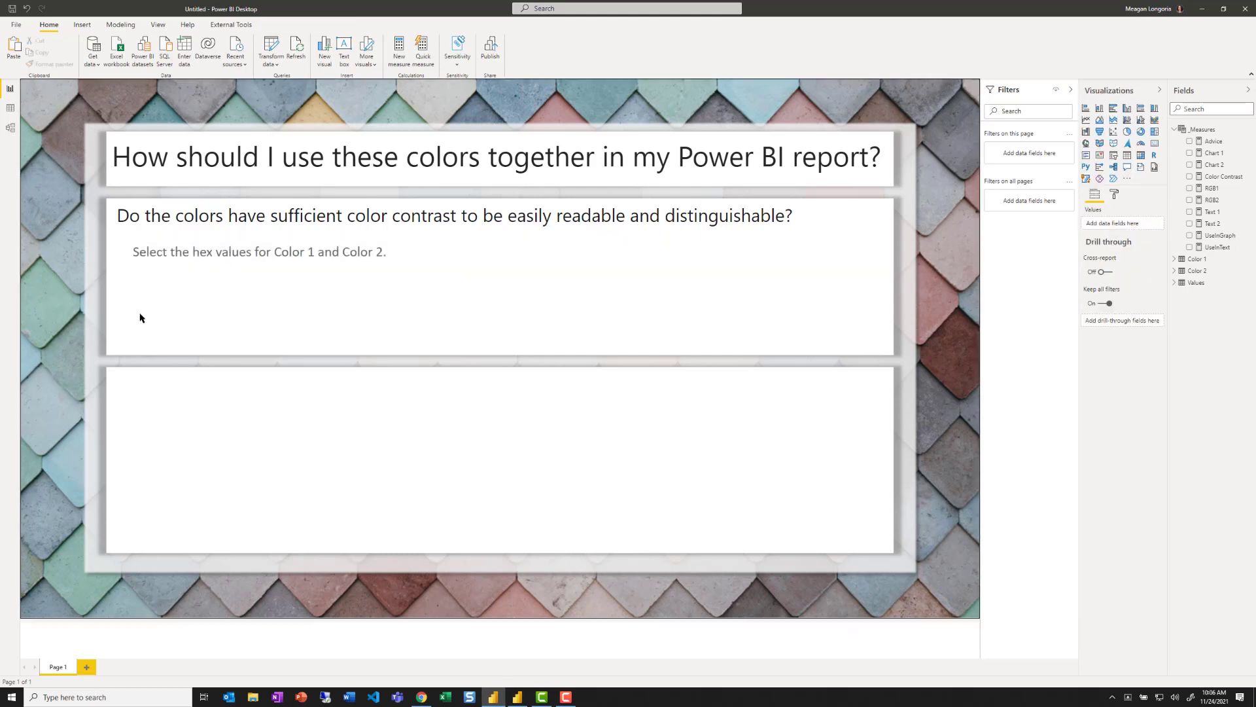
Paste the Enter Color 1 slicer below the instruction text and check its single select, general, list style and search settings
key(ctrl+v)
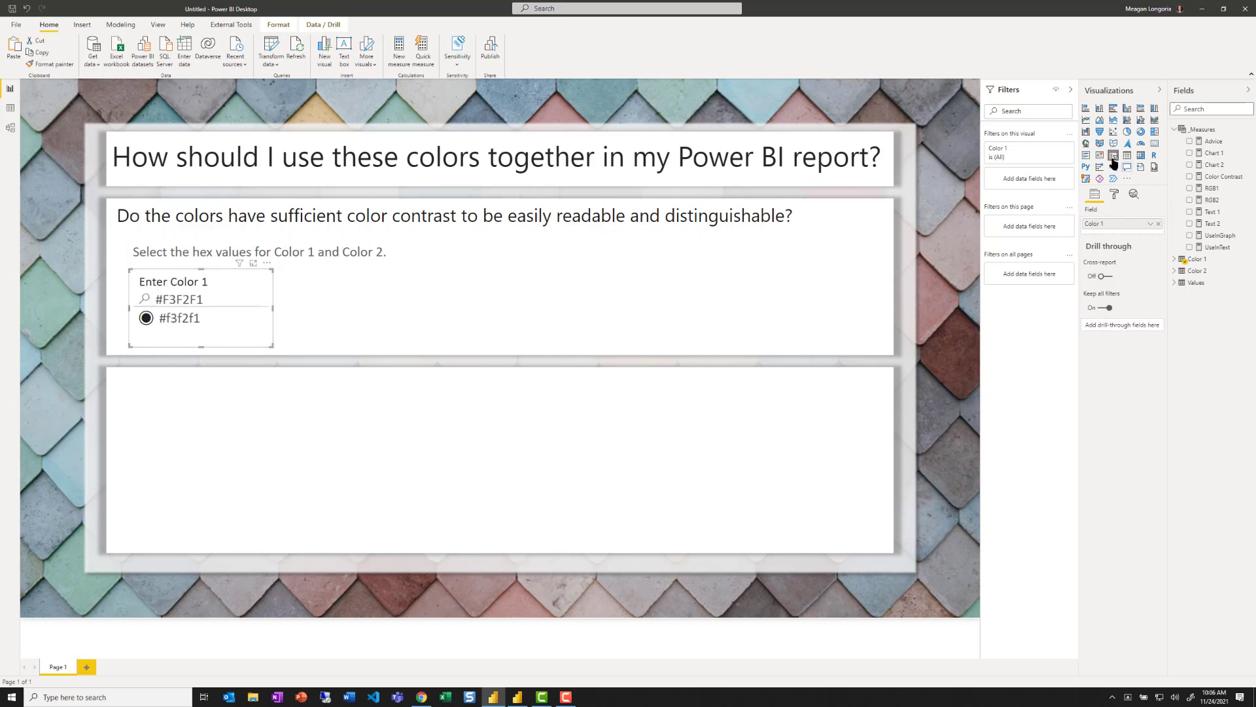
click(1114, 194)
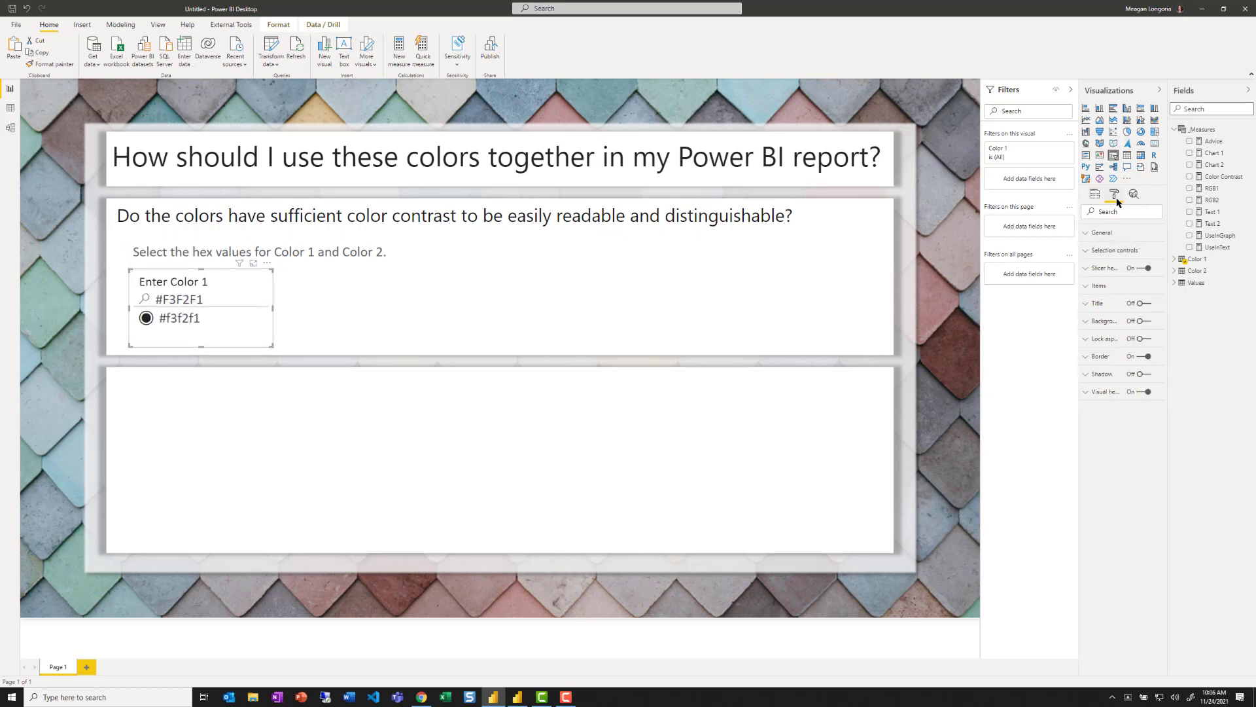
click(1113, 250)
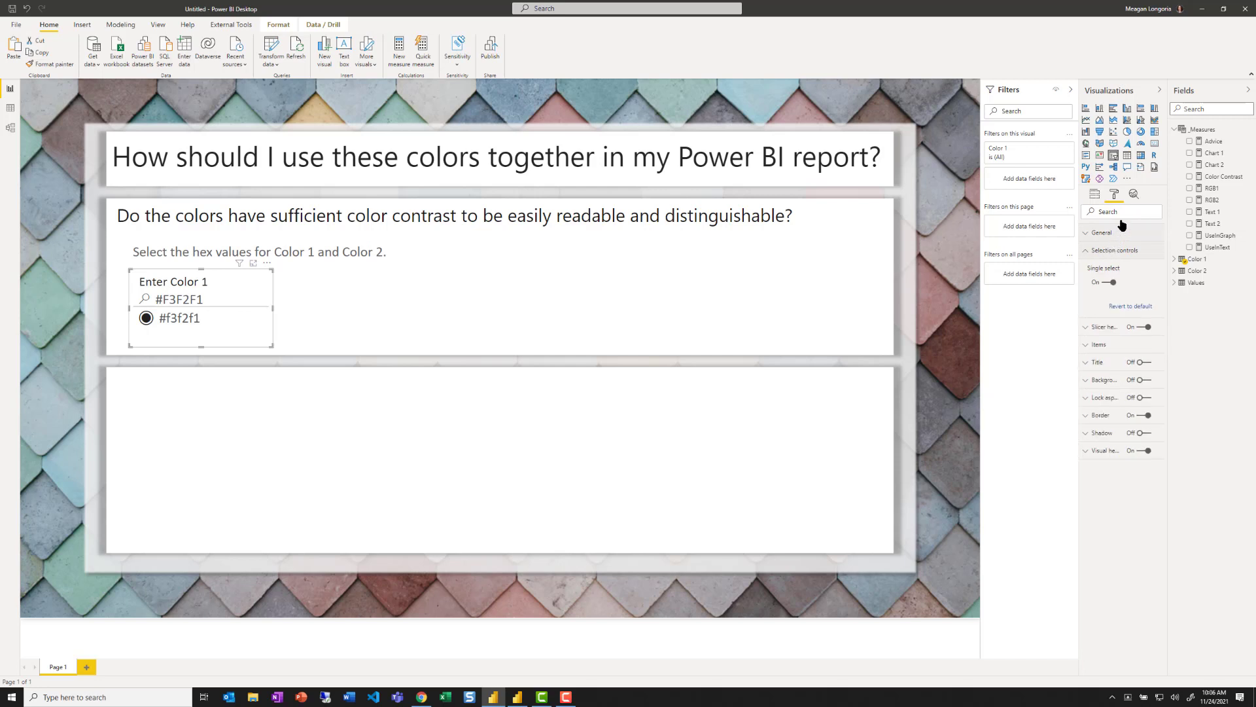
click(1119, 234)
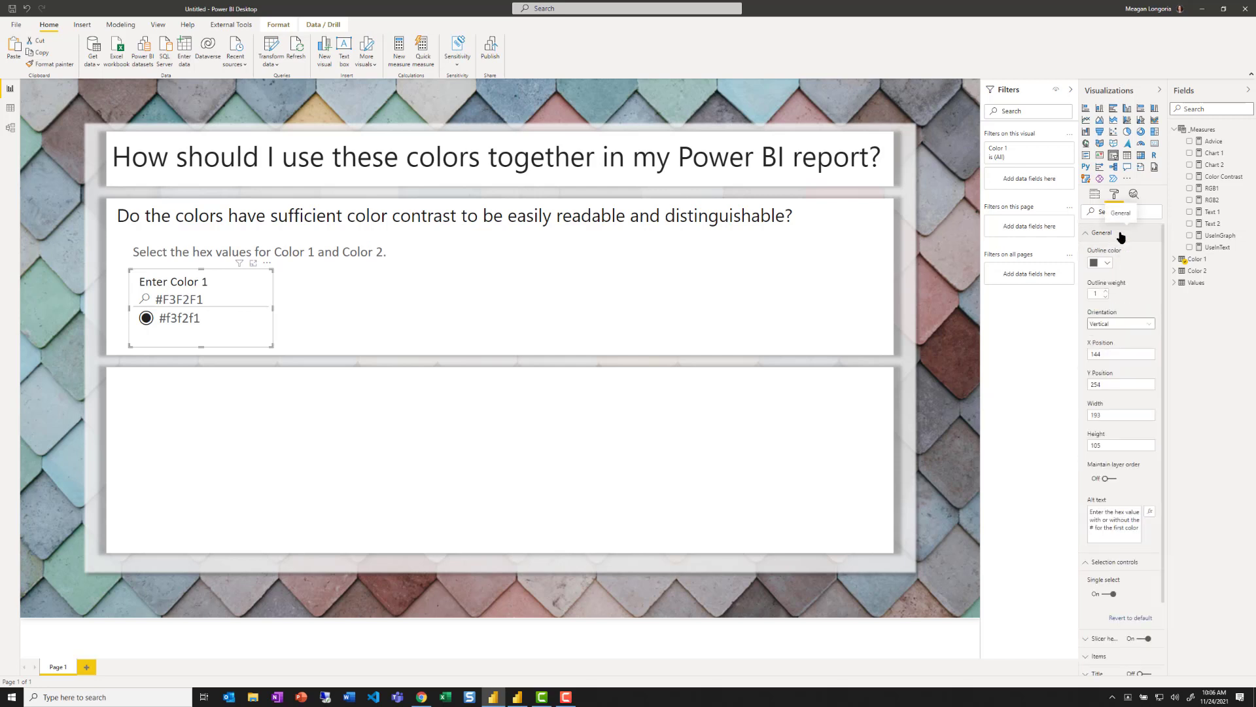
click(1120, 234)
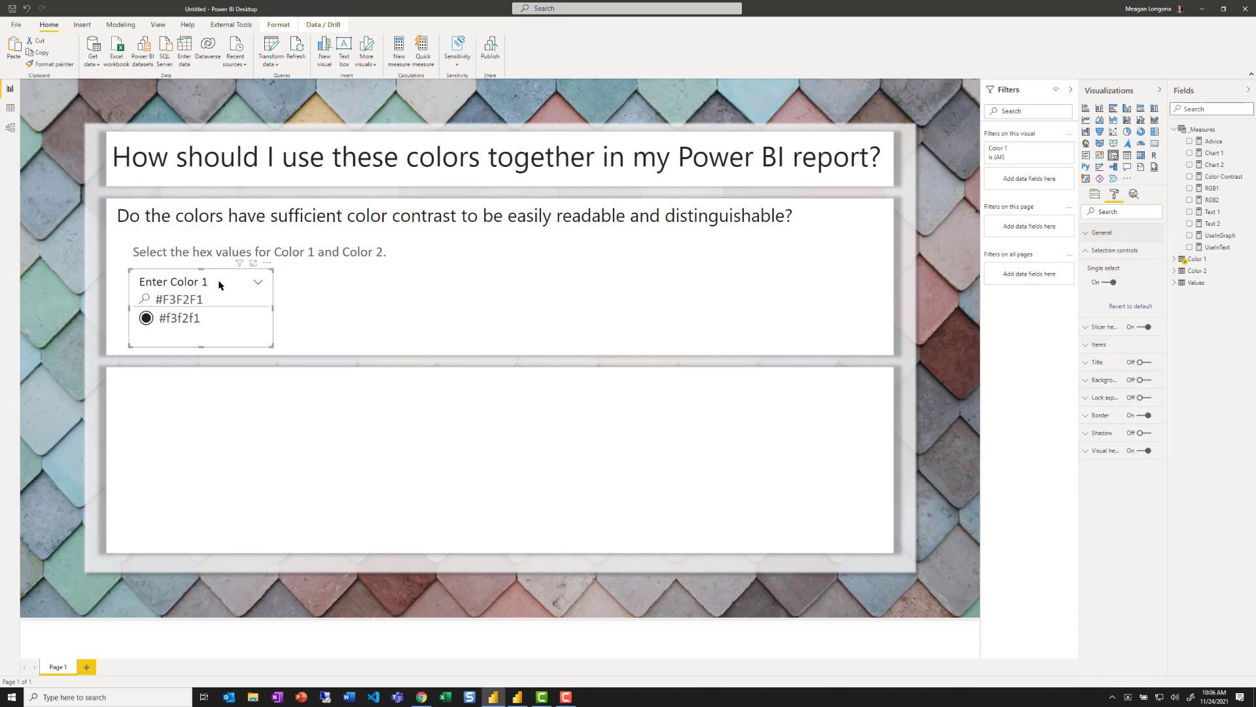
click(258, 283)
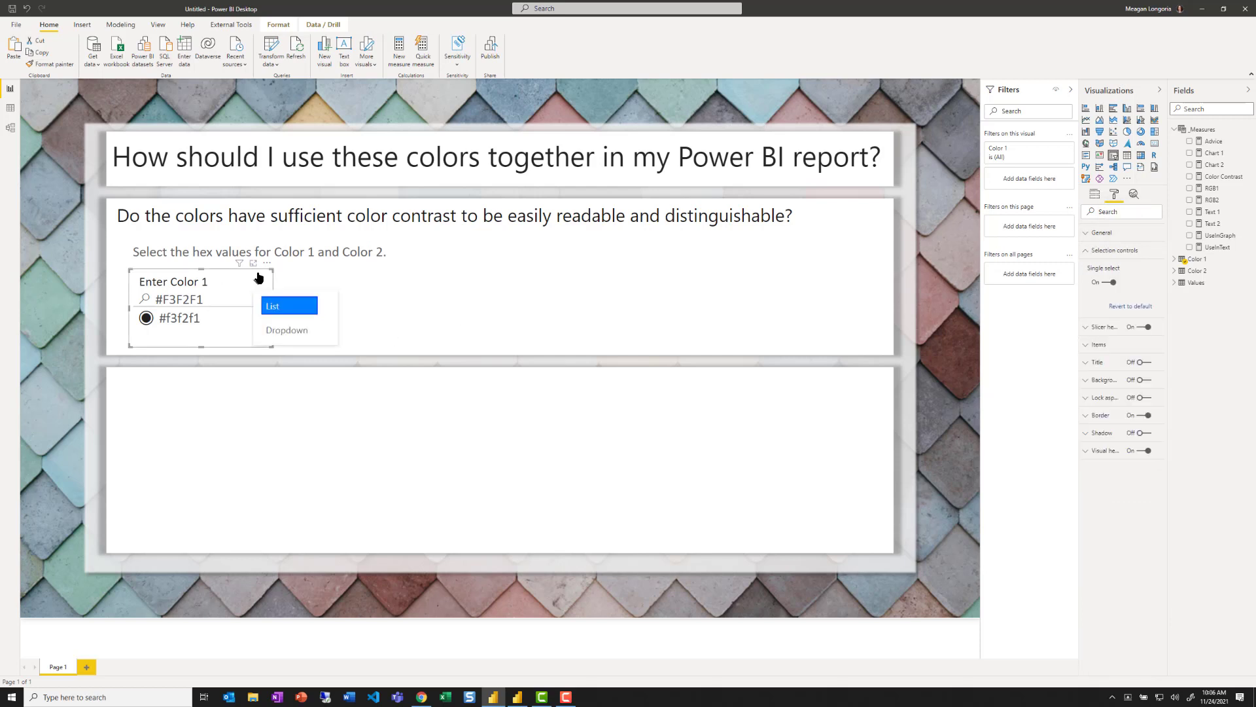
click(267, 264)
click(267, 264)
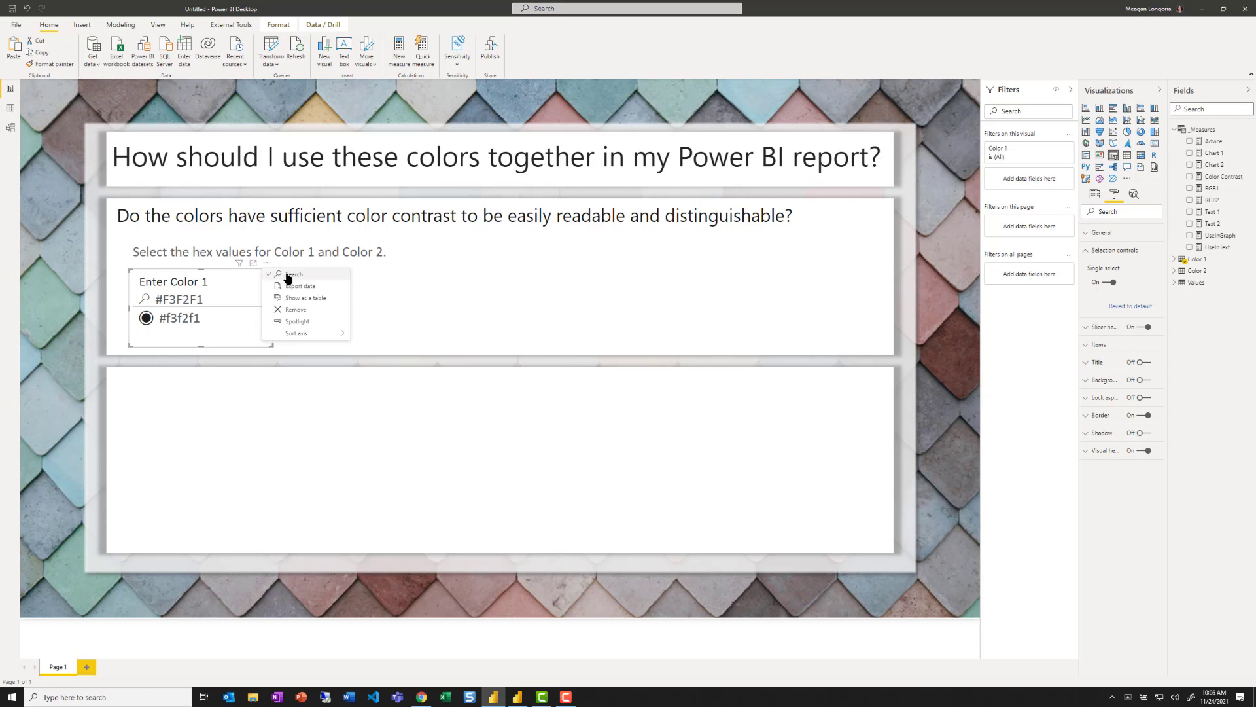
click(289, 275)
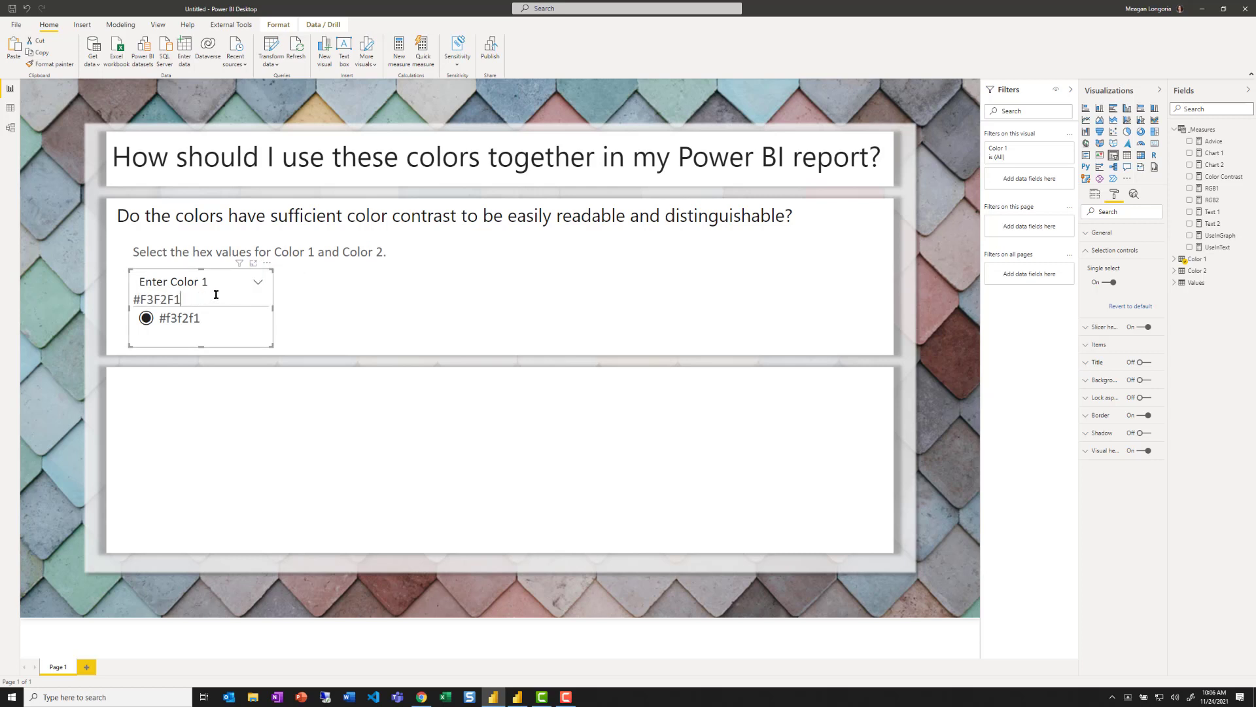
click(386, 335)
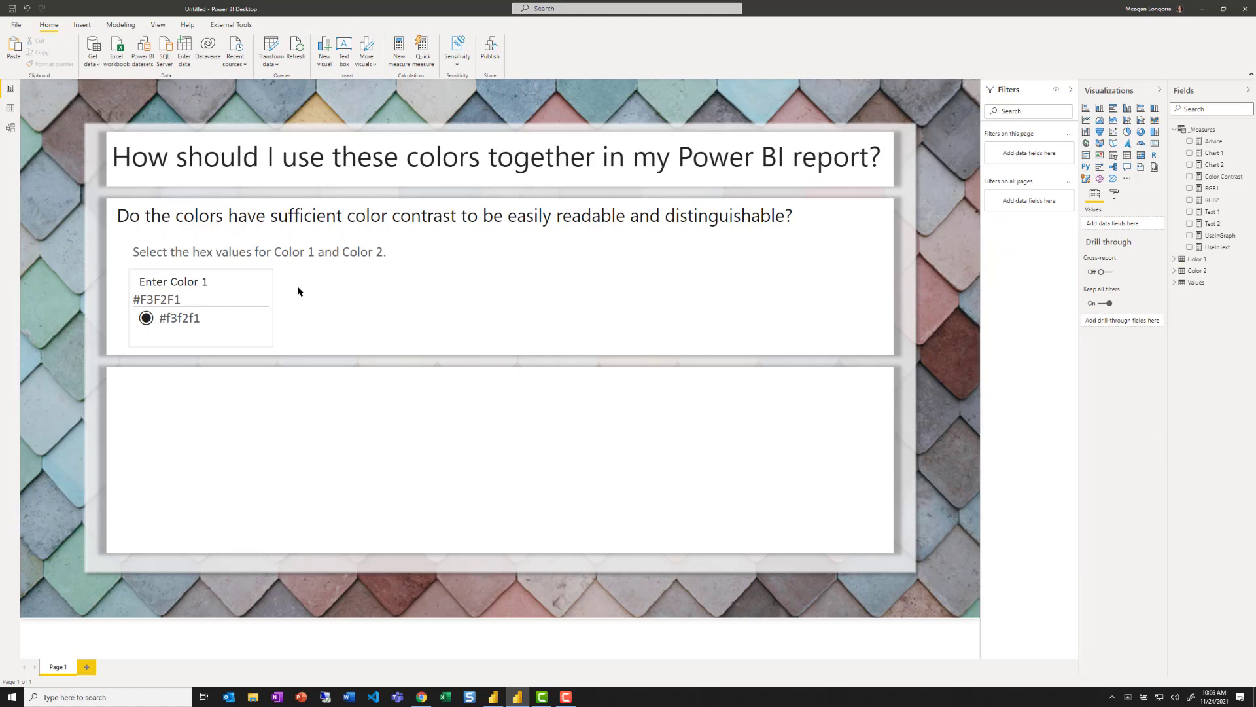
Paste the Enter Color 2 slicer beside the Color 1 slicer and expand the Color 2 table to check its field
key(ctrl+v)
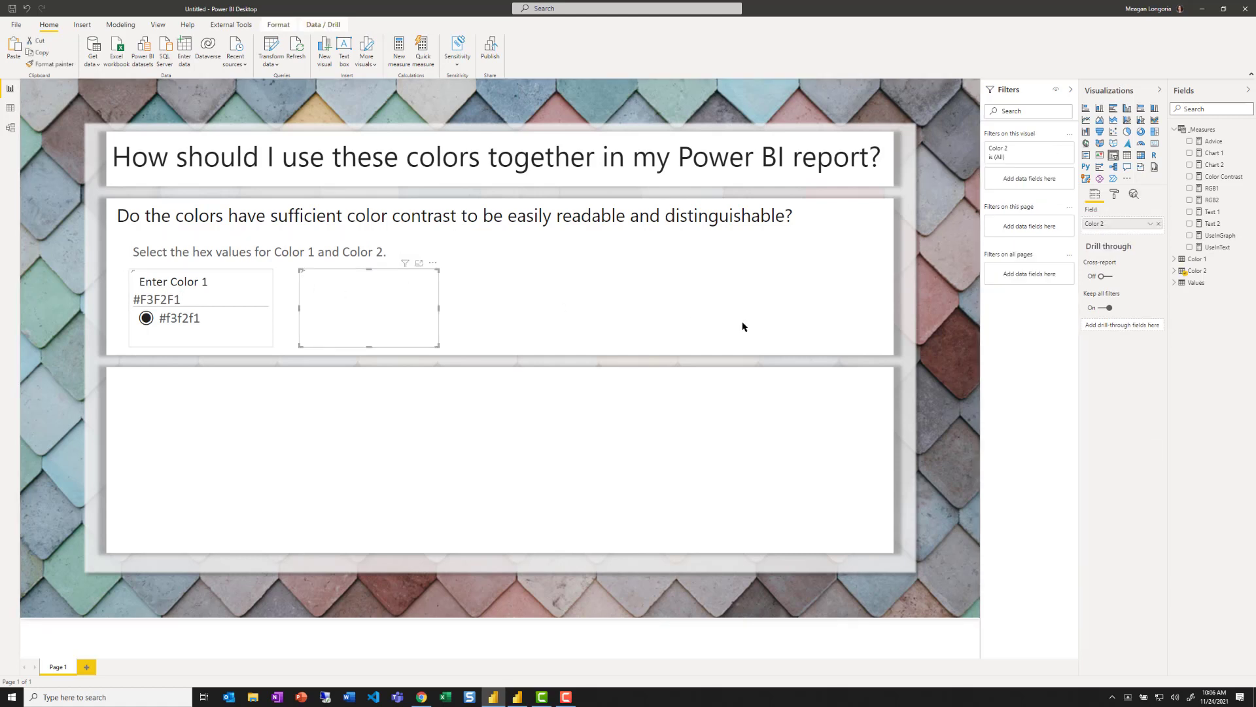
click(1174, 271)
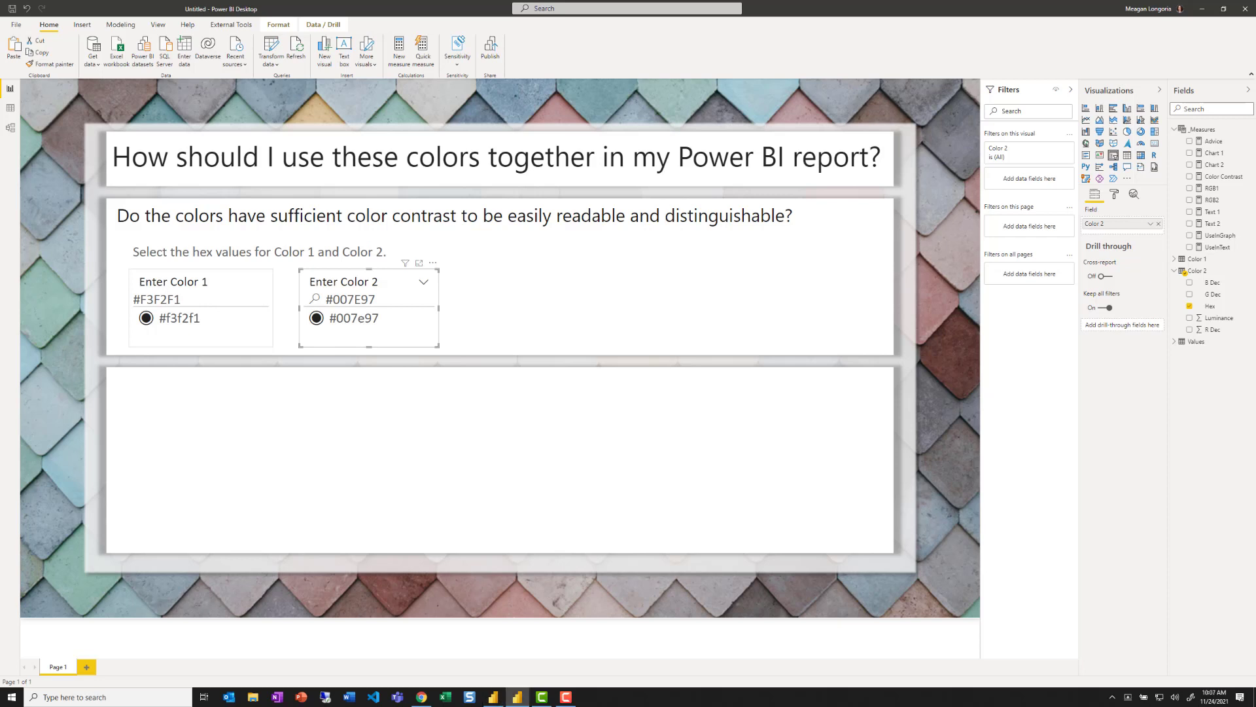
Search the Power BI visuals store for "card" and import the Advance Card visual into the report
click(1127, 178)
click(1145, 184)
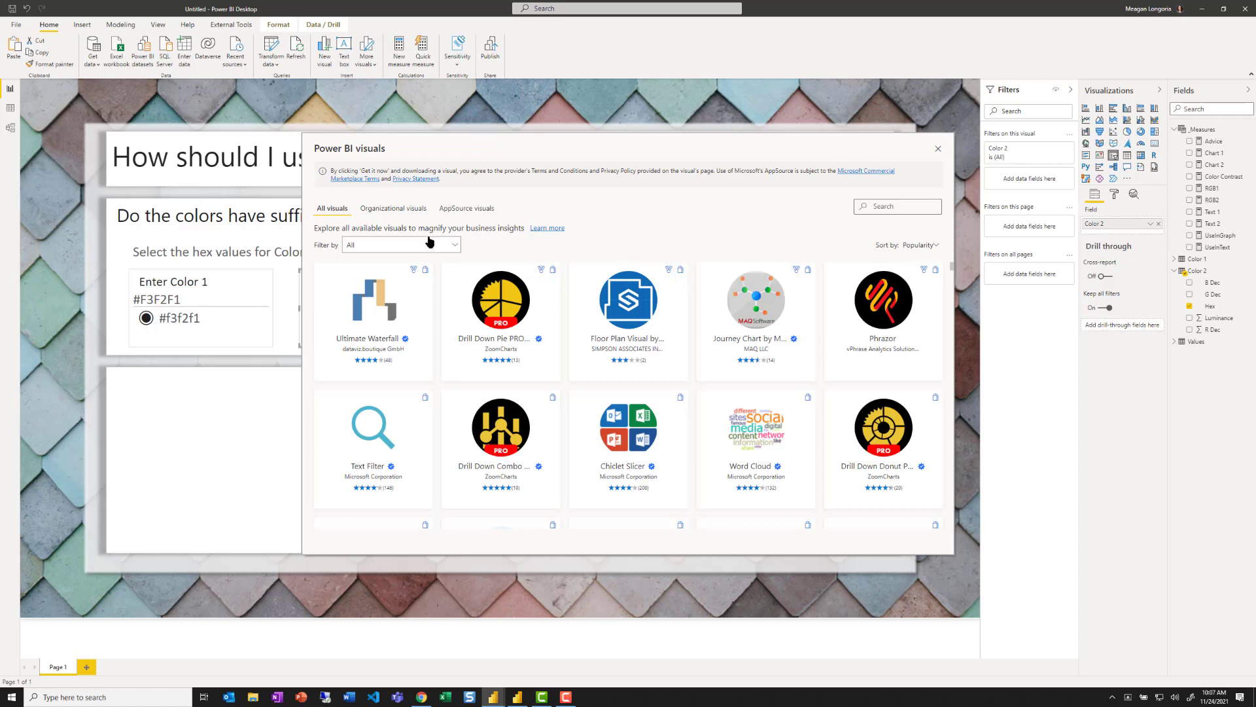
click(388, 209)
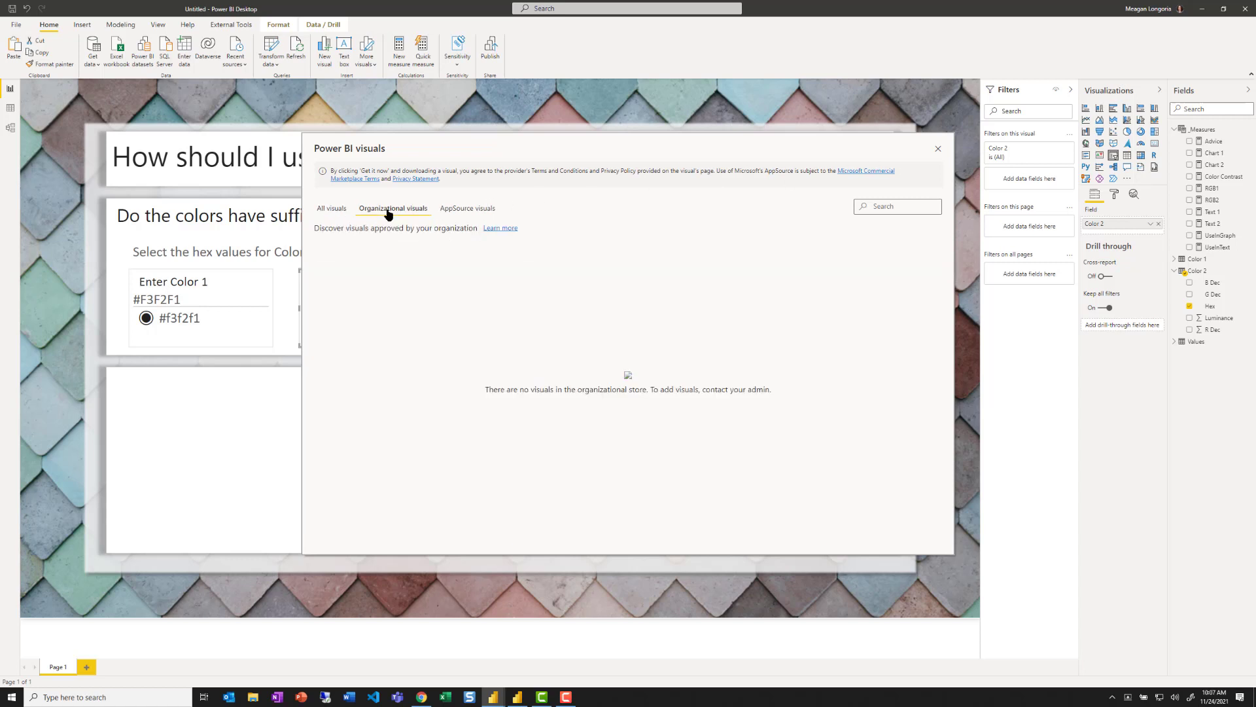
click(330, 208)
text(card)
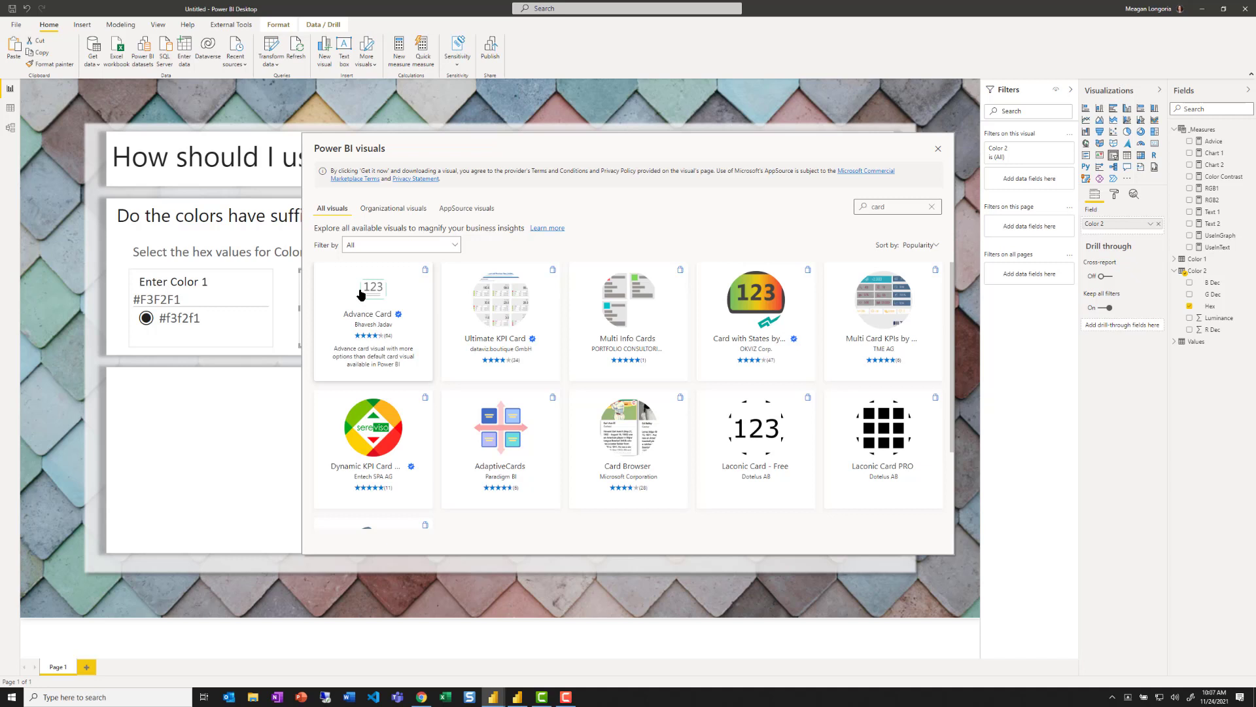
click(361, 294)
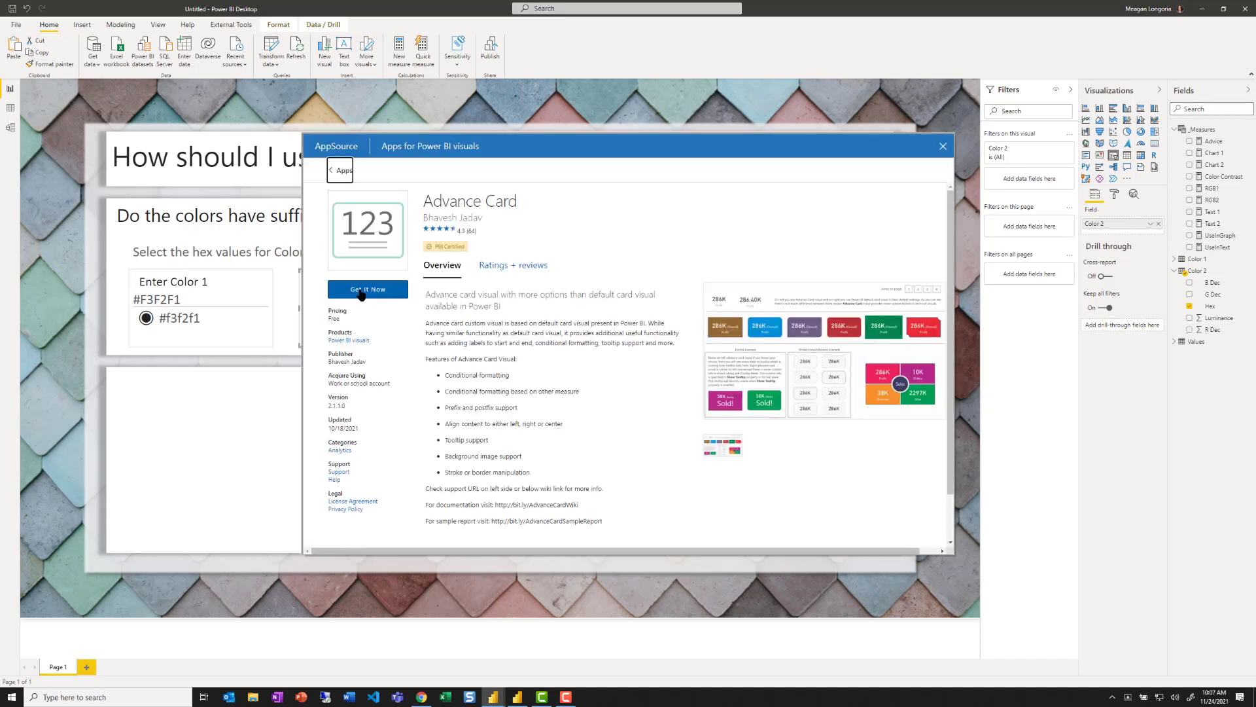
click(361, 295)
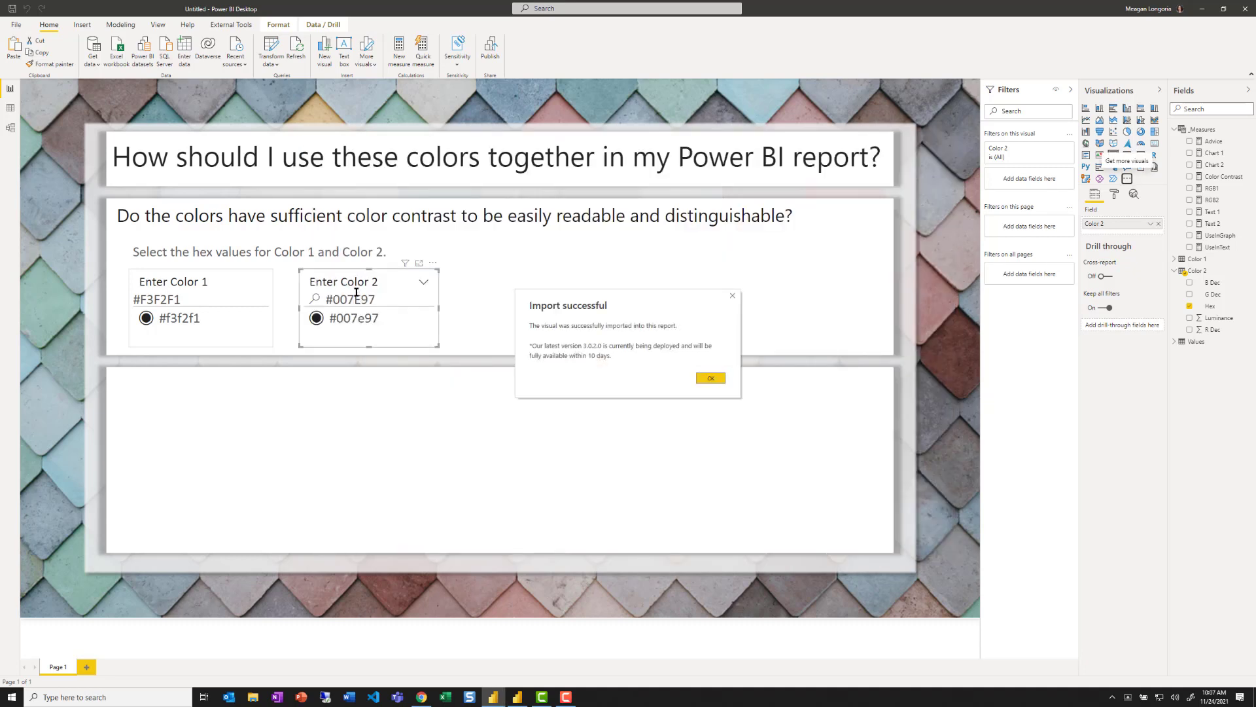
click(709, 382)
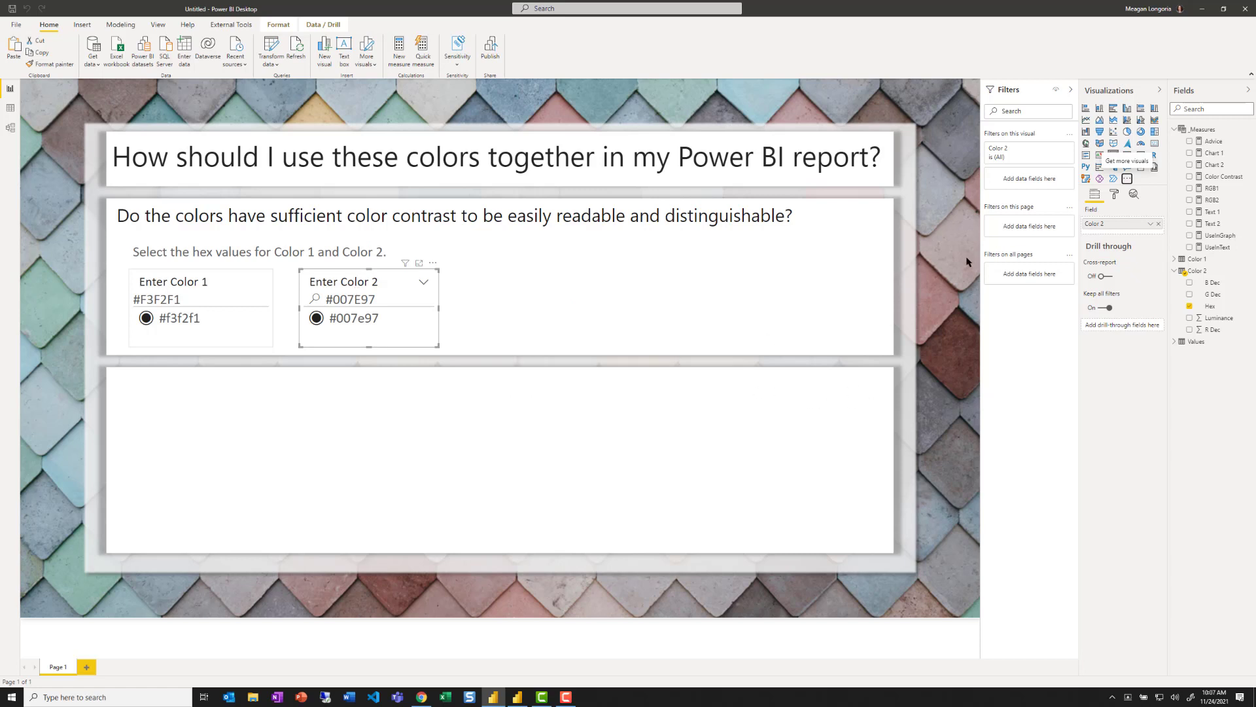
click(943, 187)
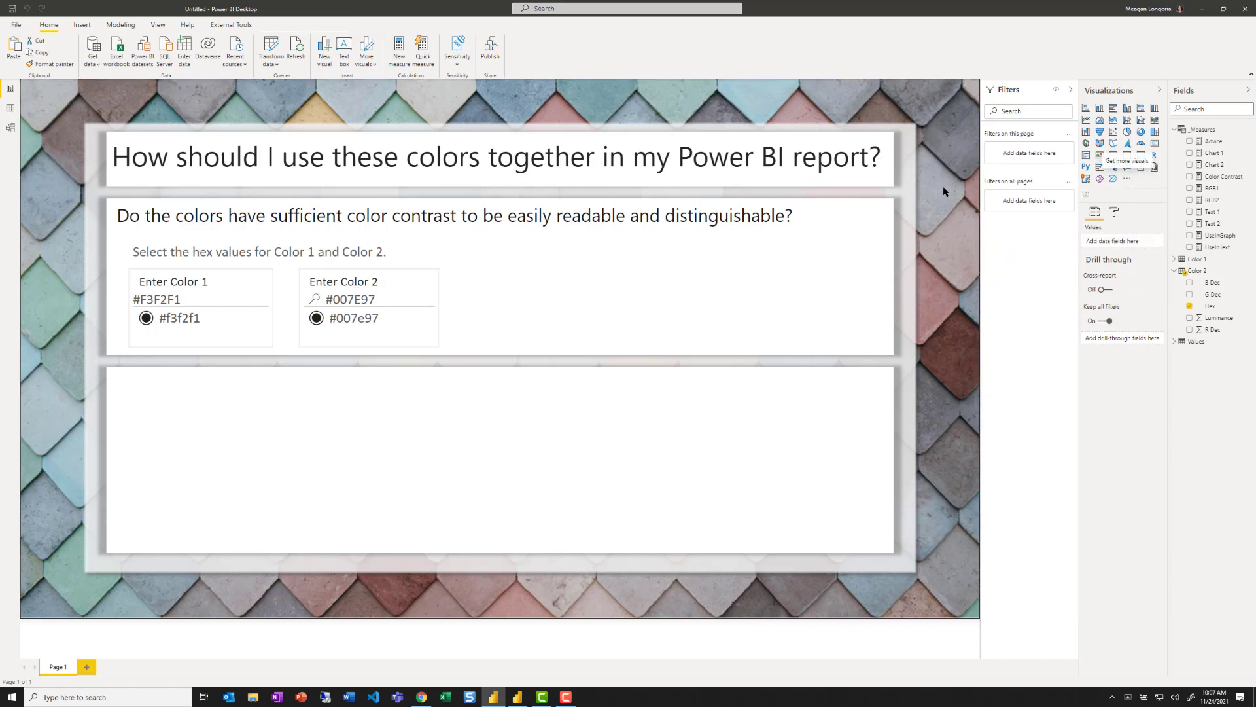
Add an Advance Card beside the Color 2 slicer with Hex from the Color 1 table as its data field
click(1085, 194)
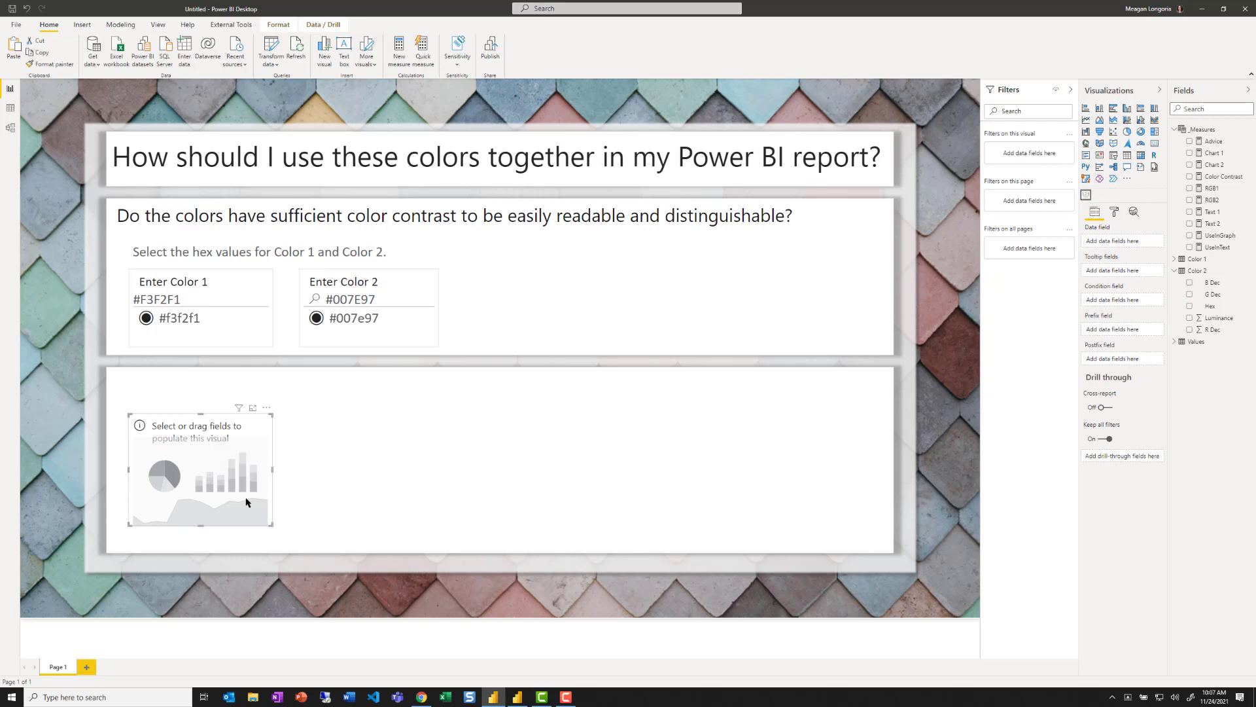
drag(220, 416, 573, 242)
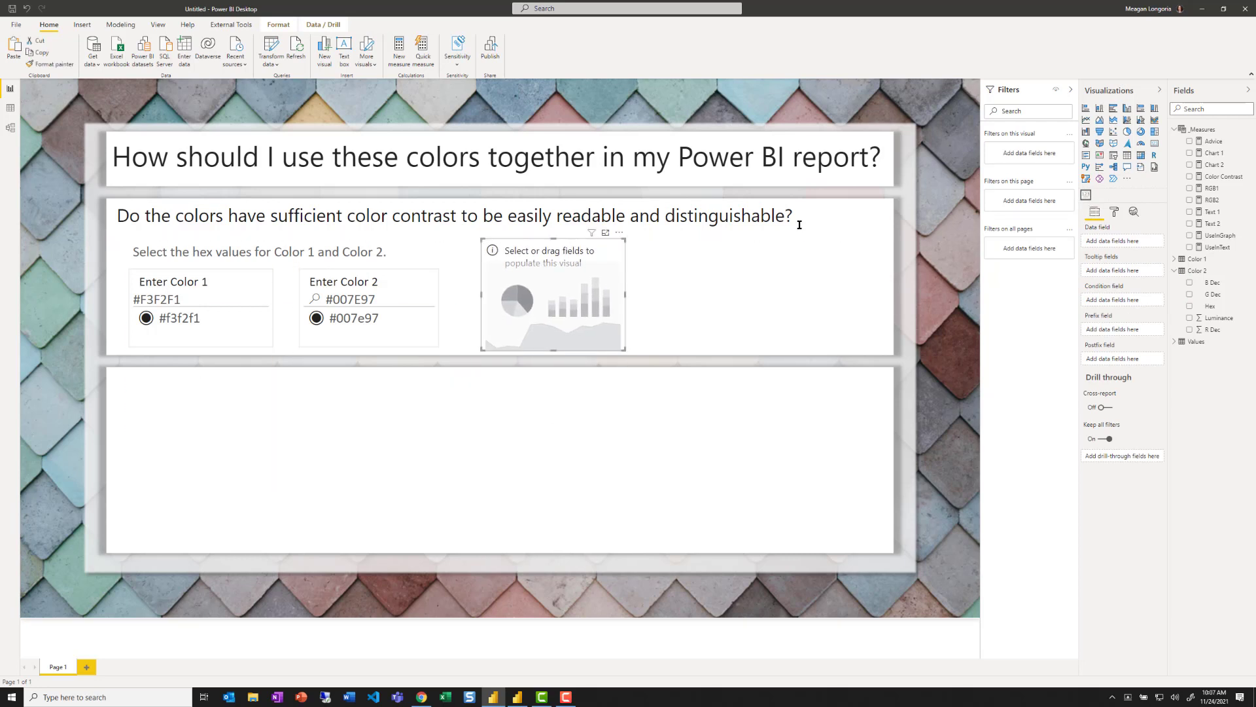
click(1114, 211)
click(1094, 211)
click(1174, 259)
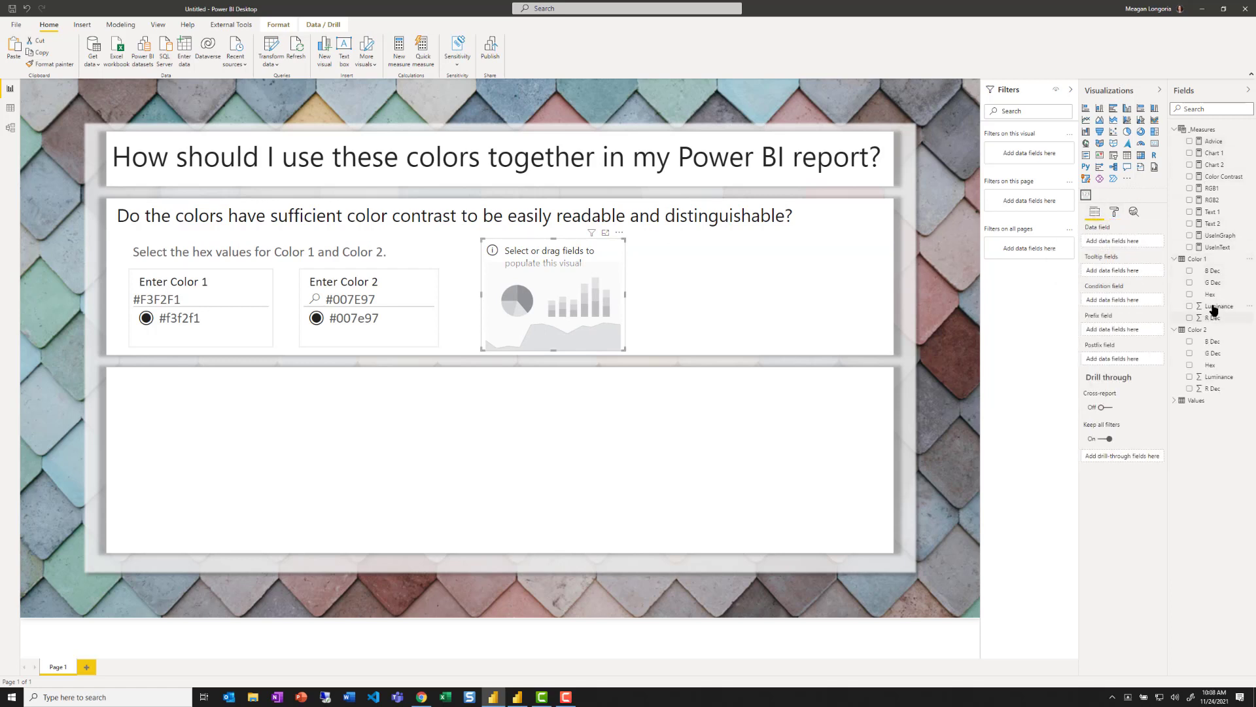
drag(1213, 295, 1123, 244)
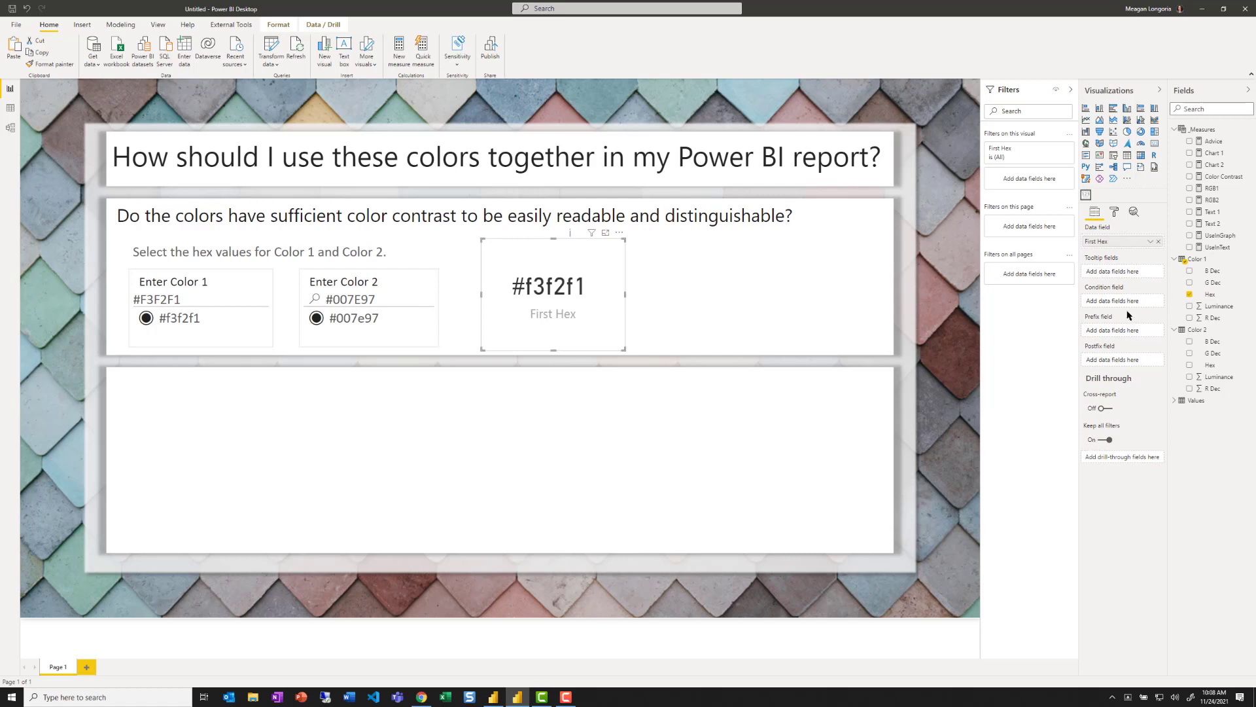
Turn off the card's category label and turn on its prefix label with the text "Color 1:"
click(1112, 212)
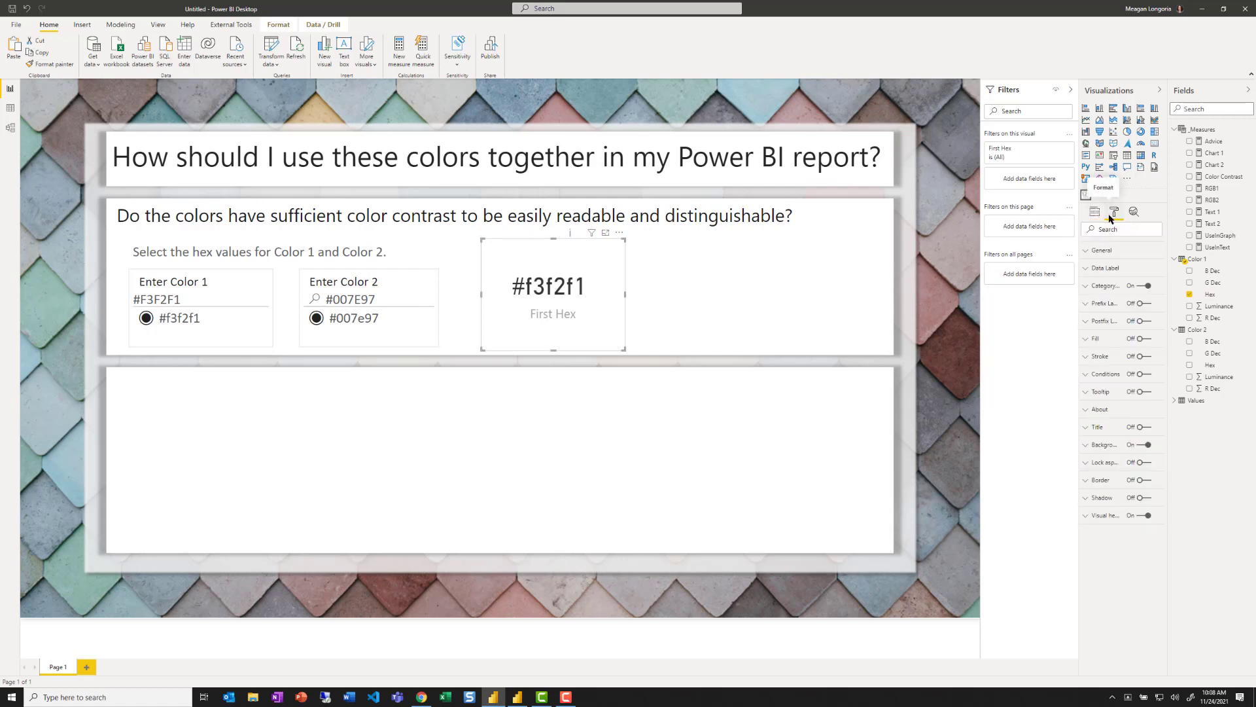
click(1099, 269)
click(1099, 269)
click(1141, 286)
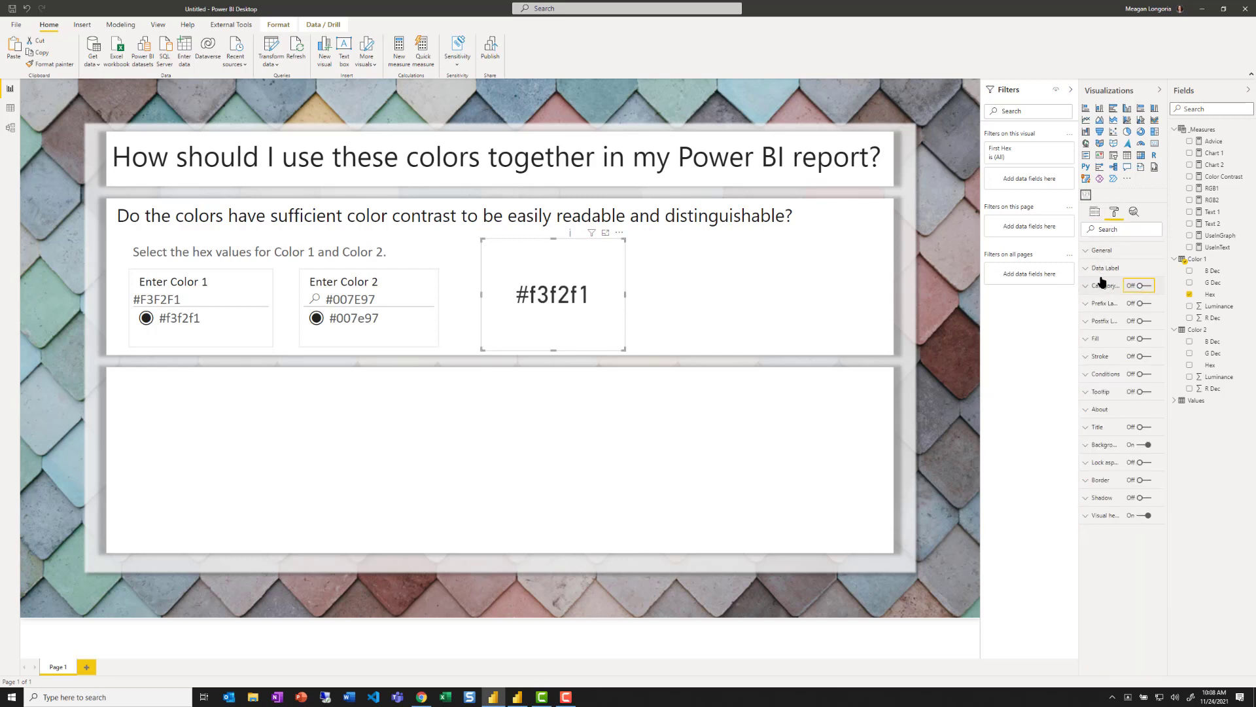
click(1104, 304)
click(1142, 302)
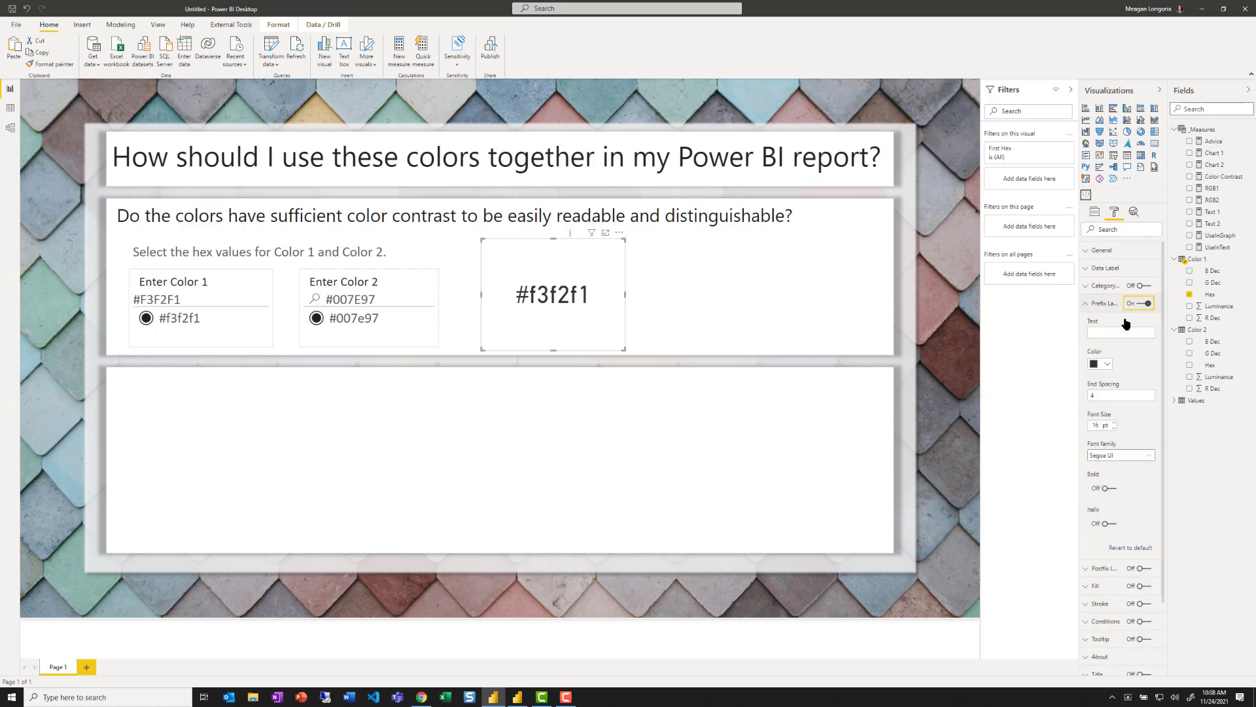
click(1099, 333)
text(Color 1:)
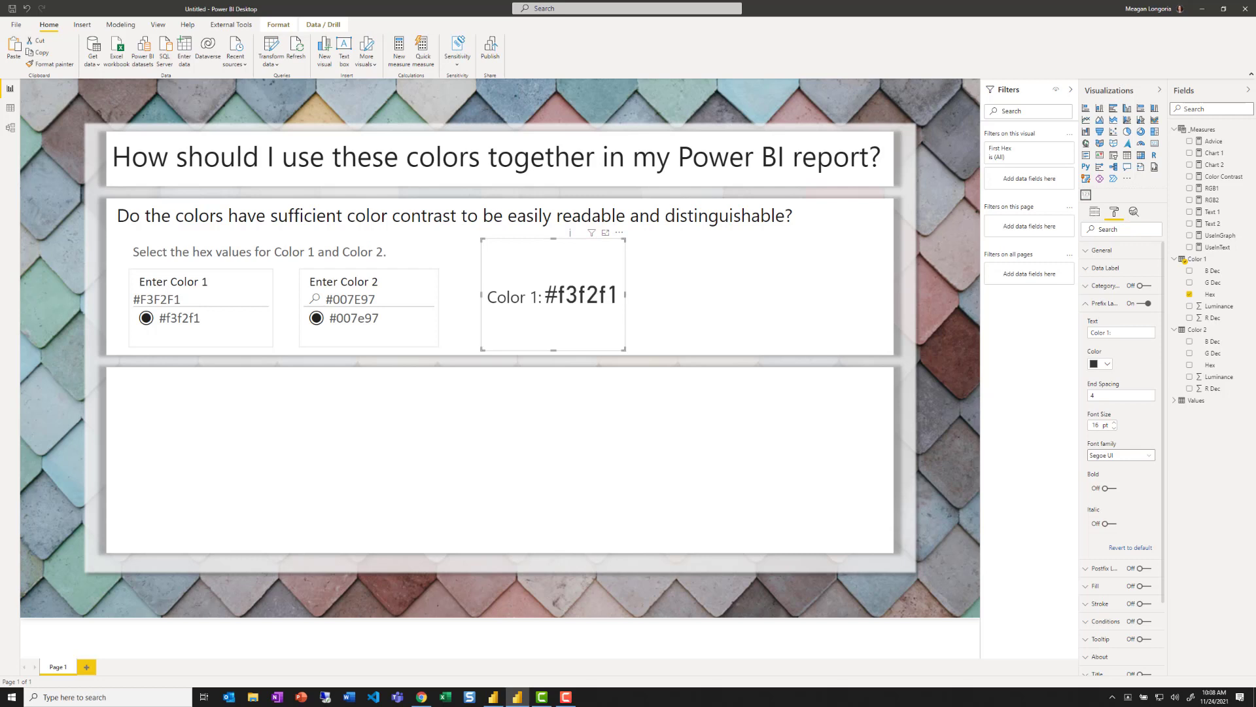
Set the card's data label to font size 16 pt and font family Calibri
click(1105, 269)
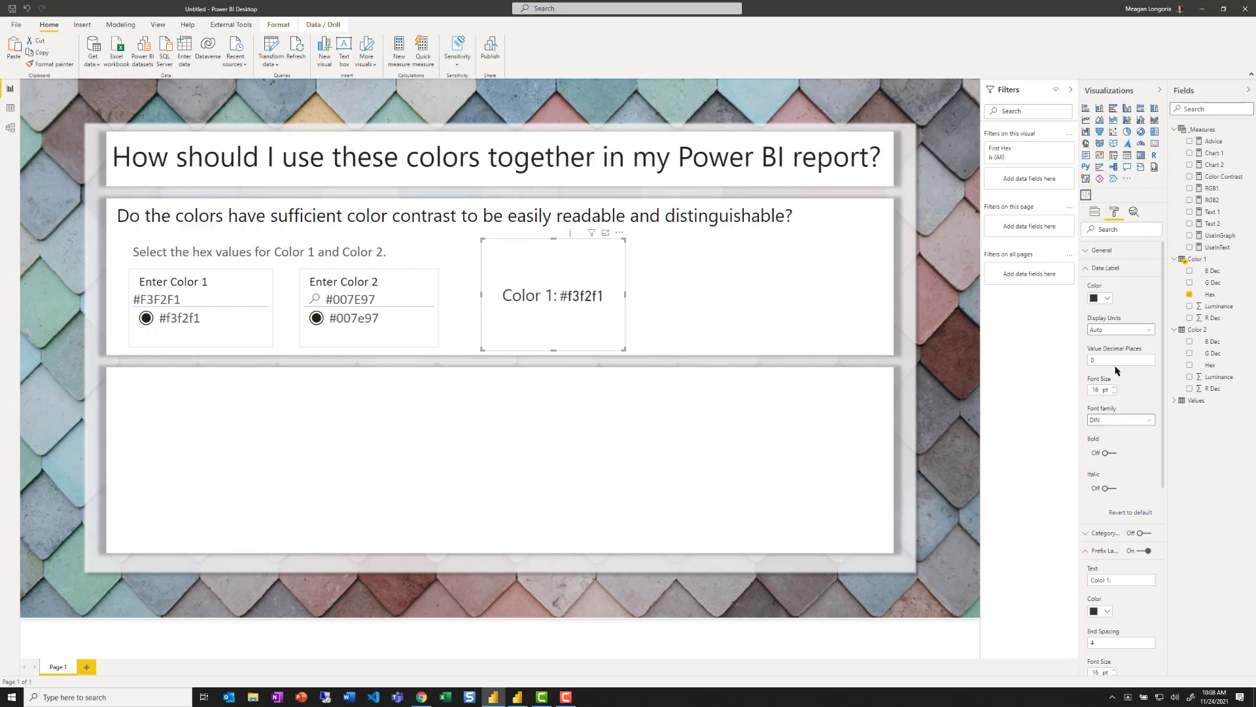
click(1126, 356)
click(1119, 419)
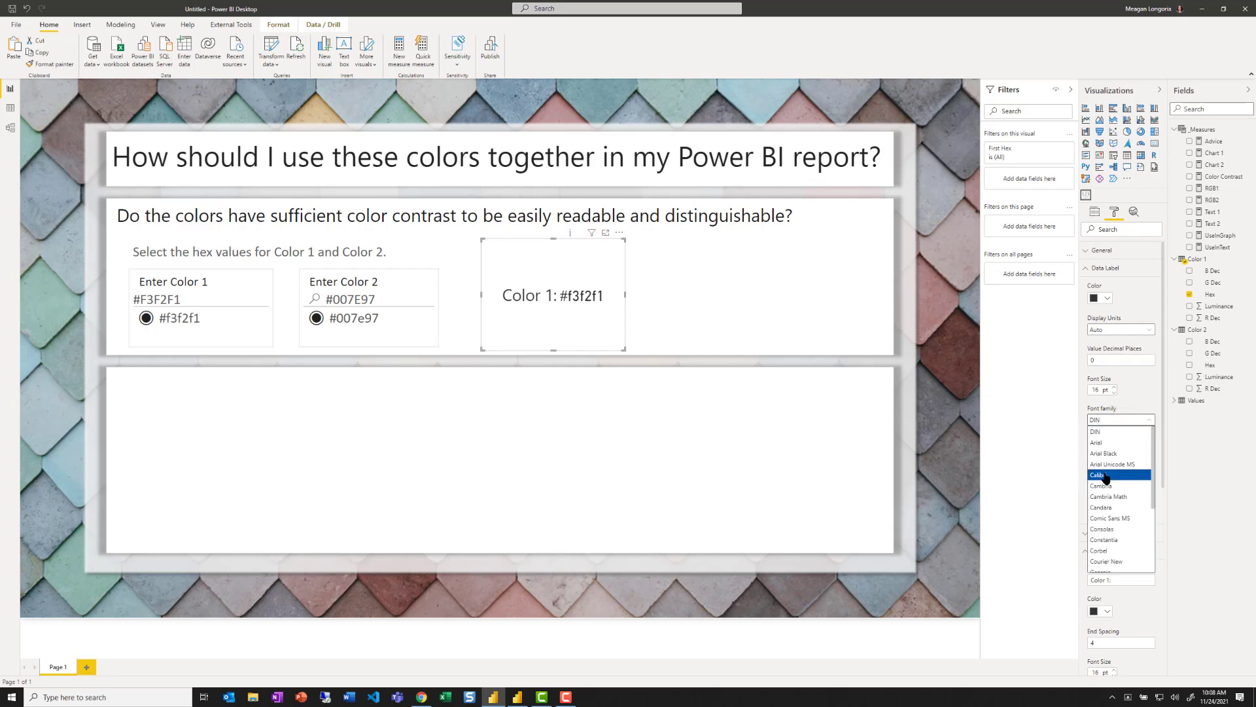
click(1105, 476)
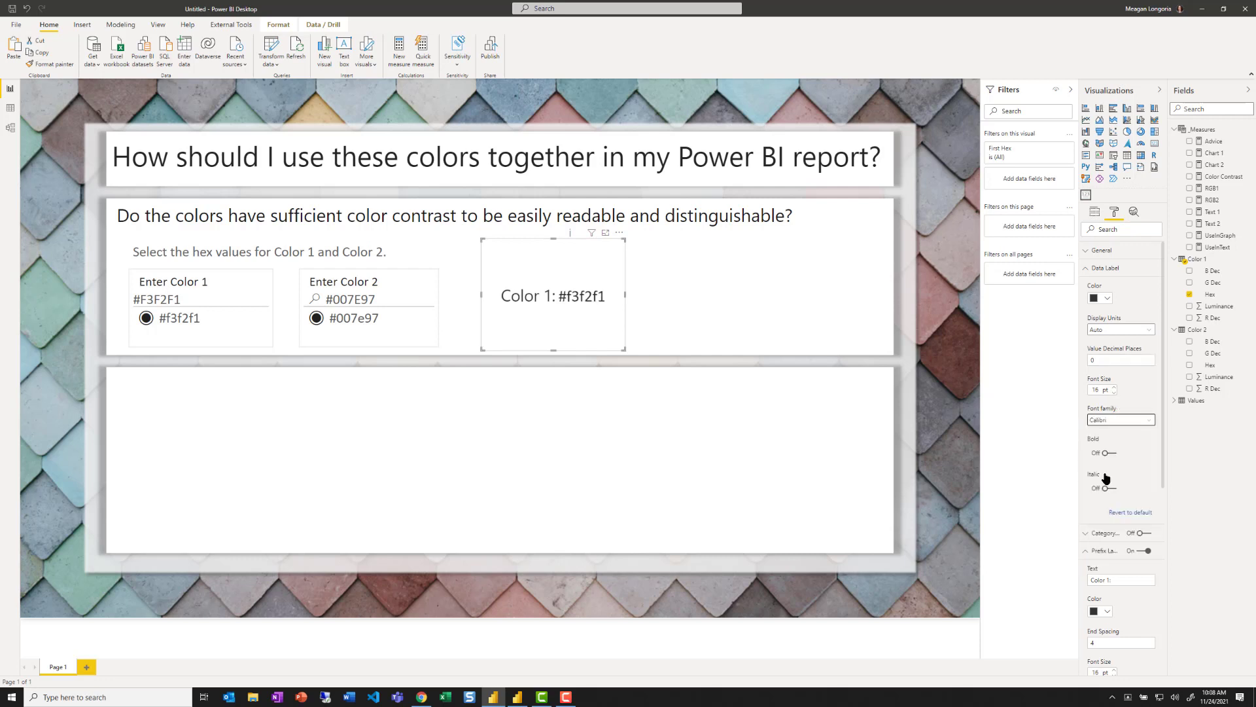
Set the font family of the Color 1 card's prefix label to Calibri
click(1106, 269)
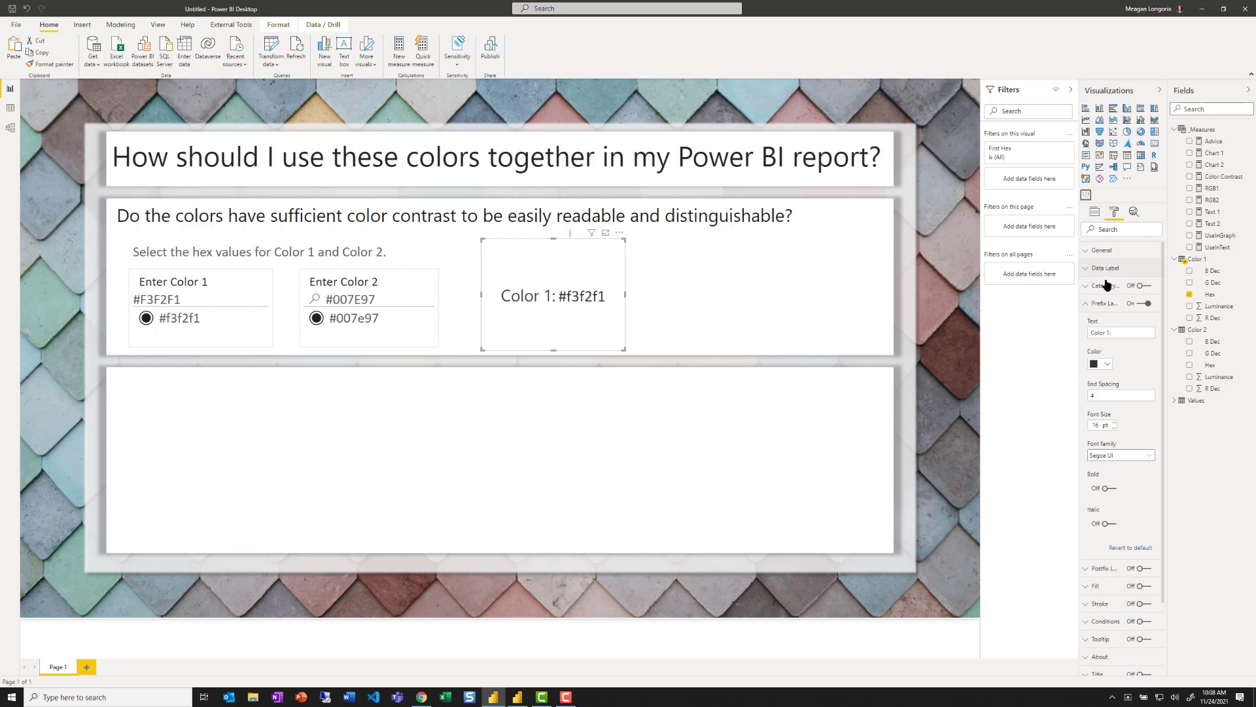
click(1117, 454)
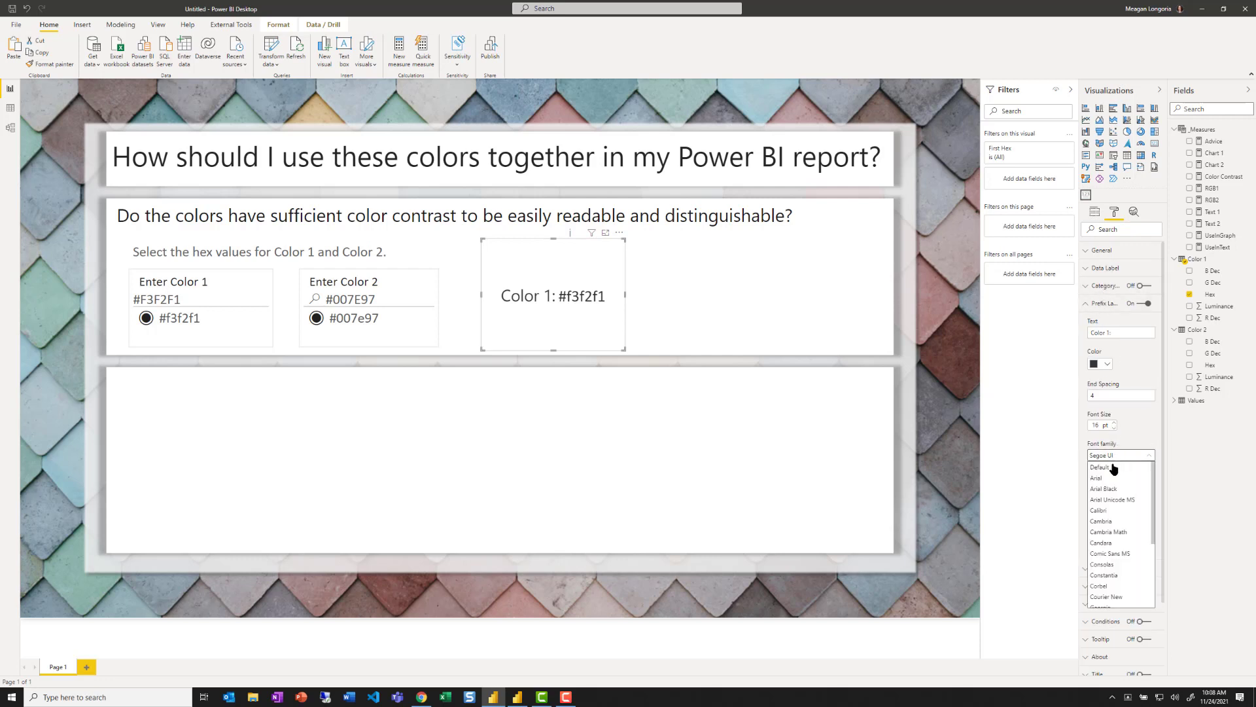
click(1109, 510)
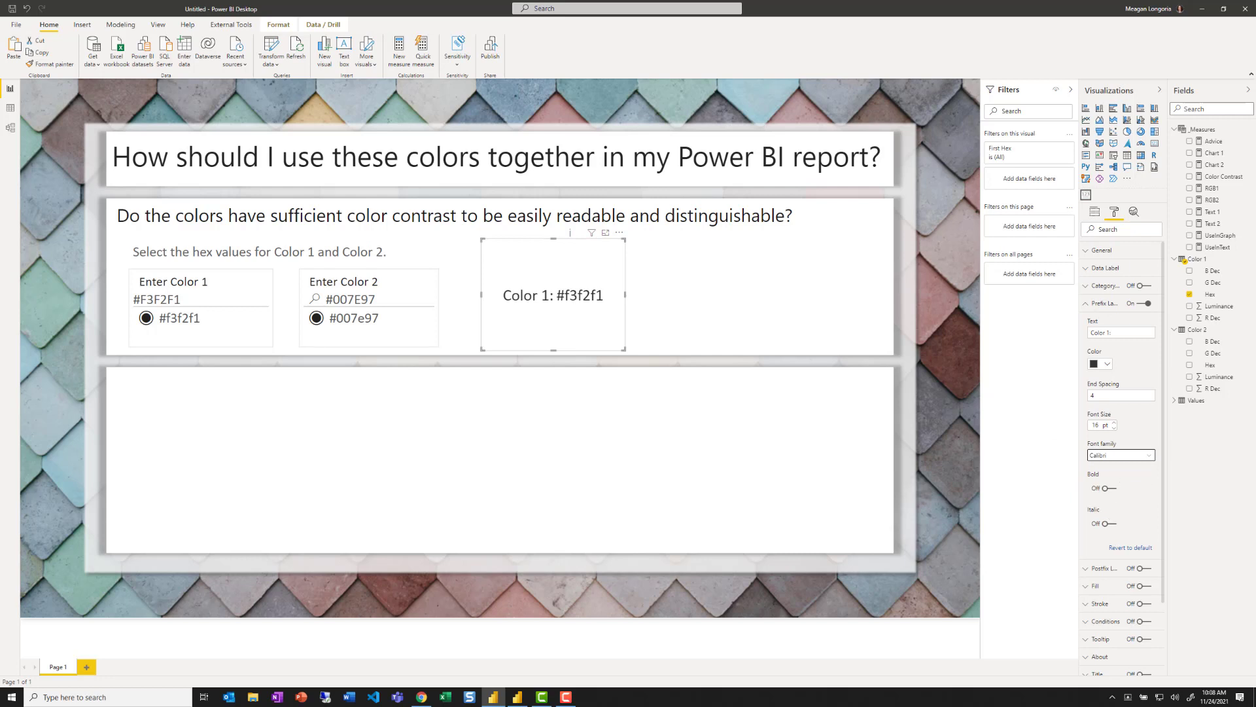
key(alt+Tab)
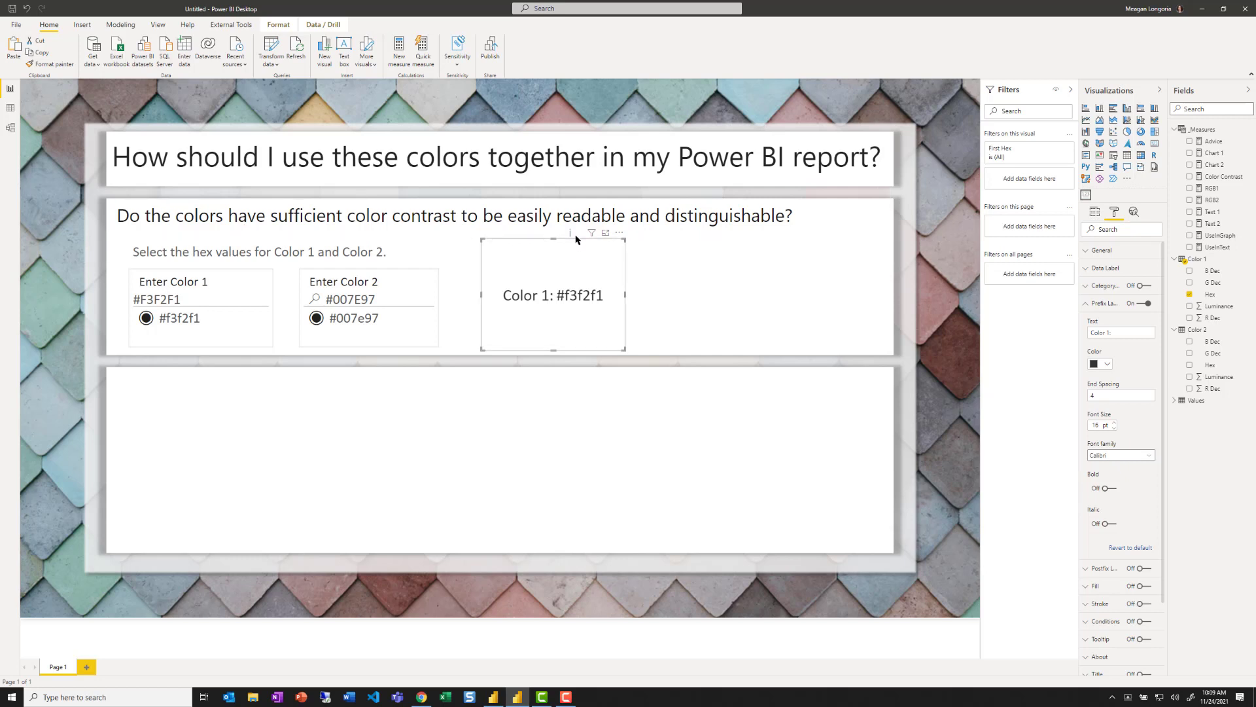
mouse_move(573, 236)
key(alt+Tab)
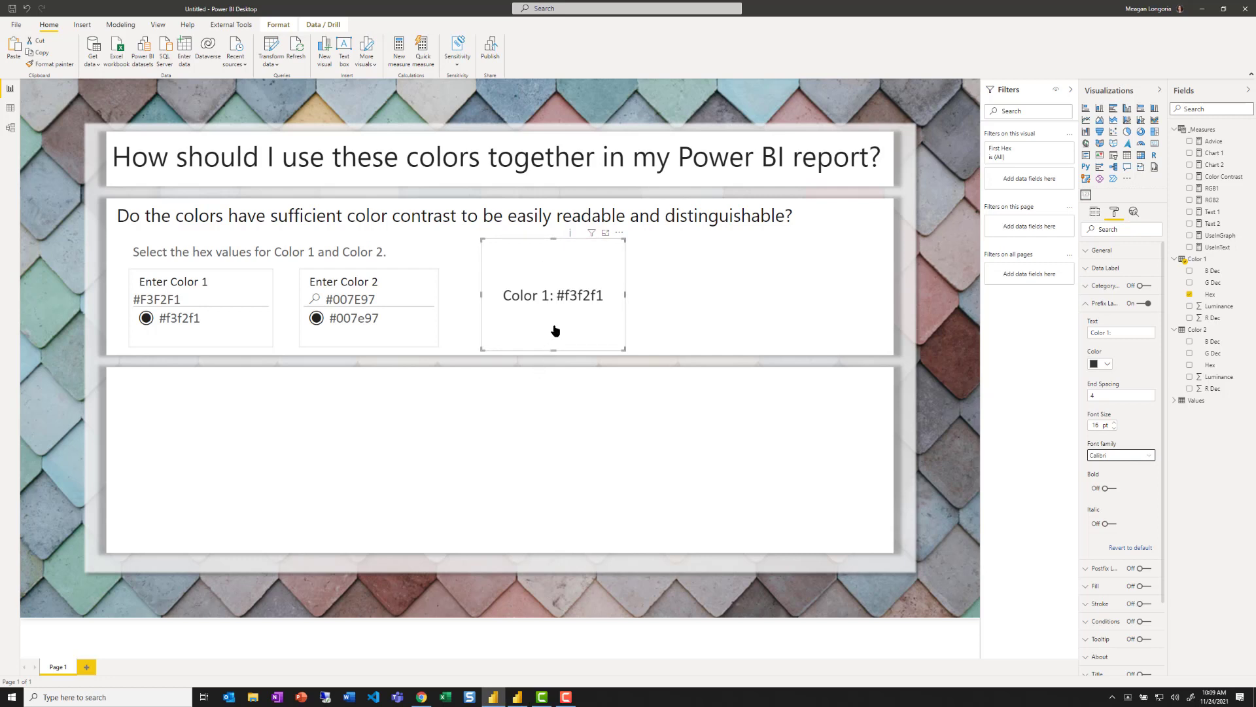
Shrink the Color 1 card to the height of one text line and place a copy near the white panel's right edge
drag(553, 350, 541, 267)
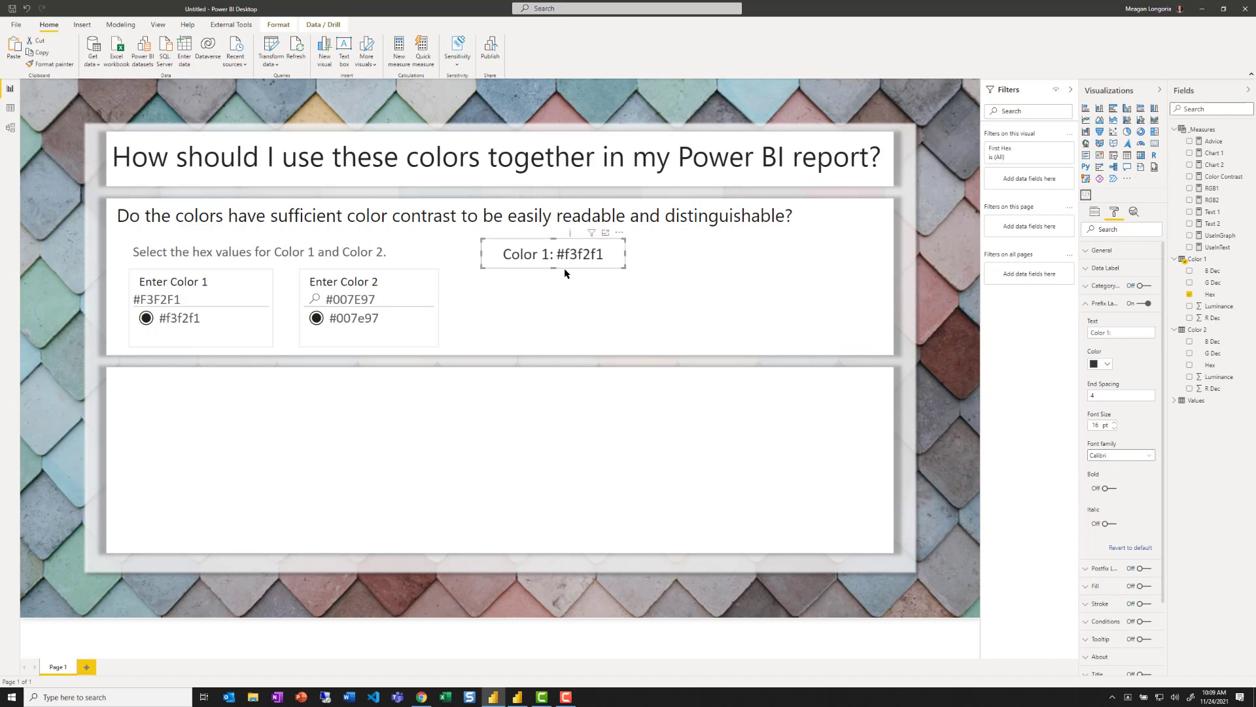
drag(565, 267, 828, 278)
key(ctrl+c)
key(ctrl+v)
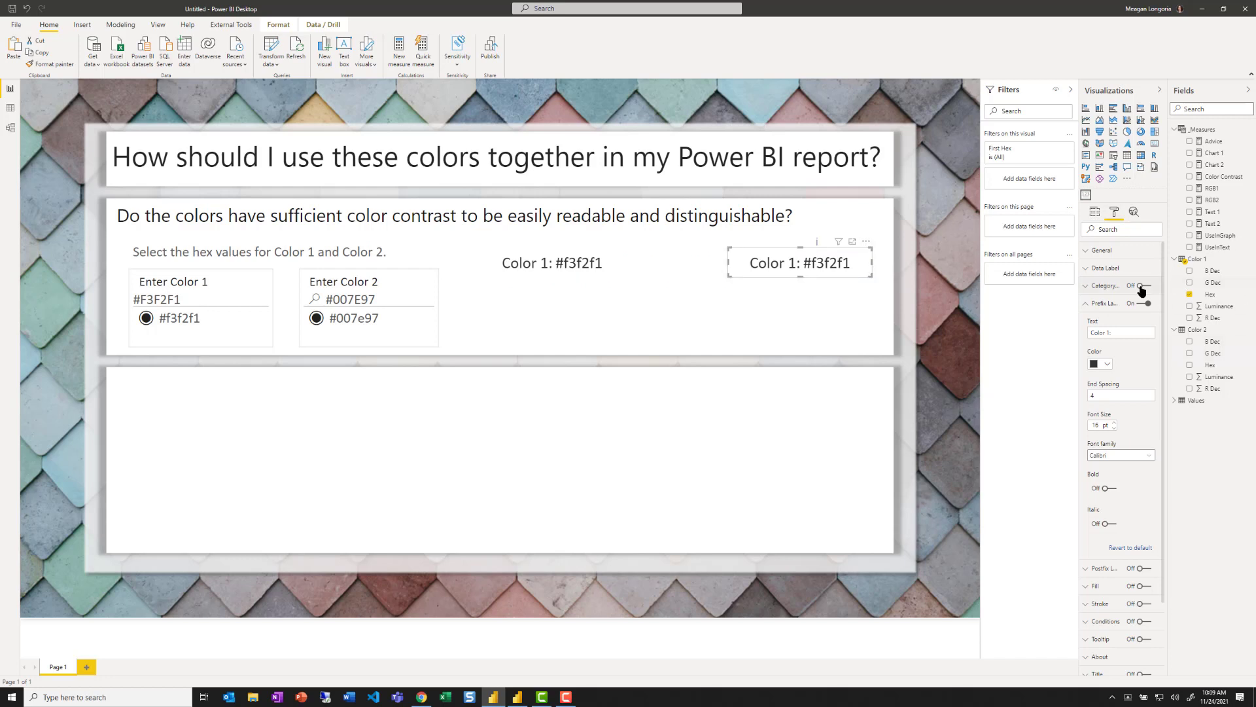
Replace the copied card's data field with Hex from the Color 2 table and set its prefix text to "Color 2:"
click(1094, 216)
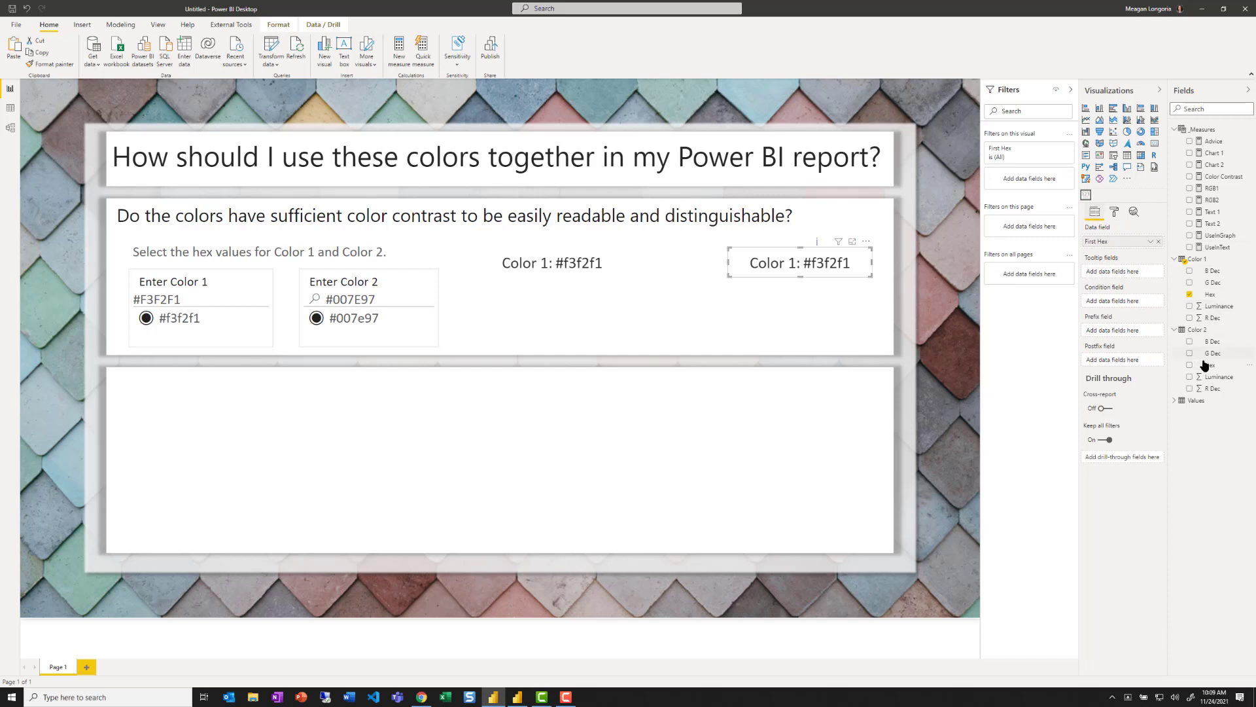
drag(1207, 365, 1115, 247)
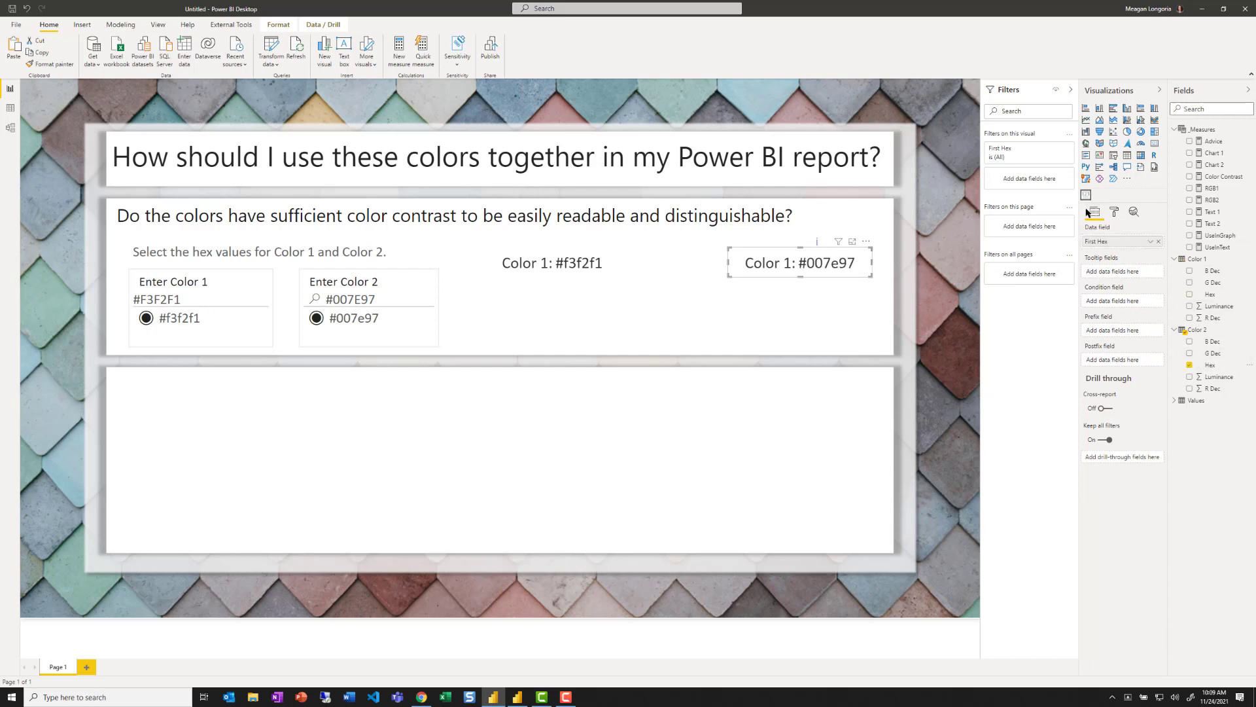
click(1114, 213)
click(1100, 303)
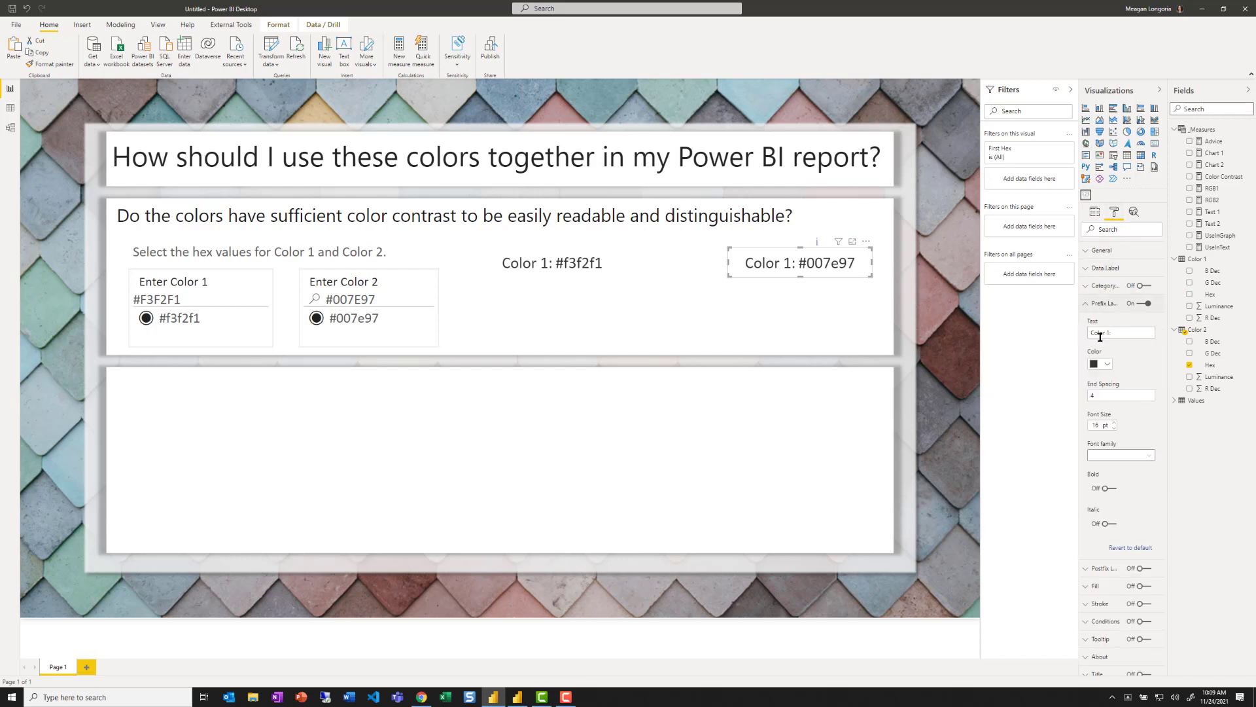
click(1110, 332)
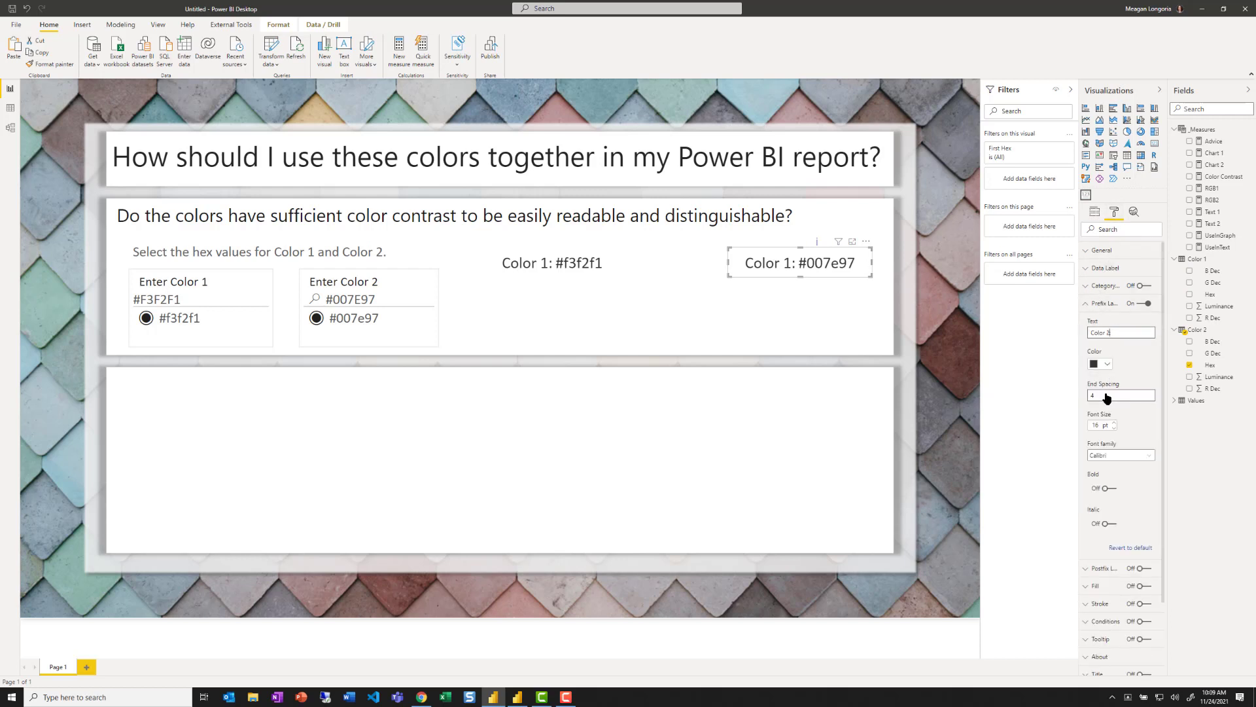
click(813, 336)
Place a copy of the Color 1 card directly beneath it and replace its data field with the RGB1 measure
click(573, 278)
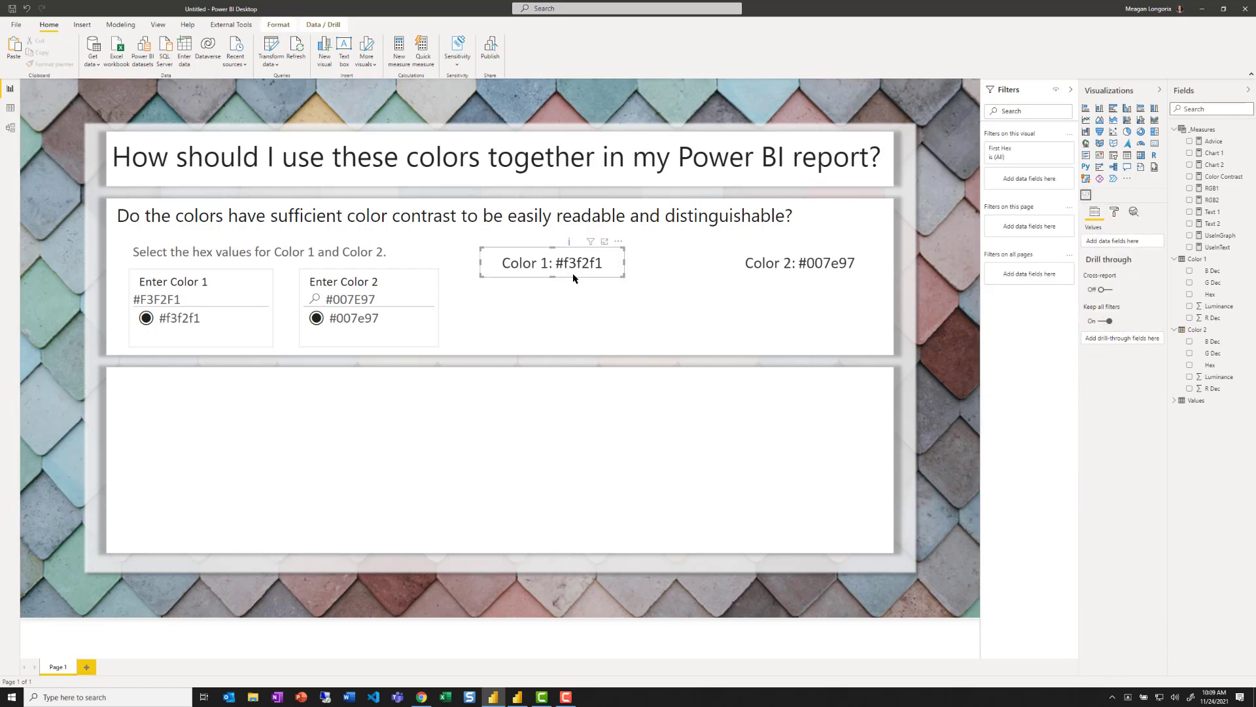
drag(573, 279, 569, 304)
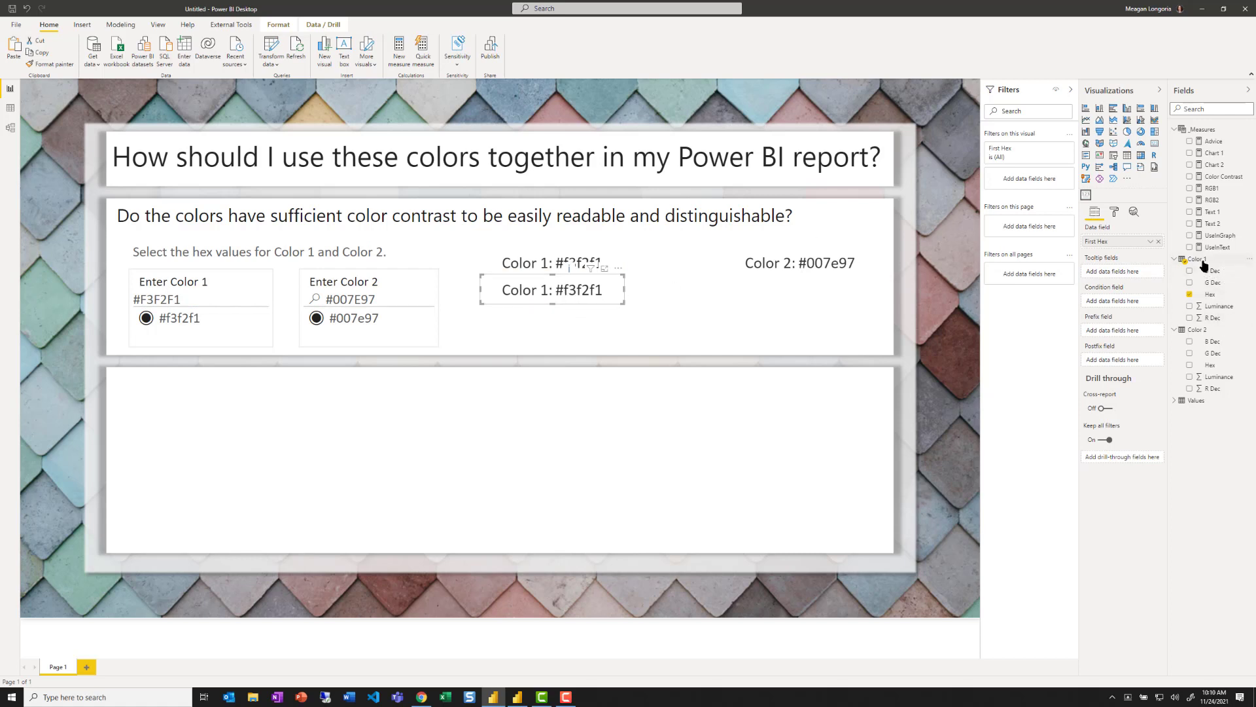
drag(1209, 189, 1108, 244)
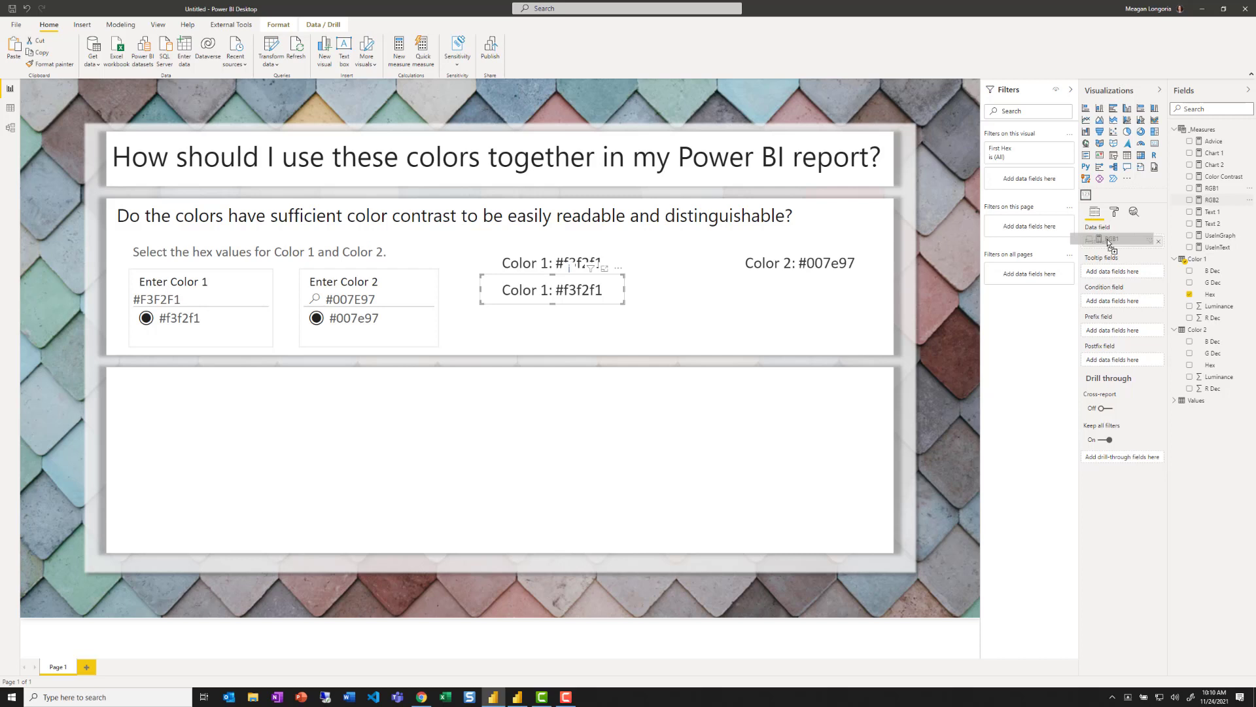
drag(1108, 243, 1108, 242)
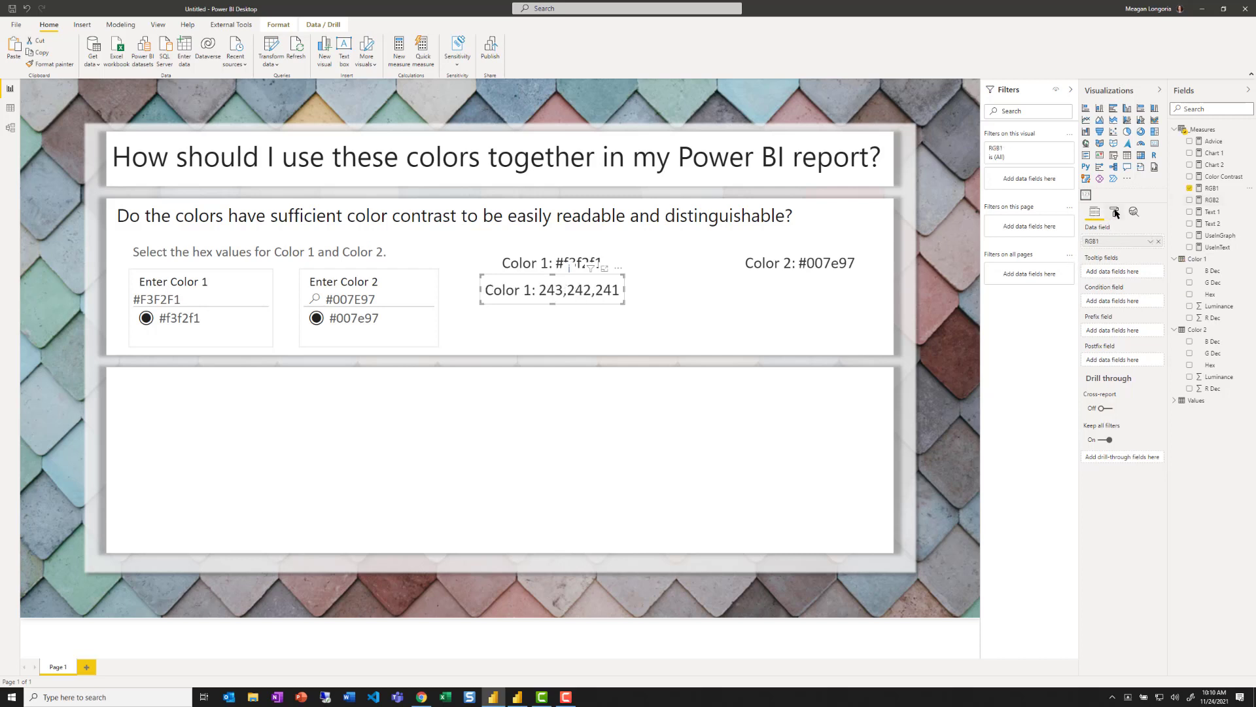
Set the prefix label text of the RGB1 card to "RGB:"
click(1115, 213)
click(1112, 305)
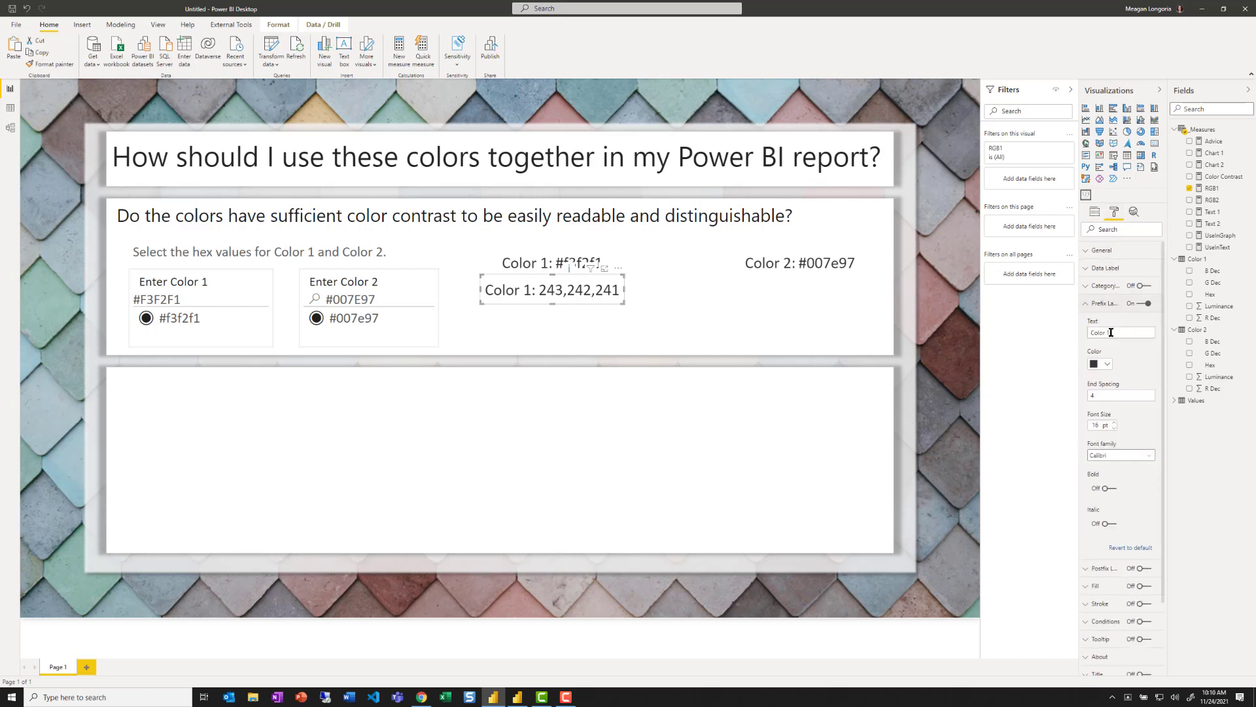
click(1111, 332)
text(RGB:)
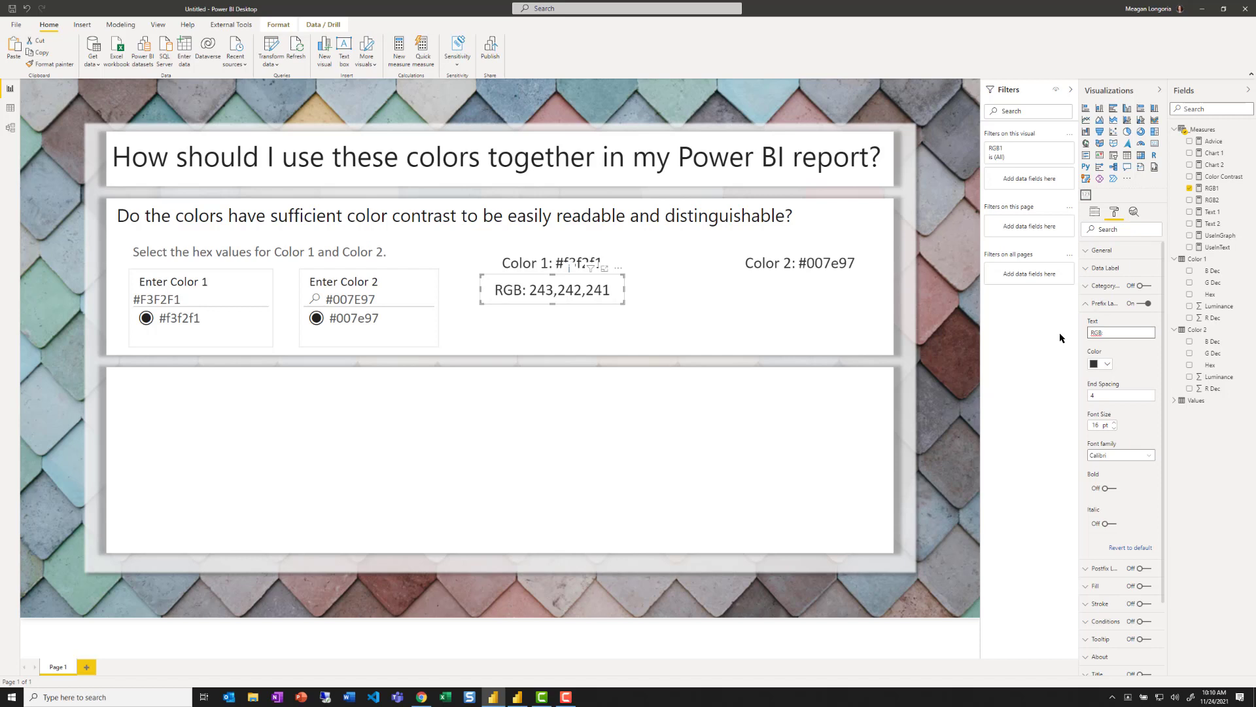
click(764, 358)
Set the alignment of both the Color 1 hex card and the RGB card below it to left
click(531, 297)
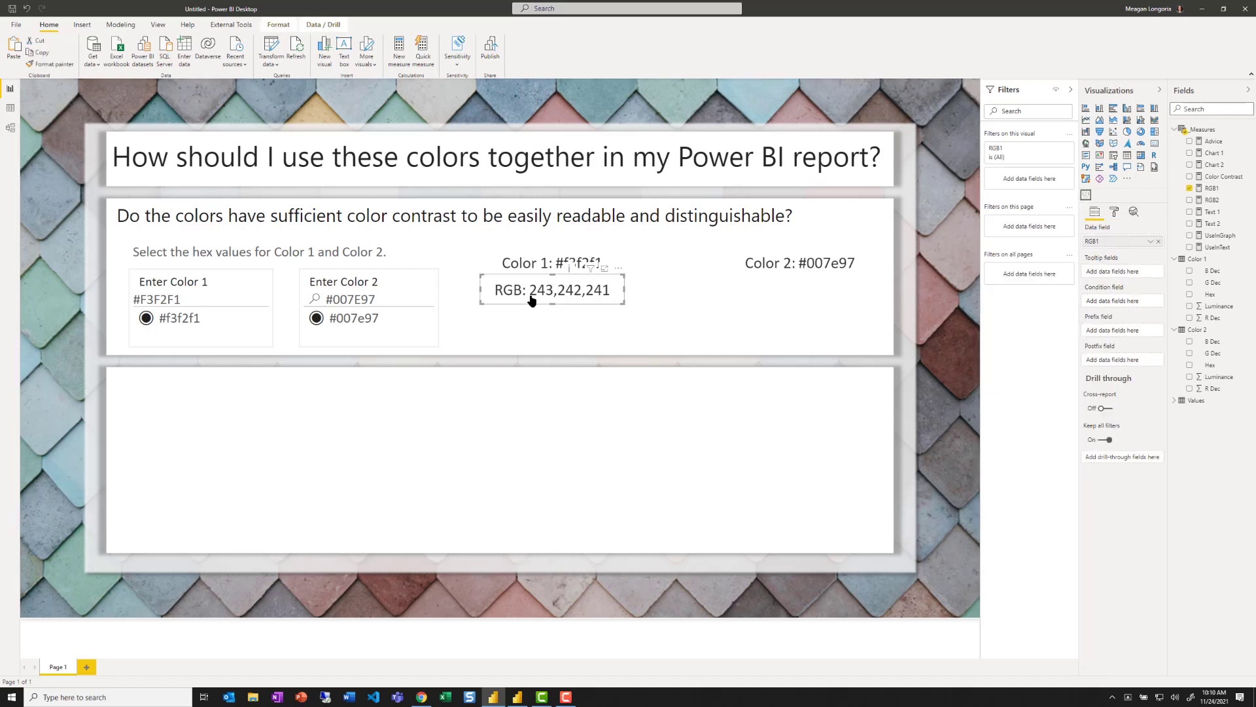
click(523, 266)
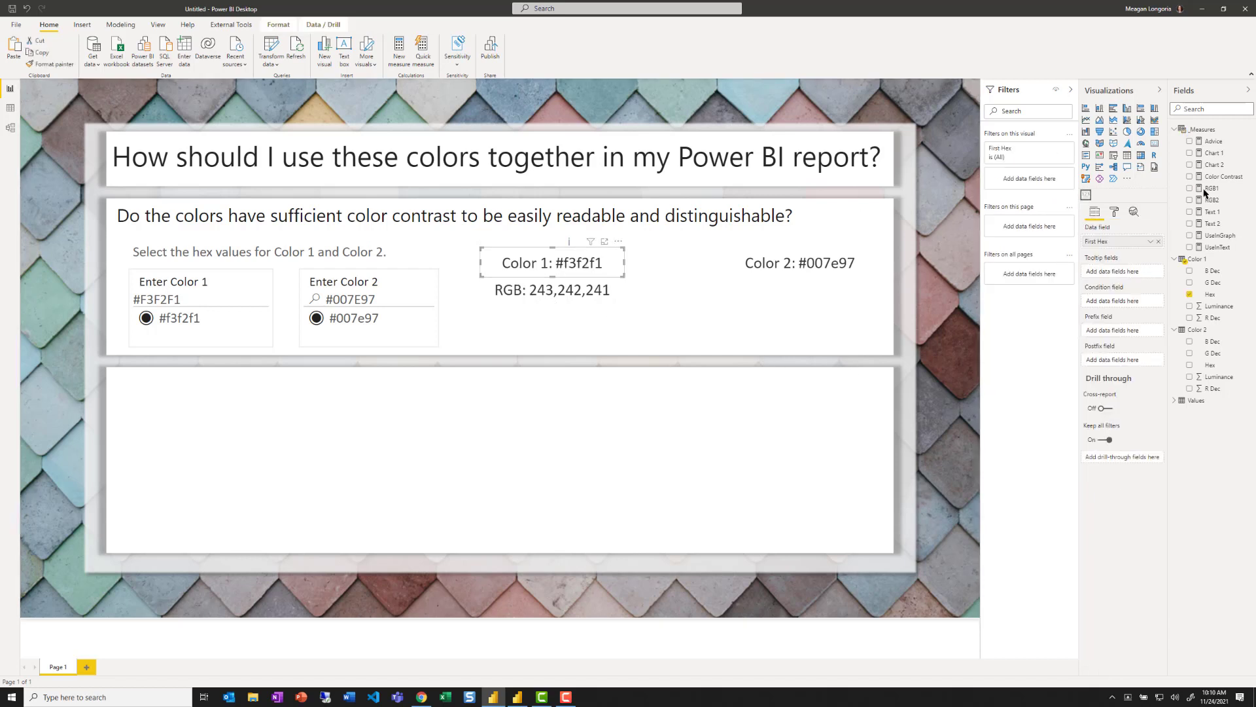
click(1111, 212)
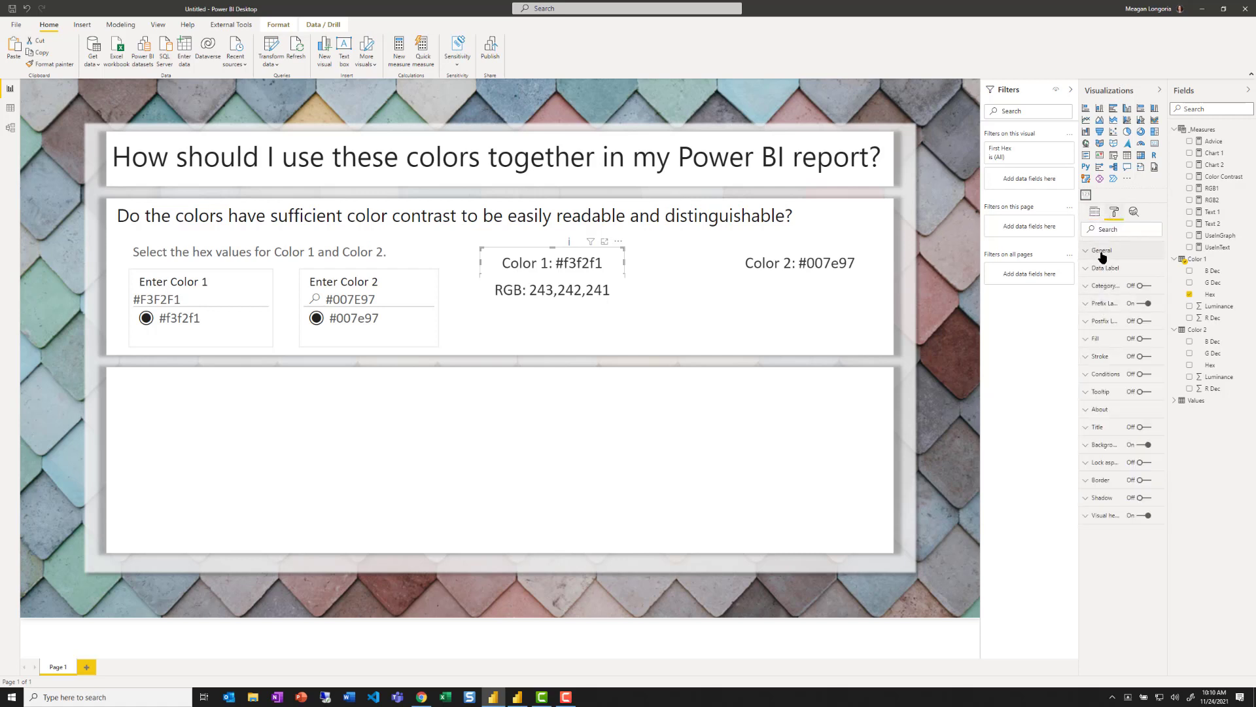
click(1100, 252)
click(1092, 311)
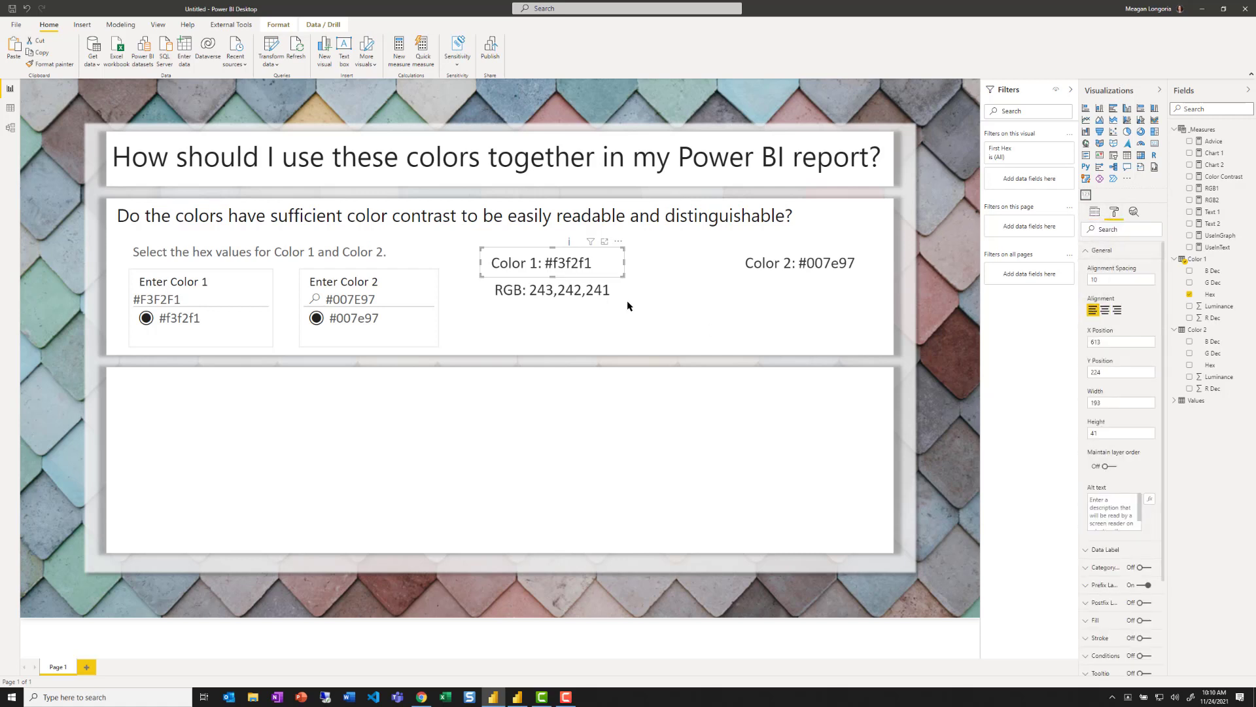
click(598, 300)
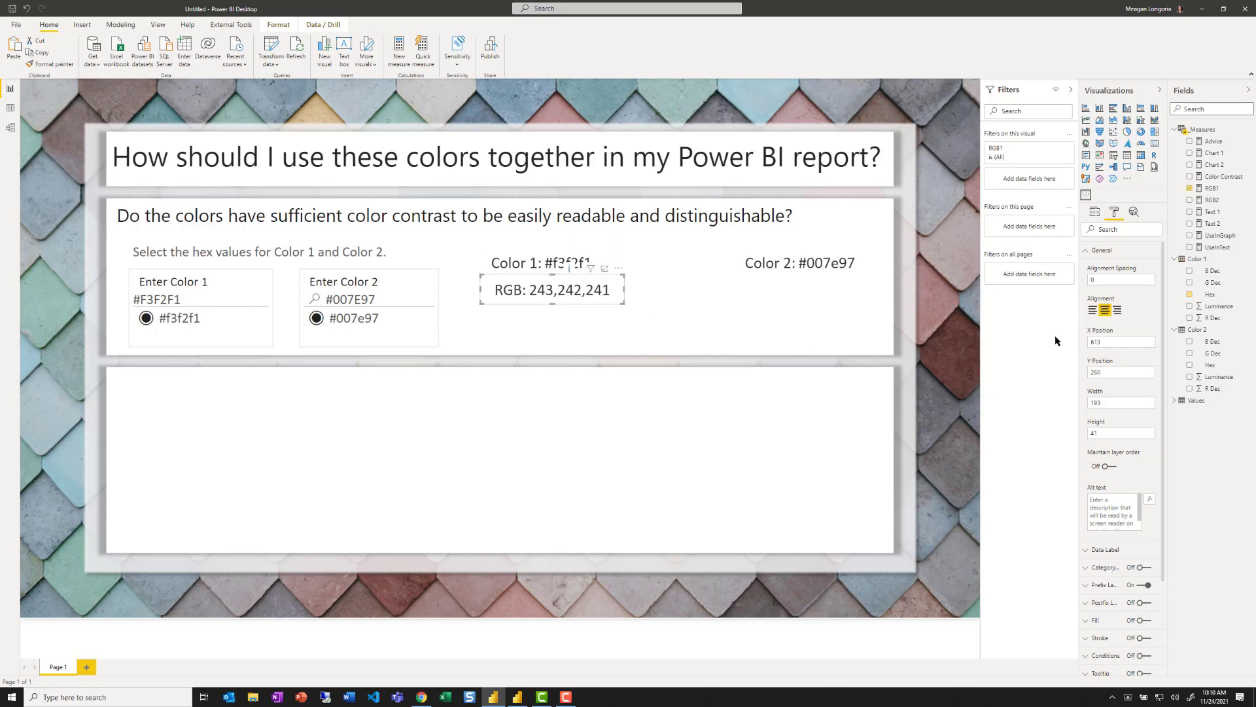
click(1093, 310)
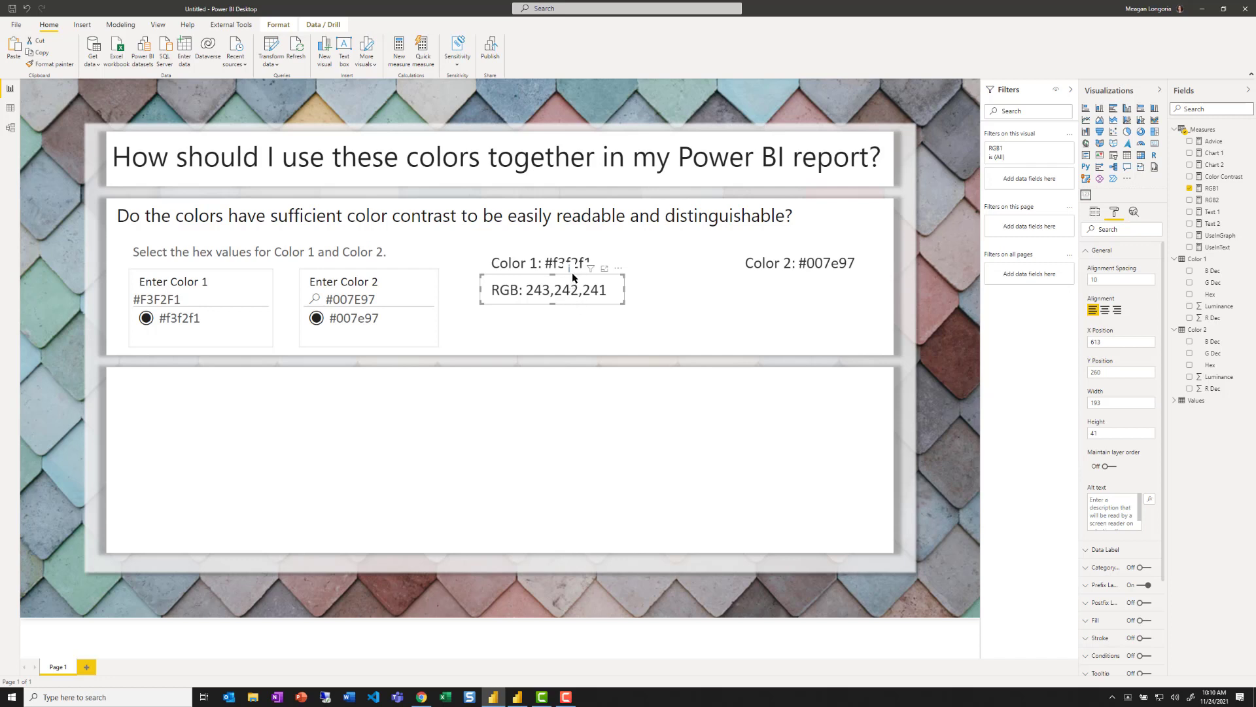
Place a copy of the RGB card beneath the Color 2 card and replace its data field with the RGB2 measure
key(ctrl+c)
key(ctrl+v)
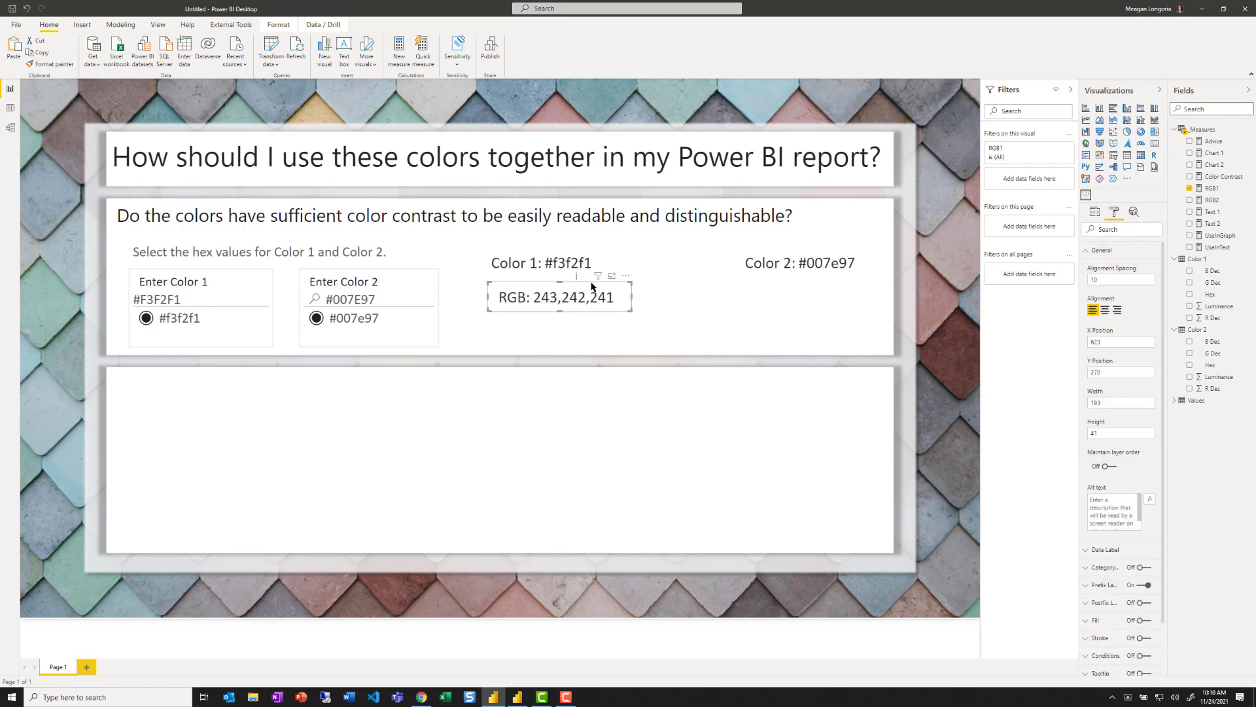
drag(573, 277, 846, 283)
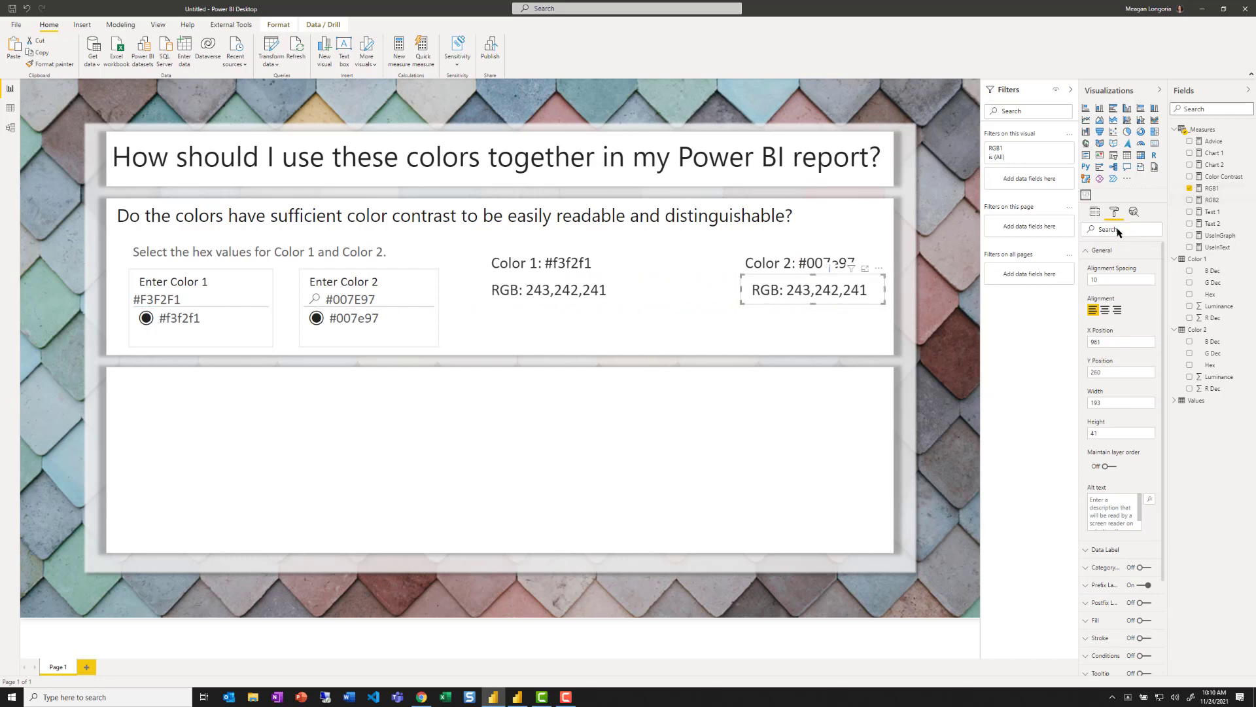
drag(1194, 202, 1119, 246)
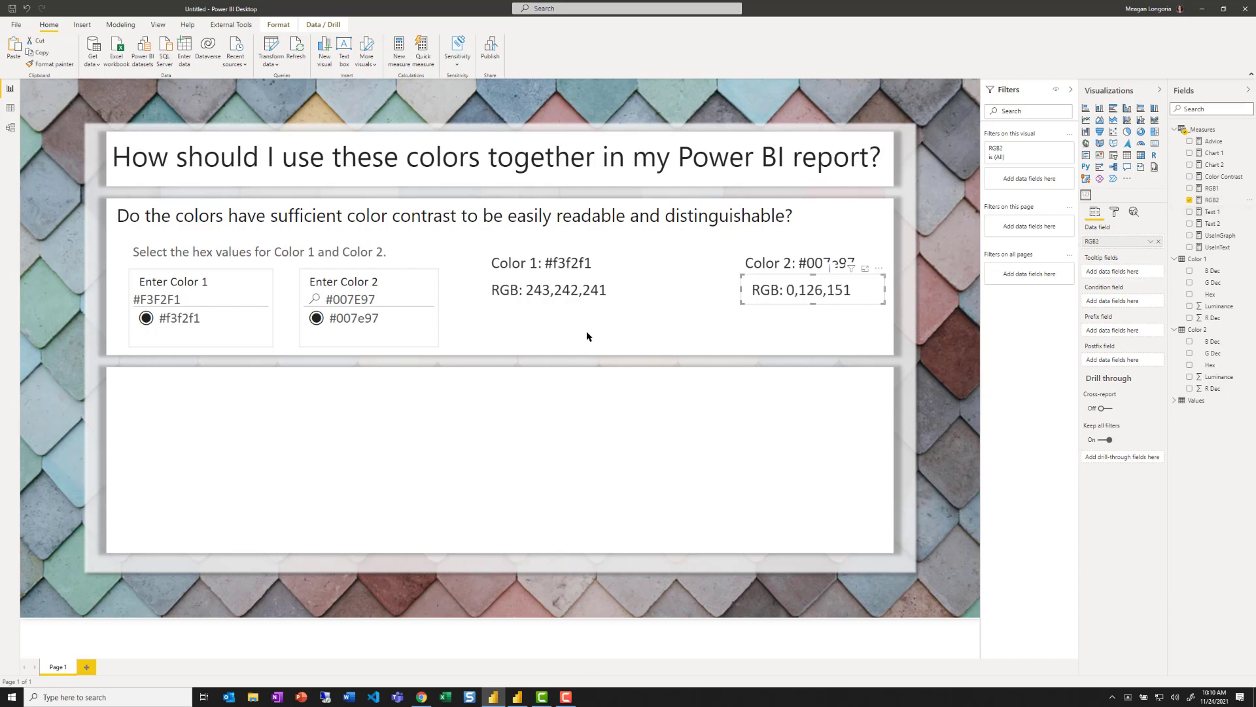
Place a copy of the Color 1 RGB card beneath it with Luminance from the Color 1 table as its data field
click(510, 300)
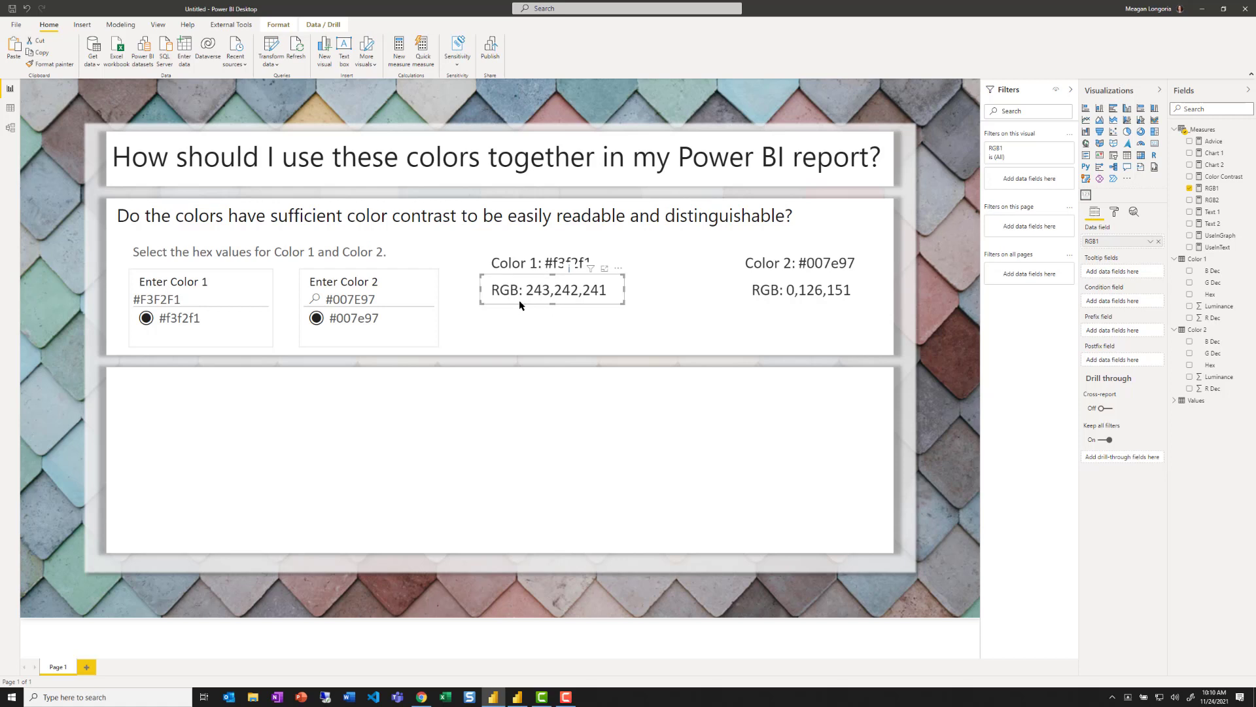
key(ctrl+c)
key(ctrl+v)
drag(519, 304, 515, 337)
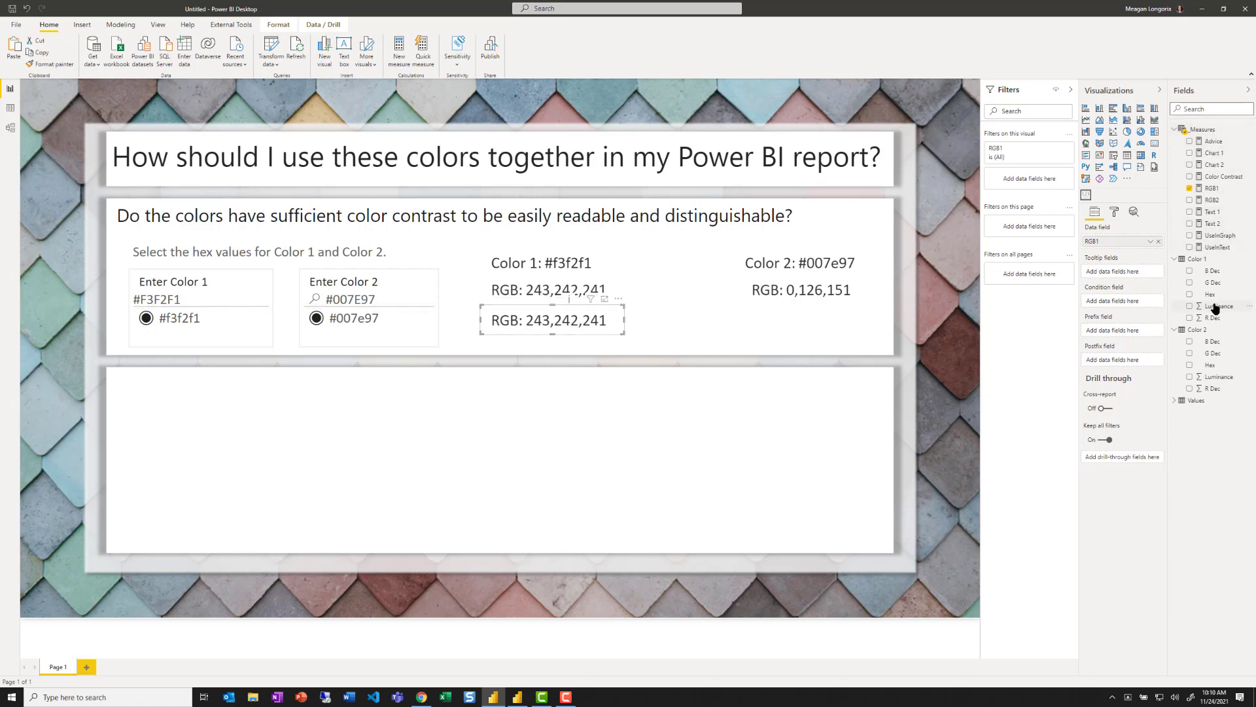
drag(1213, 310, 1126, 244)
Set the luminance card's data label to 4 decimal places and its prefix text to "Luminance:"
click(1114, 214)
click(1106, 269)
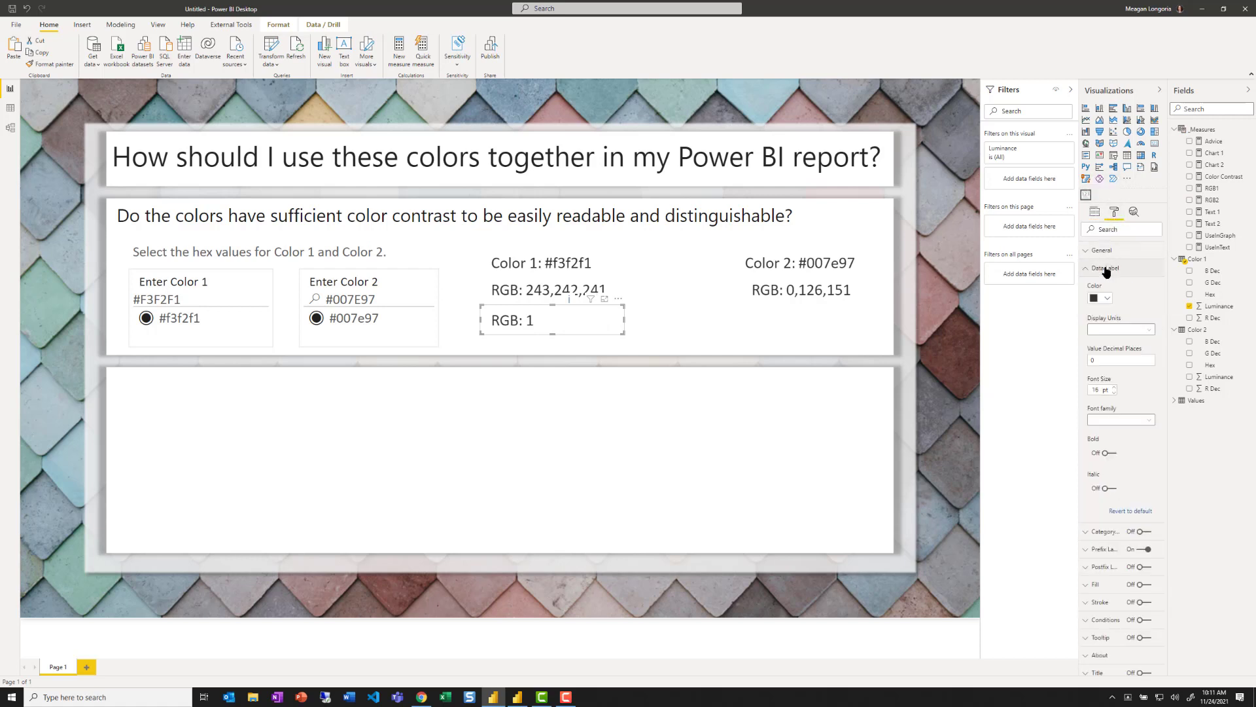
click(1140, 361)
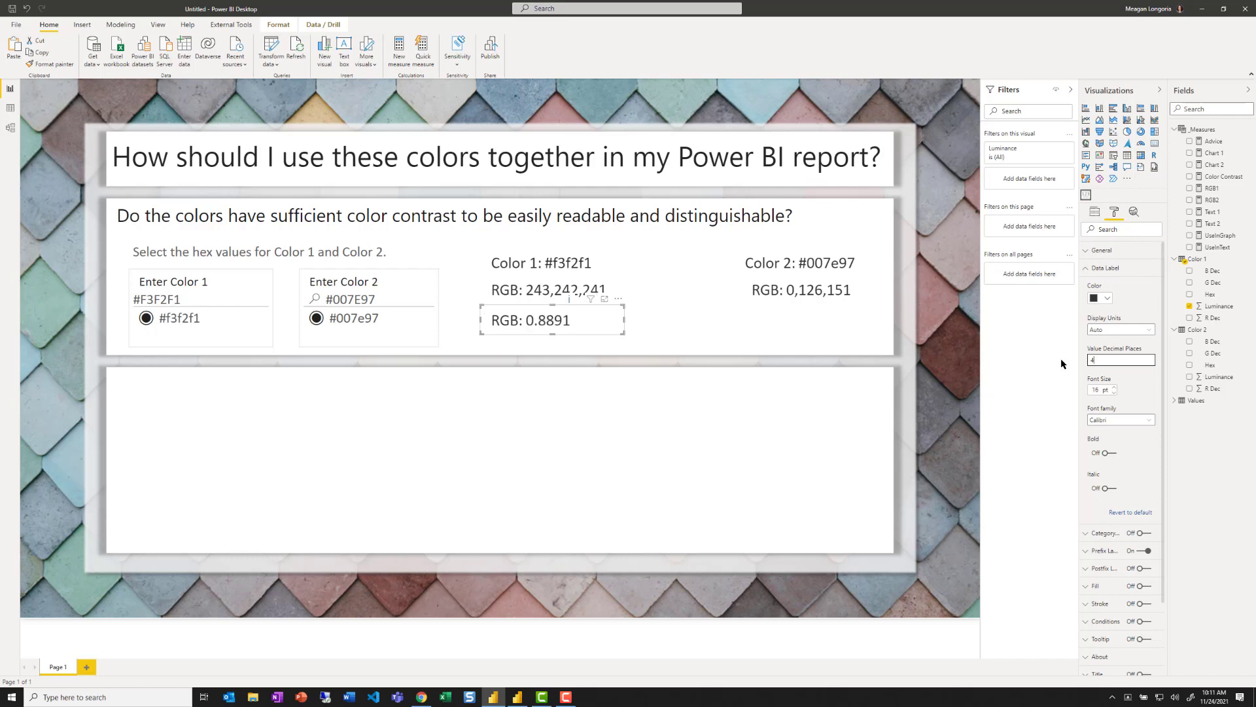
click(1104, 268)
click(1104, 303)
click(1106, 332)
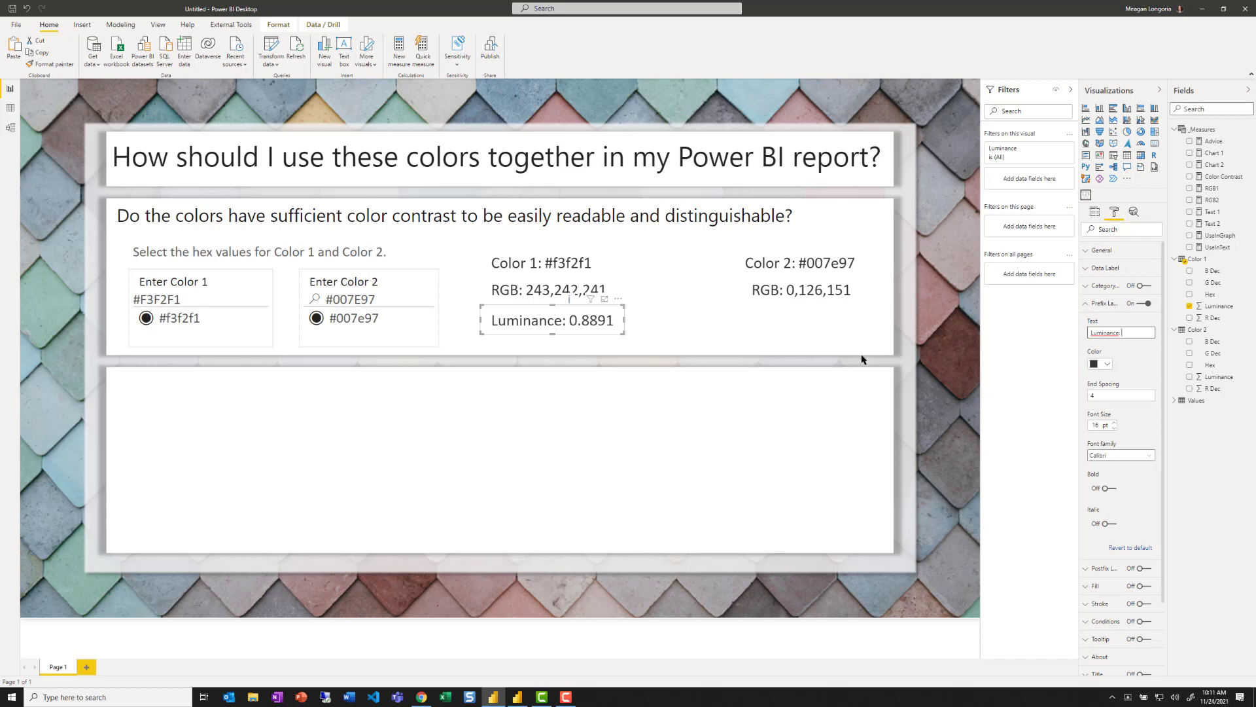
Place a copy of the luminance card beneath the Color 2 RGB card and use Luminance from the Color 2 table as its data field
drag(577, 311, 863, 309)
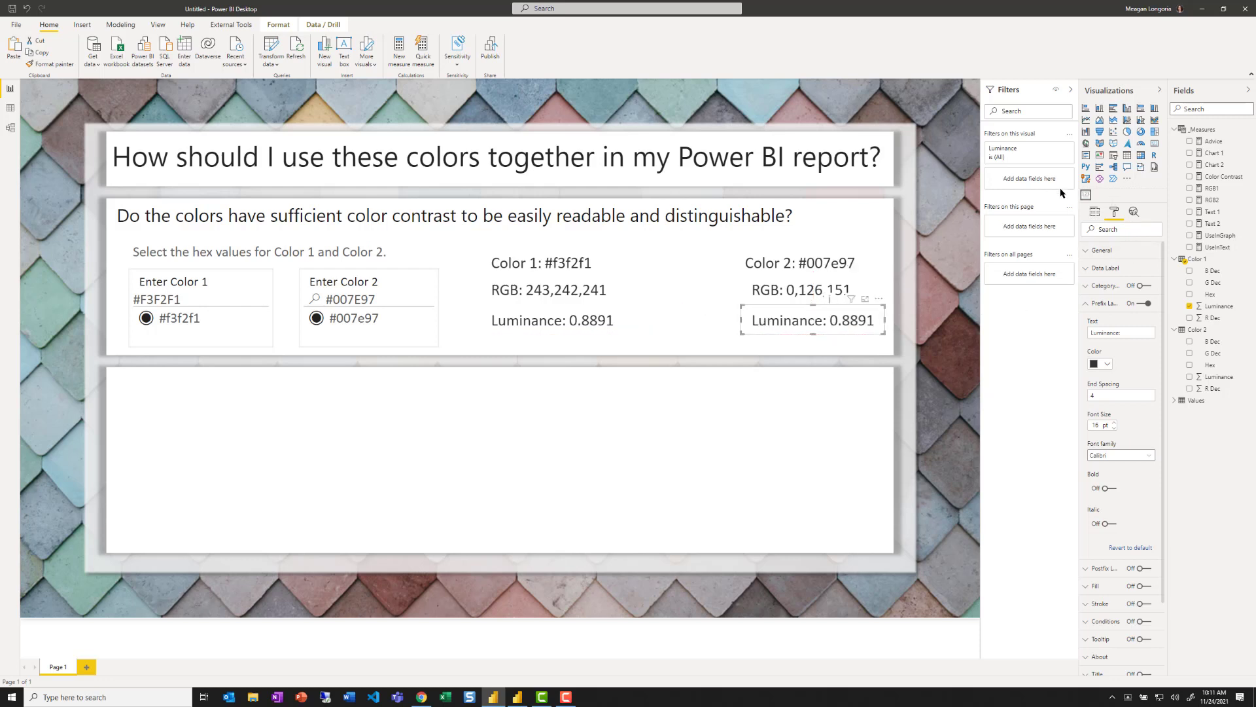
drag(1207, 377, 1073, 232)
click(1094, 214)
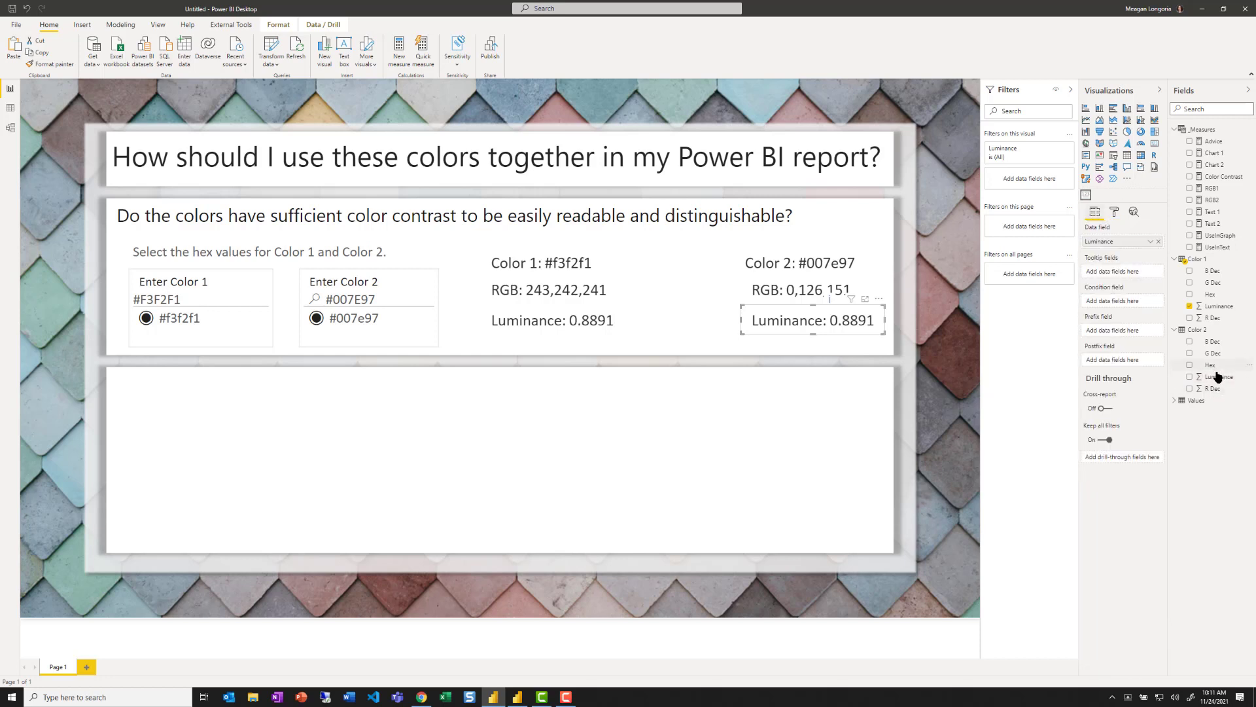
drag(1215, 376, 1114, 242)
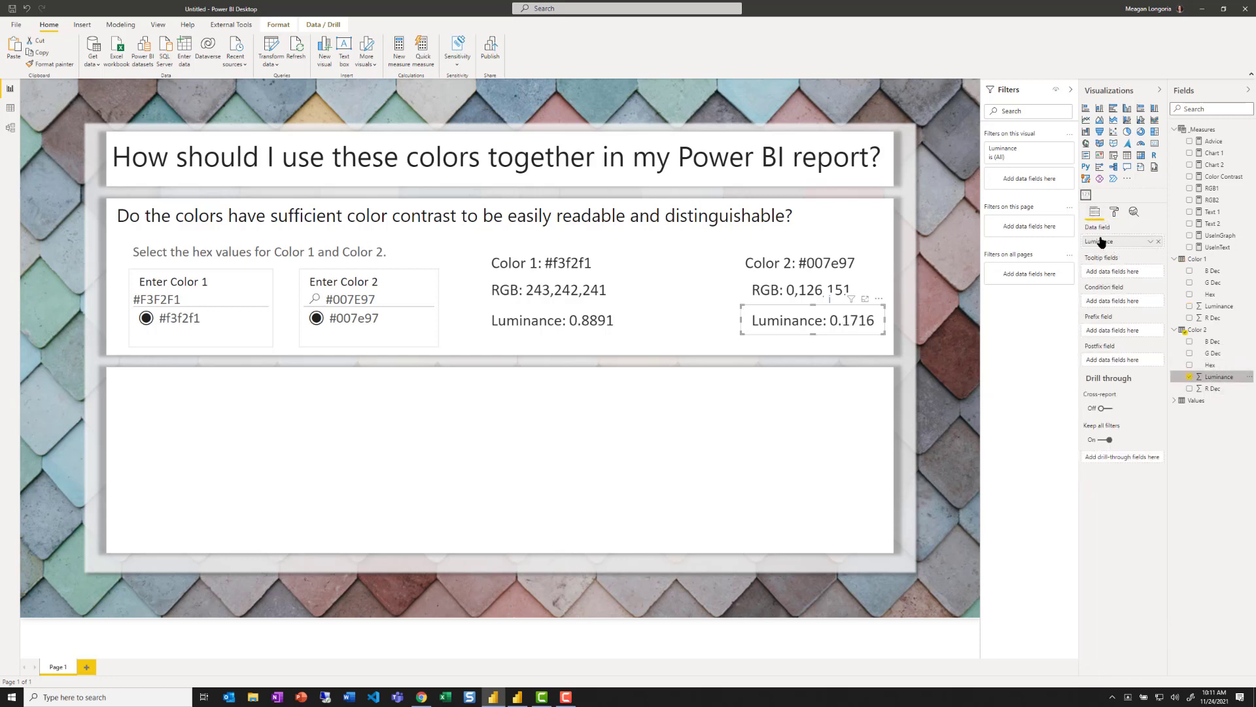
click(748, 286)
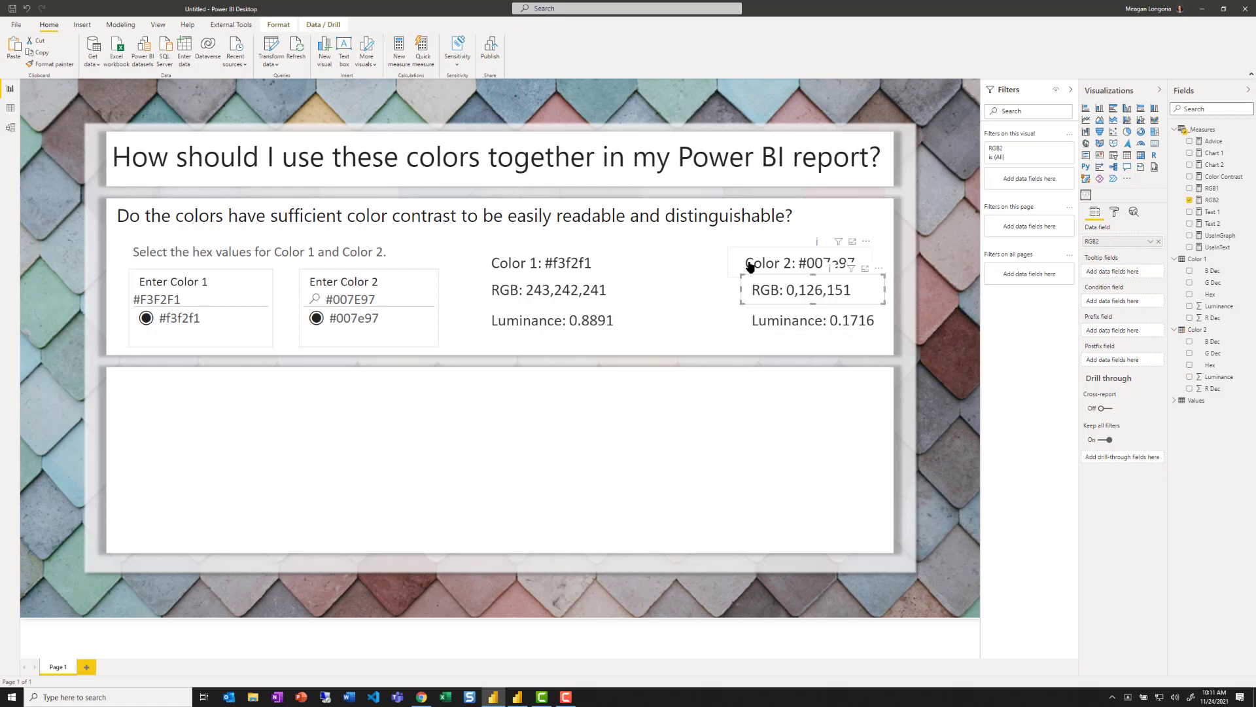
Set the alignment of the Color 2 hex card's content to left
click(748, 265)
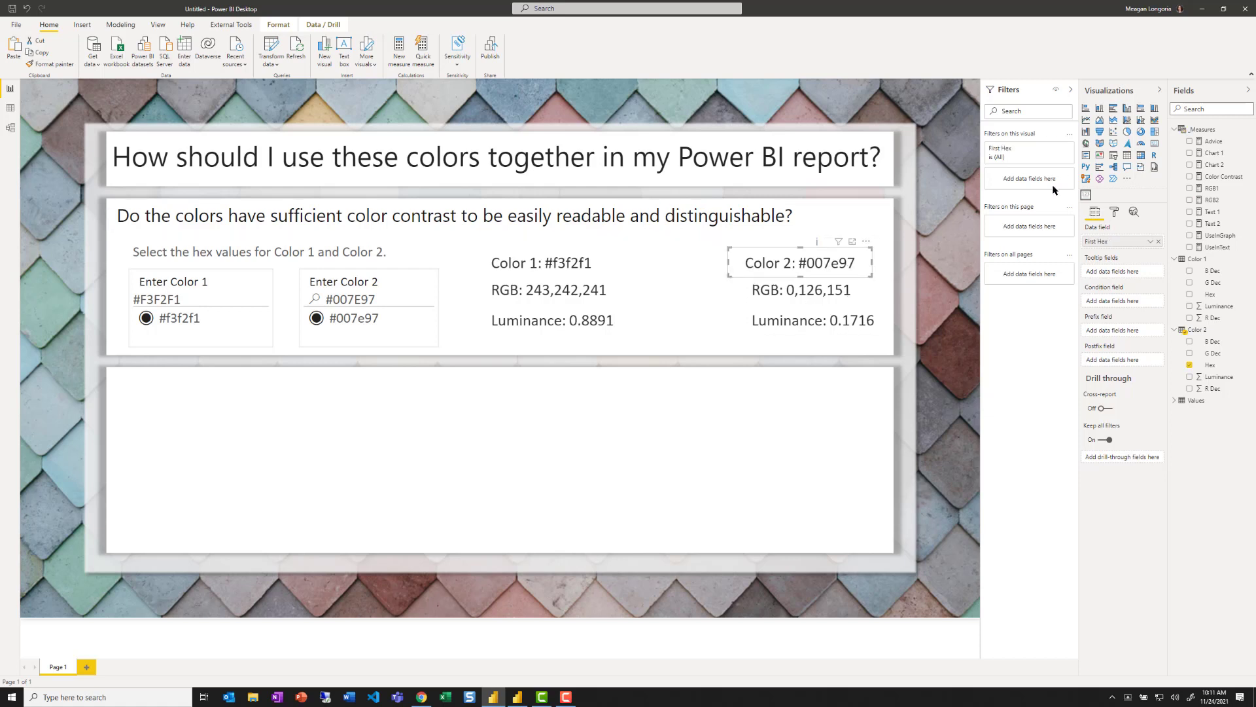
click(1115, 212)
click(1105, 250)
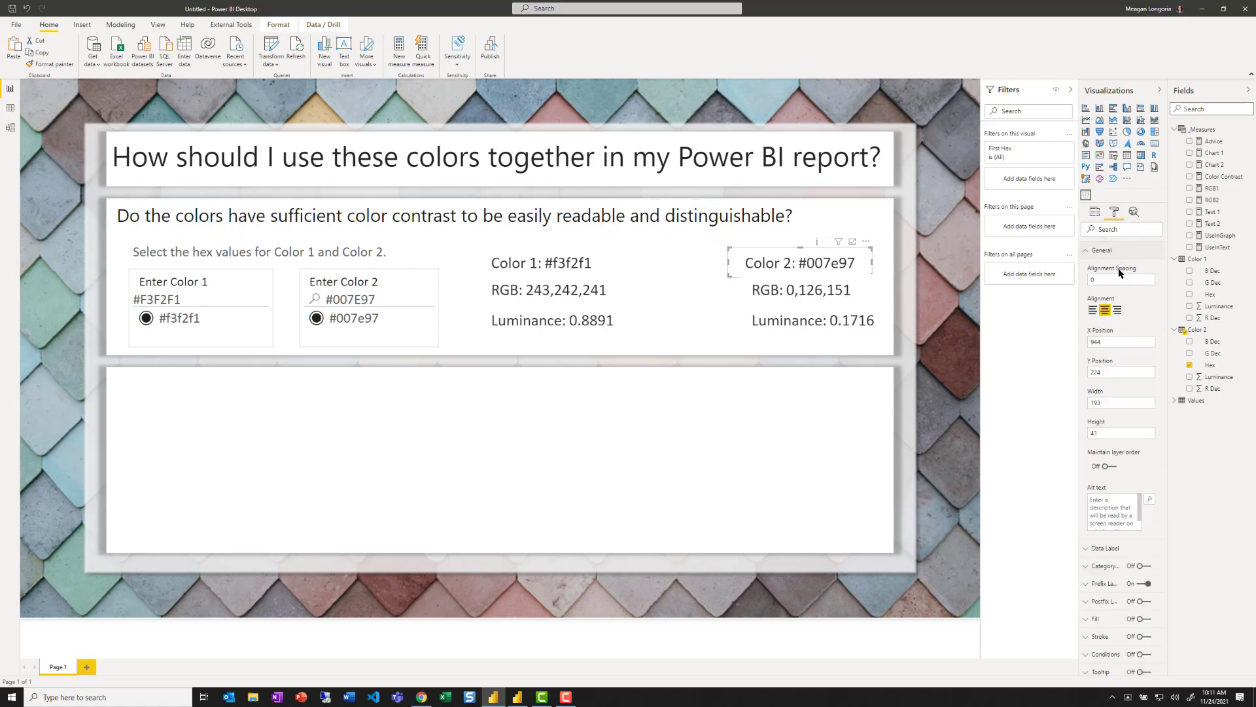
click(1091, 310)
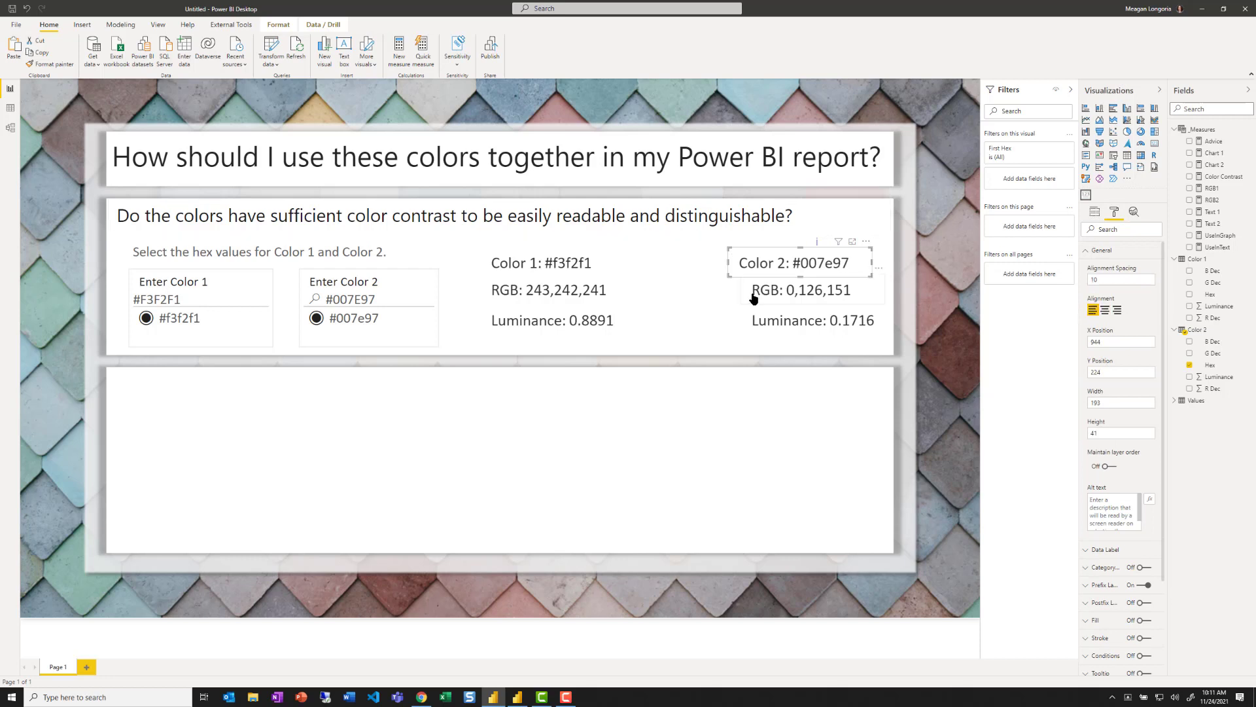
Align the Color 2 hex, RGB and luminance cards along their left edges
click(757, 297)
ctrl+click(748, 322)
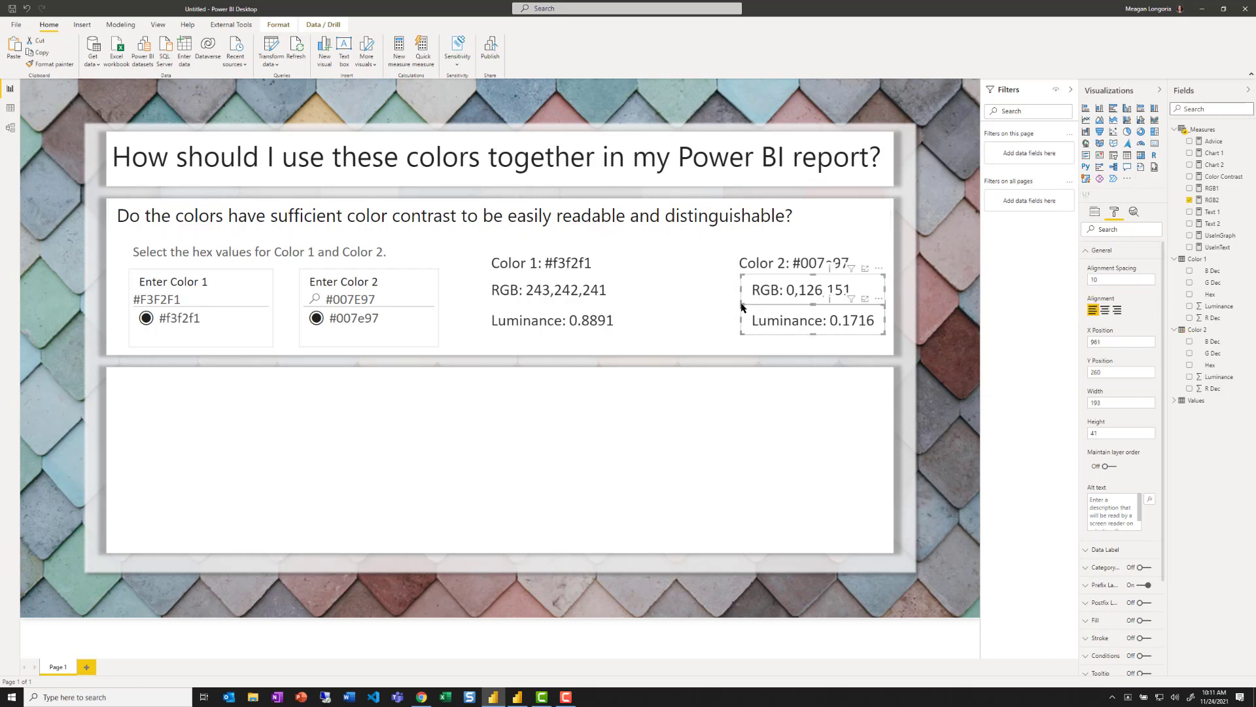
ctrl+click(750, 268)
click(279, 25)
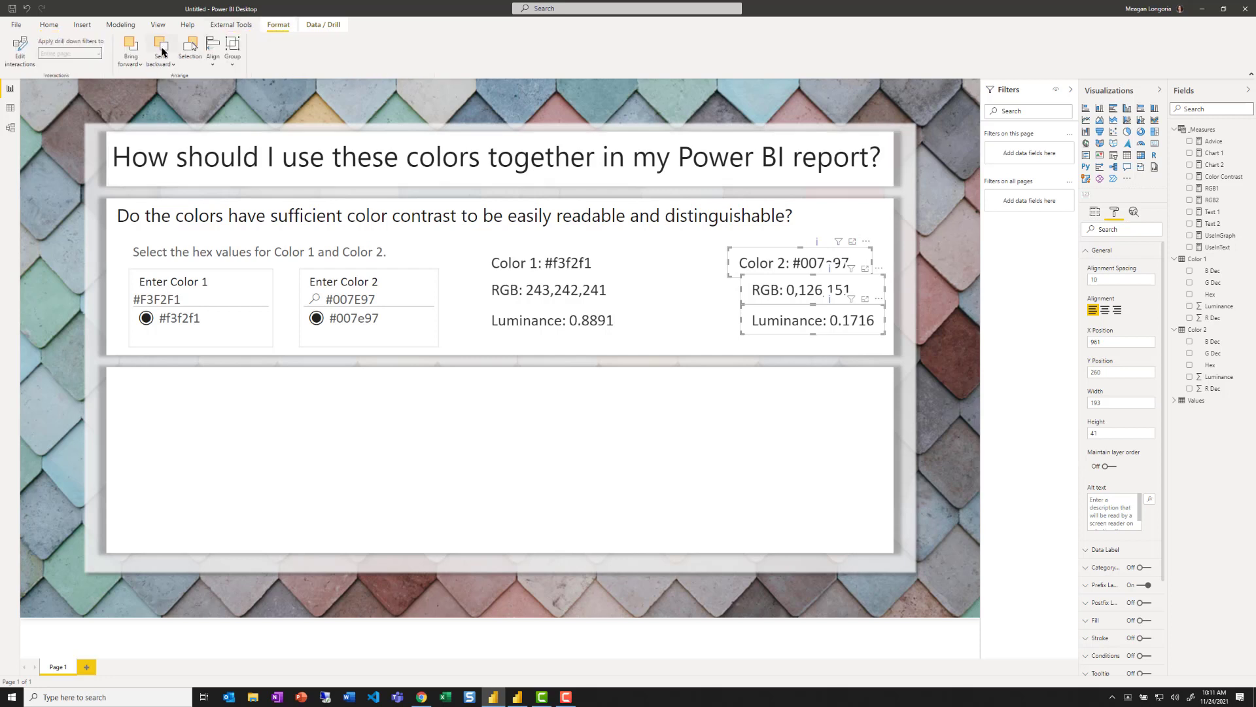
click(213, 49)
click(211, 80)
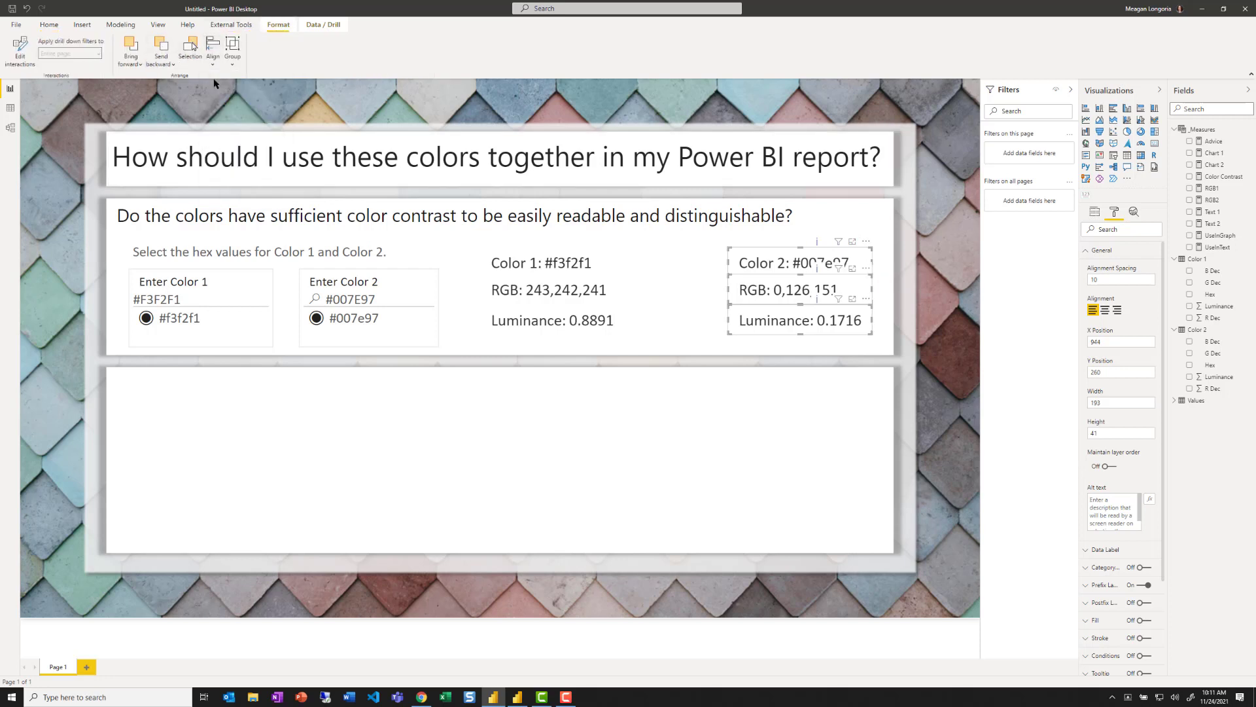
click(675, 287)
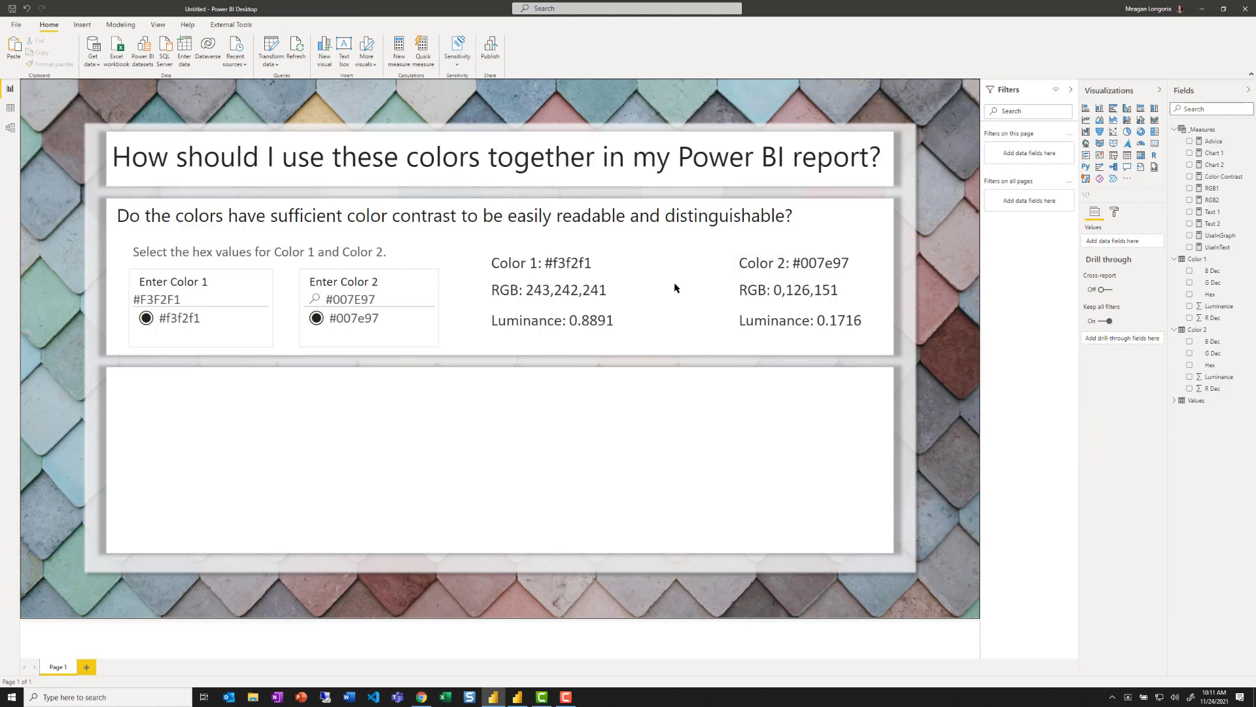
Distribute the Color 1 hex, RGB and luminance cards vertically
click(519, 288)
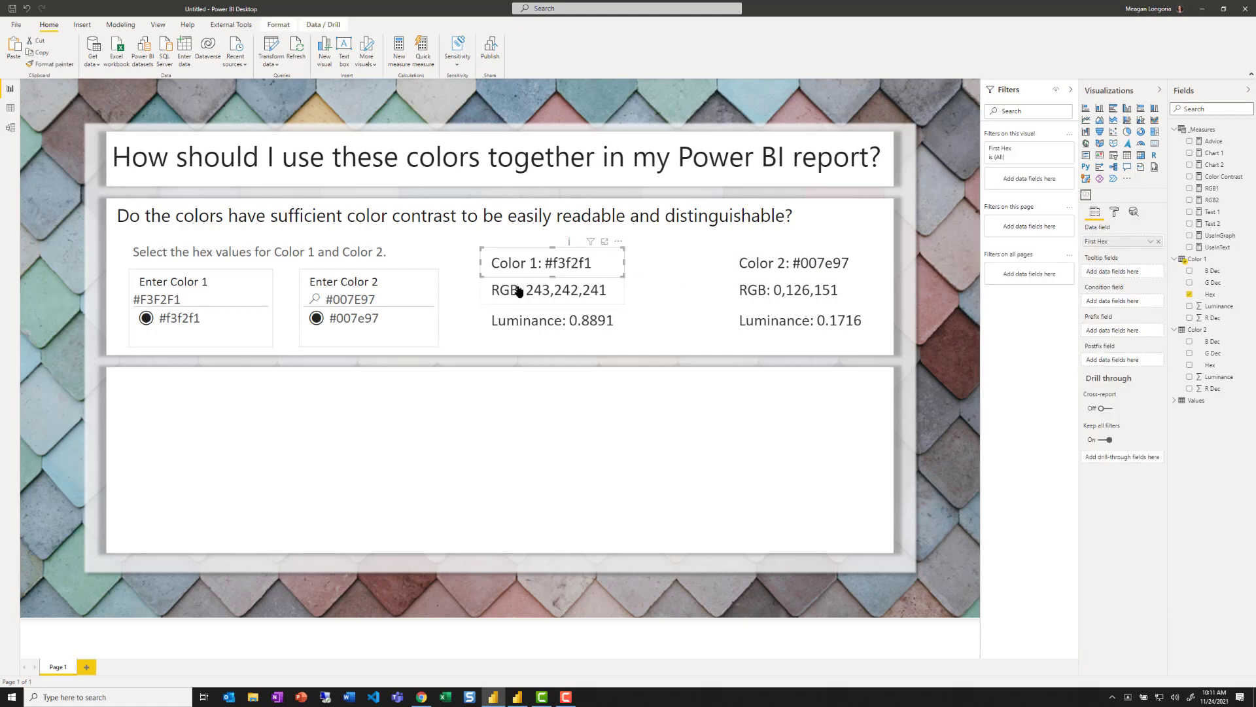
ctrl+click(513, 320)
ctrl+click(516, 263)
click(275, 26)
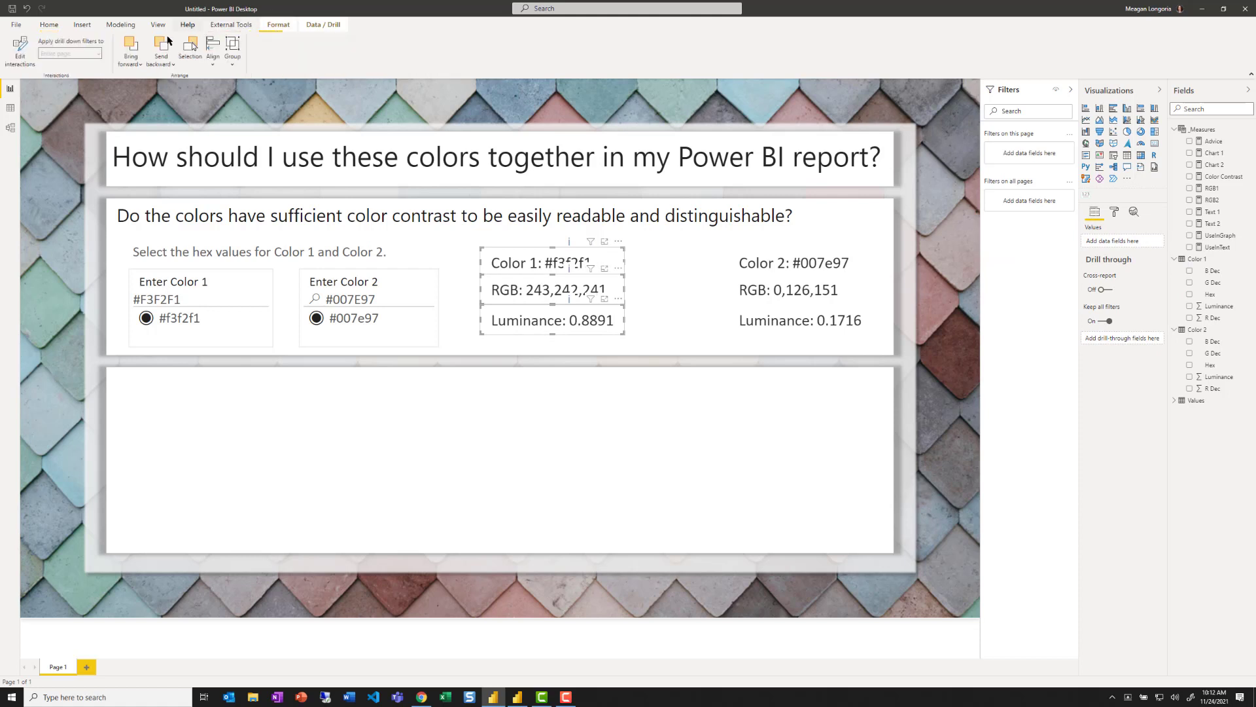
click(213, 51)
click(249, 200)
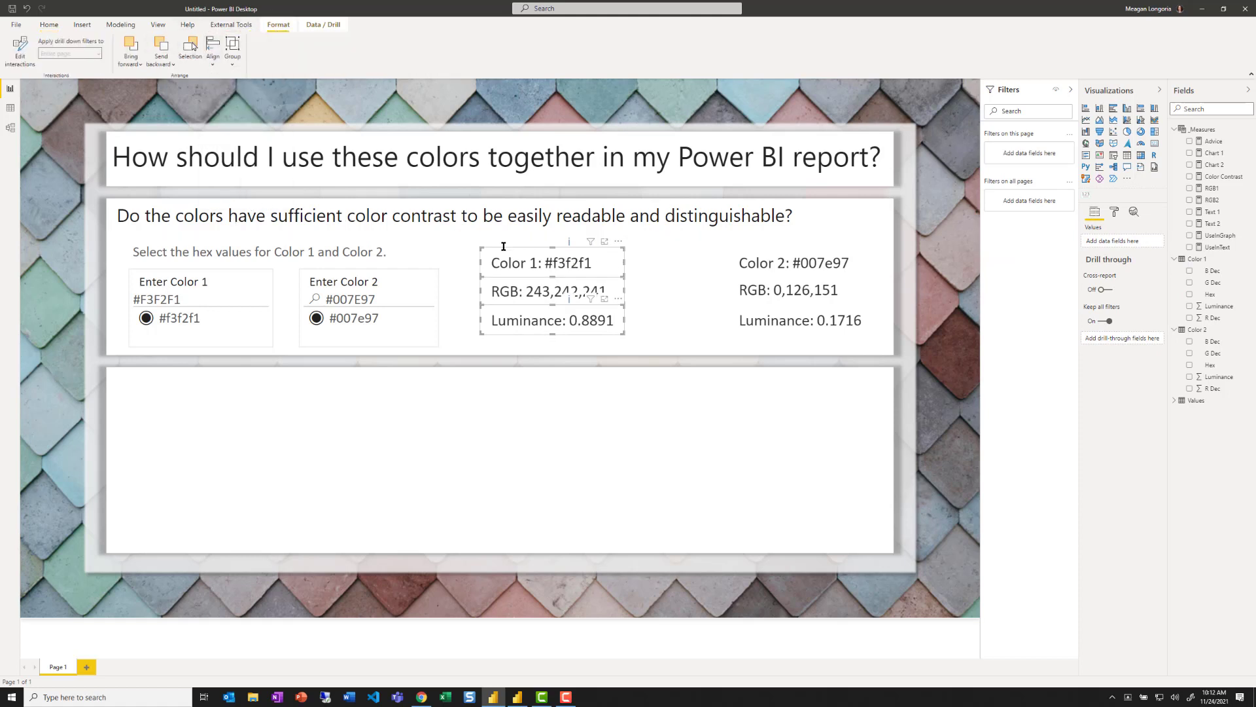
Distribute the Color 2 hex, RGB and luminance cards vertically
click(752, 265)
ctrl+click(751, 291)
ctrl+click(751, 320)
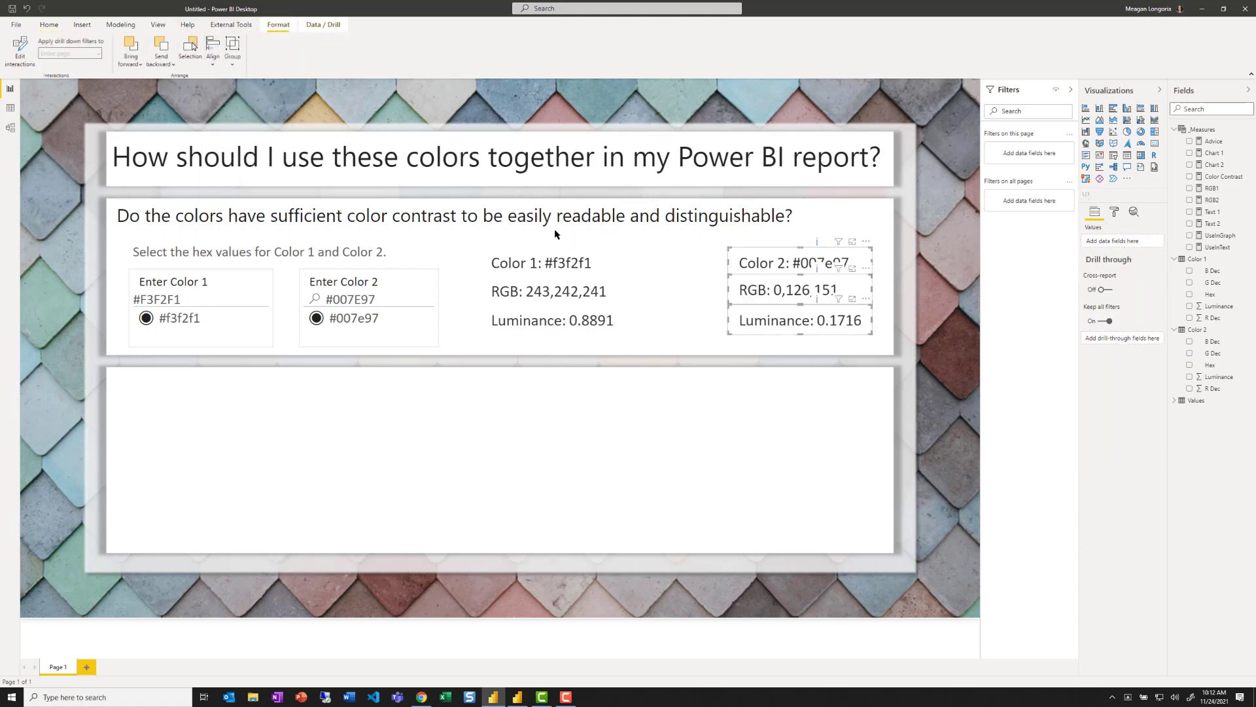
click(213, 51)
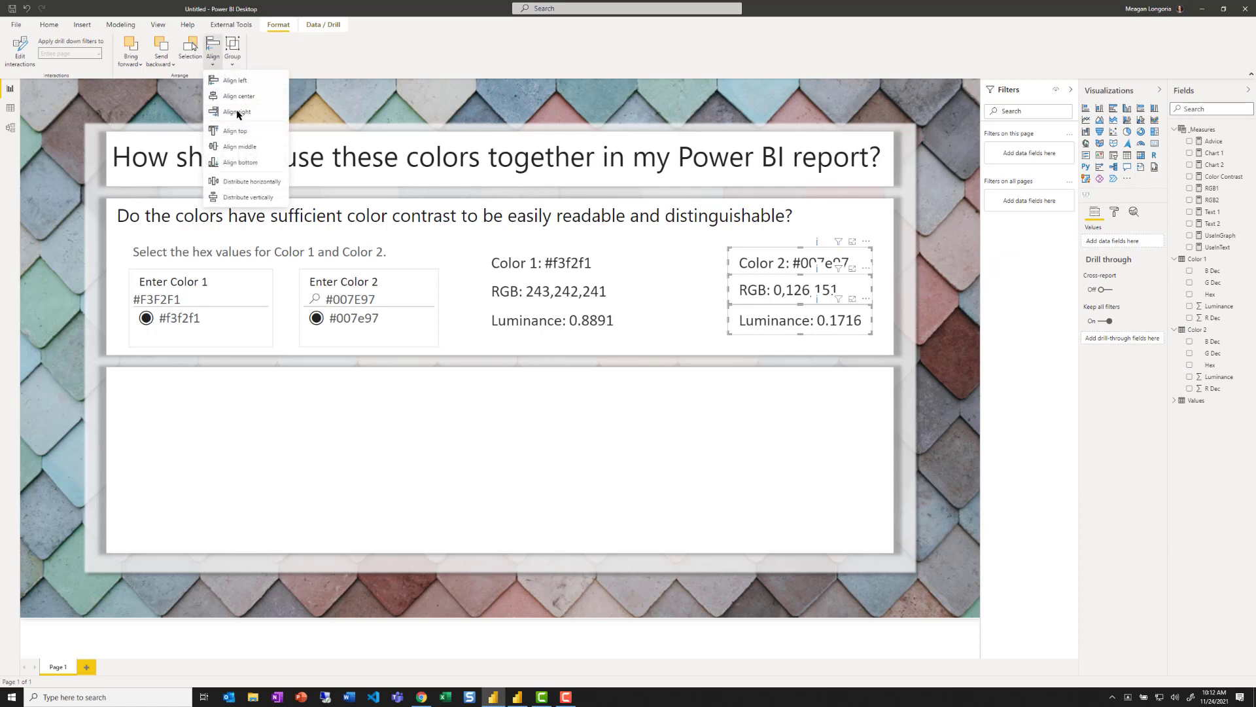
click(255, 197)
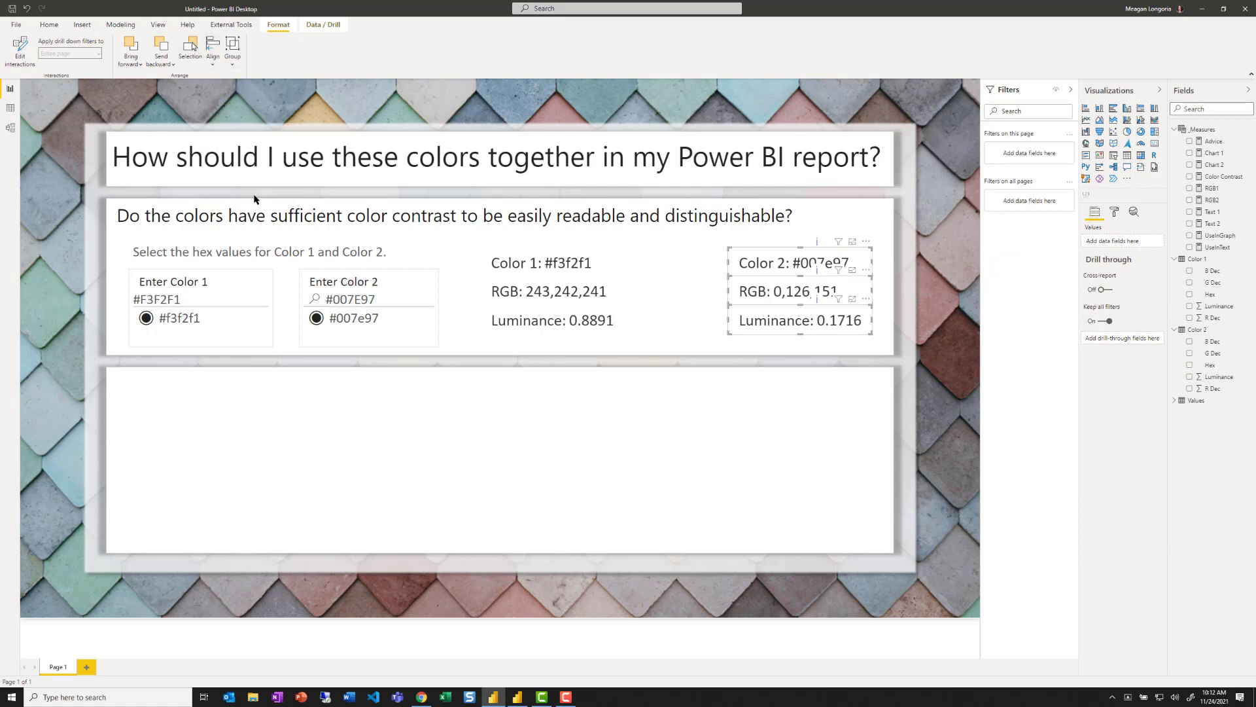
click(675, 320)
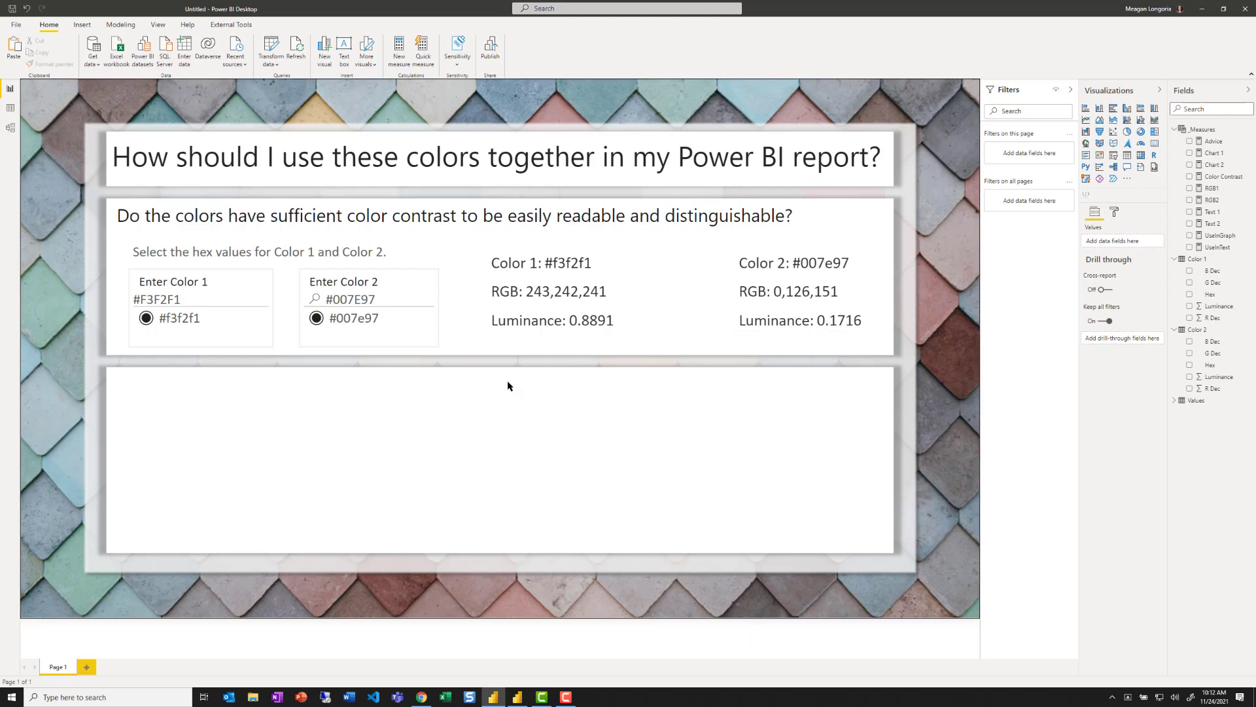
Search the available Power BI visuals for "enlight" and import the Enlighten Data Story visual into the report
click(1127, 180)
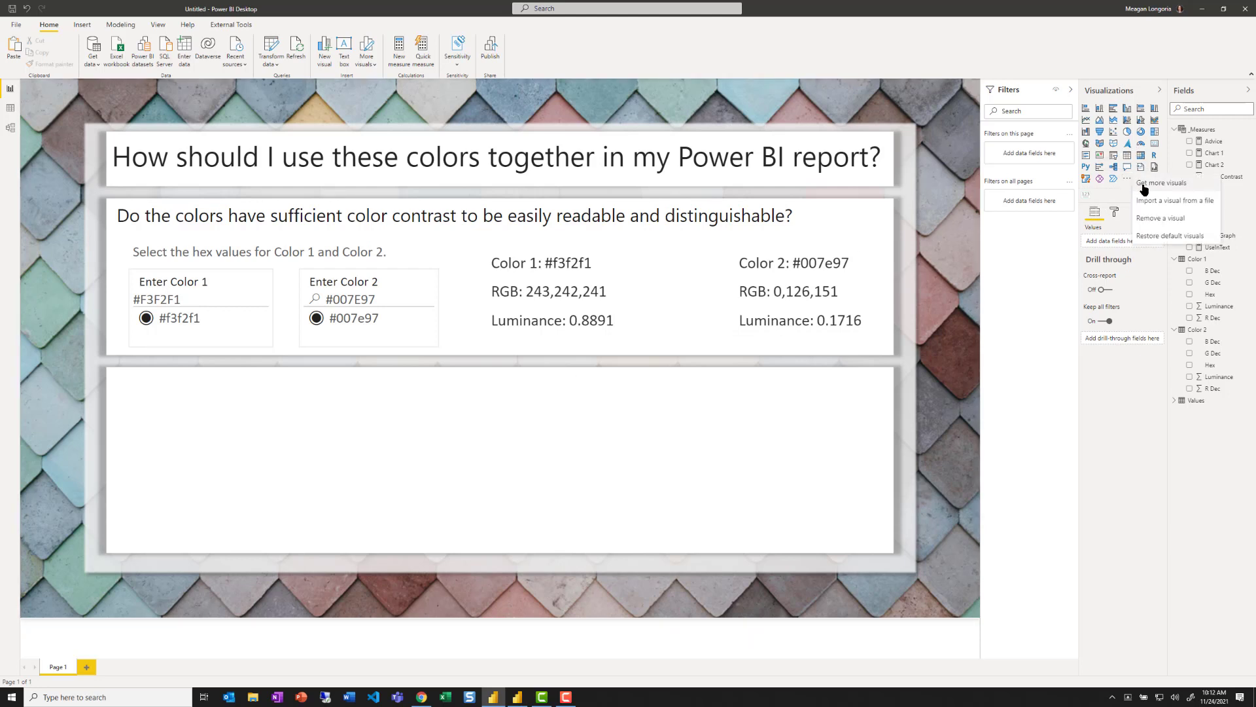
click(1143, 186)
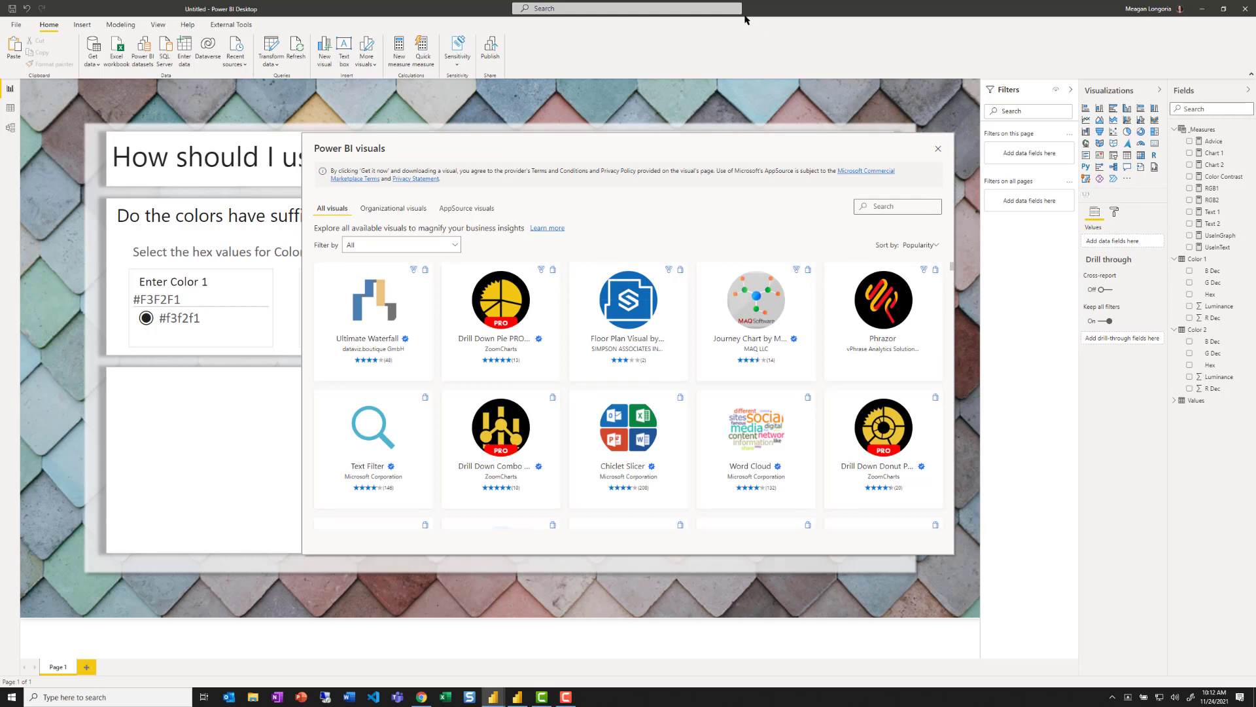
text(enlight)
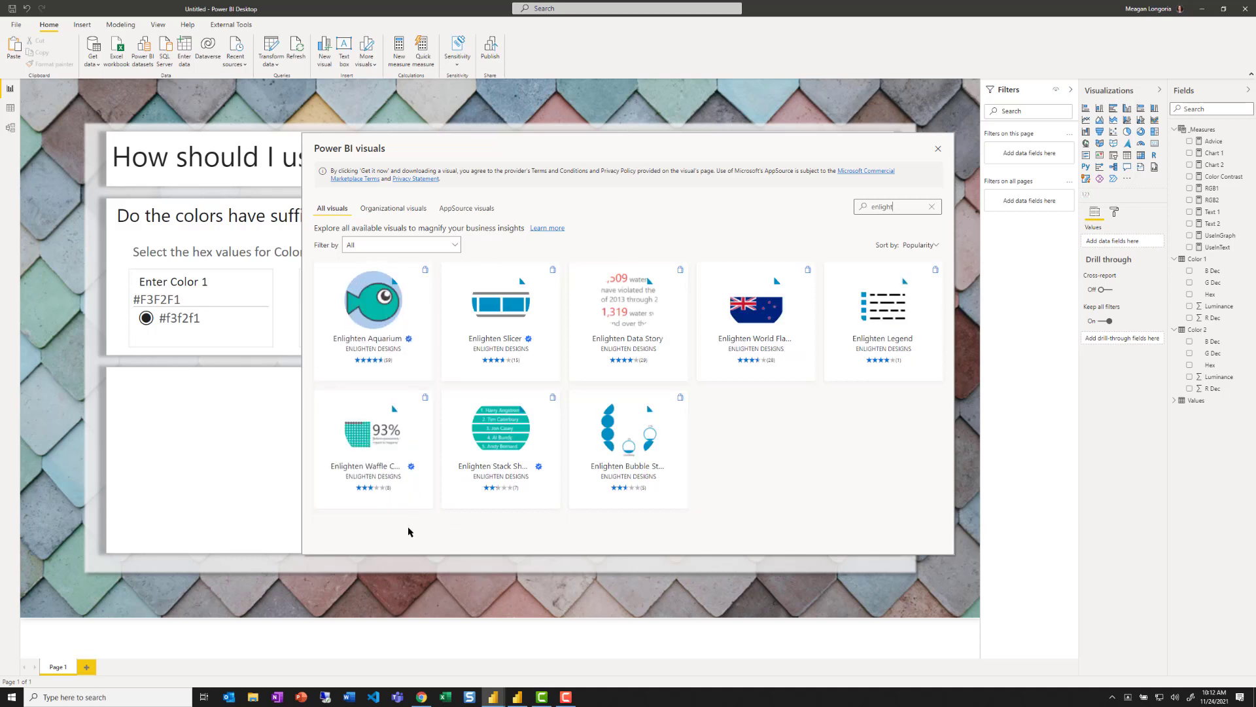
click(606, 311)
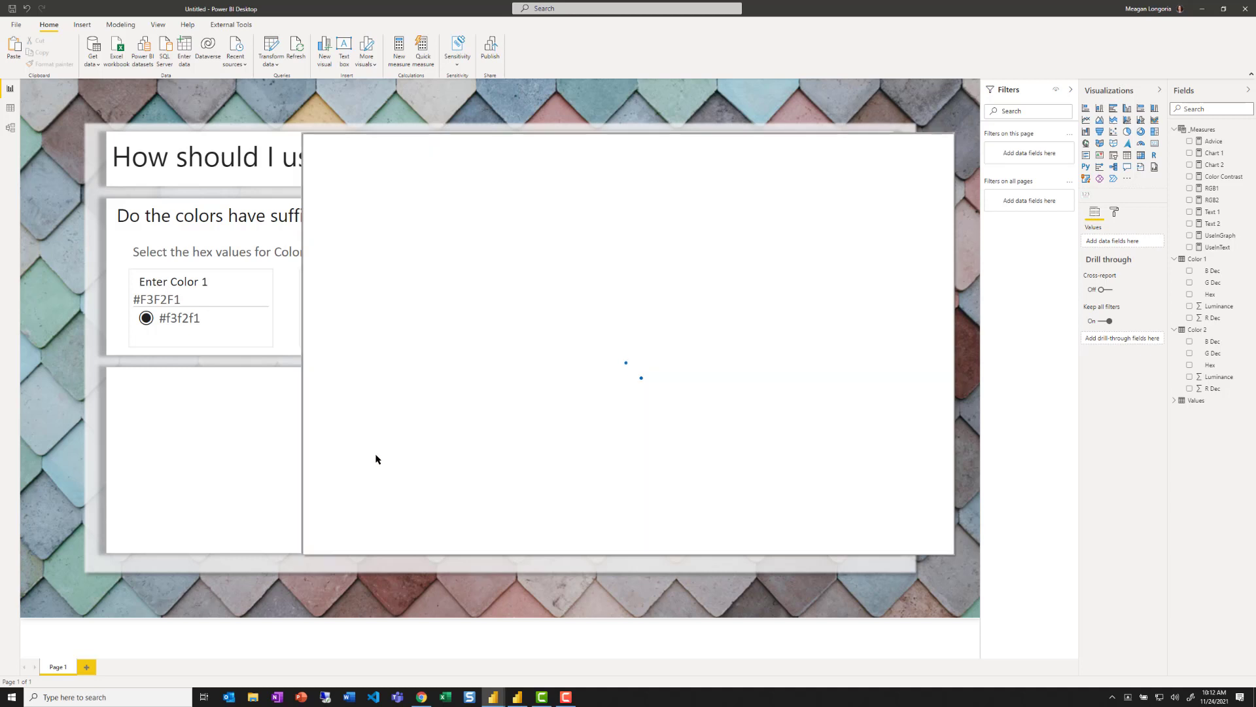
click(381, 291)
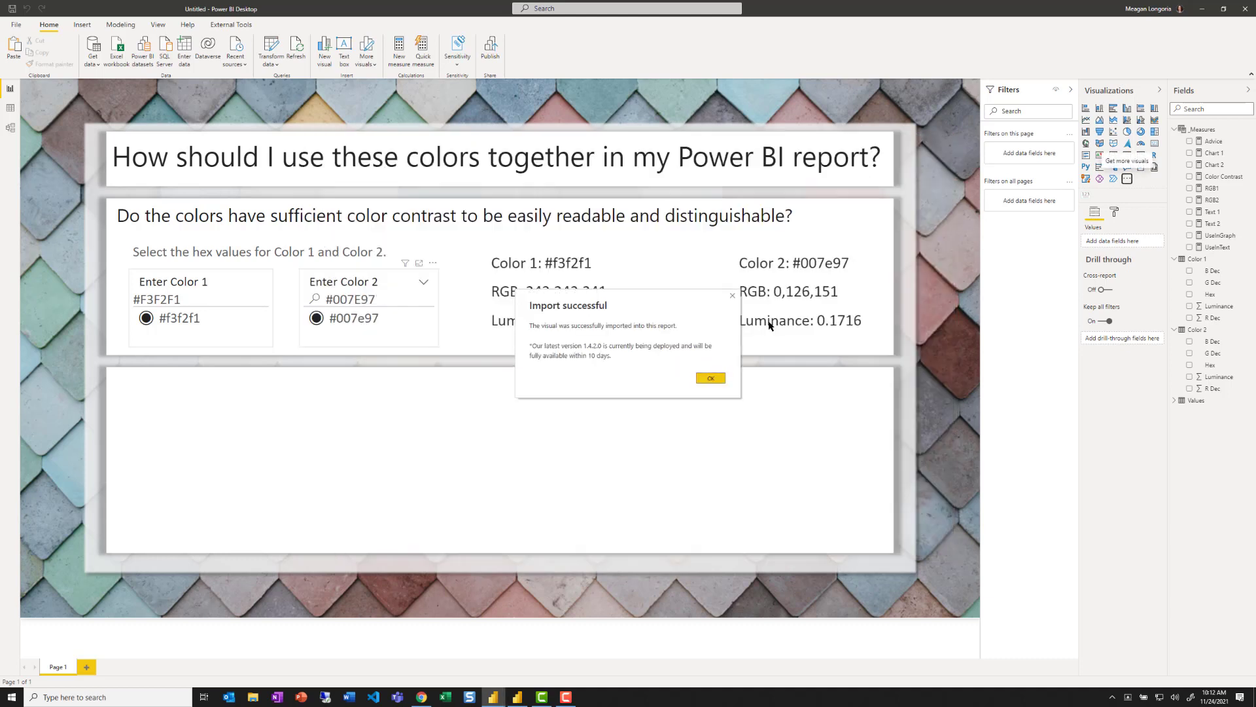
click(711, 379)
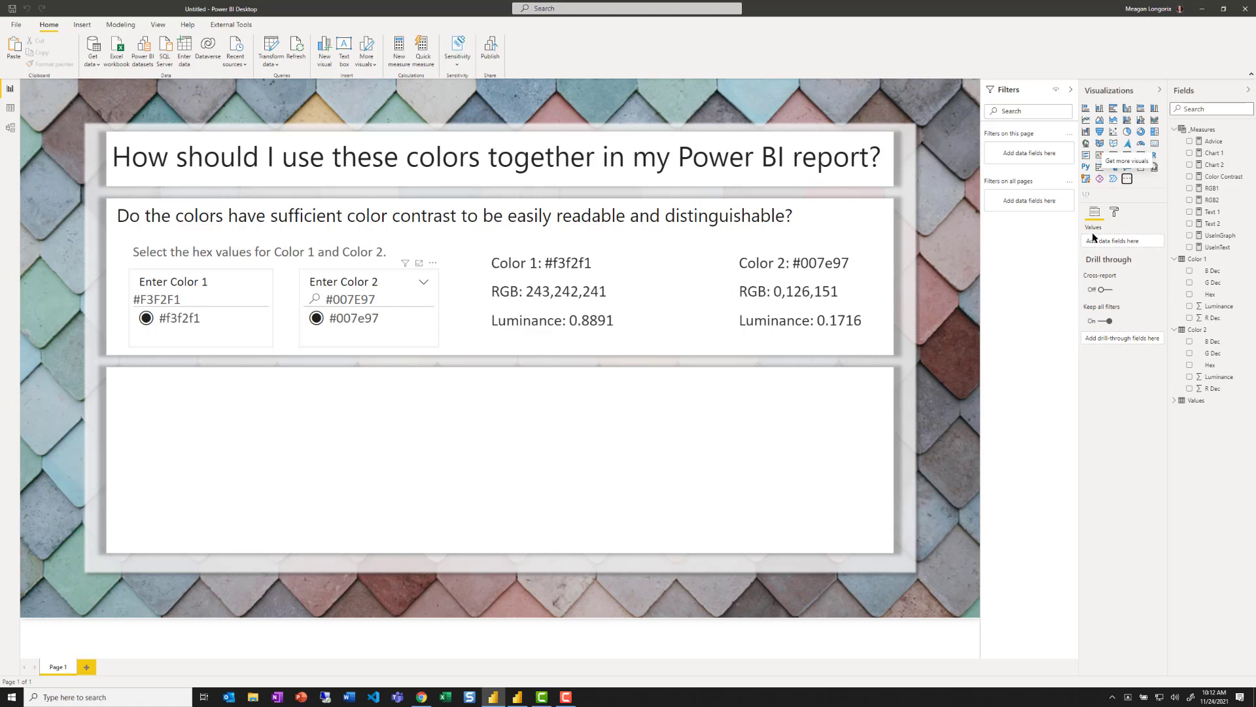
Place a short, wide Enlighten Data Story visual spanning beneath both luminance cards, with the Color Contrast measure as its data value
click(1099, 194)
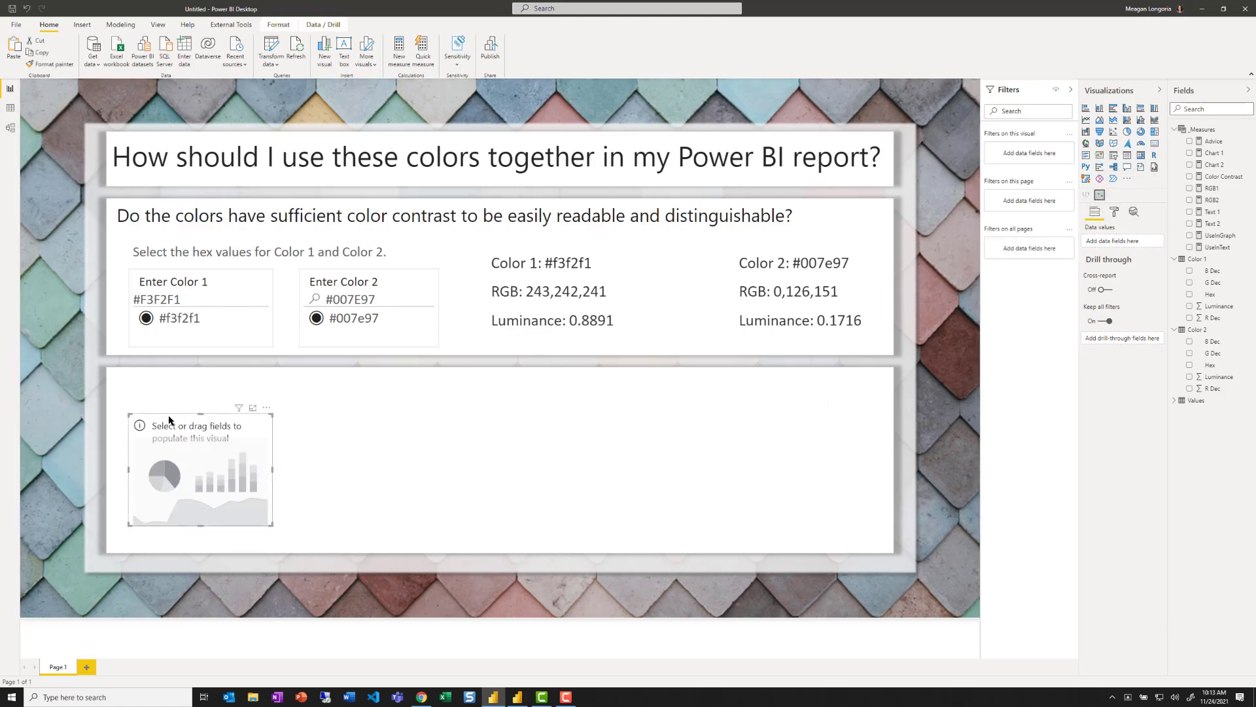
drag(164, 429, 522, 390)
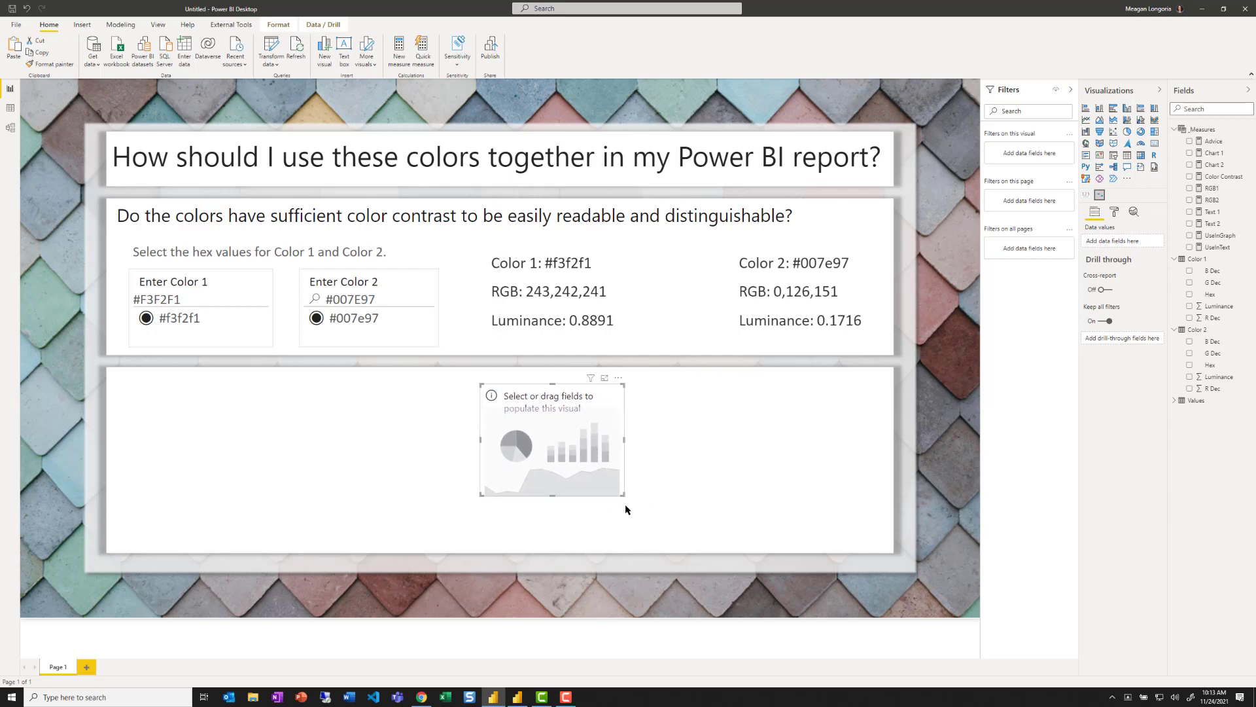
drag(617, 493, 868, 434)
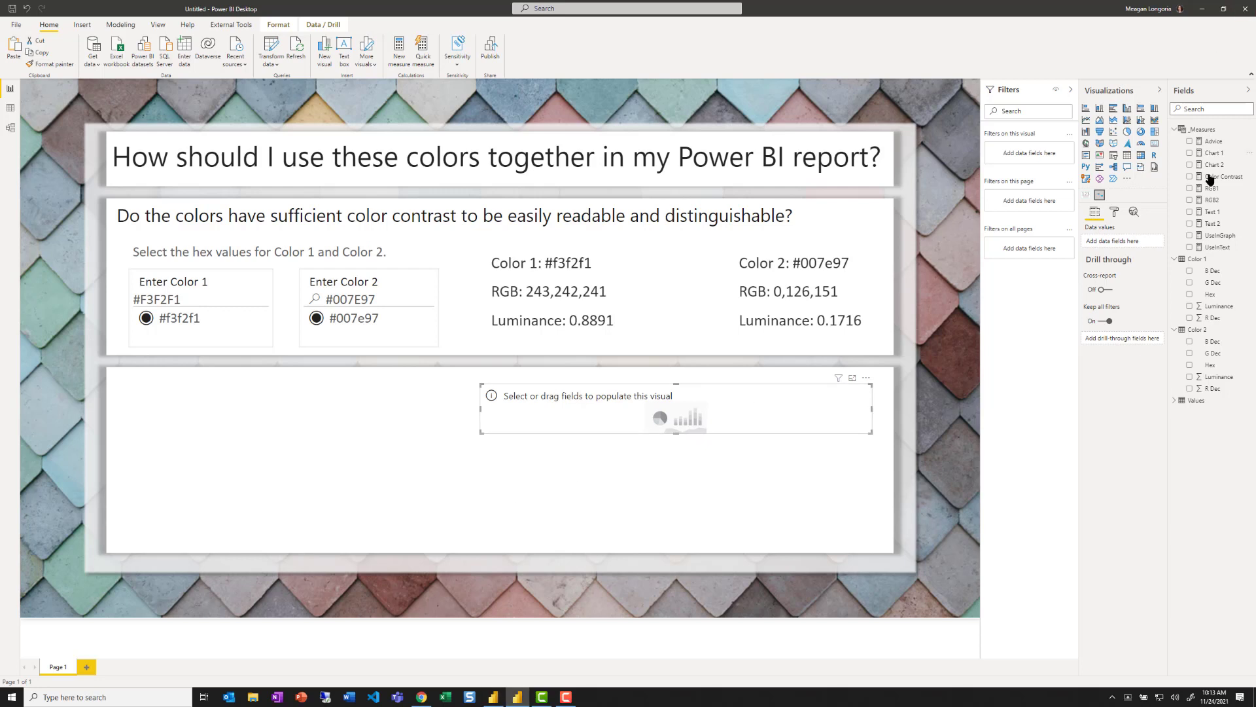
drag(1214, 177, 1114, 241)
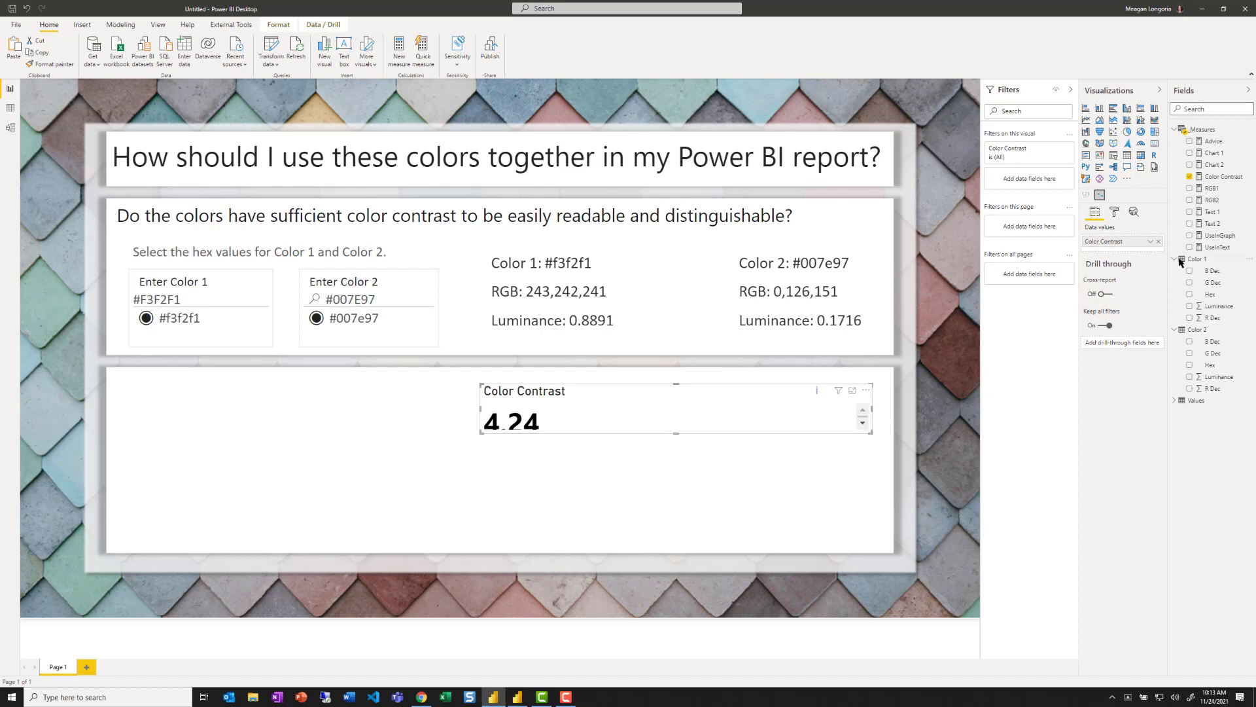
Set the data story's text to "Contrast Ratio: #:1"
click(1113, 213)
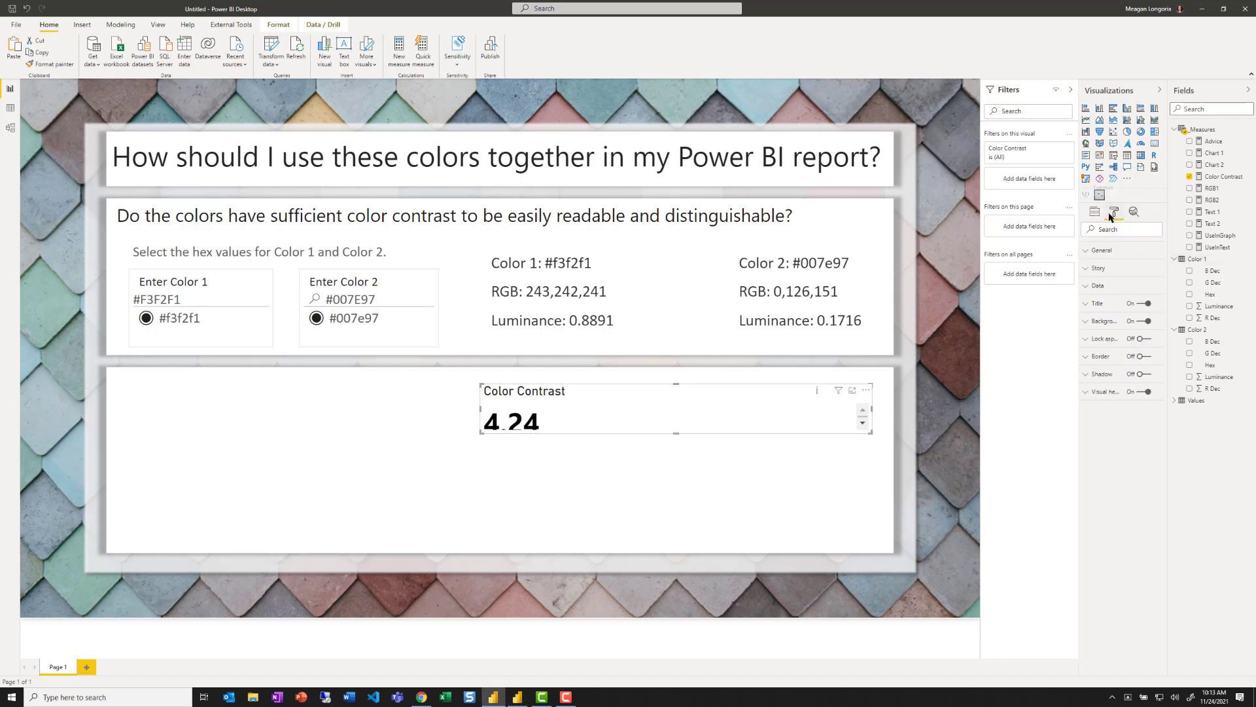
click(1106, 268)
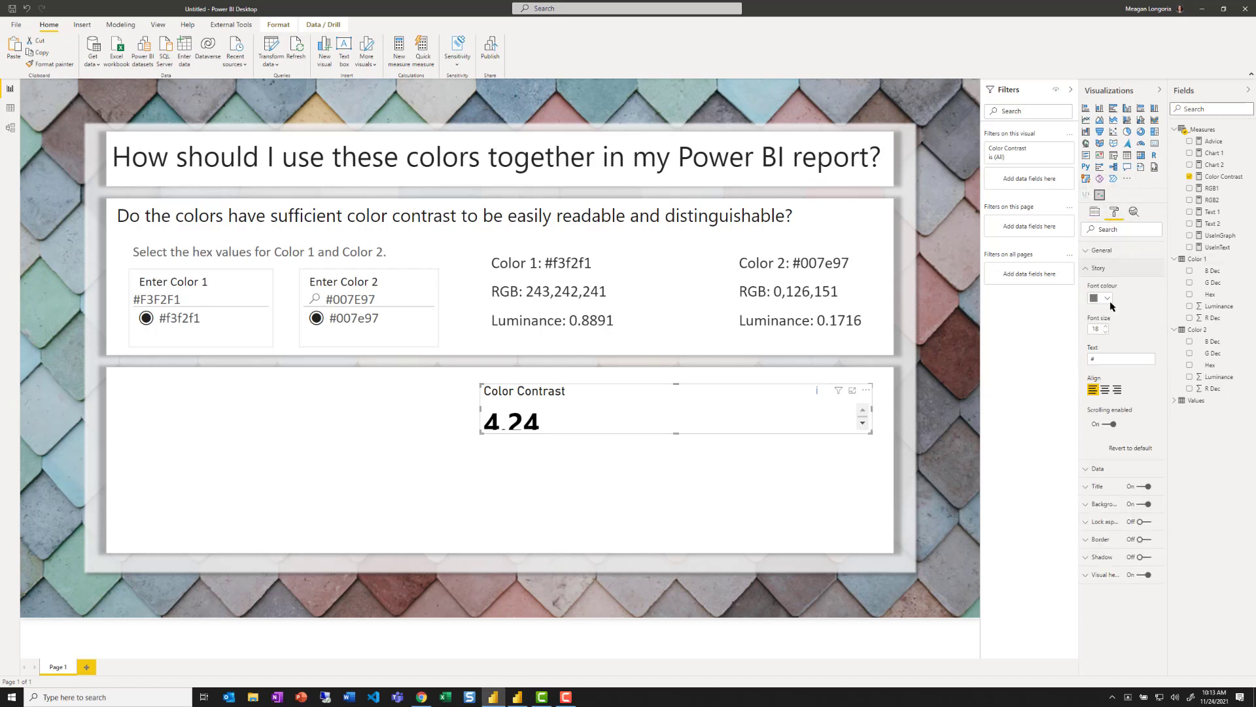
click(1103, 359)
text(Contrast Ratio: #:1)
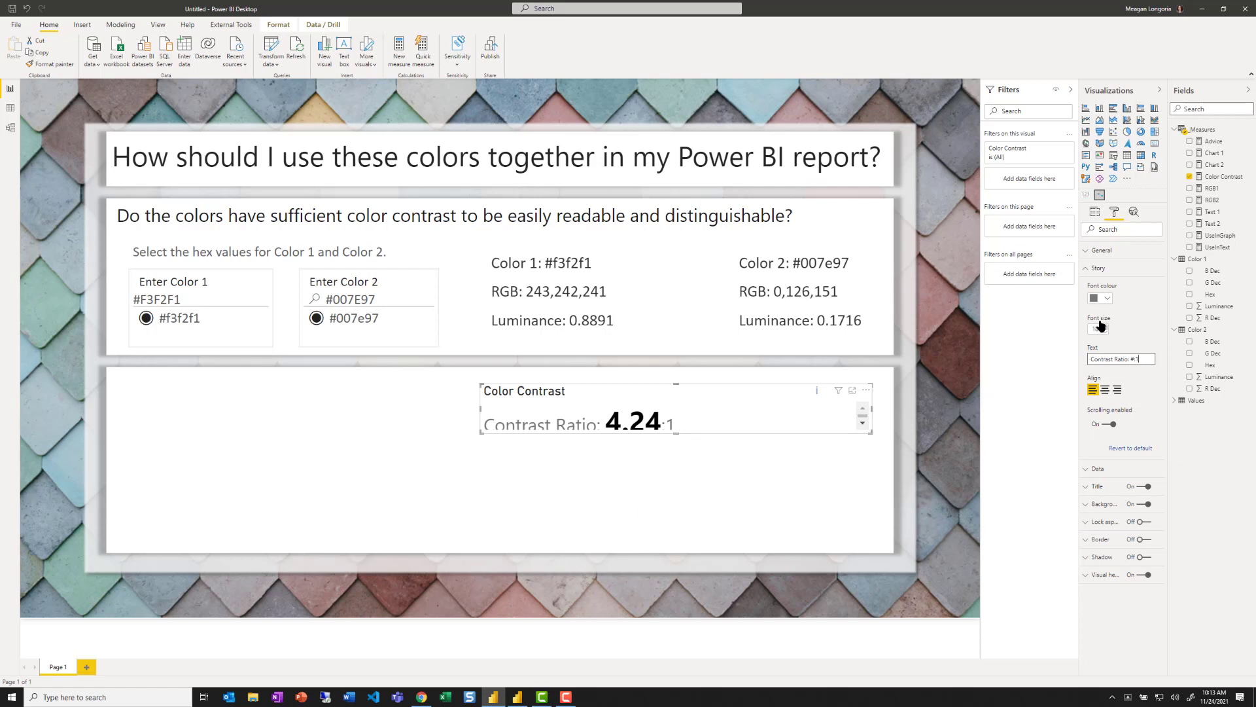
Set the story text's font size to 16 and its font color to a dark gray theme shade
drag(1101, 330, 1083, 331)
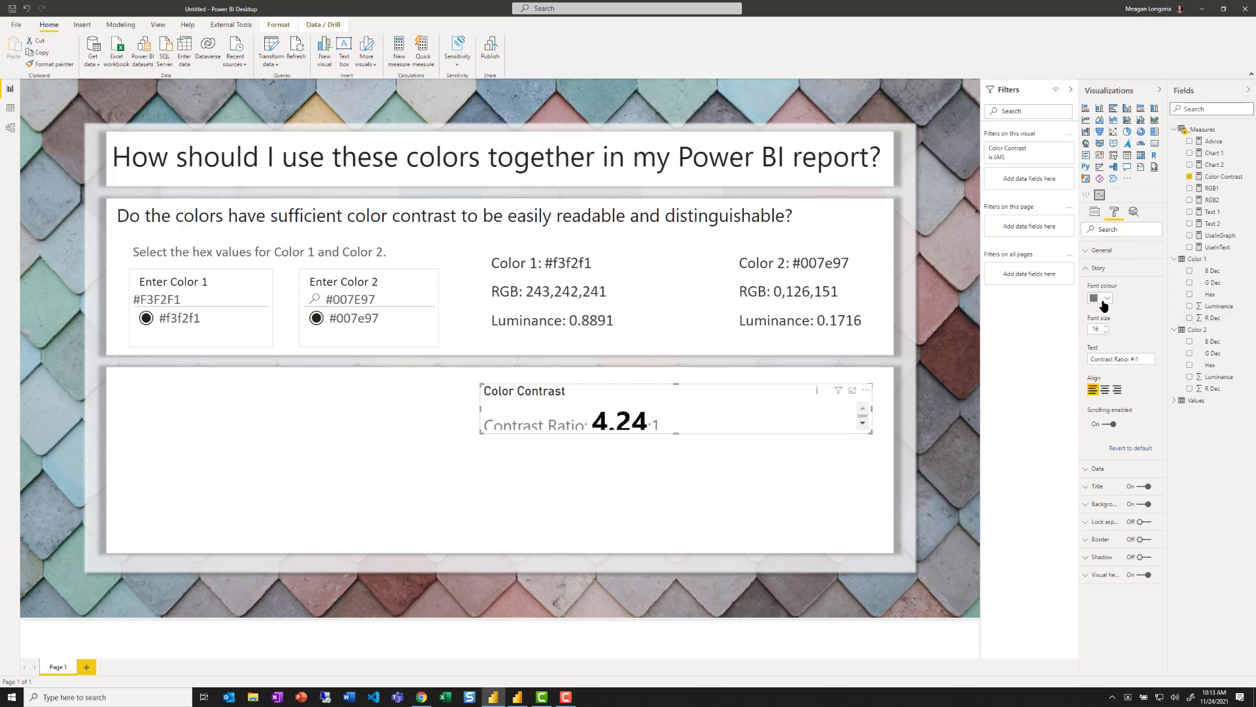
click(1103, 303)
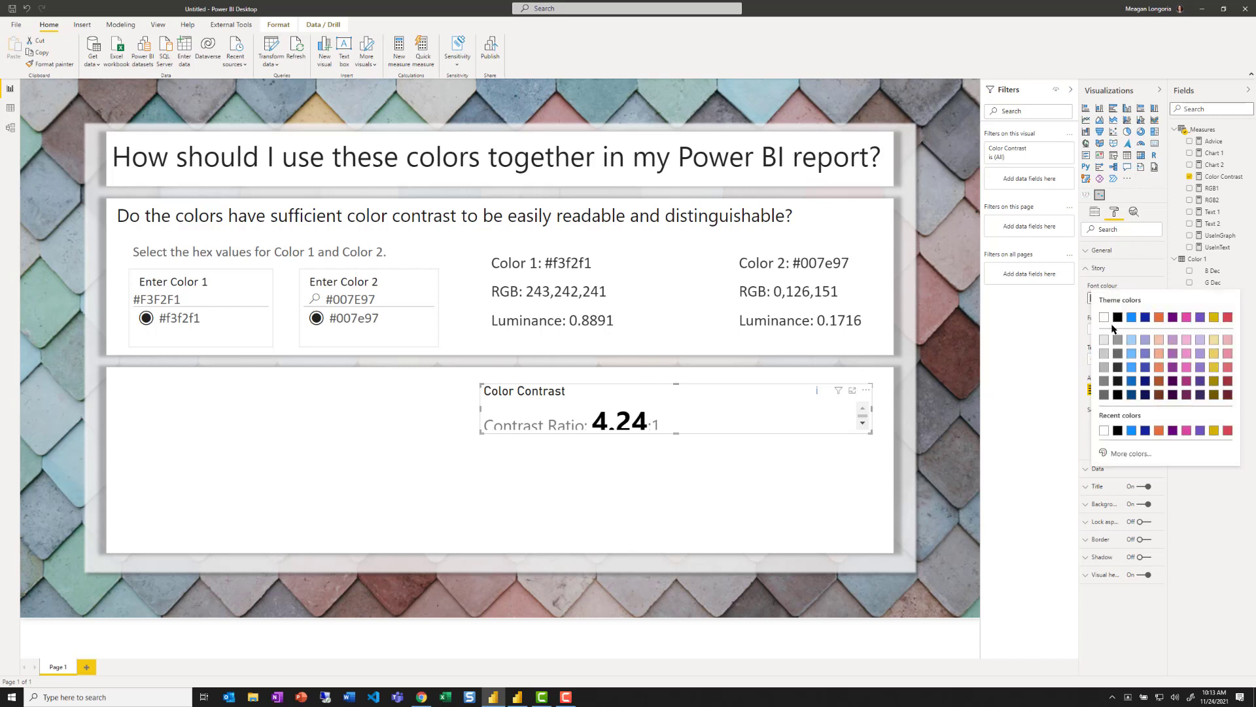
click(1117, 367)
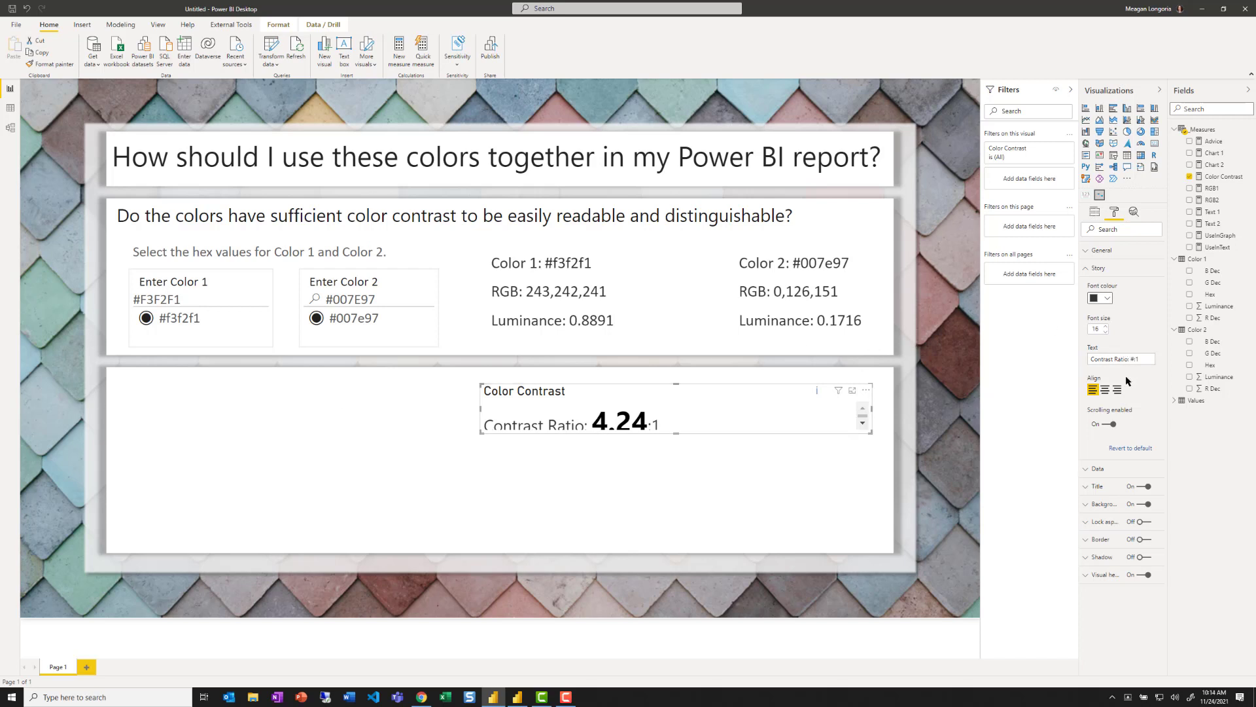
Set the data value's font size to 16 and its font color to a near-black theme shade in the contrast ratio visual
double_click(1131, 359)
key(alt+Tab)
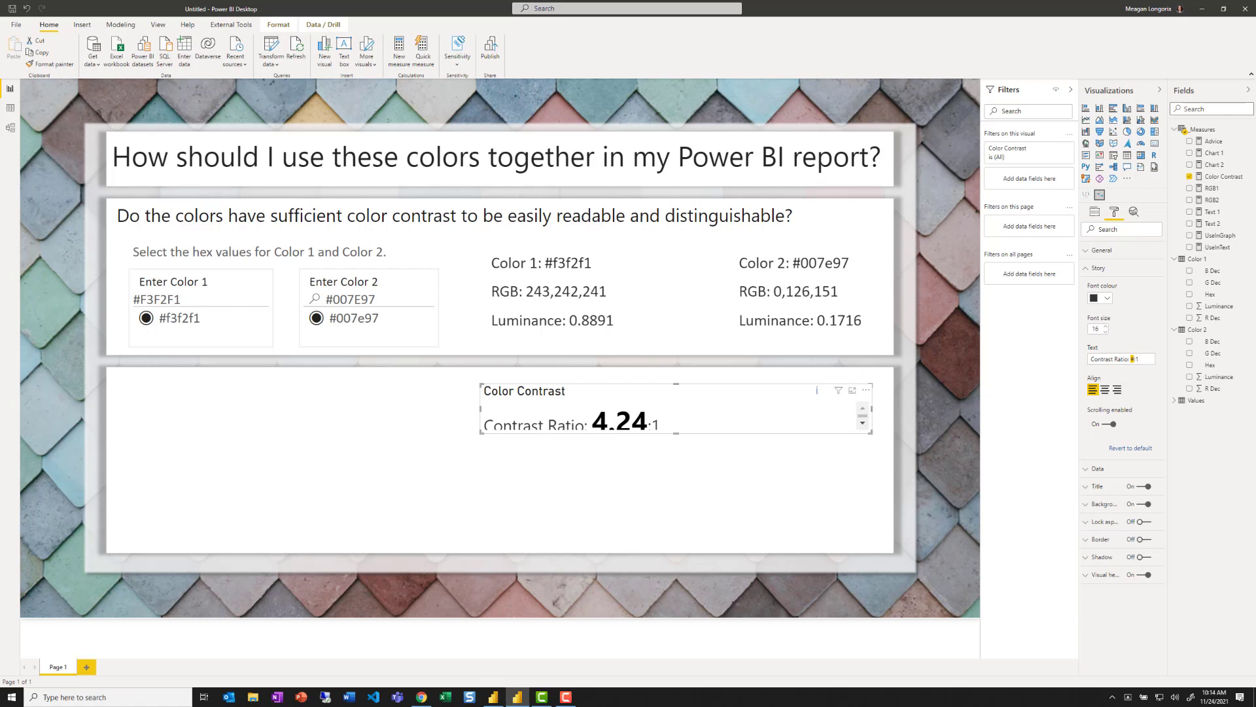
click(1099, 269)
click(1103, 285)
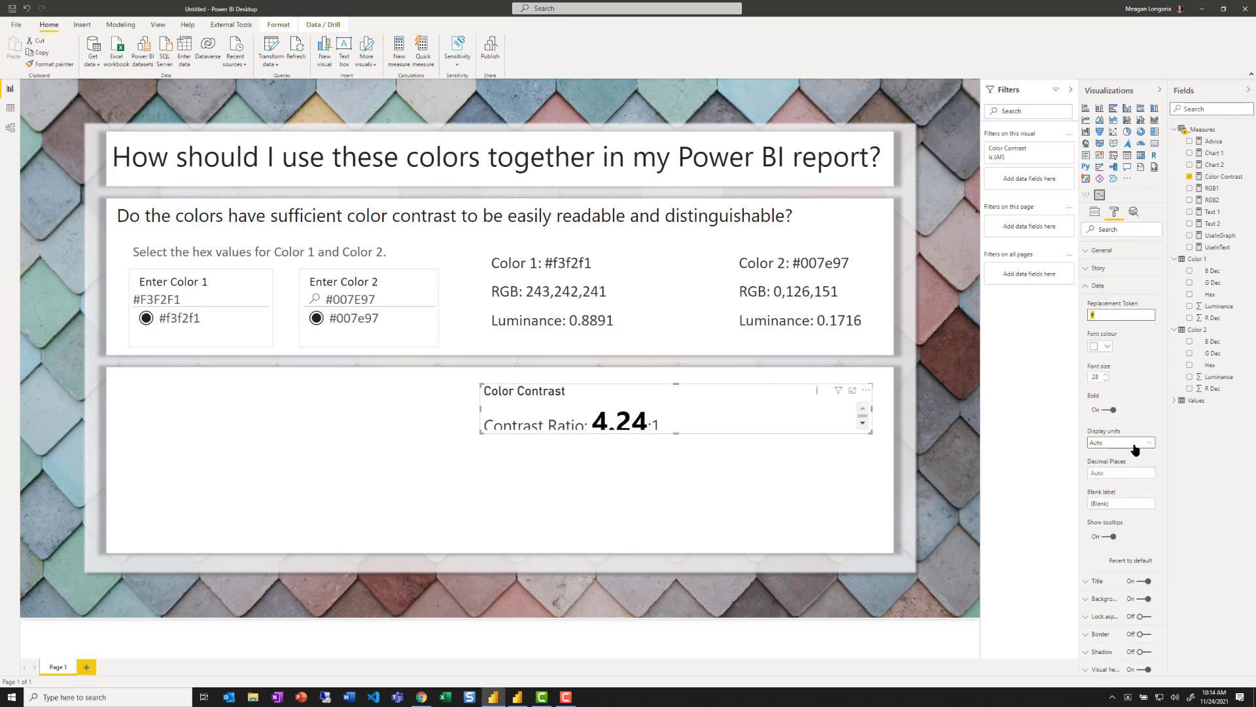
click(1096, 315)
click(1096, 377)
text(16)
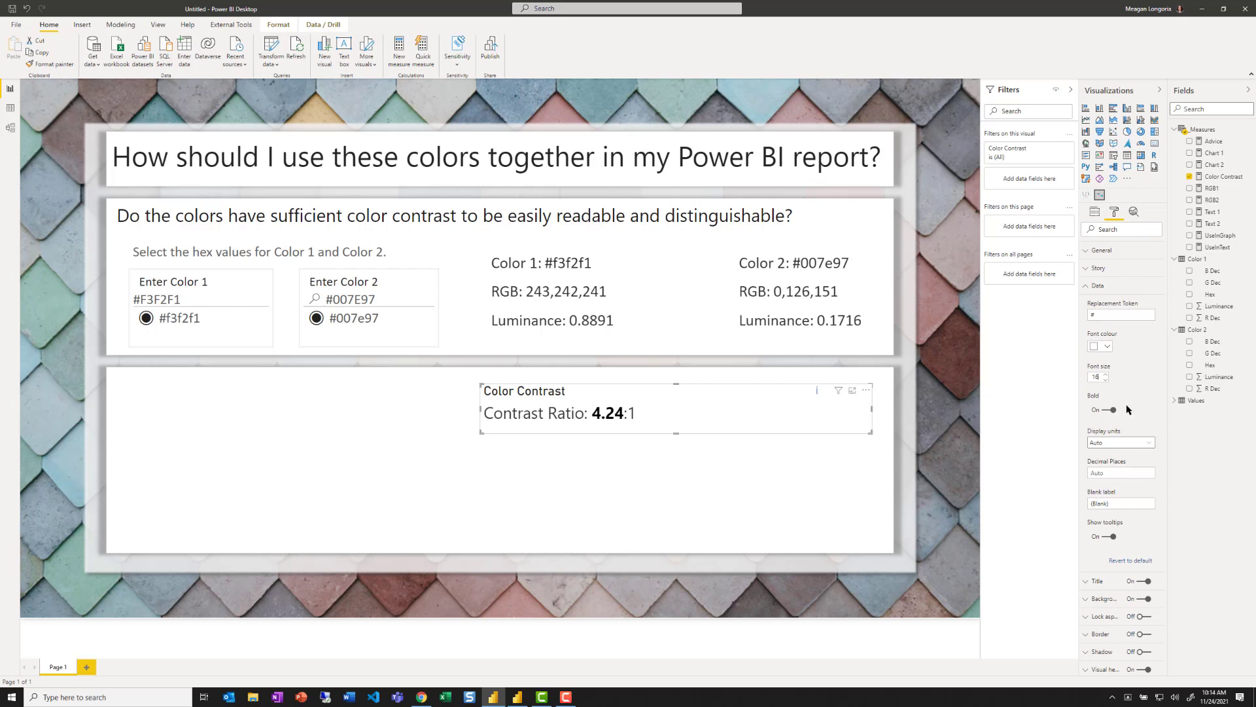
click(1106, 348)
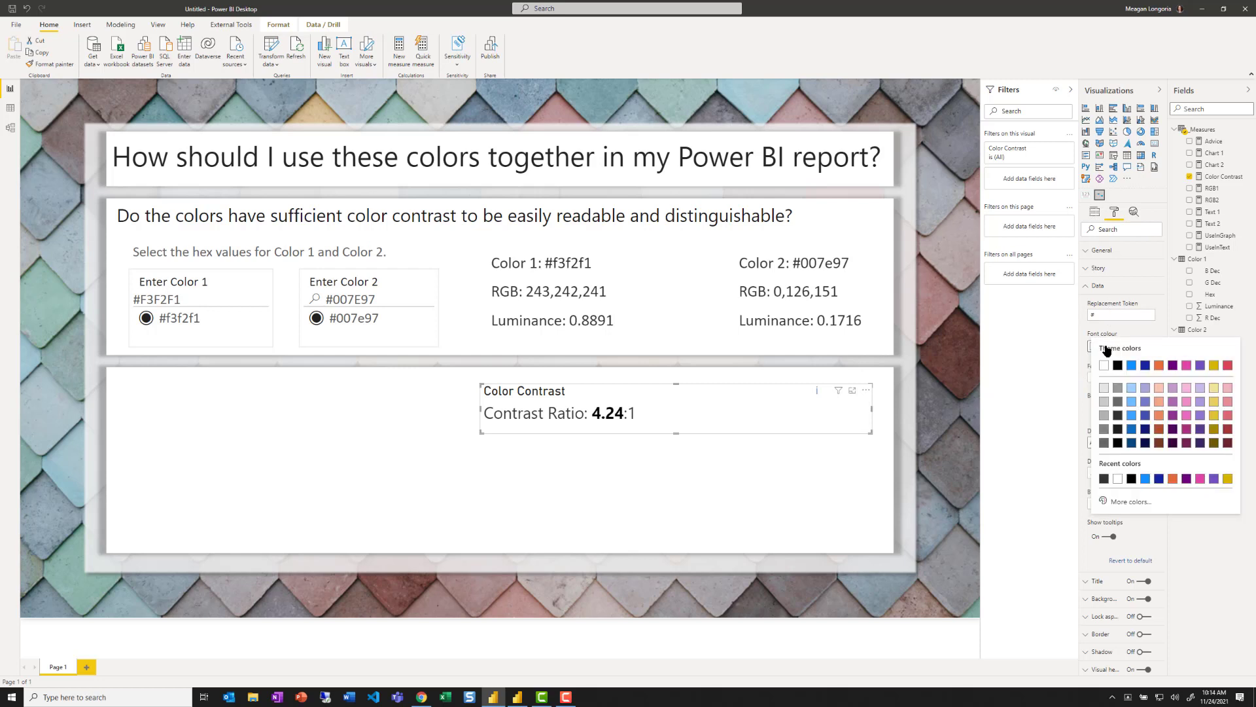
click(1117, 432)
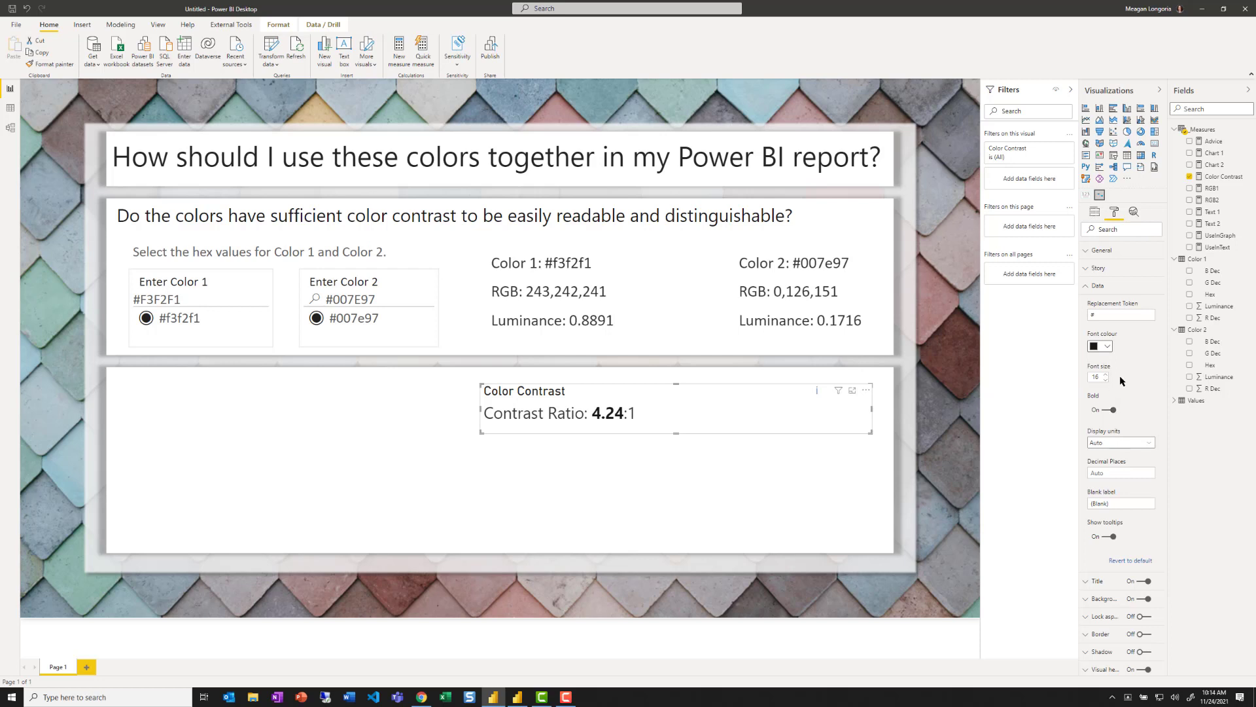
Turn off the bold data value and the title of the contrast ratio visual, and shorten the visual to fit its single line
click(1108, 411)
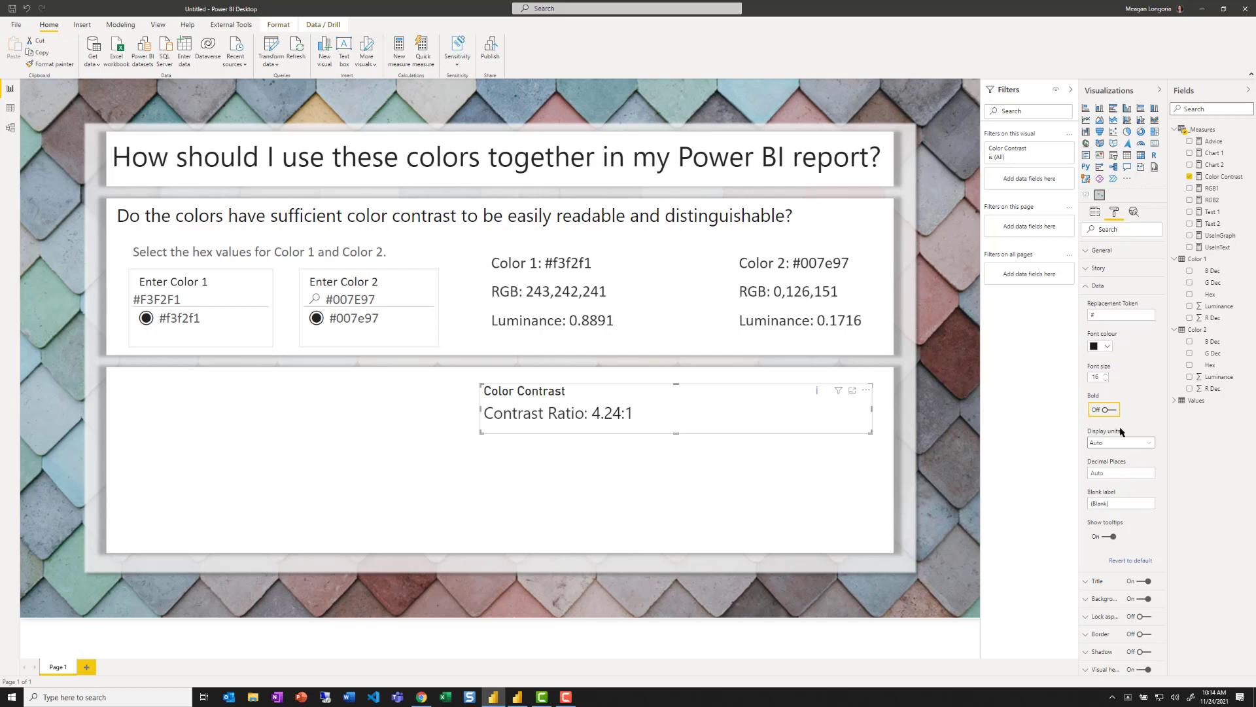
click(1109, 286)
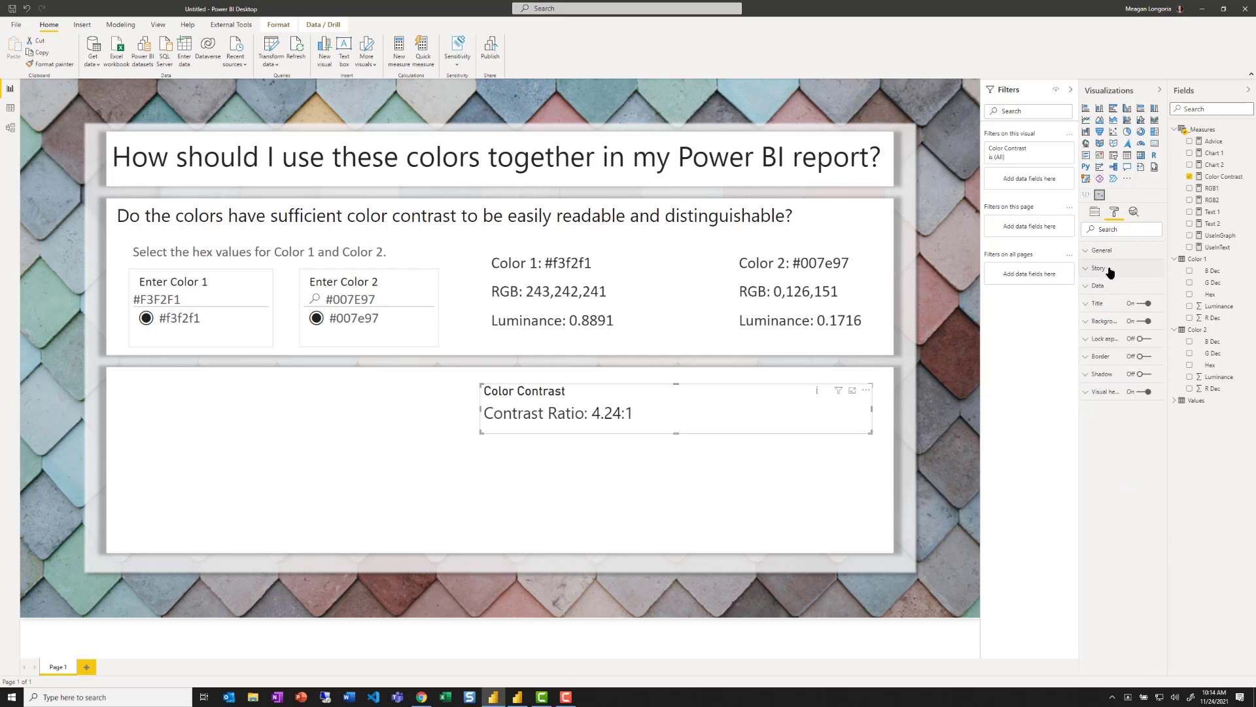
click(1110, 269)
click(1110, 269)
click(1145, 303)
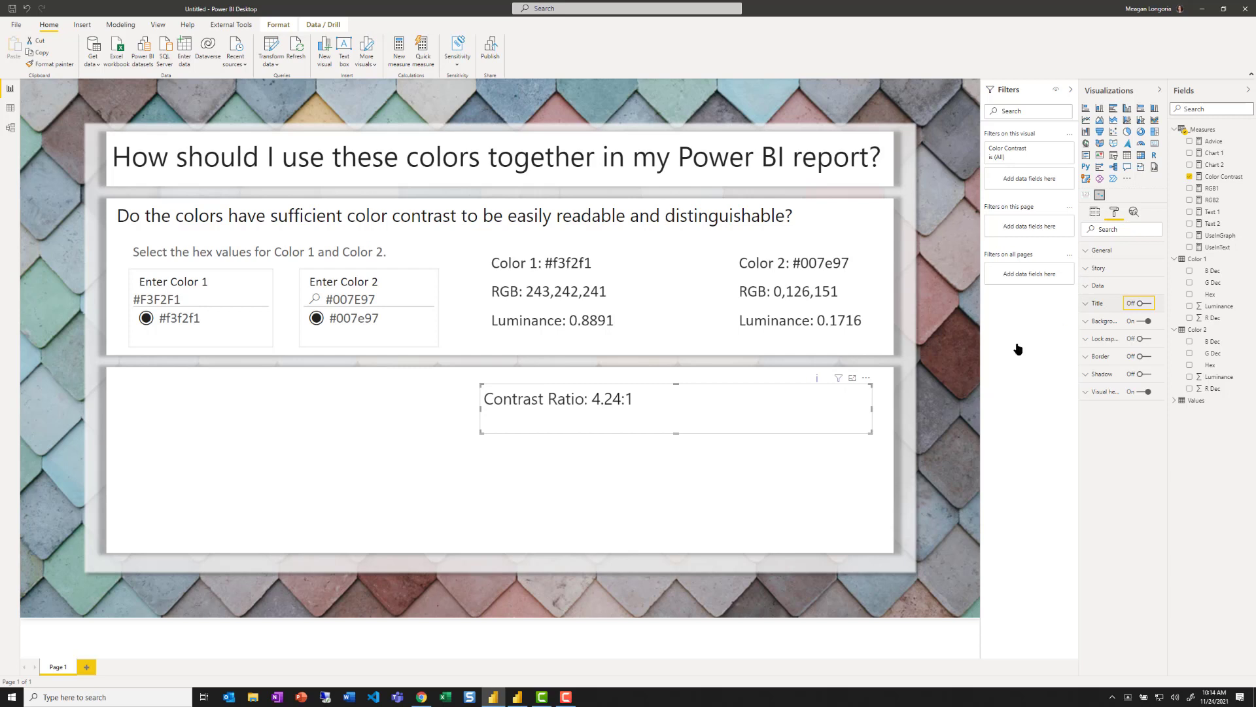
drag(676, 433, 672, 419)
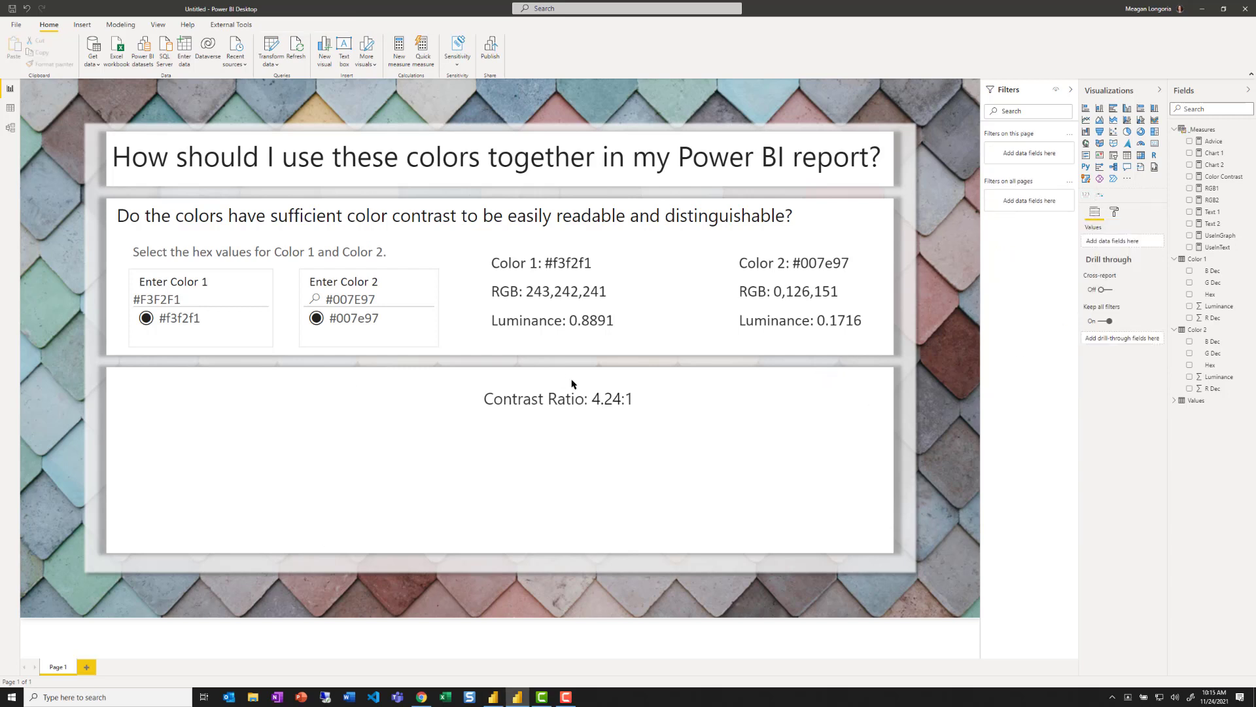
Set the background color of the contrast ratio visual to a light gray theme shade
click(546, 410)
click(1116, 211)
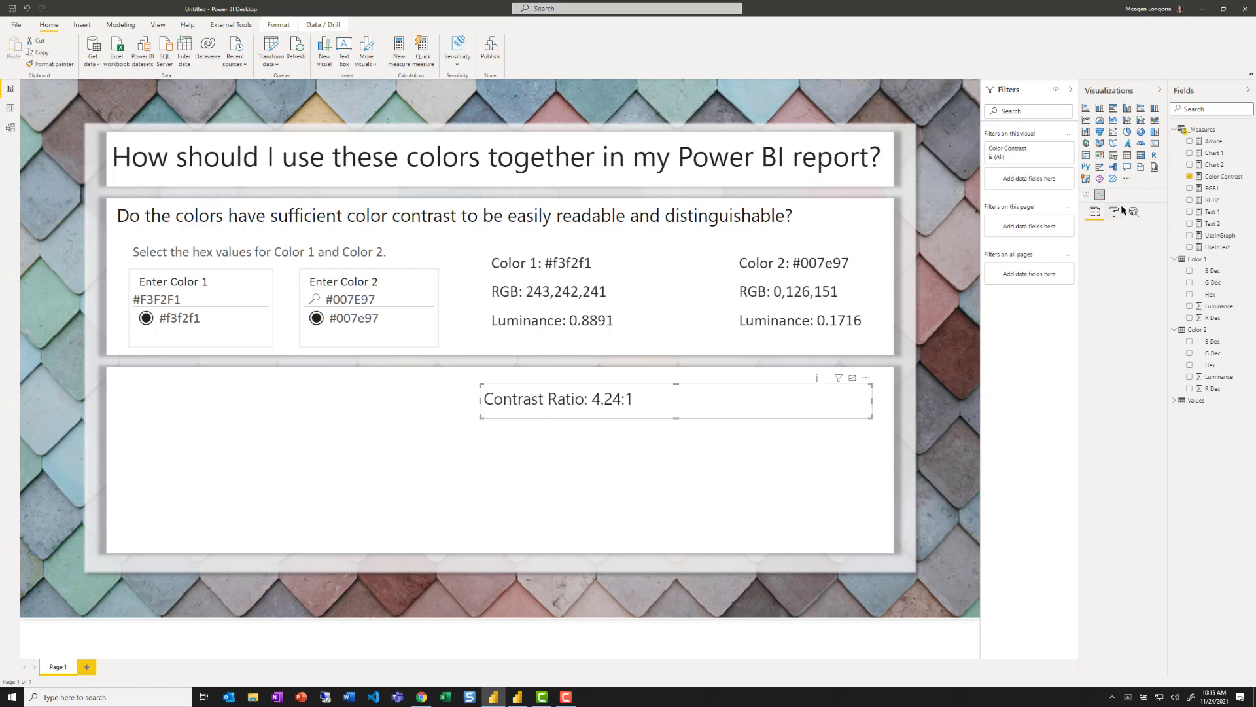
click(1118, 322)
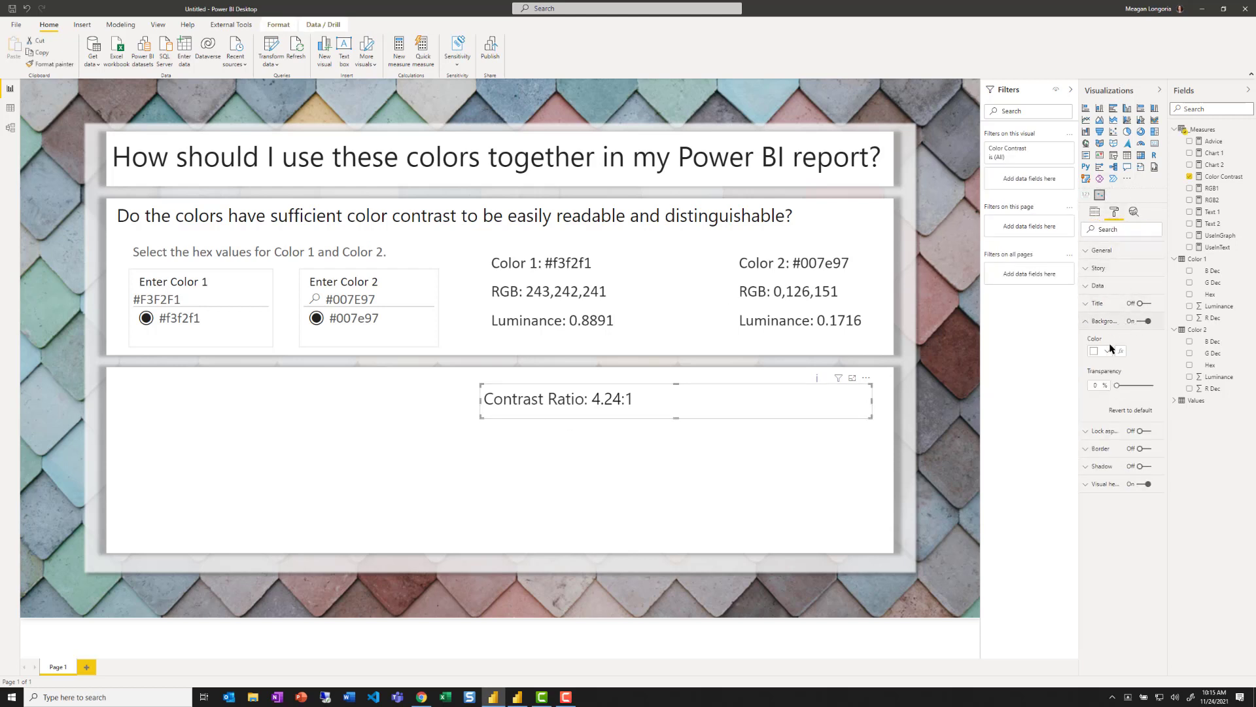
click(1107, 351)
click(1108, 394)
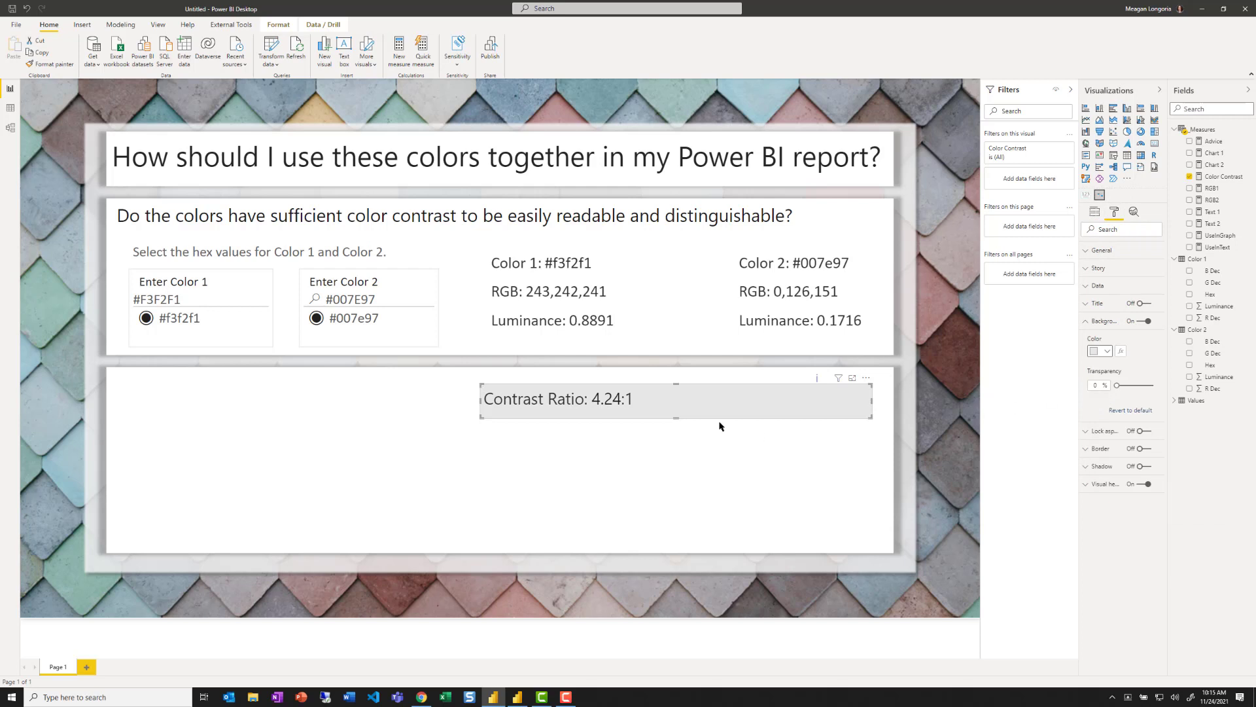
Duplicate the contrast ratio visual and align the copy directly beneath the original with no gap between them
key(ctrl+v)
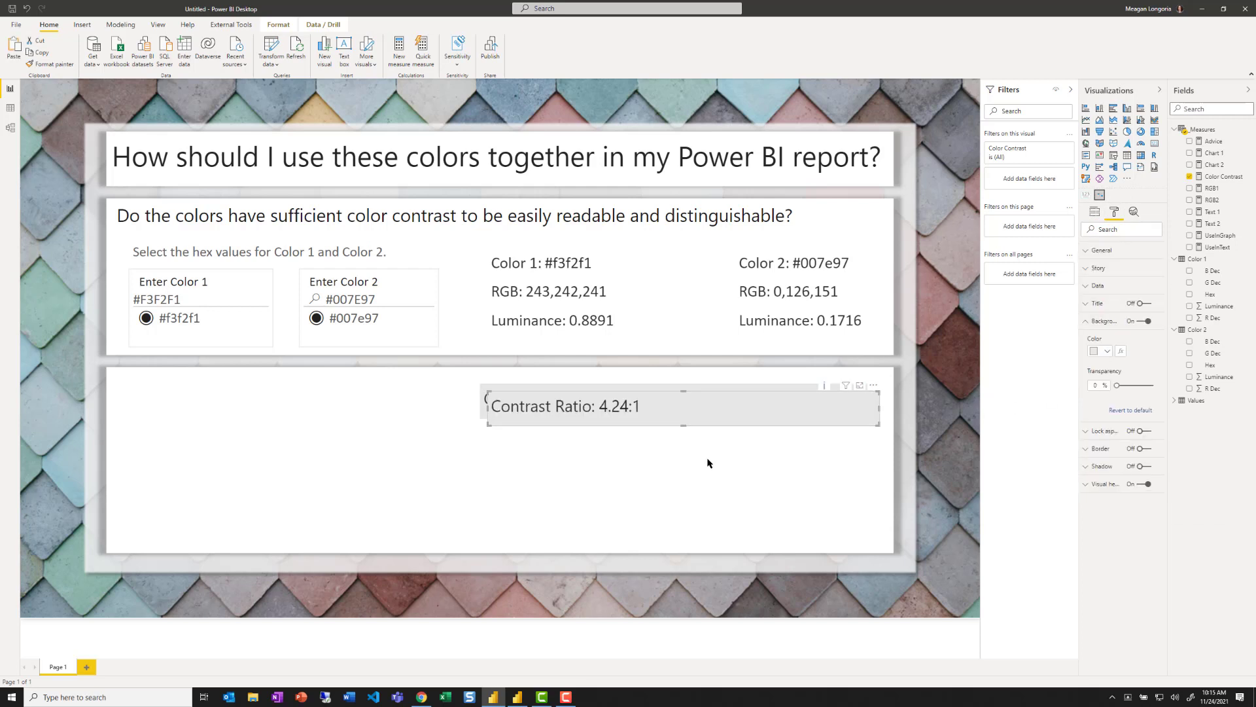
drag(700, 395, 703, 423)
click(719, 492)
click(726, 436)
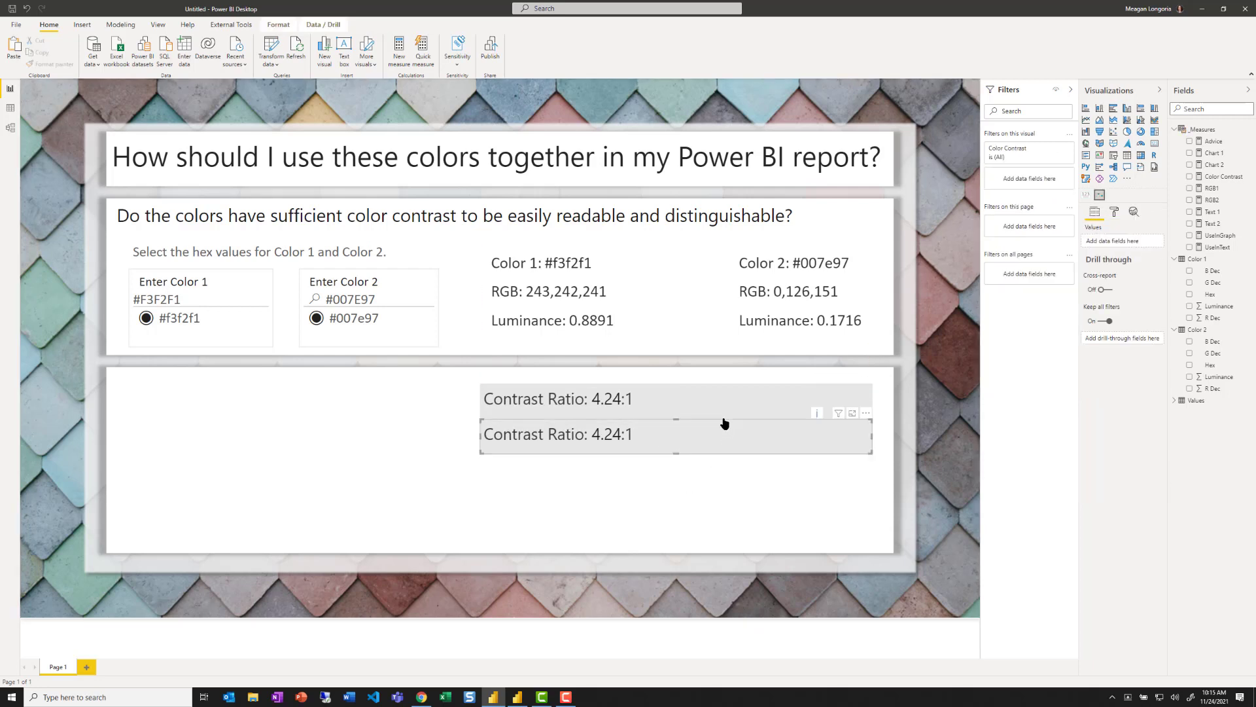
key(Up)
key(Up)
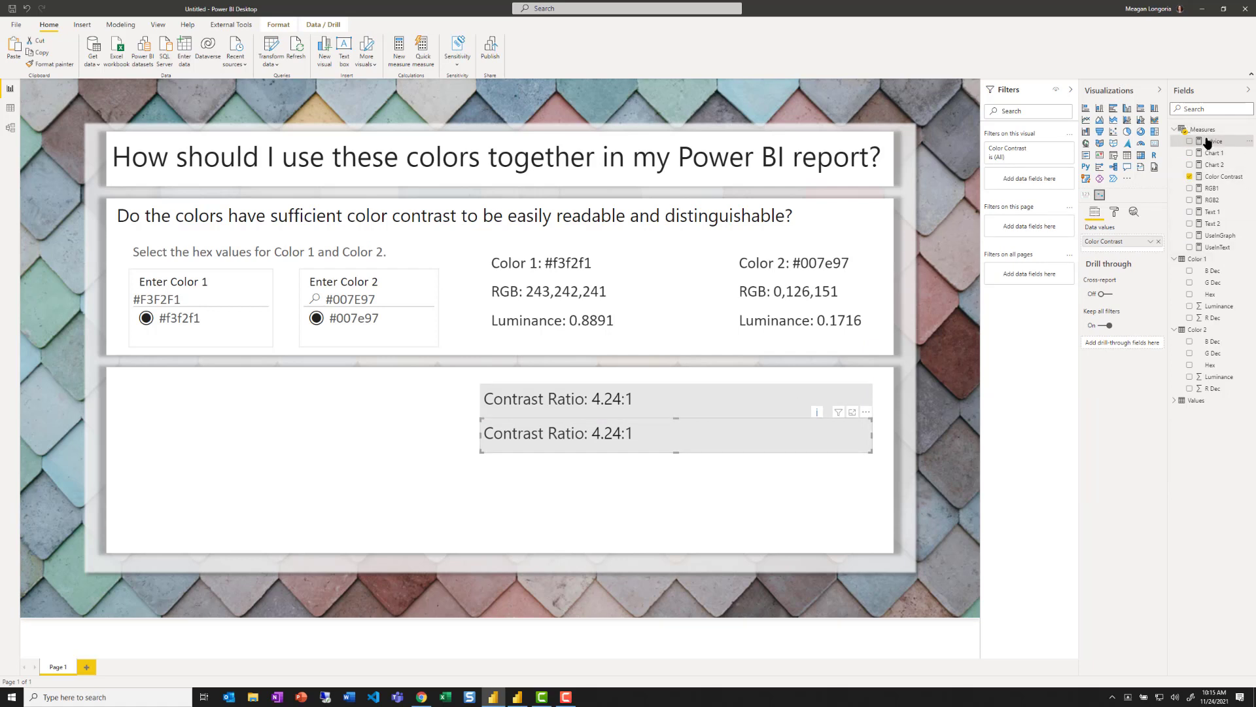
Replace the copied visual's data value with the Advice measure and set its story text to "Usage: #"
drag(1207, 143, 1116, 238)
click(1158, 253)
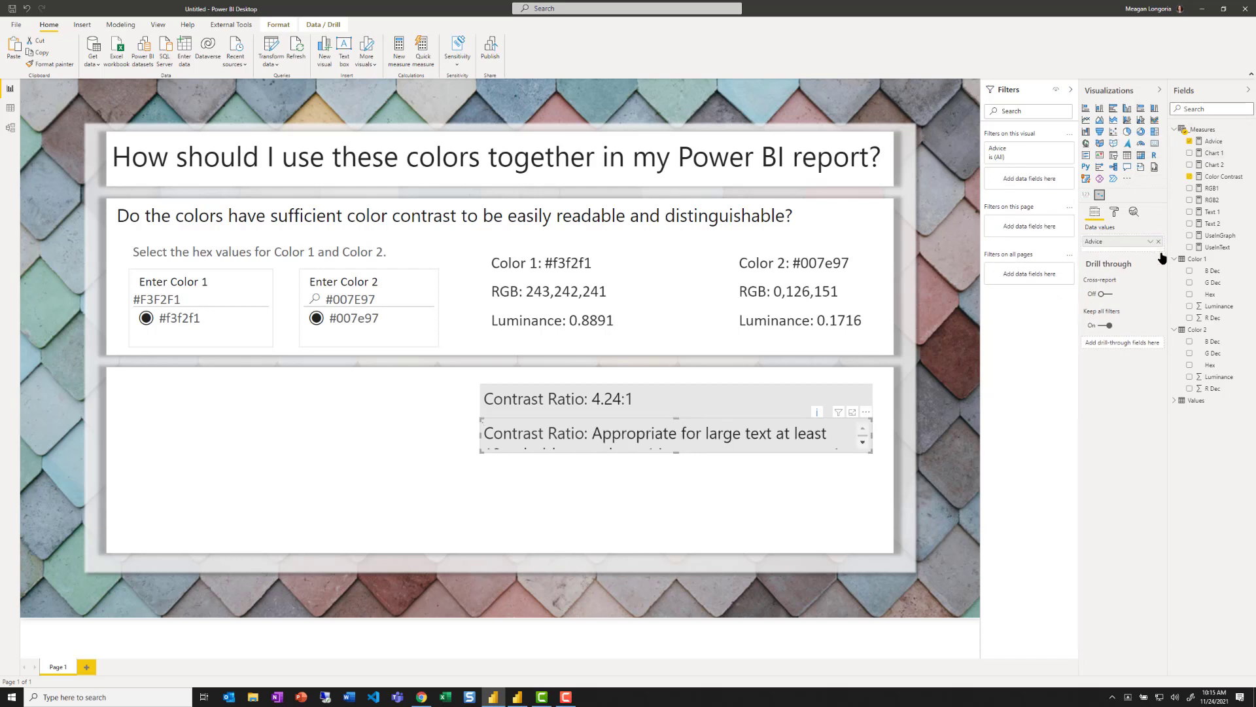
click(1114, 215)
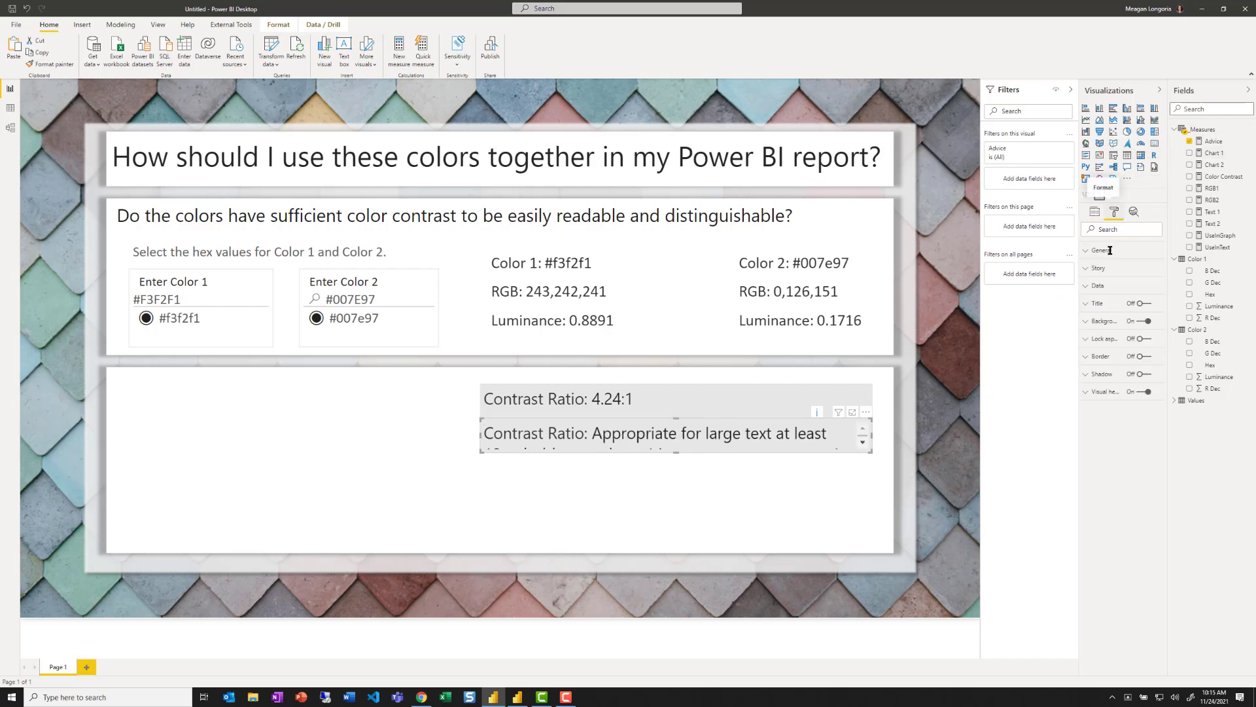
click(1104, 269)
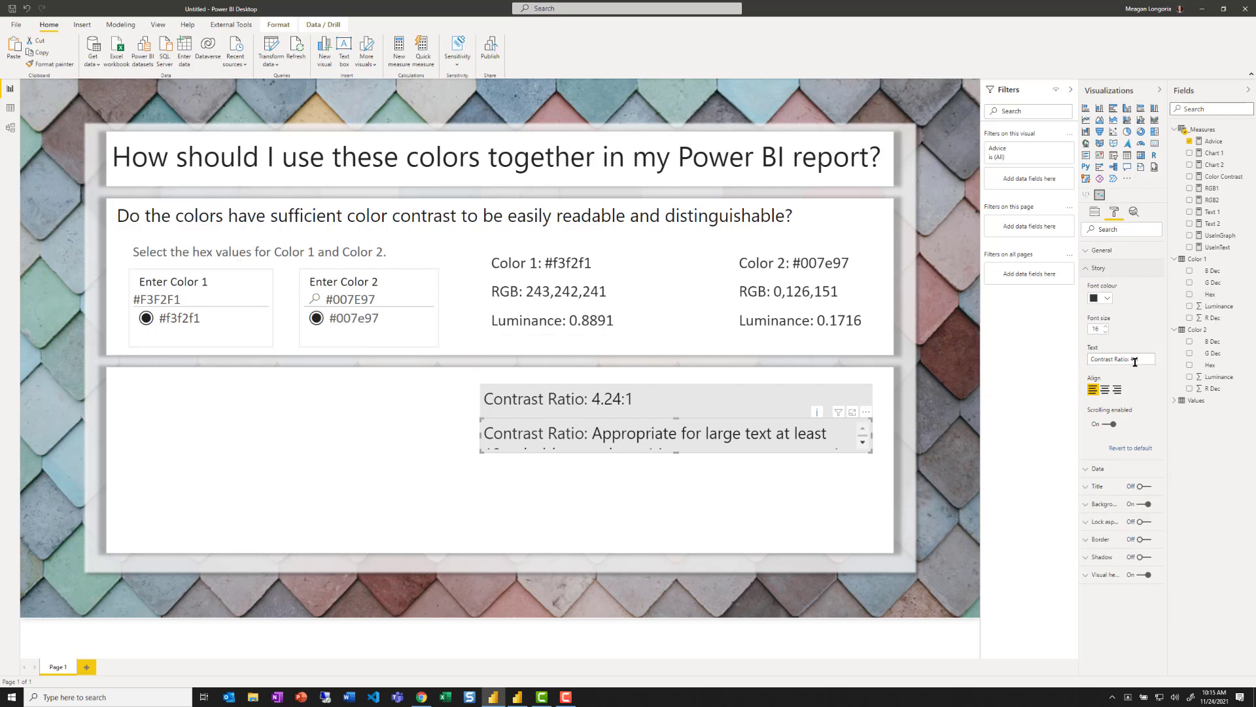
drag(1140, 359, 995, 366)
text(Usage)
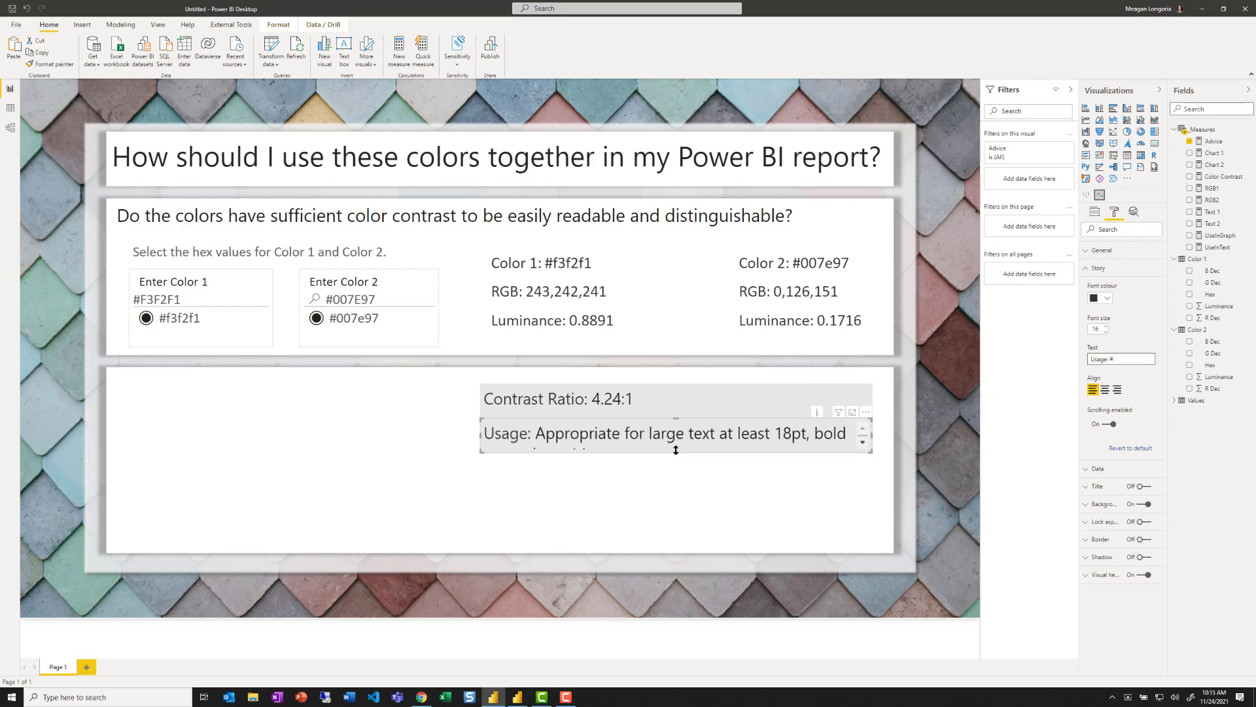
Increase the height of the usage visual so that the full advice text fits without scrolling
drag(676, 463, 668, 499)
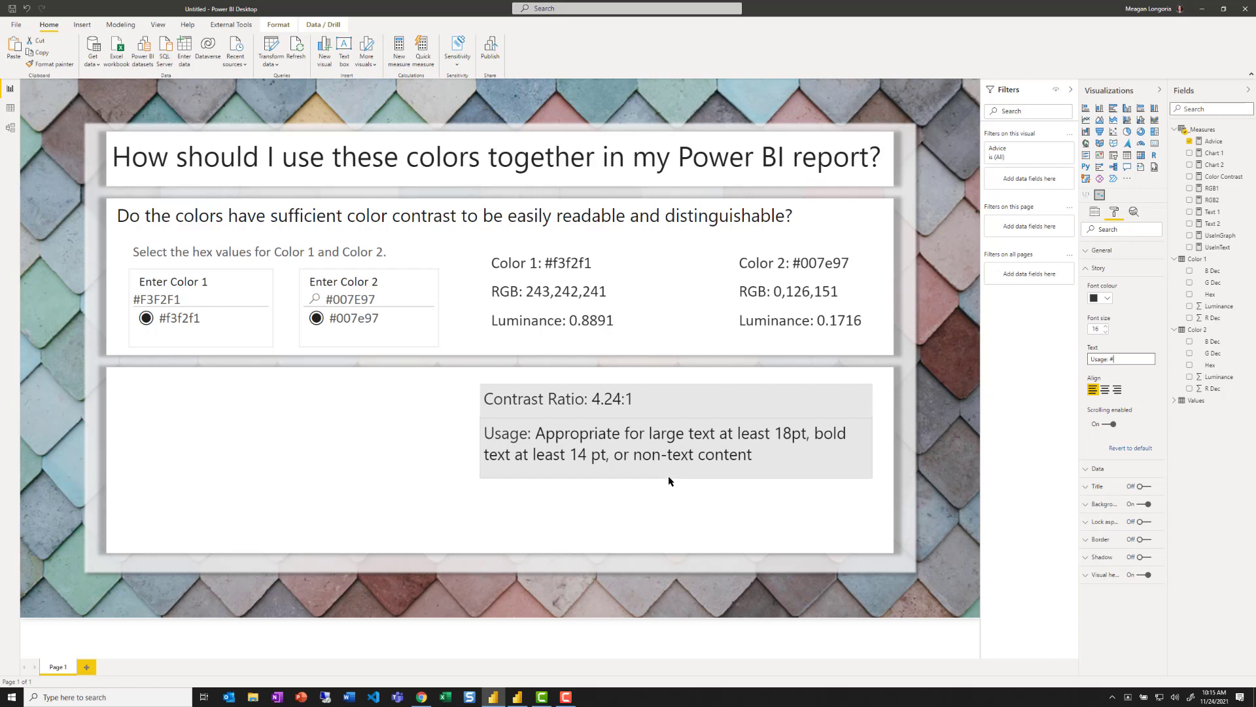
drag(668, 477, 668, 480)
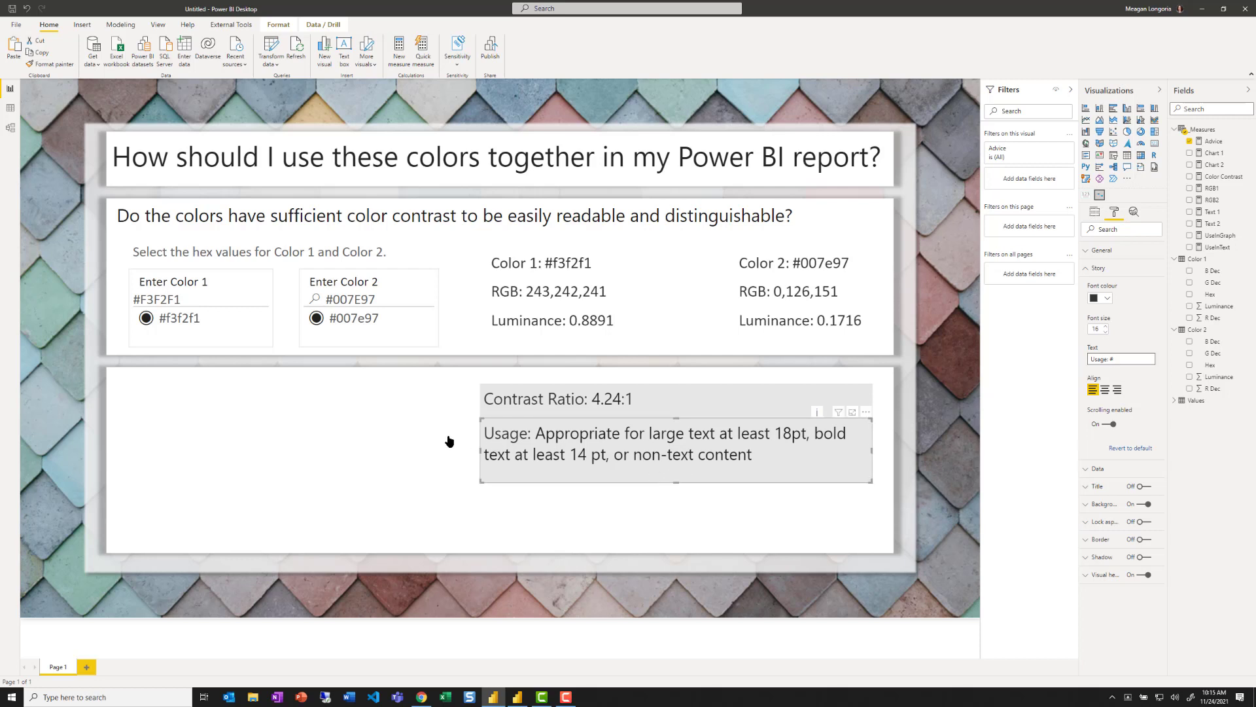
click(422, 443)
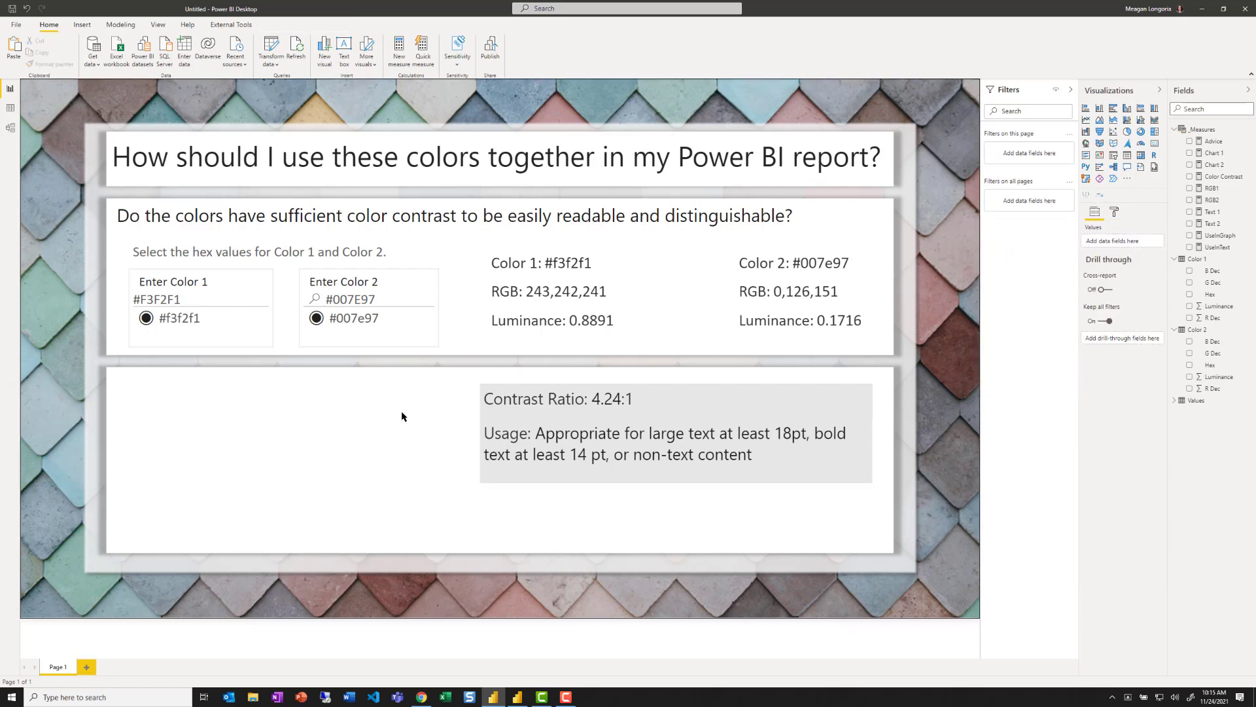
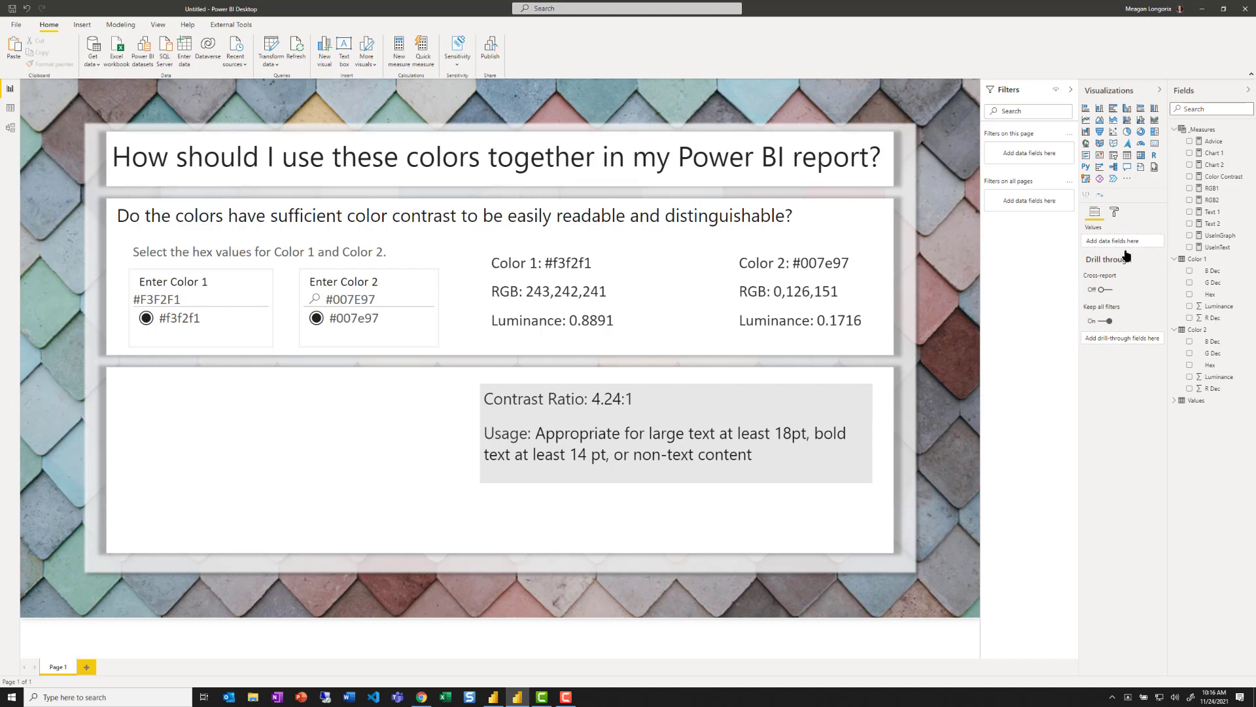
Add a table visual in the lower white area beside the contrast ratio, spanning the width of both color slicers
click(1127, 156)
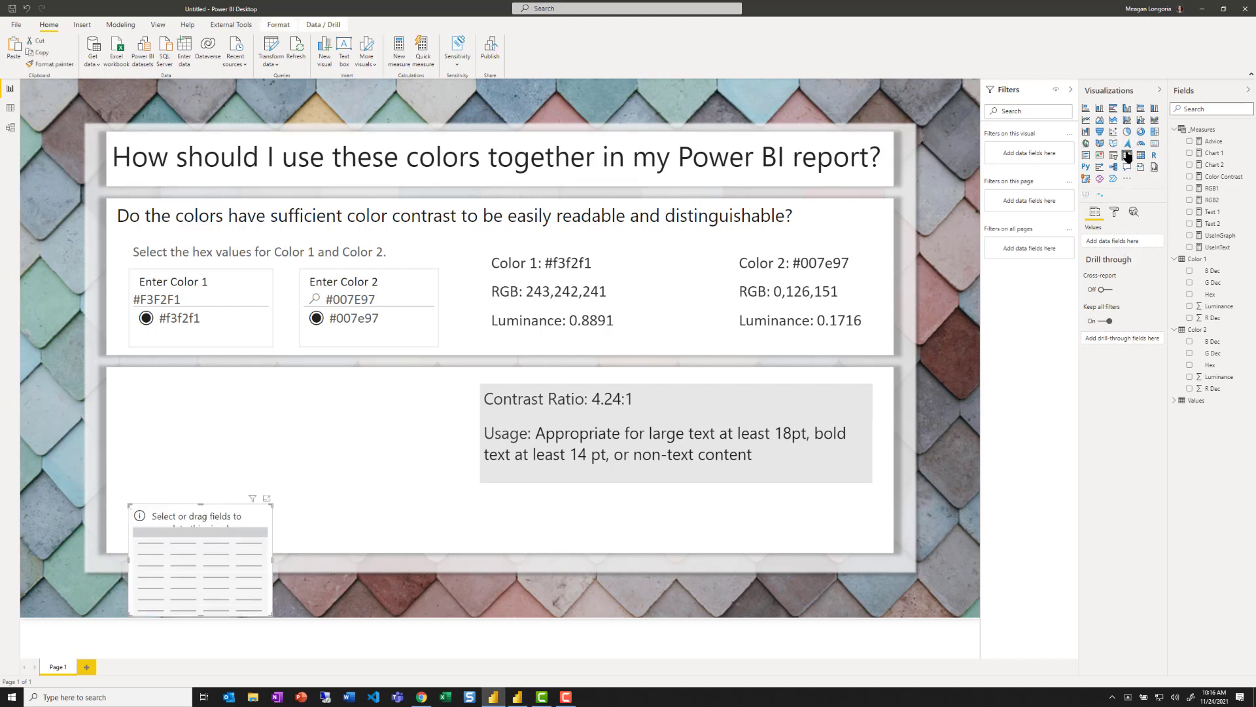
drag(156, 507, 140, 380)
drag(256, 499, 437, 511)
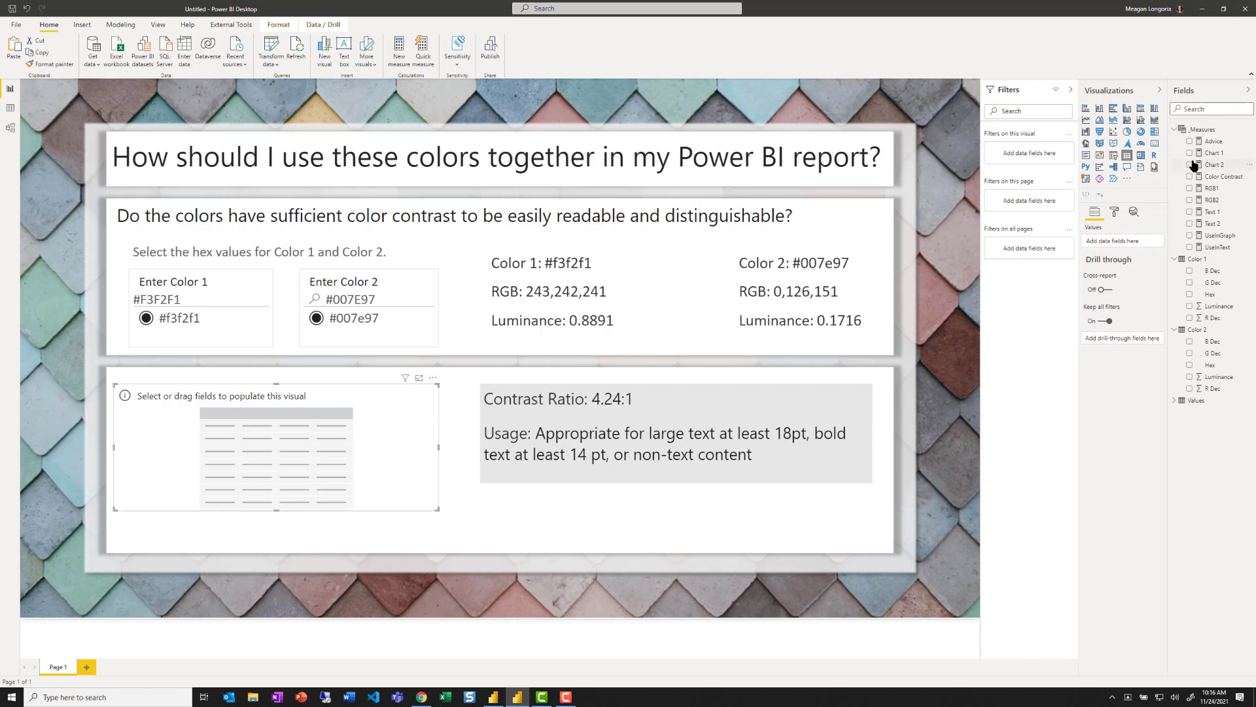
Add the Chart 1 measure to the table and set the measure's data category to Image URL
drag(1205, 154, 1121, 242)
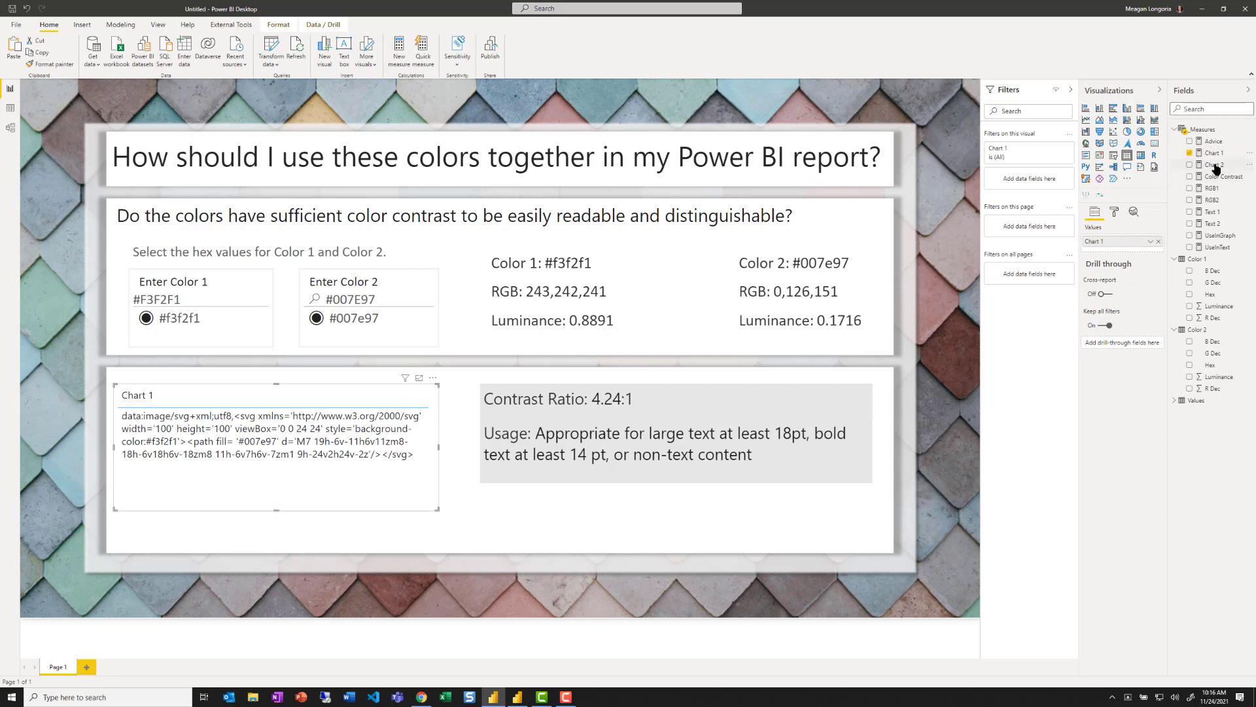
click(1213, 153)
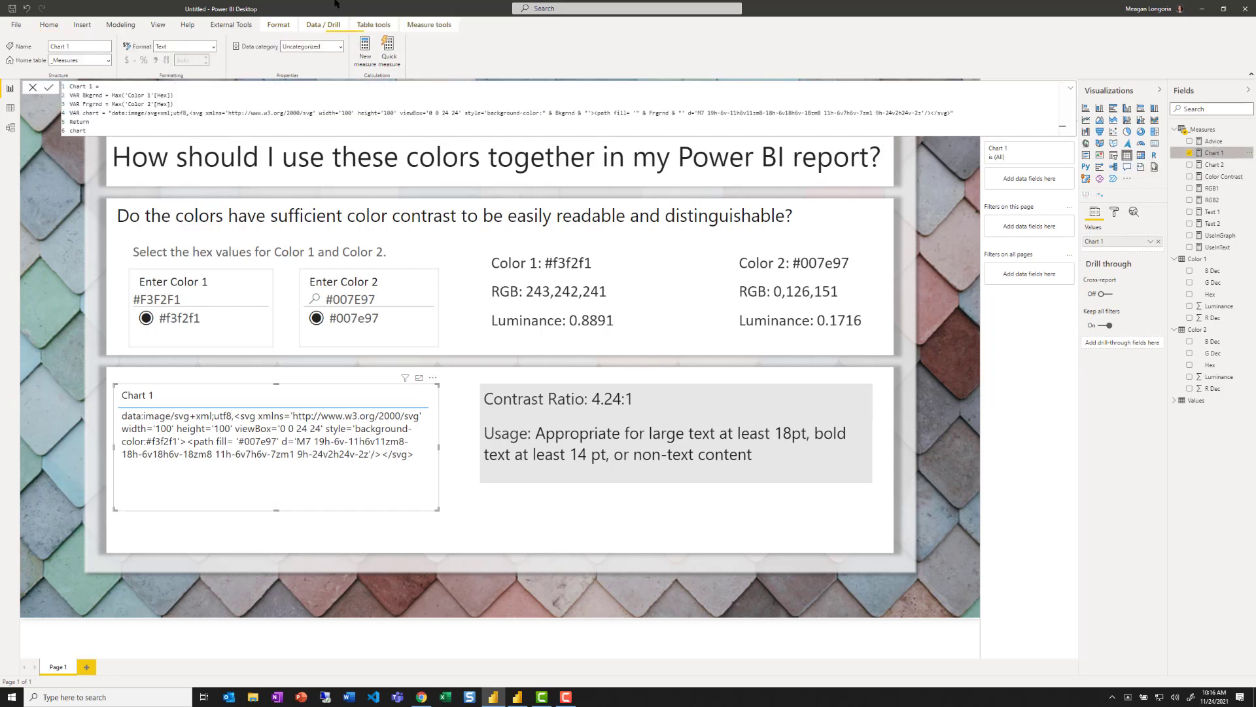
click(340, 47)
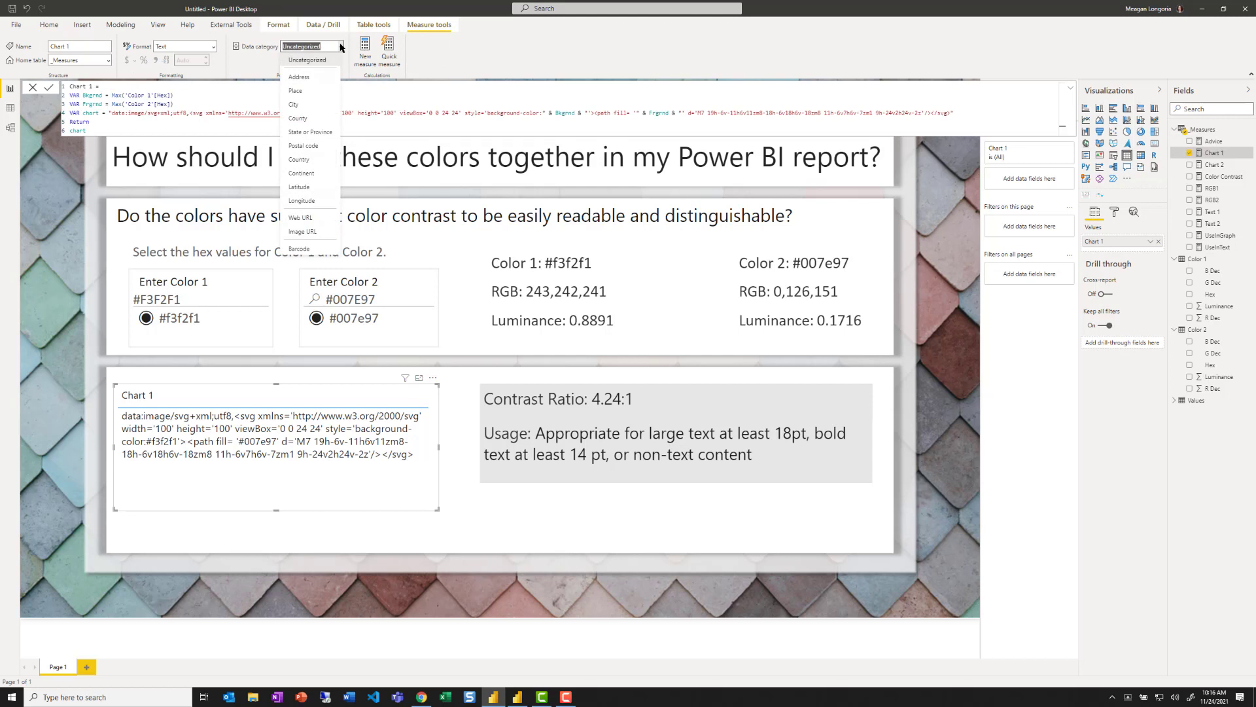
click(306, 233)
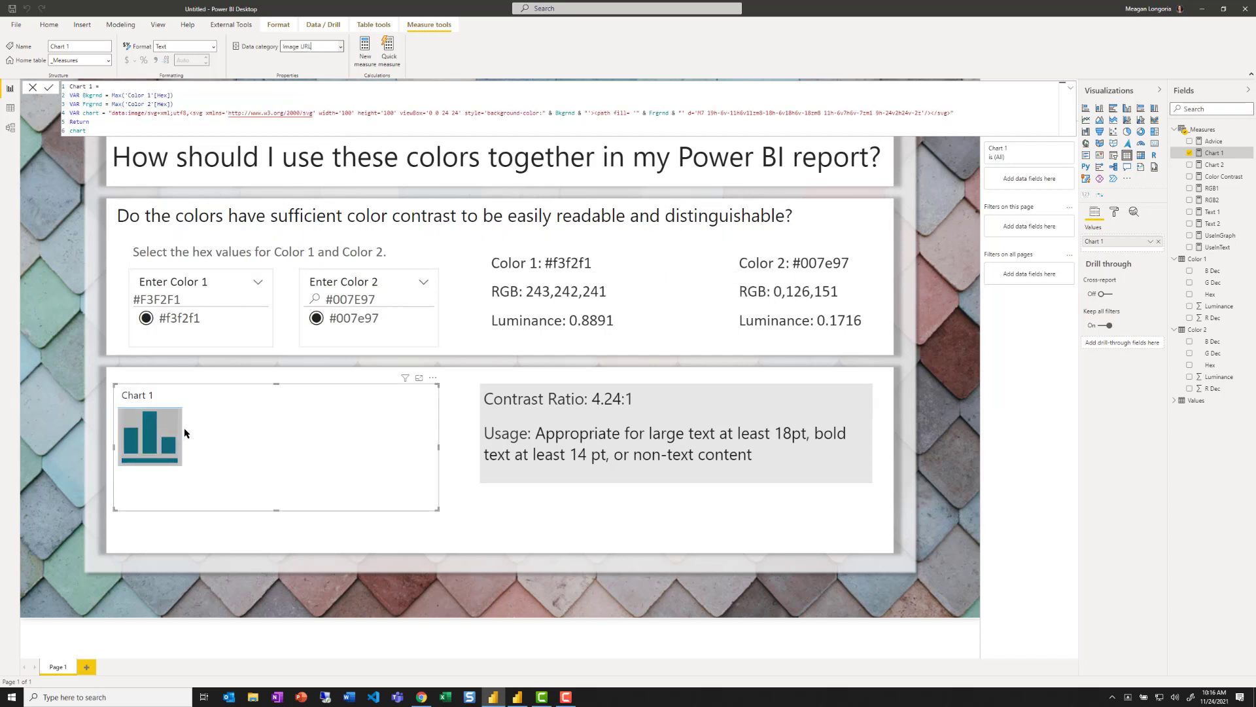
Rename the table's Chart 1 column as "Color 1 Foreground" for this visual
double_click(1118, 245)
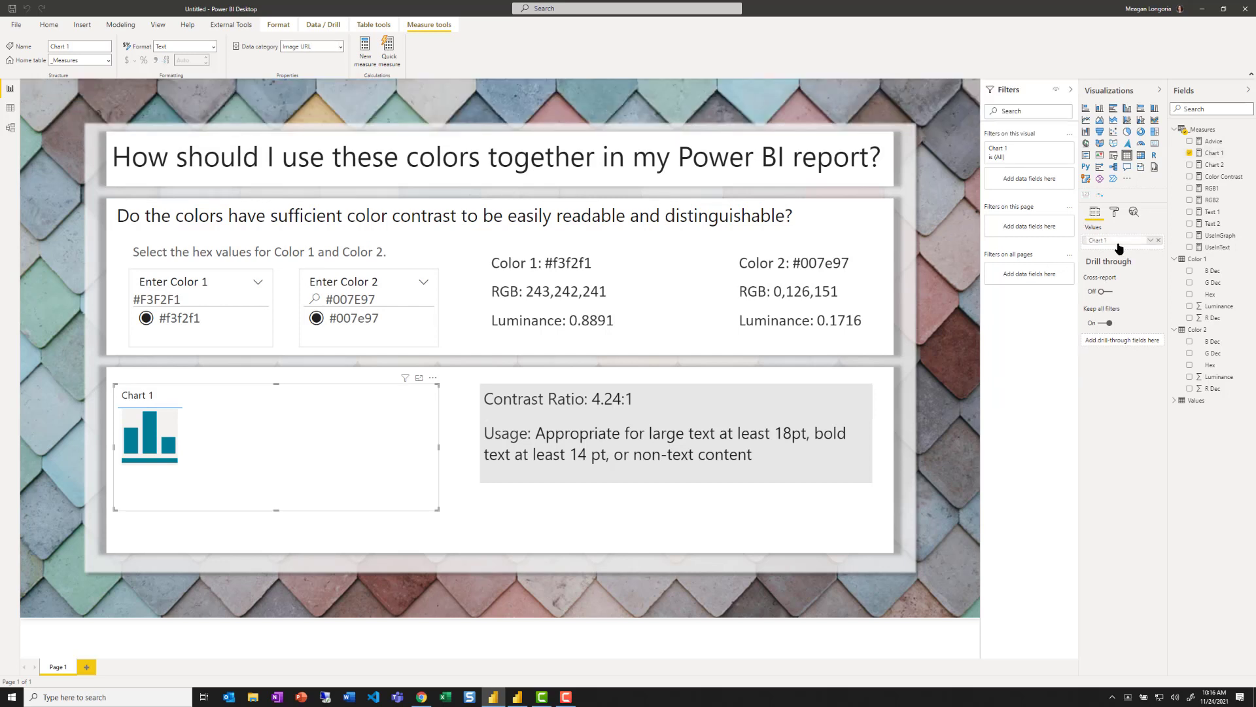
text(Co)
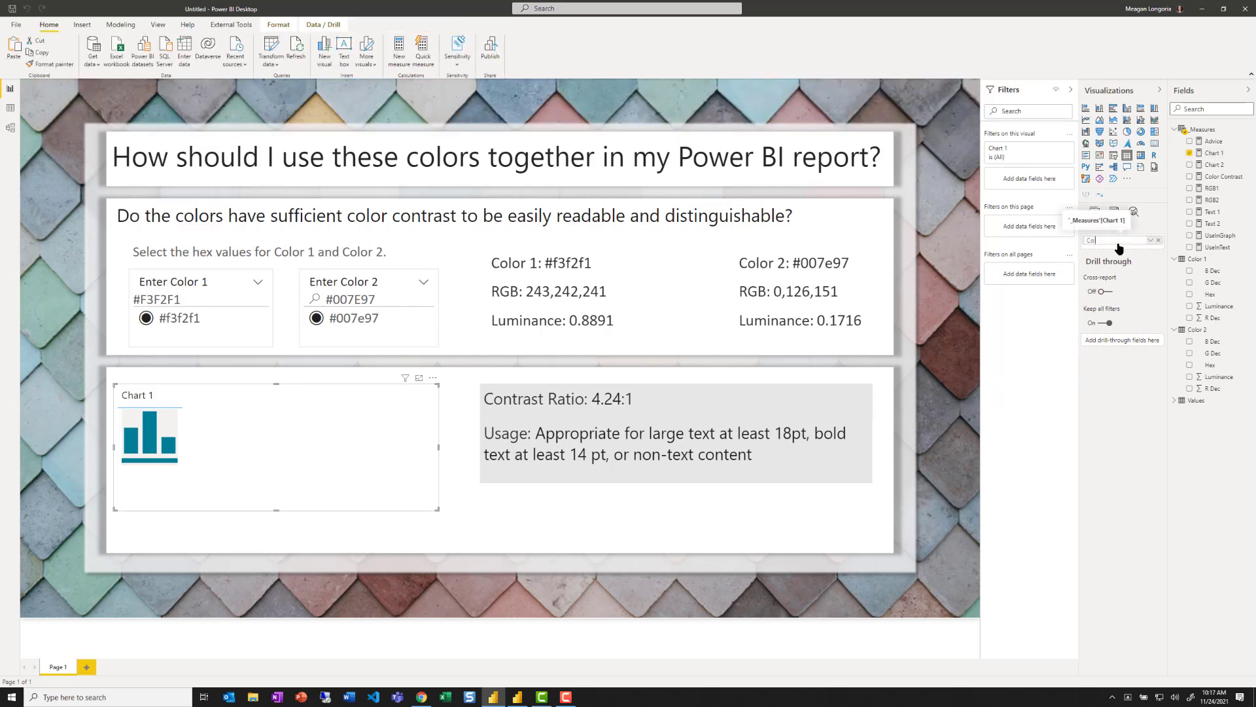
text(lor 1 Foreground)
key(Return)
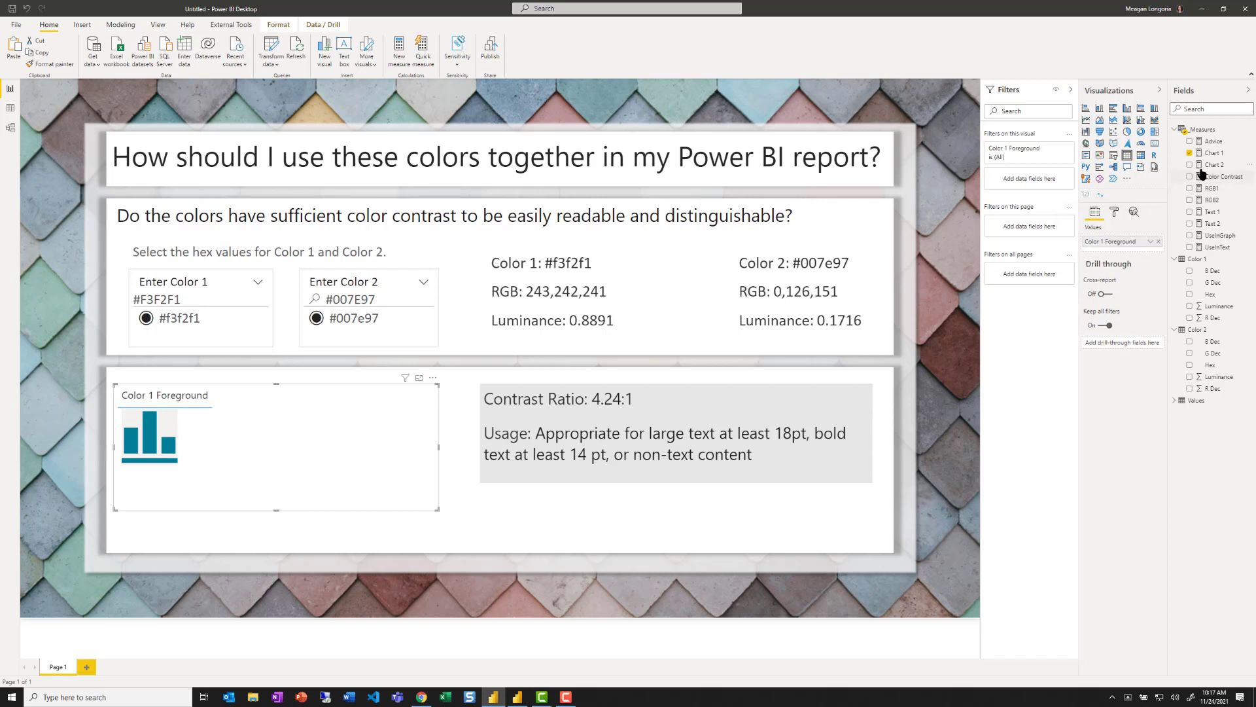
Add the Chart 2 measure to the table and rename its column as "Color 2 Foreground"
drag(1213, 164, 1093, 257)
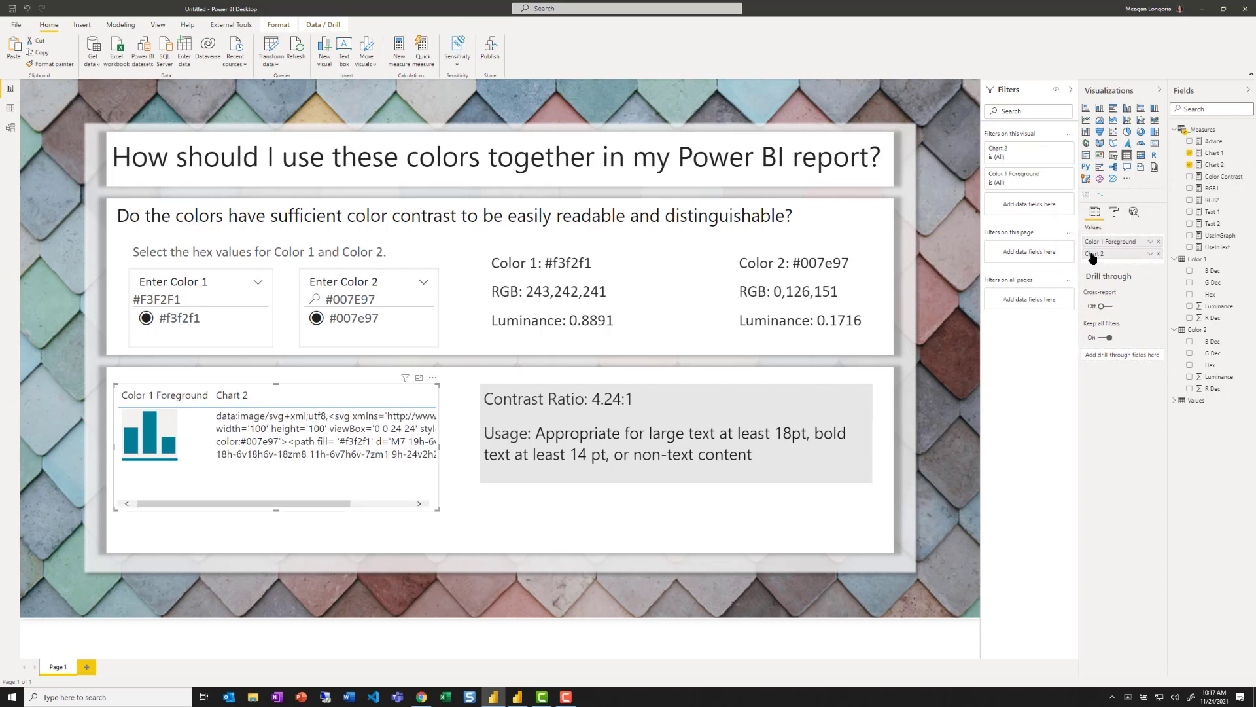
double_click(1092, 254)
text(Color 2 Fore)
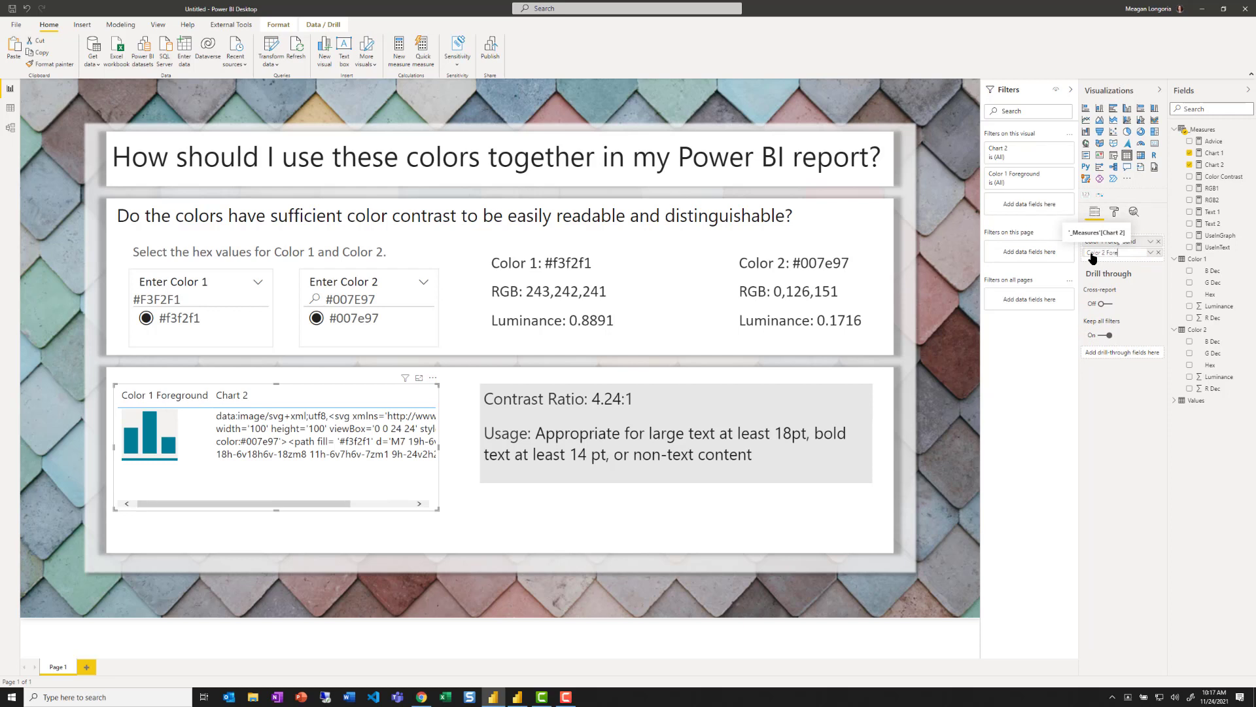
text(ground)
key(Return)
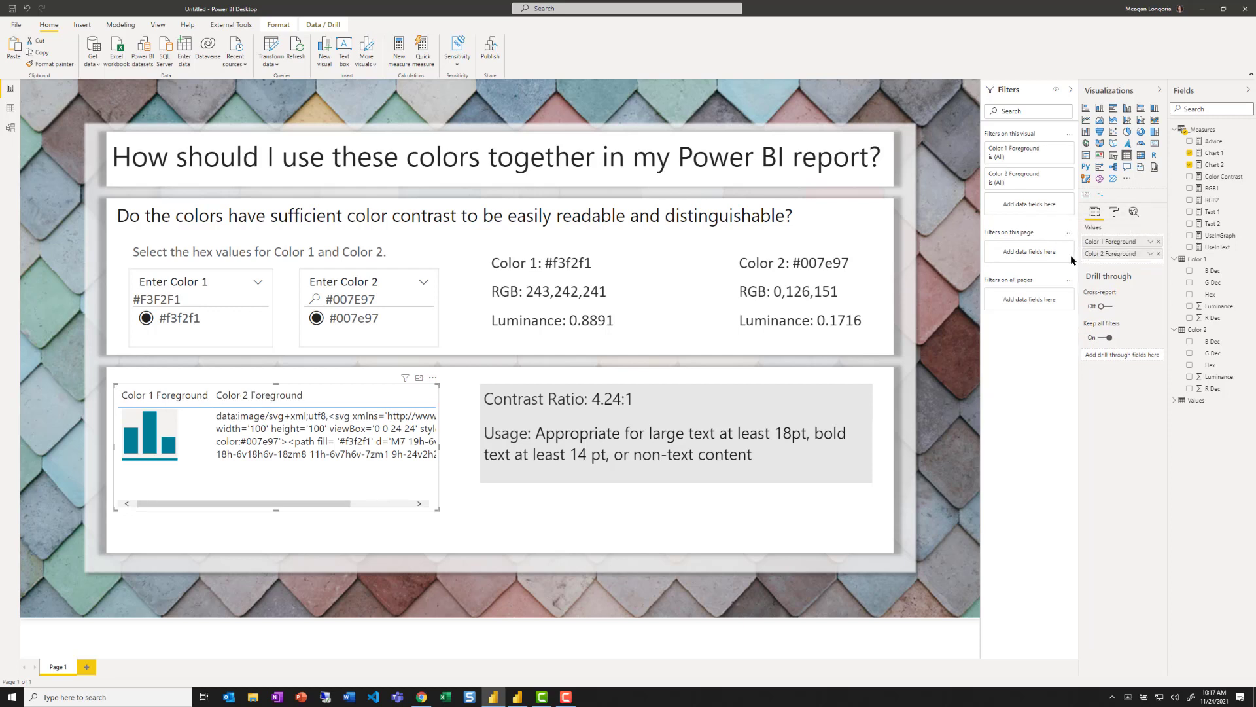
Set the data category of the Chart 2 measure to Image URL
click(1214, 164)
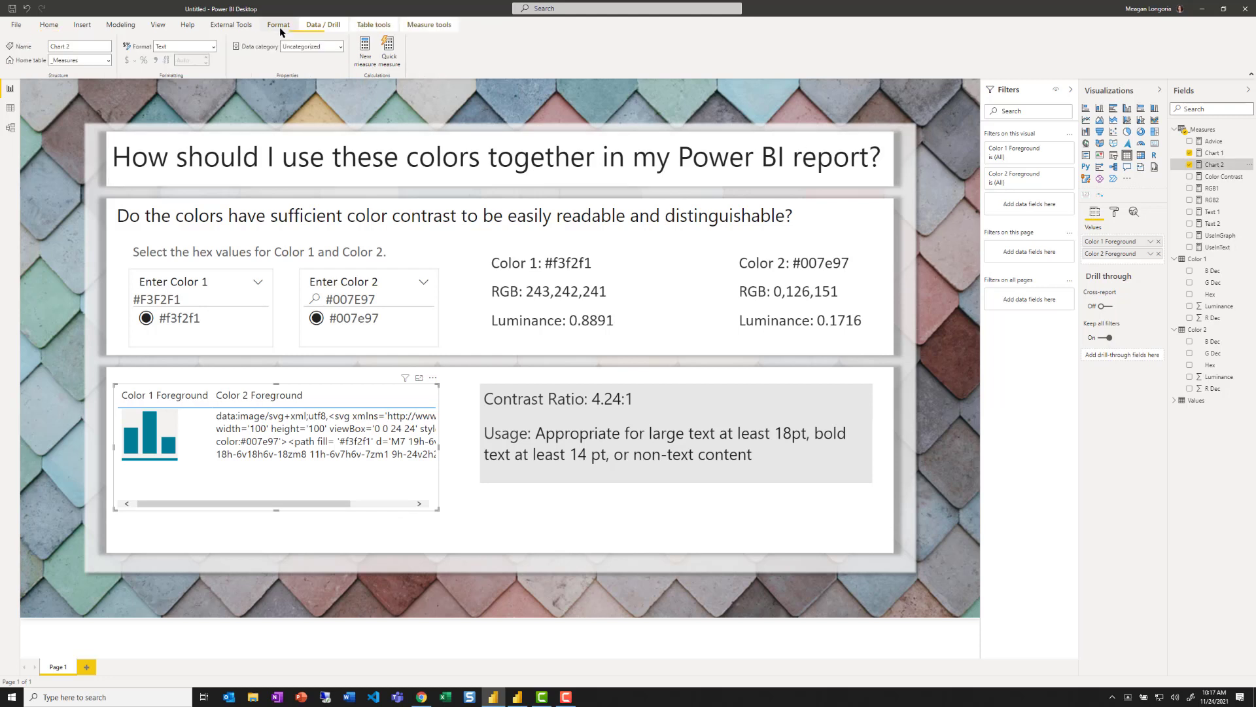
click(341, 51)
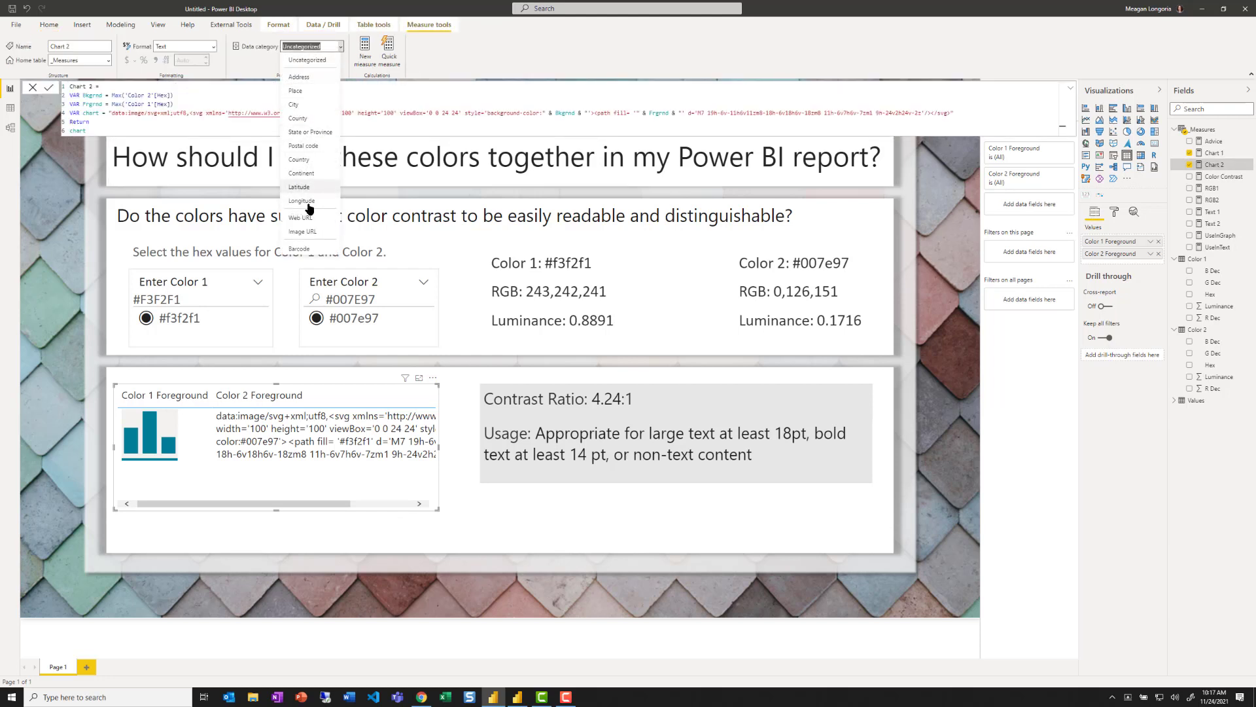
click(302, 232)
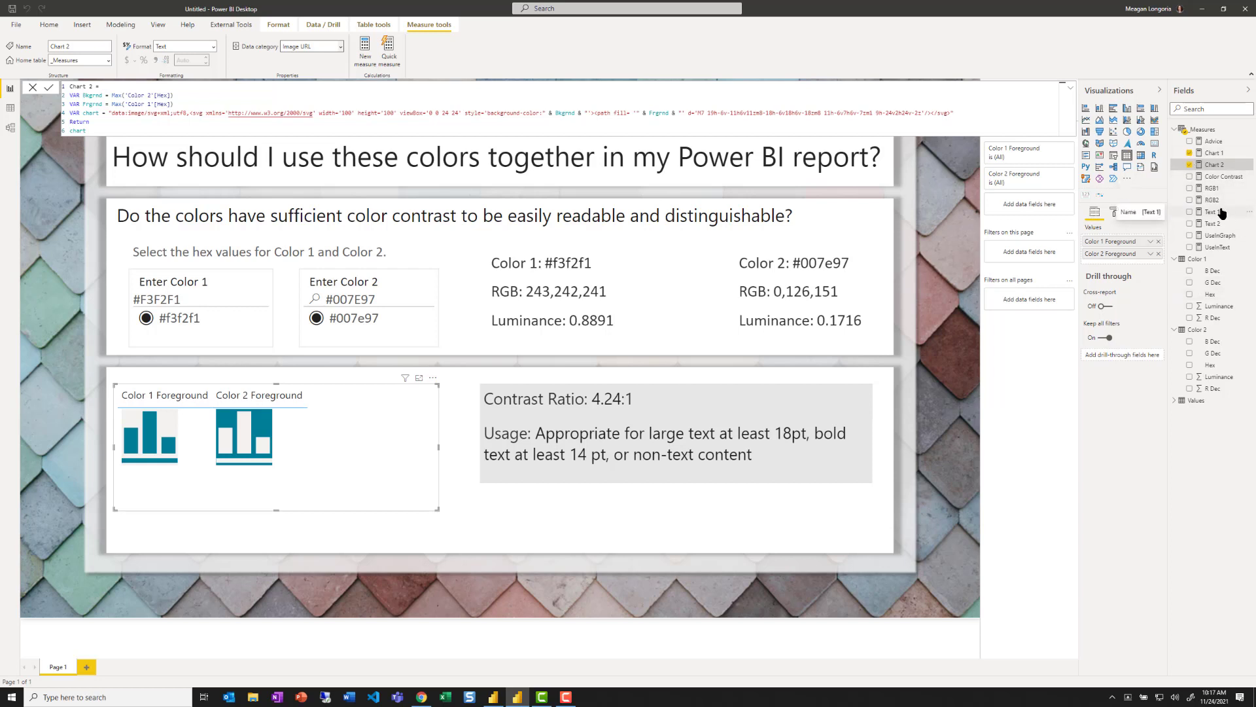
Add the Text 1 and Text 2 measures to the table after the two chart columns
drag(1203, 216, 1131, 263)
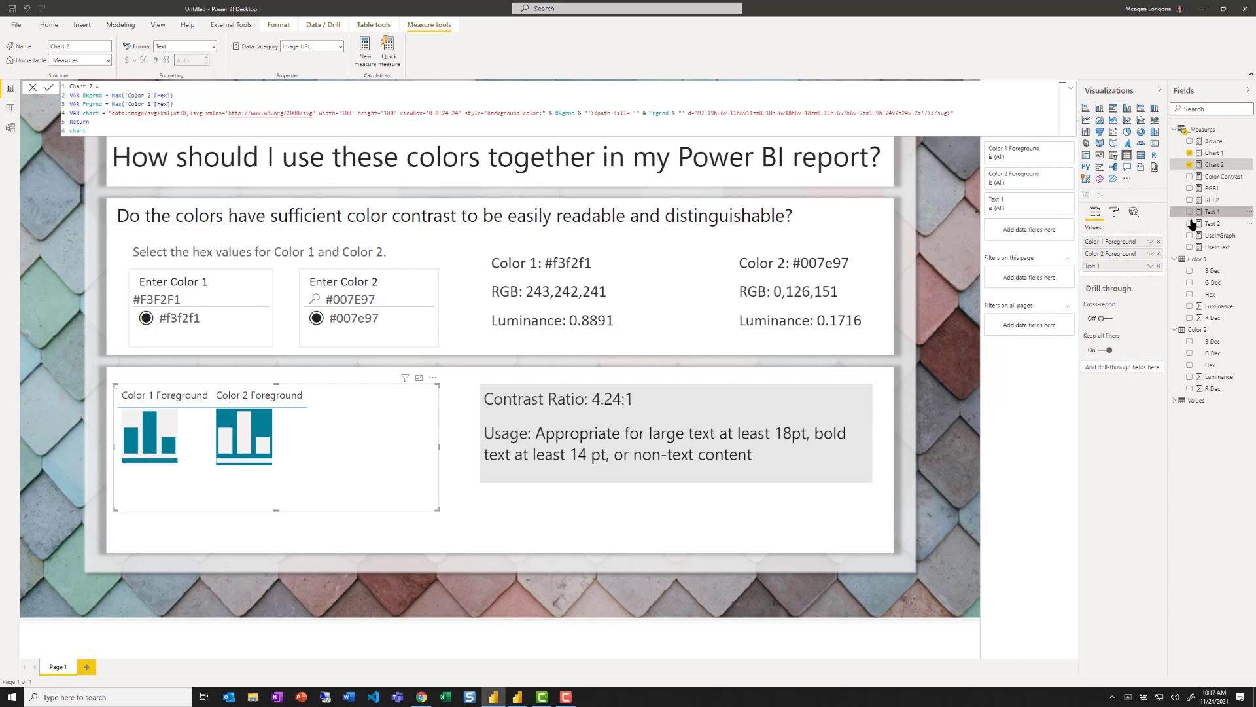
click(1190, 224)
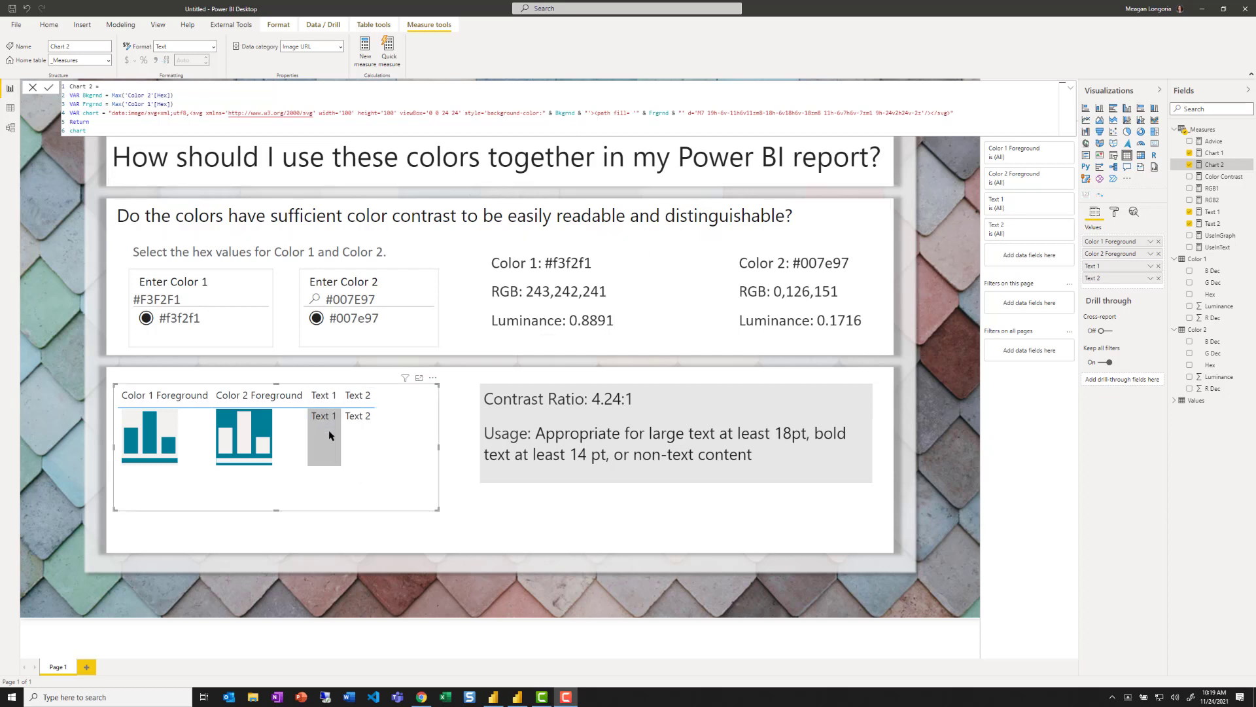
Rename the table's Text 1 and Text 2 columns as "Color 1 Text" and "Color 2 Text" for this visual
double_click(1123, 269)
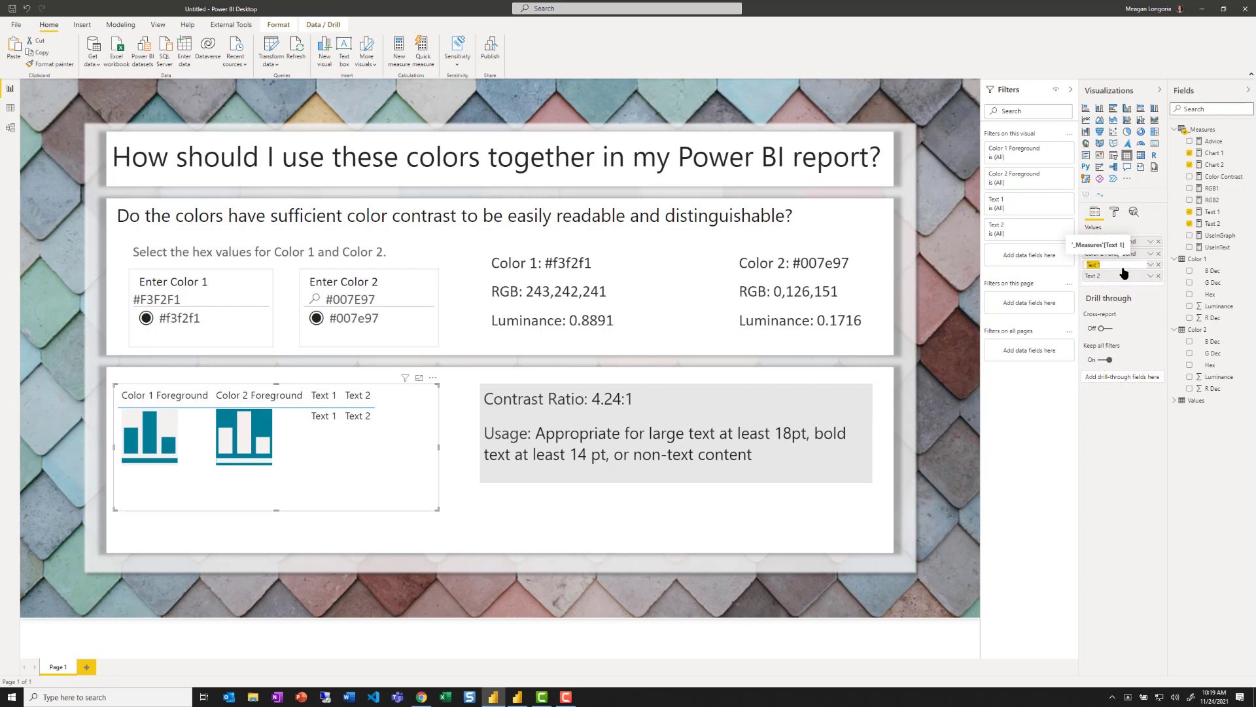
text(Color 1 Text)
key(Return)
double_click(1110, 277)
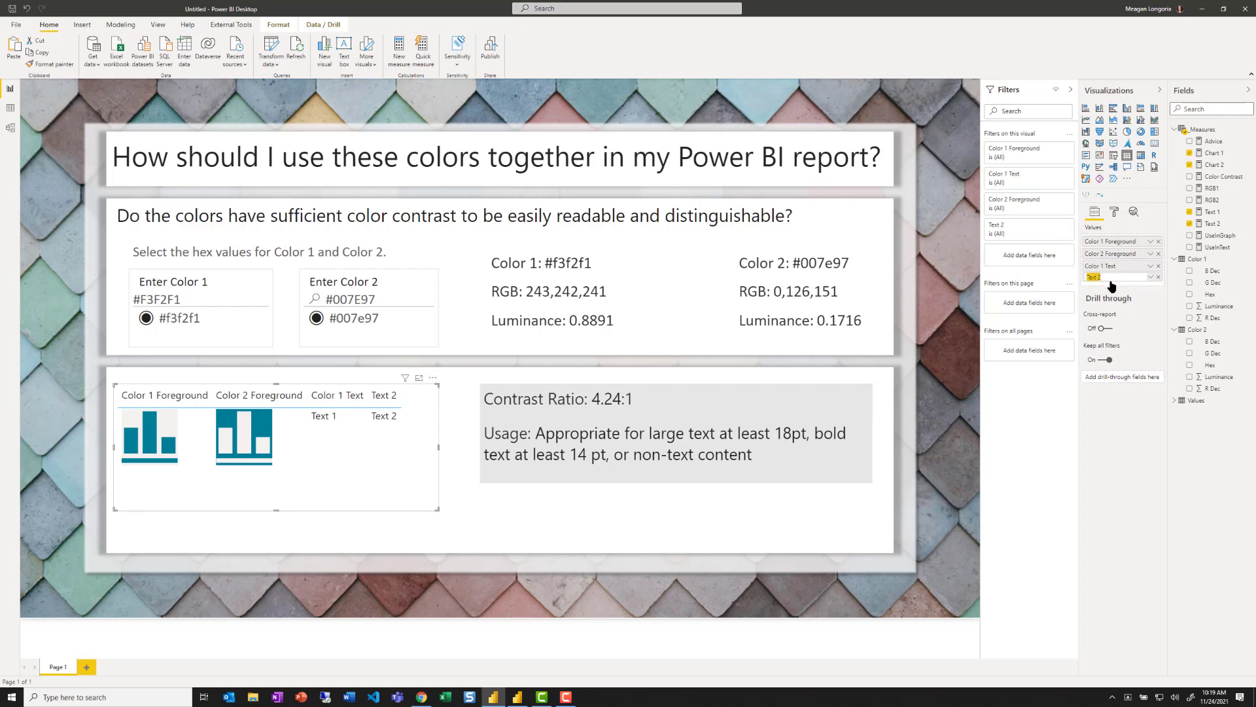
text(Color 2 Text)
key(Return)
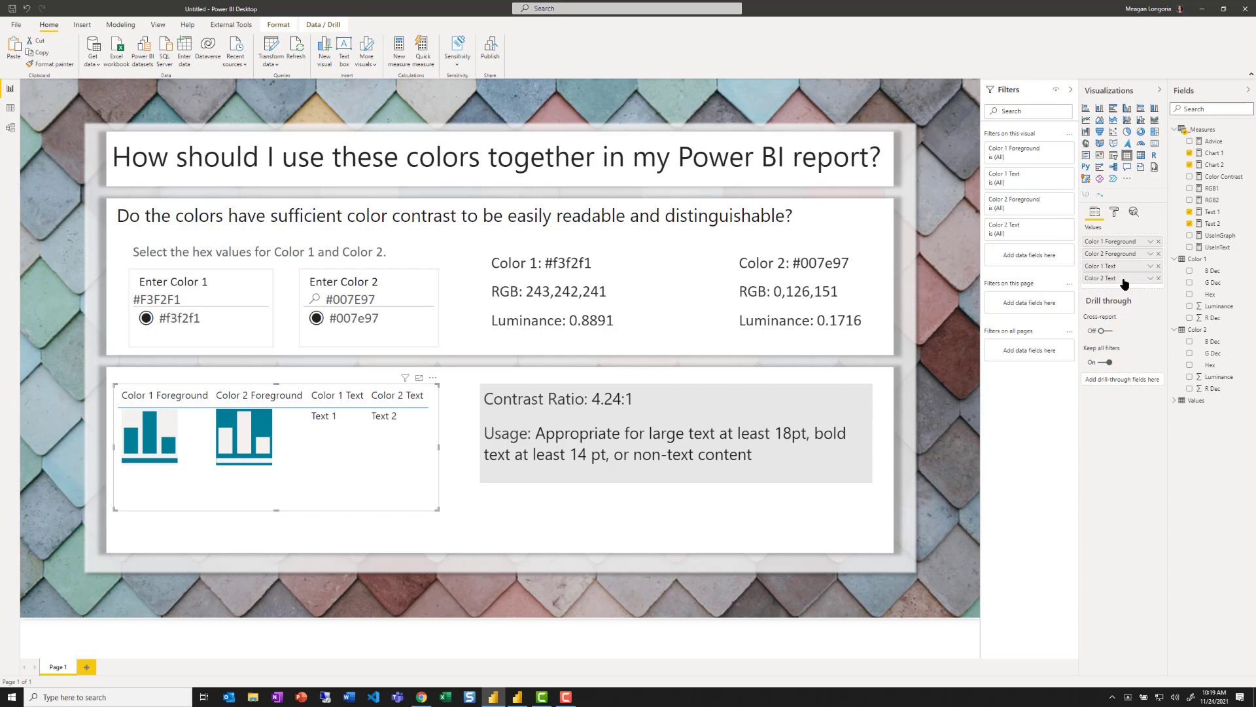
Conditionally format the Color 1 Text column's background color by field value, based on the first Hex from the Color 2 table
click(1114, 216)
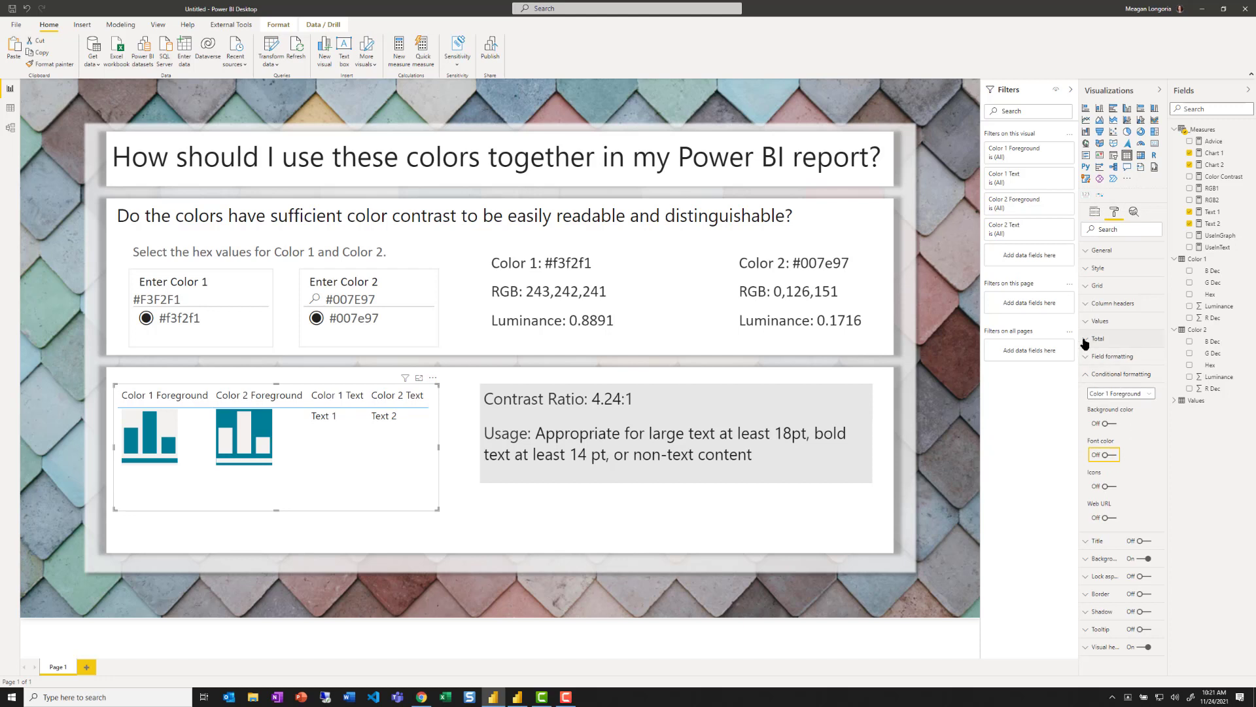
click(1110, 400)
click(1117, 428)
click(1106, 424)
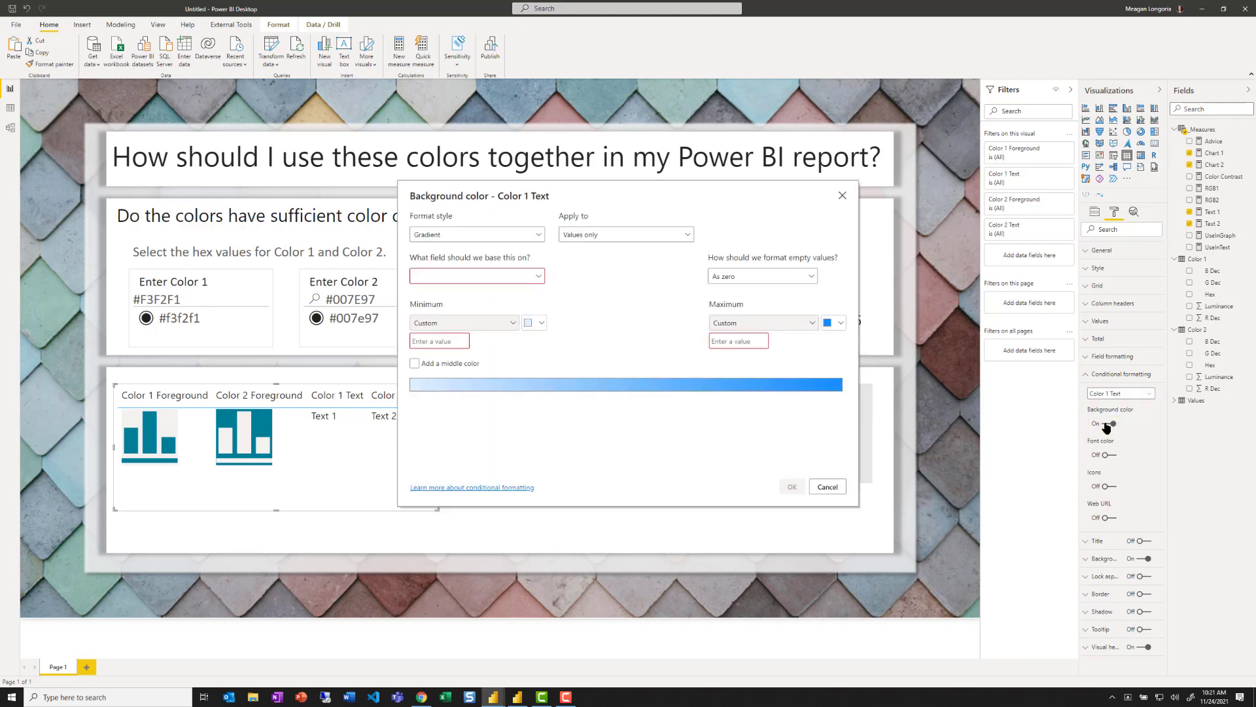
click(474, 237)
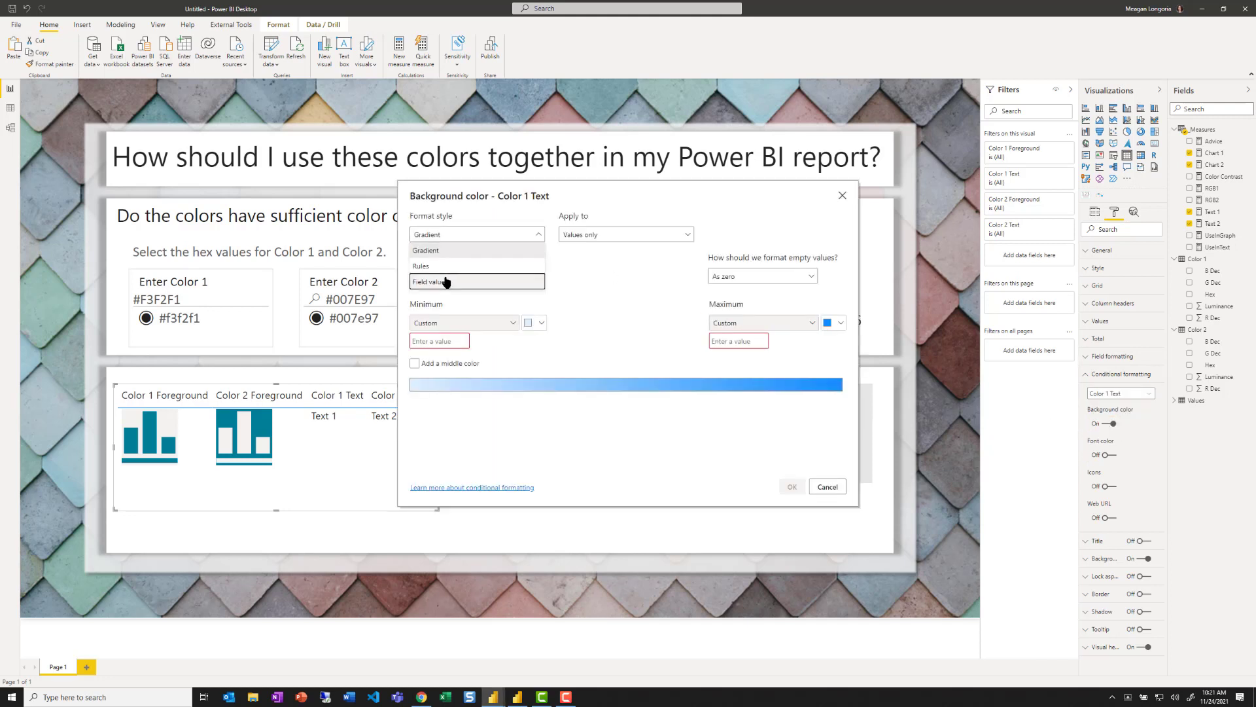
click(450, 282)
click(442, 278)
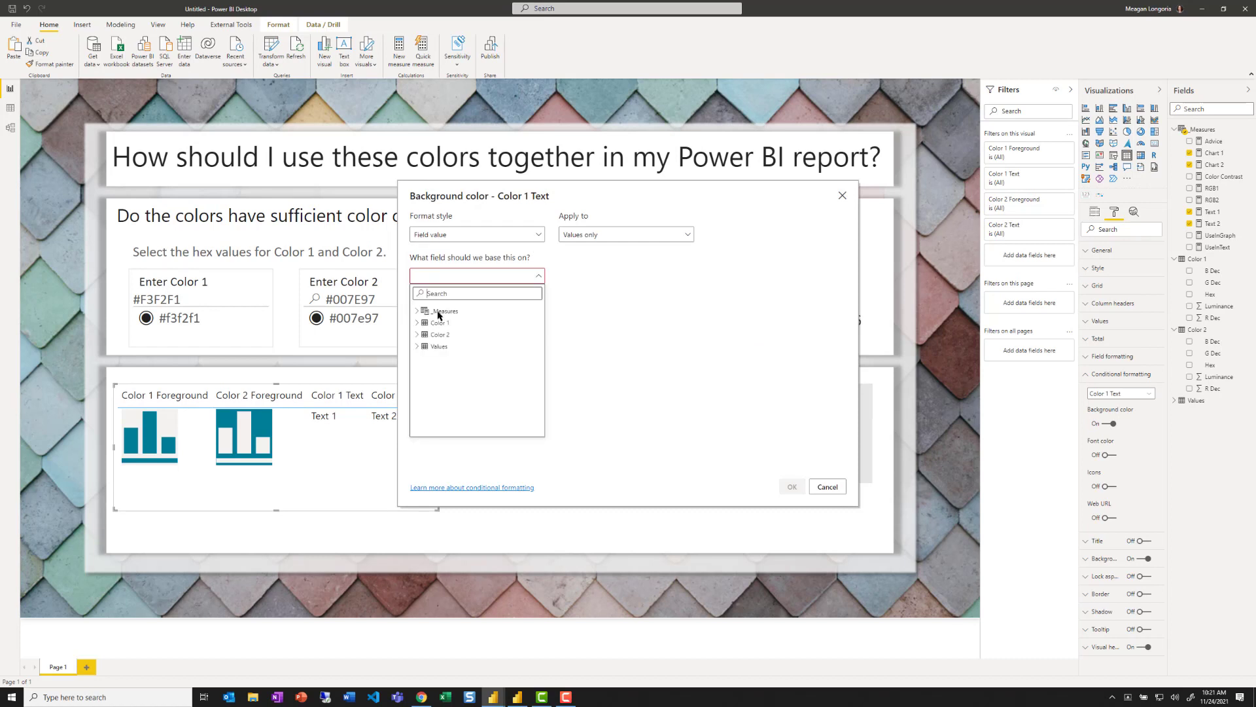
click(417, 335)
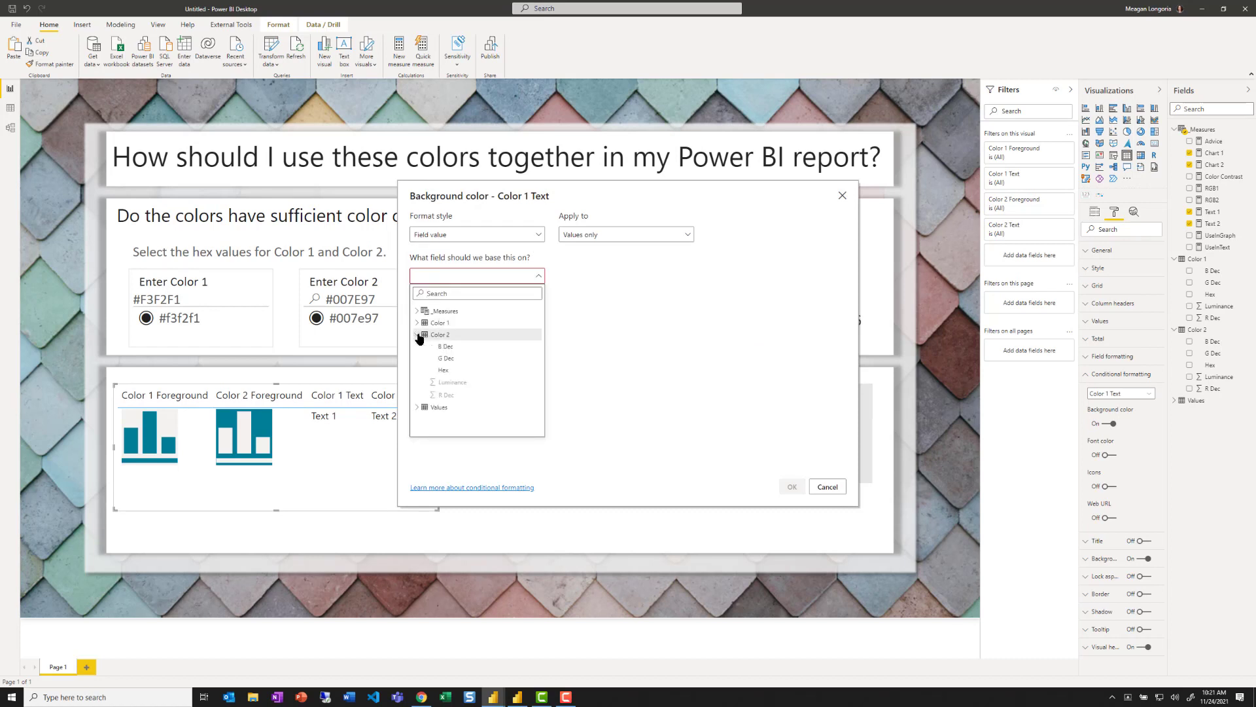
click(445, 370)
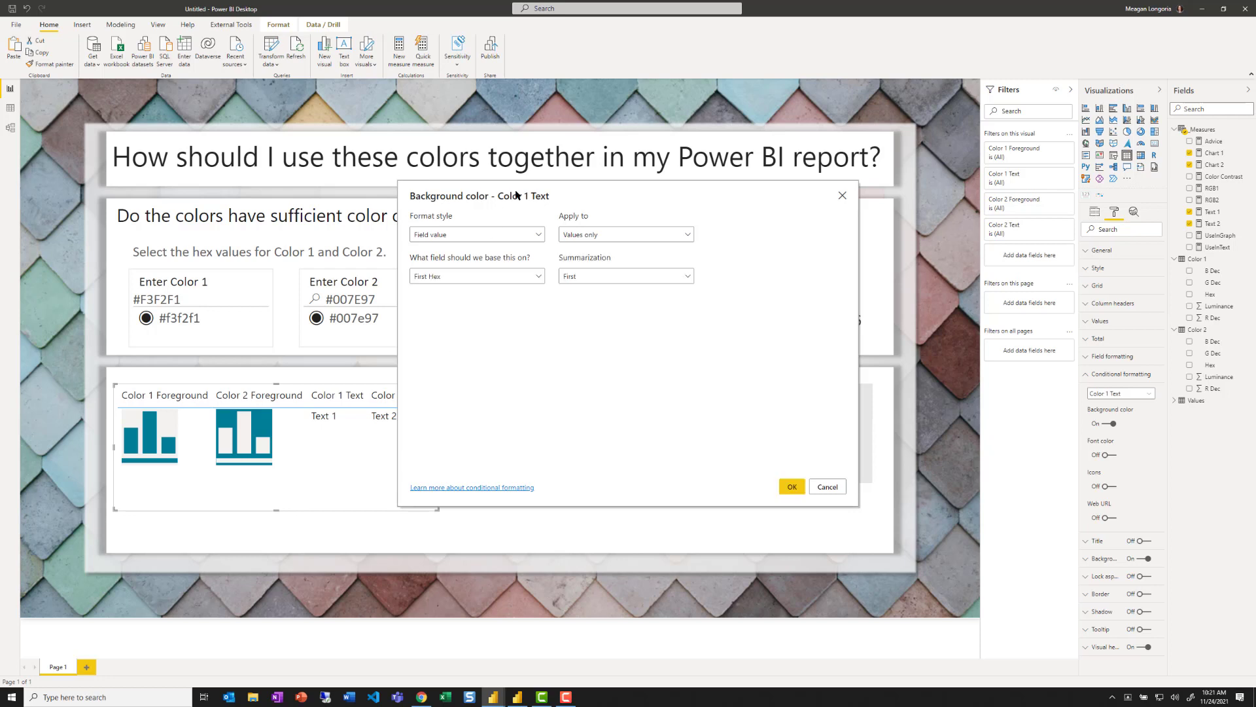
click(792, 486)
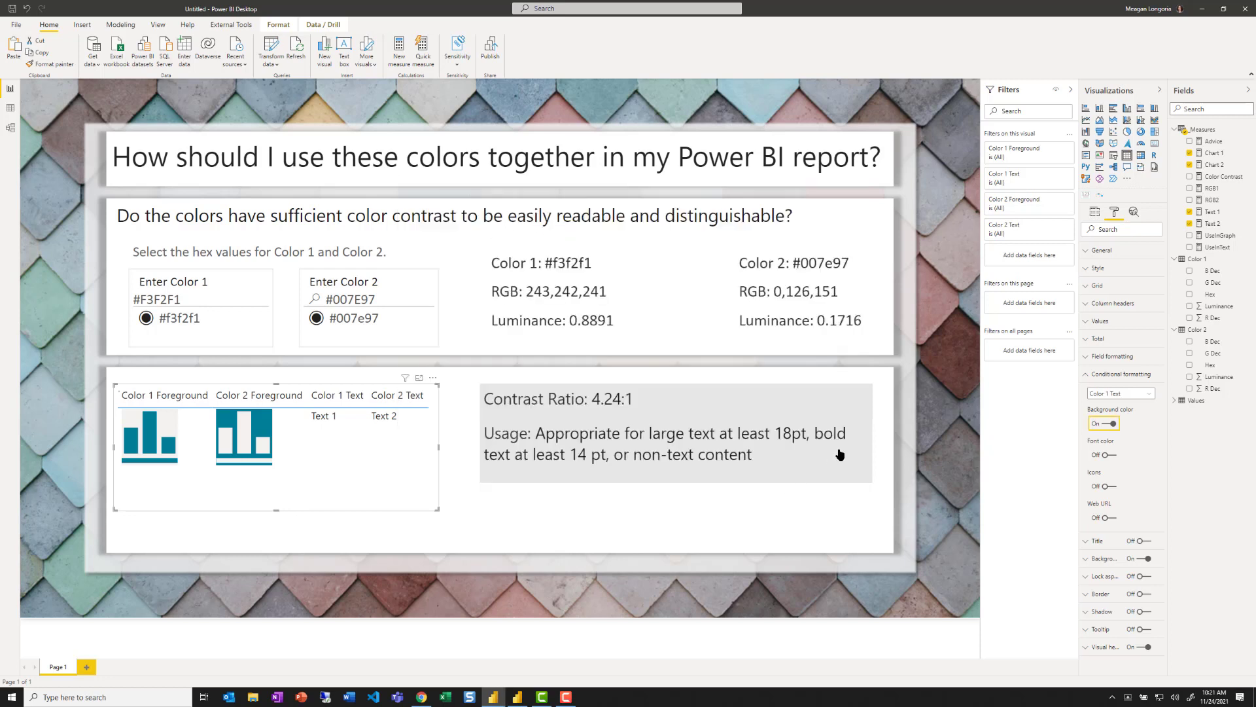
Conditionally format the Color 1 Text column's font color by field value, based on the first Hex from the Color 1 table
click(1111, 472)
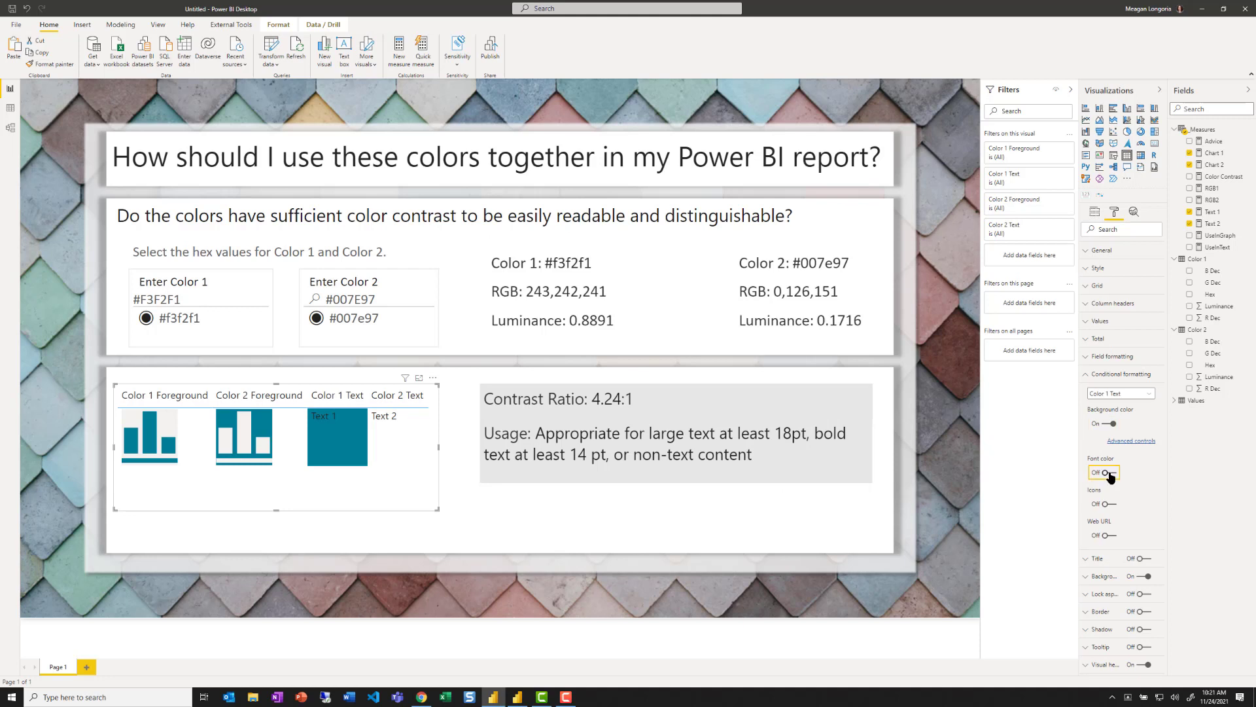
click(458, 234)
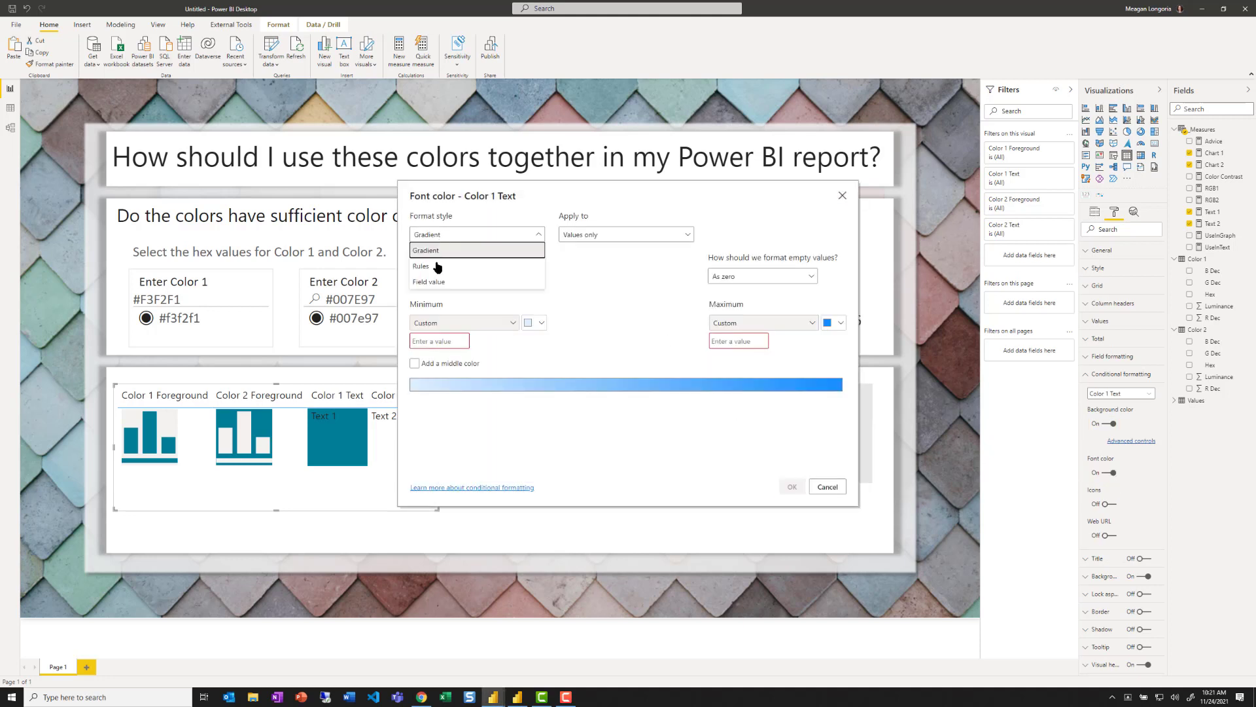
click(432, 281)
click(444, 276)
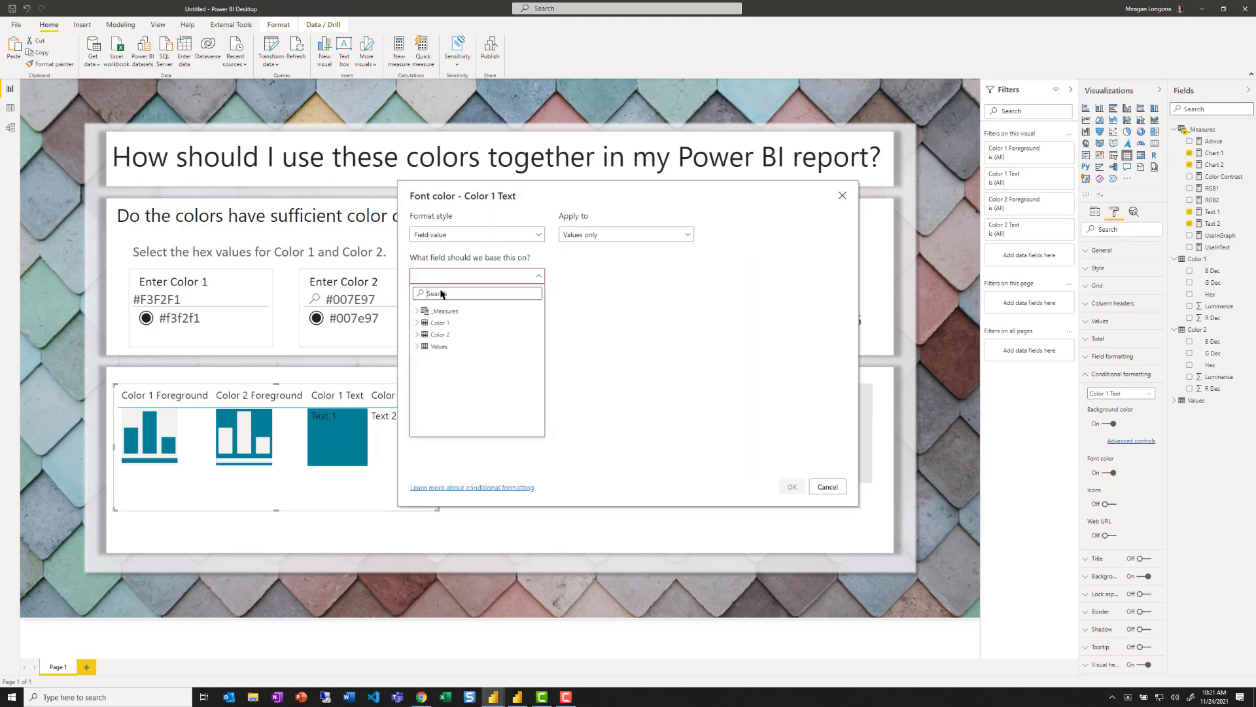
click(418, 323)
click(441, 359)
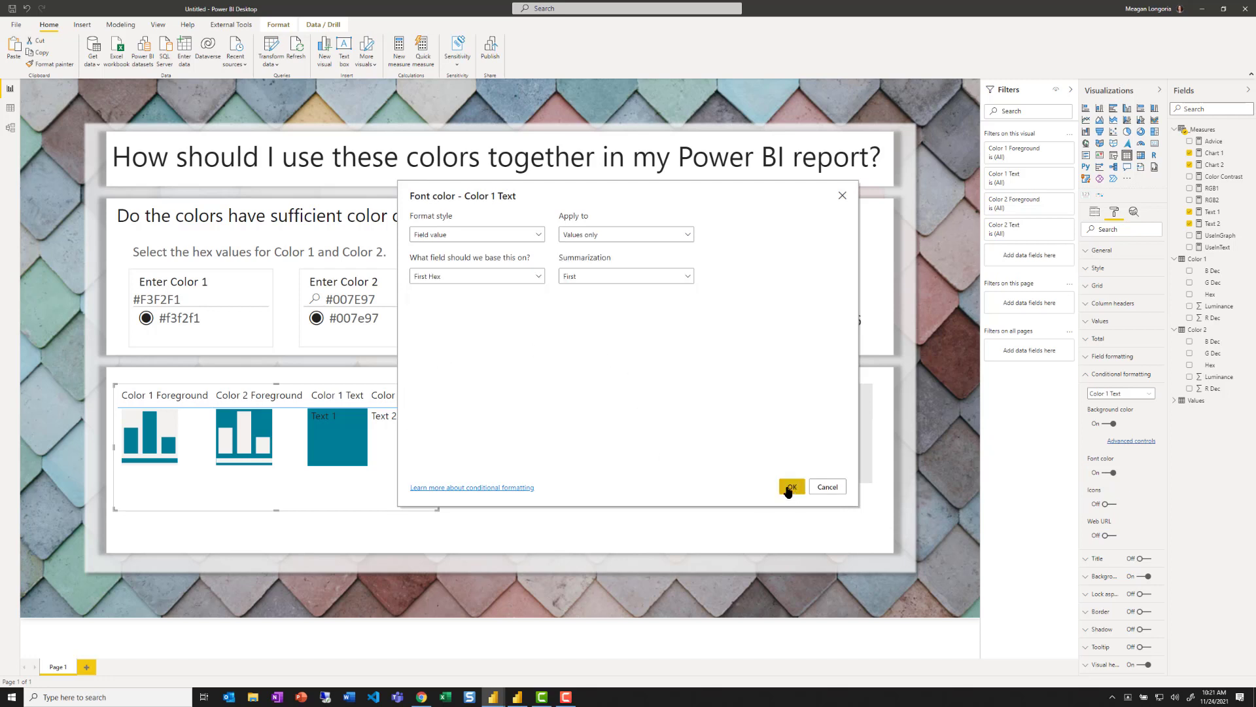
click(790, 488)
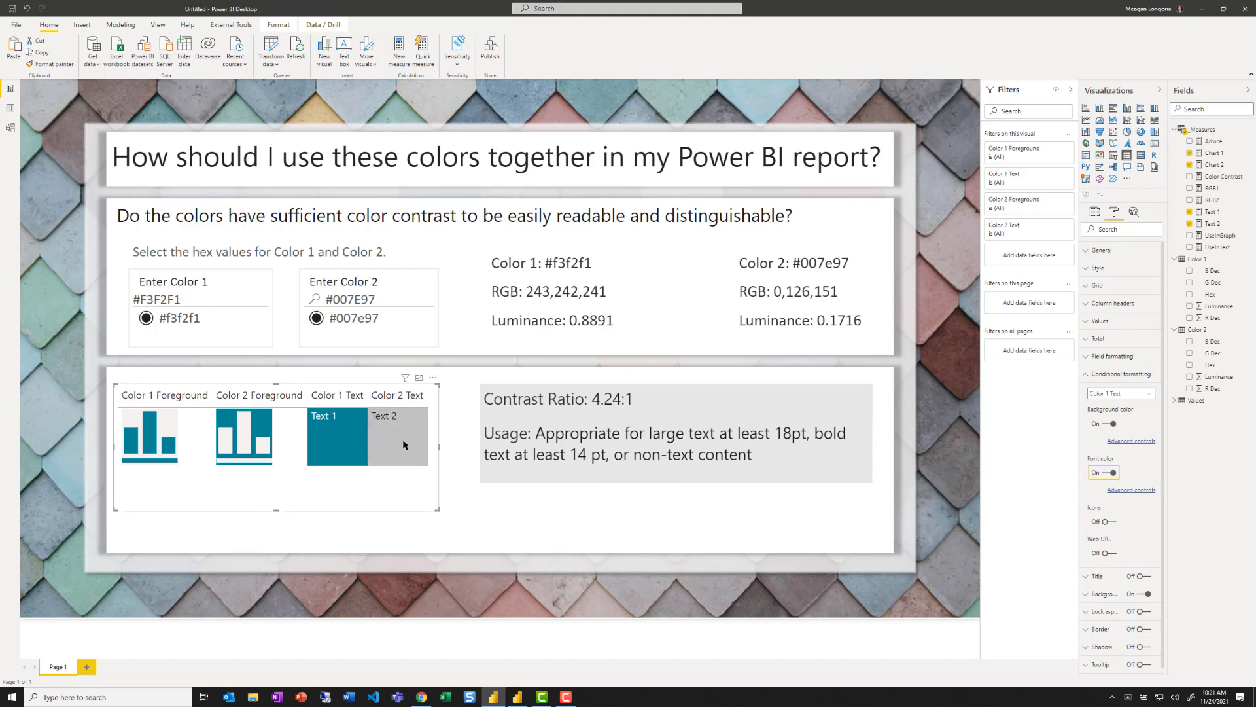
Conditionally format the Color 2 Text column's background color by field value, based on the first Hex from the Color 1 table
click(1122, 394)
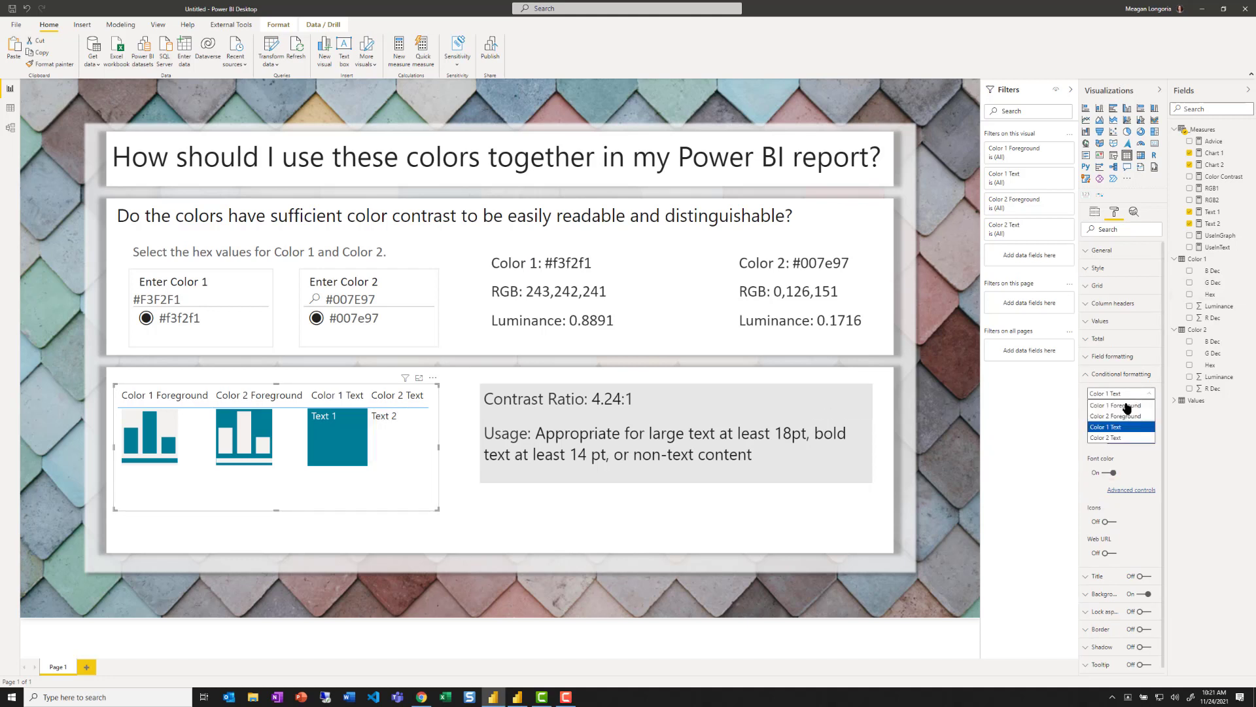
click(1115, 438)
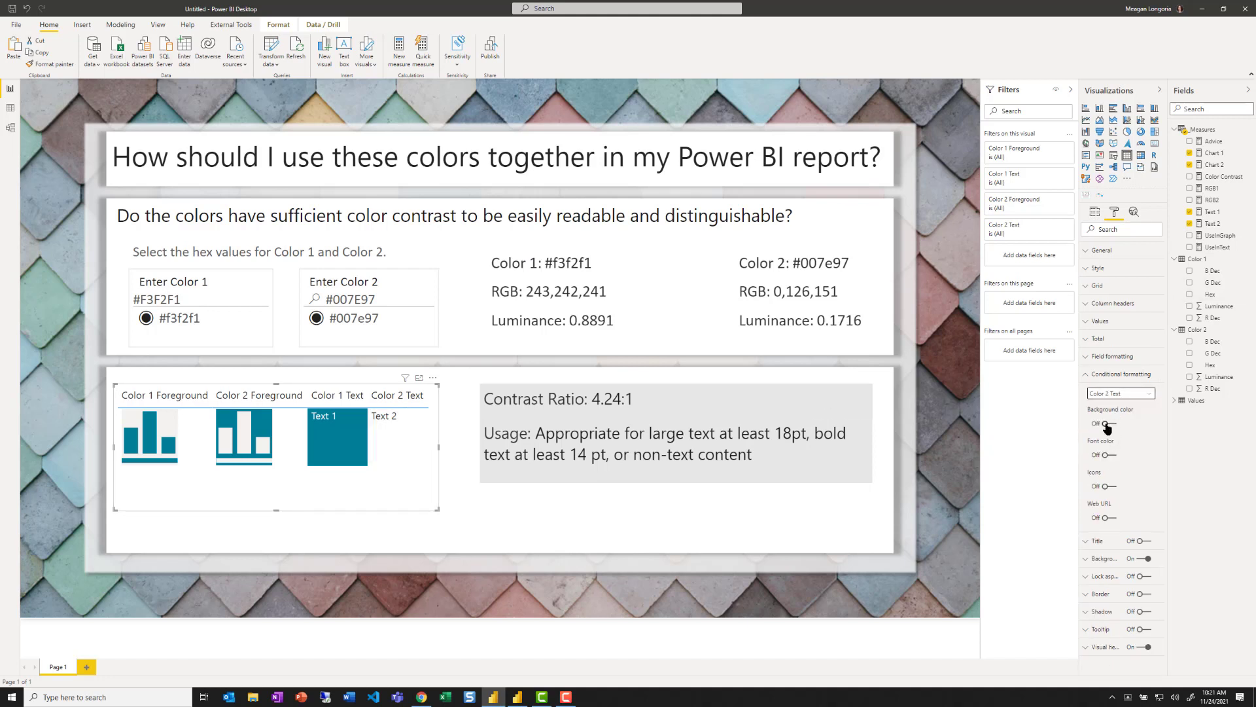
click(1106, 424)
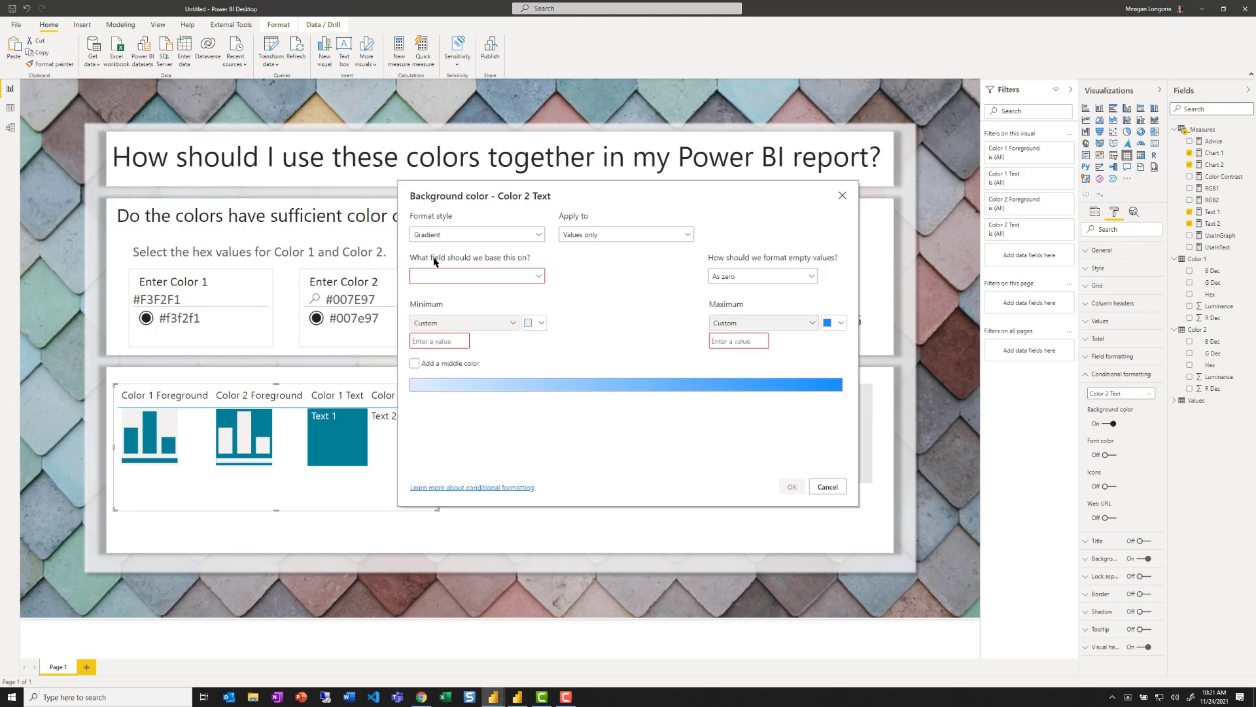
click(437, 235)
click(437, 280)
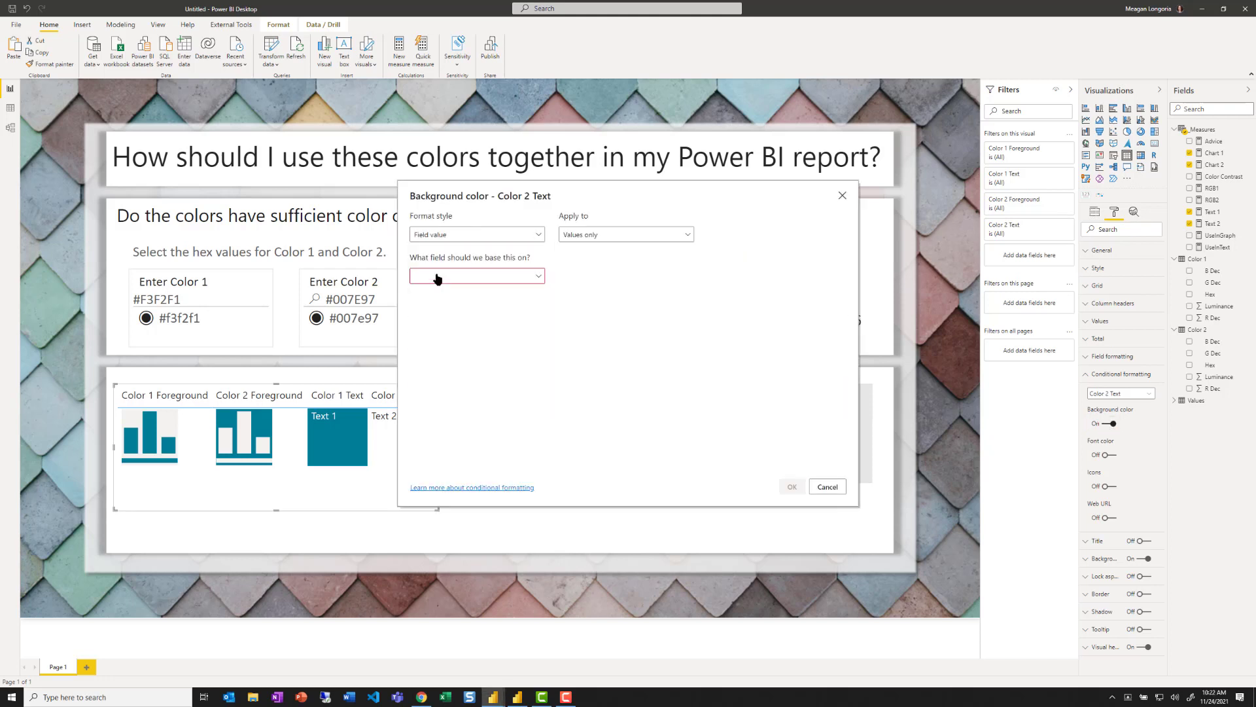
click(437, 276)
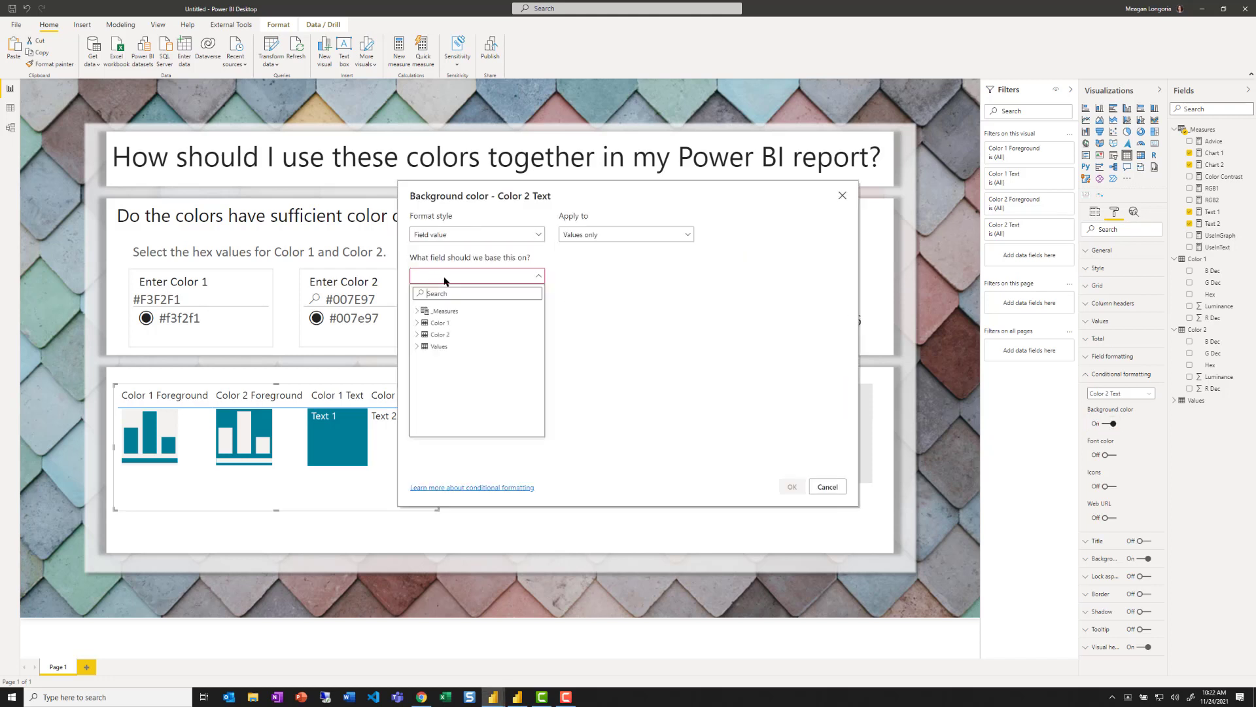
click(417, 335)
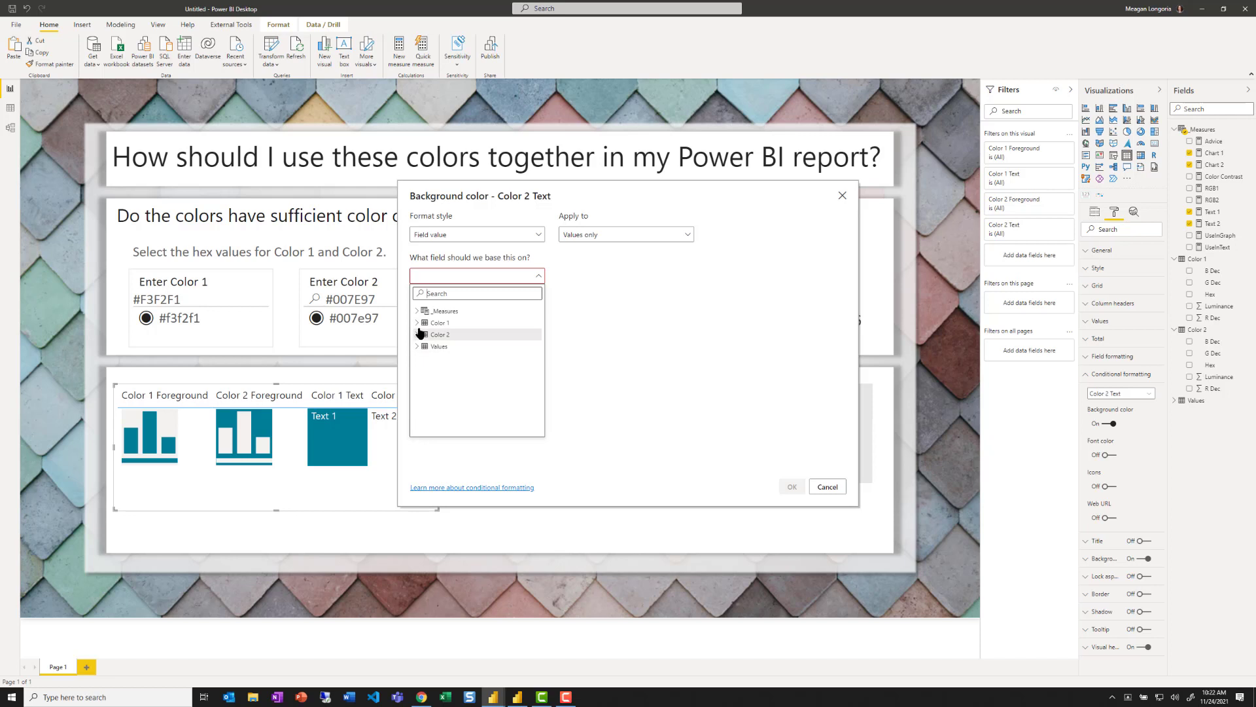
click(440, 357)
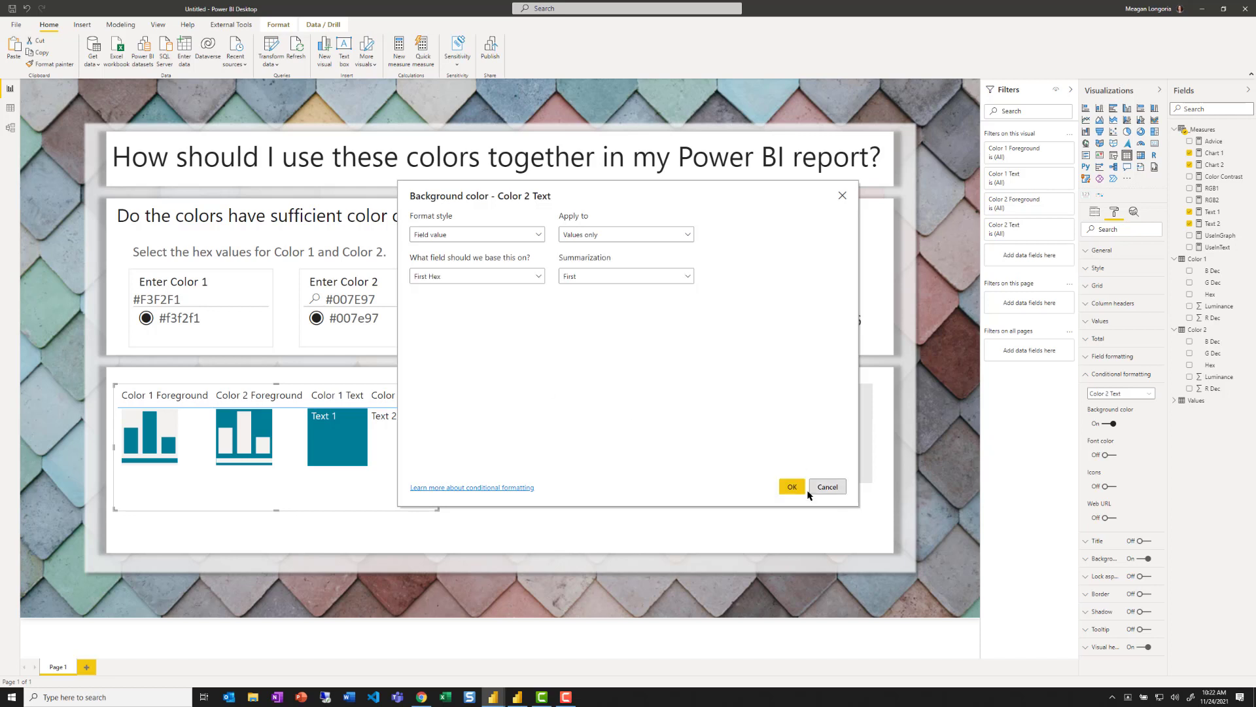
click(793, 486)
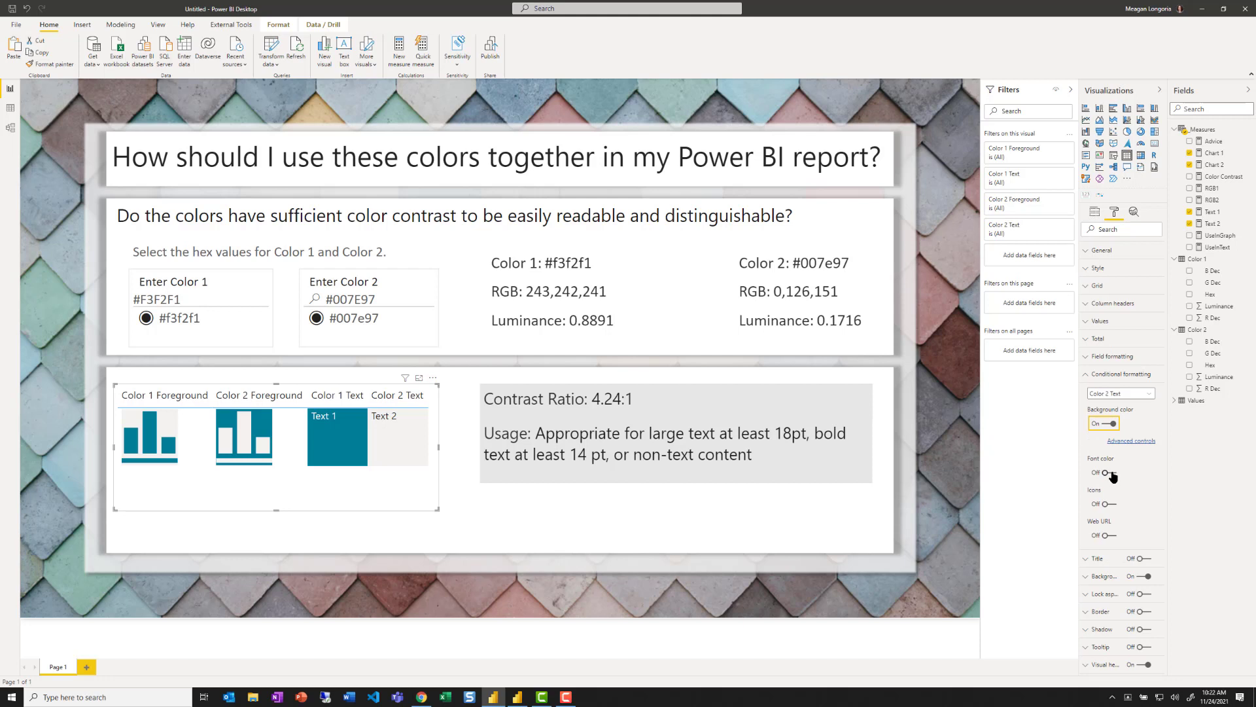
Conditionally format the Color 2 Text column's font color by field value, based on the first Hex from the Color 2 table
click(1109, 471)
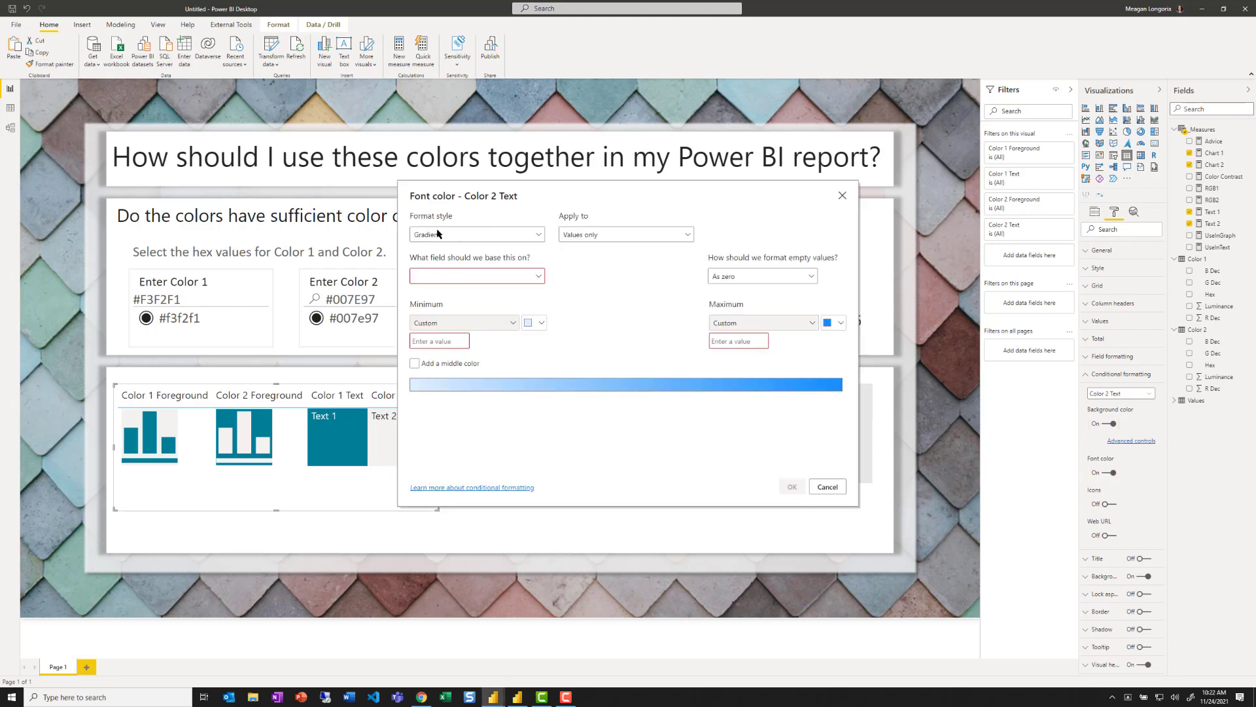
click(440, 235)
click(440, 270)
click(455, 276)
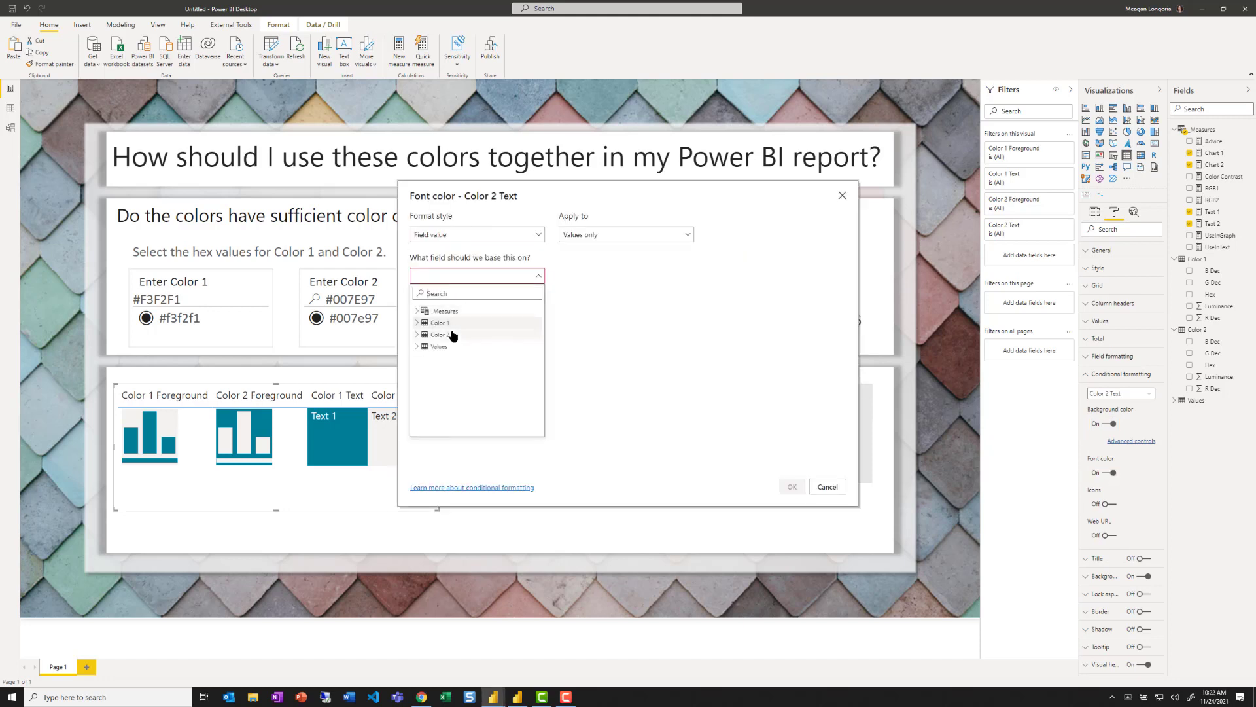
click(418, 335)
click(443, 370)
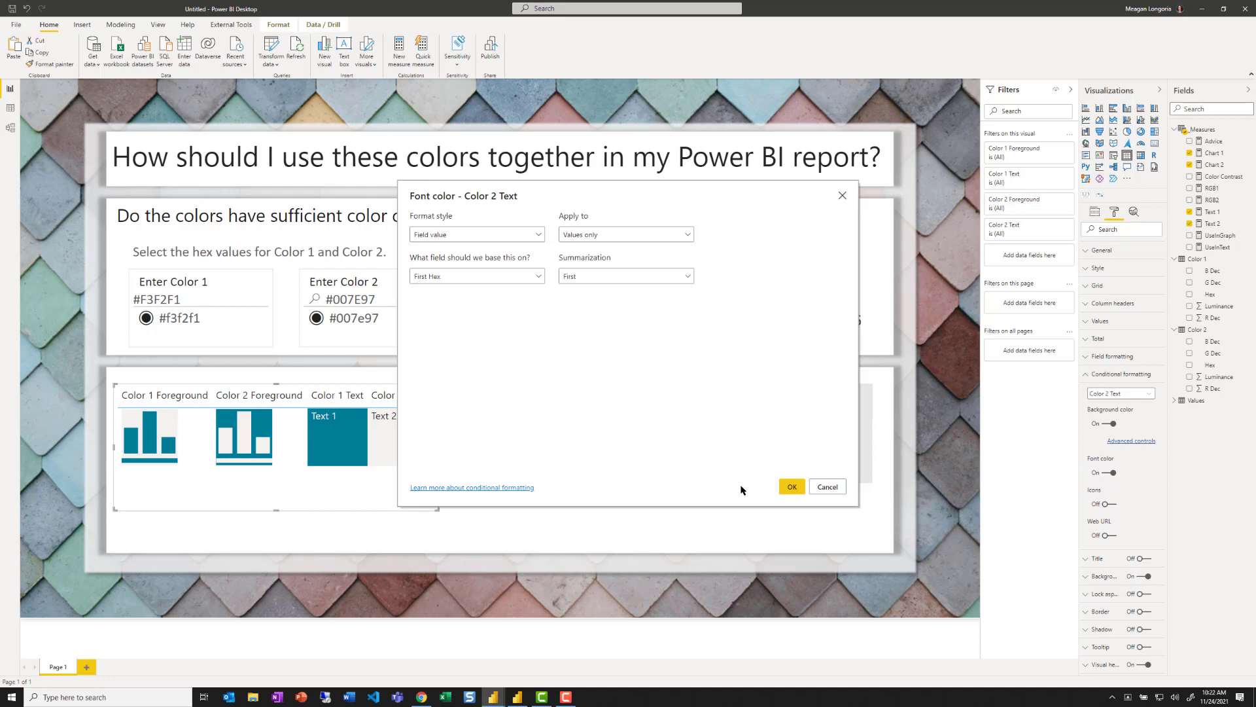
click(792, 487)
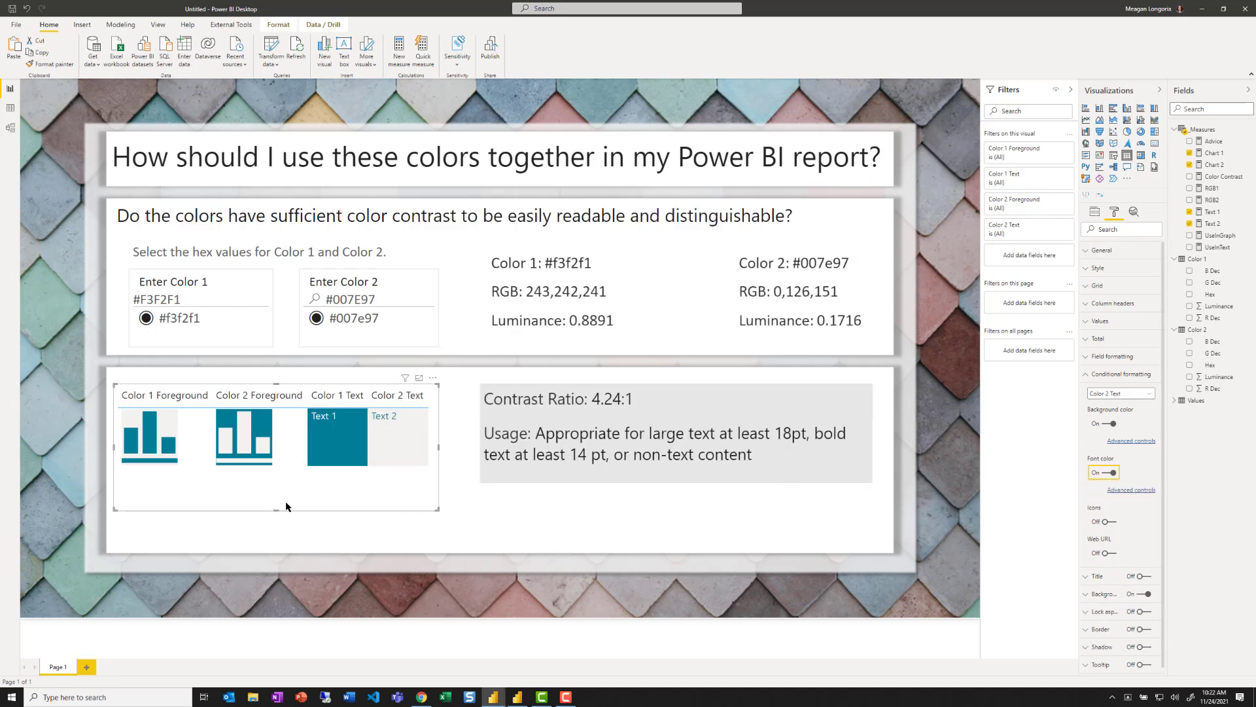
Shorten the preview table and narrow its Color 1 Foreground and Color 2 Foreground columns to about the width of the chart images
drag(275, 511, 269, 484)
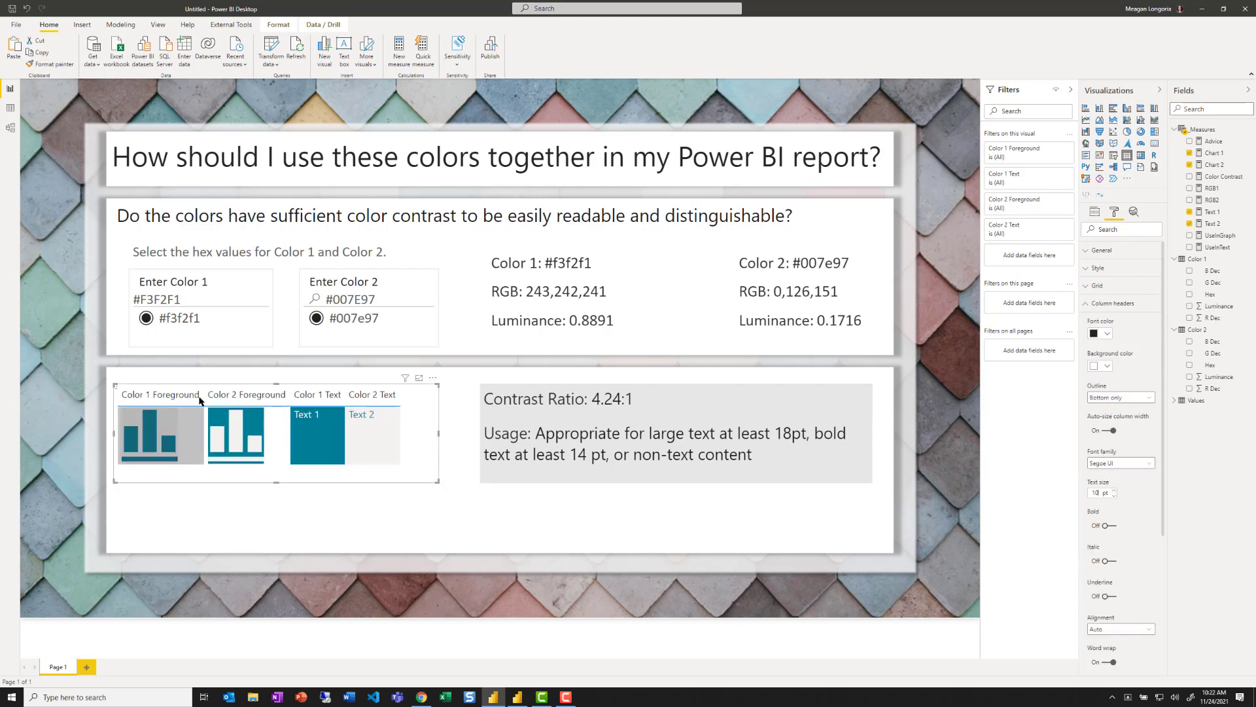
drag(212, 401, 176, 401)
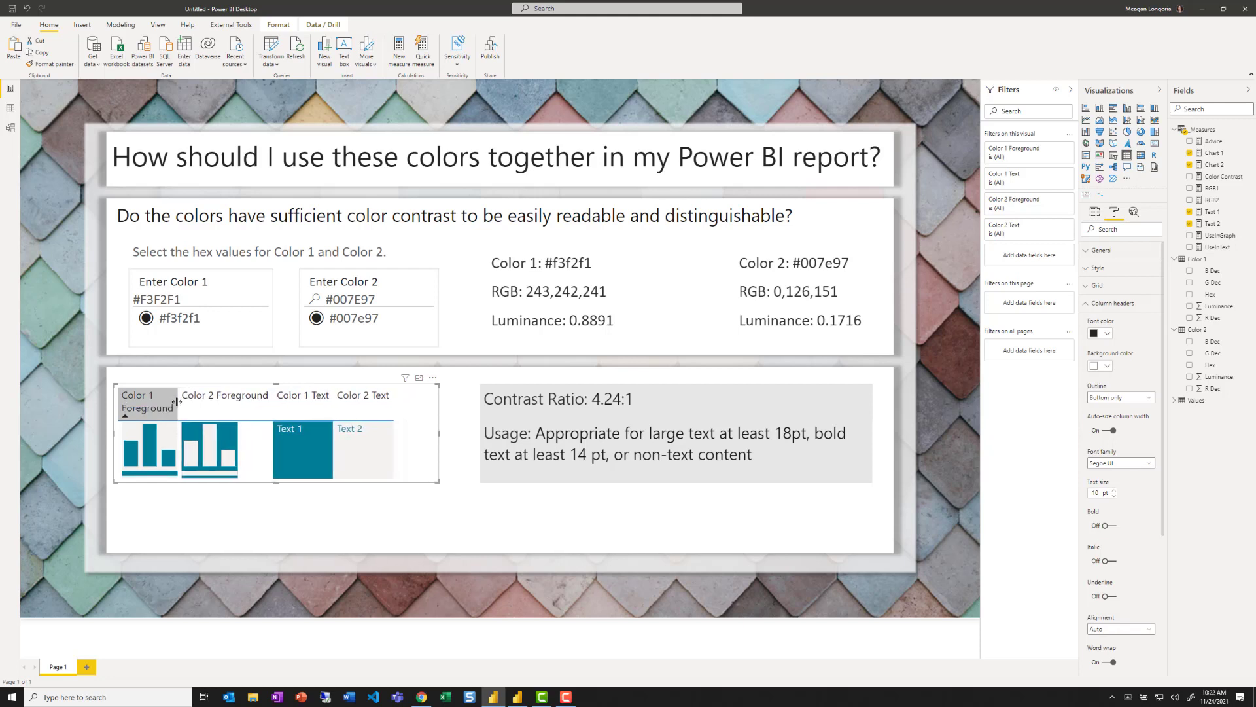
drag(272, 405, 239, 409)
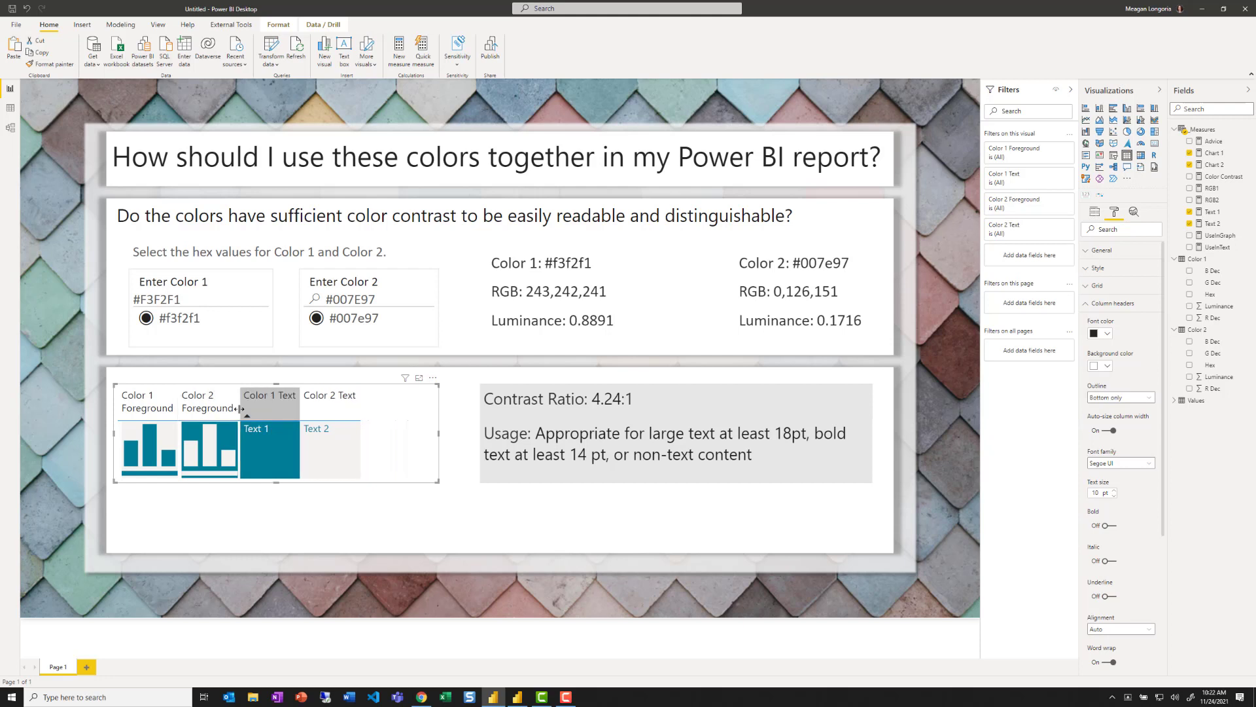
click(261, 520)
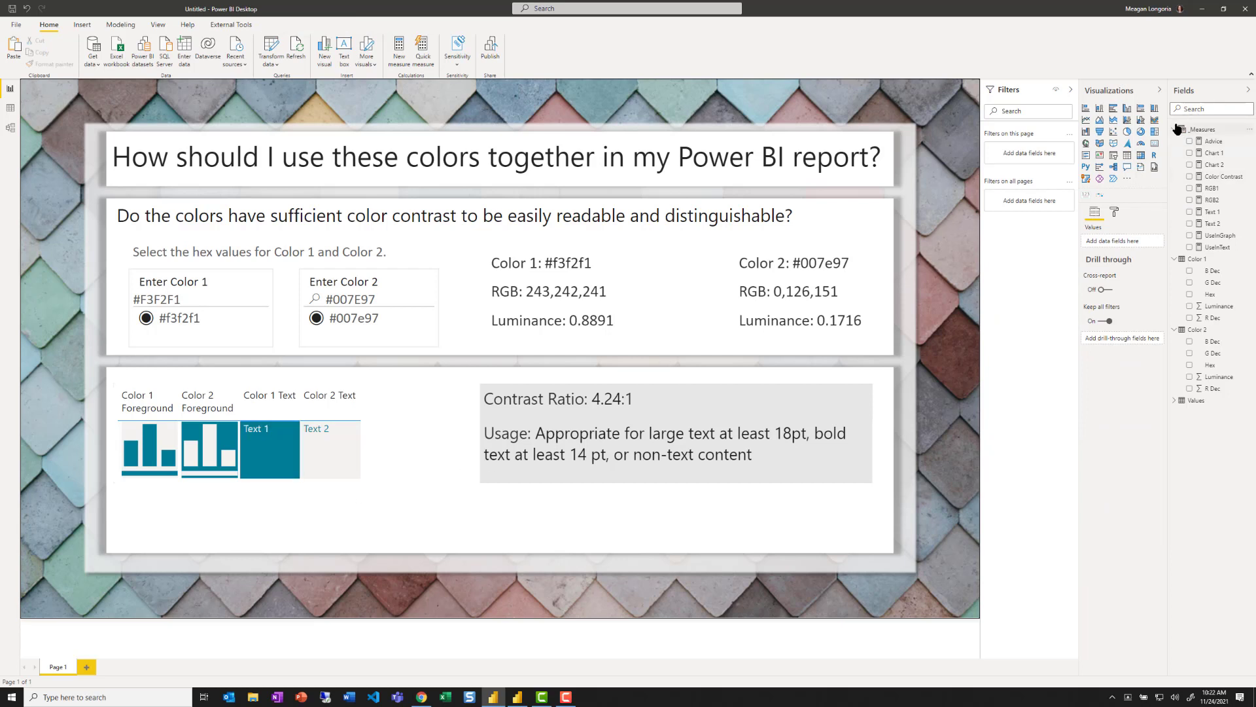
Add a card visual for the UseInGraph measure below the preview table and turn off its category label
click(1190, 237)
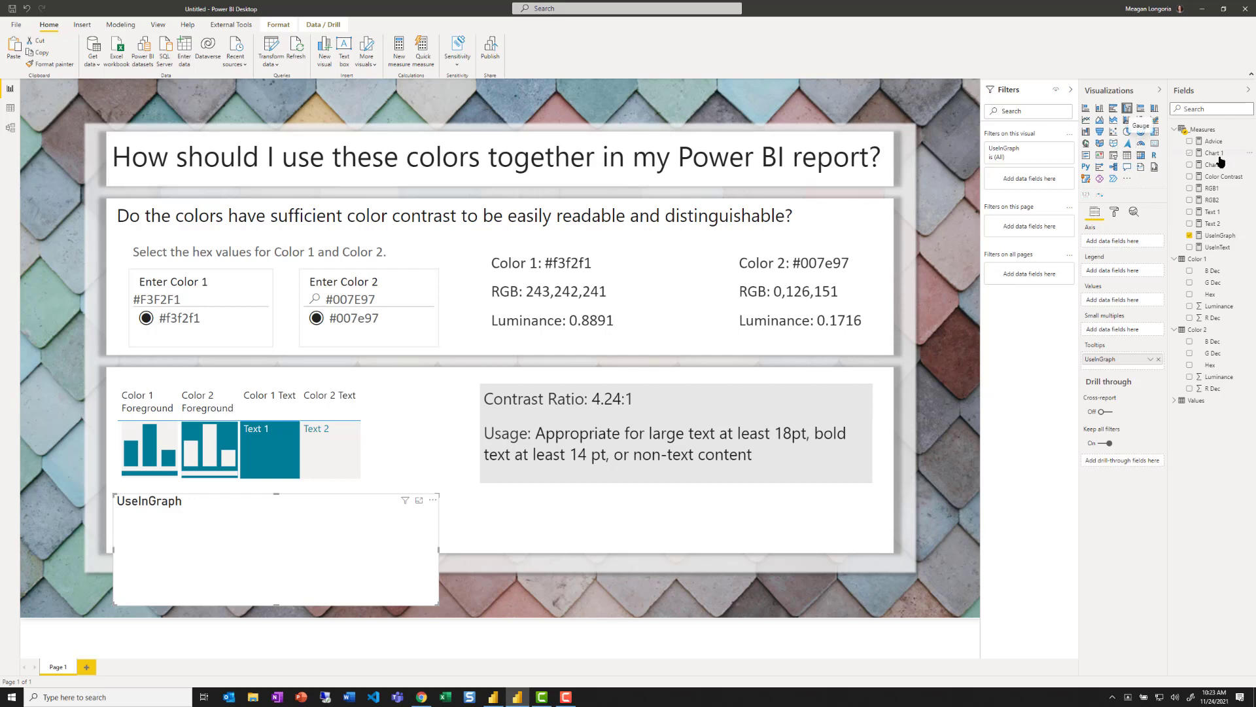
click(1154, 145)
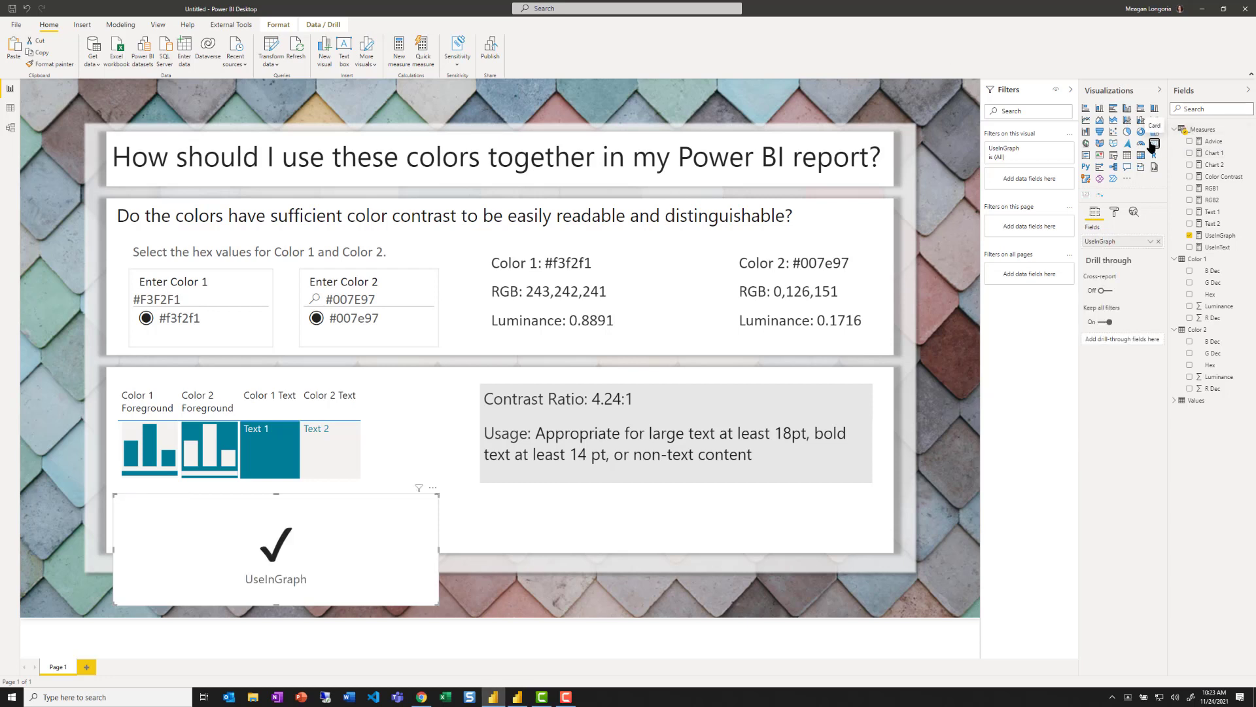
click(1115, 213)
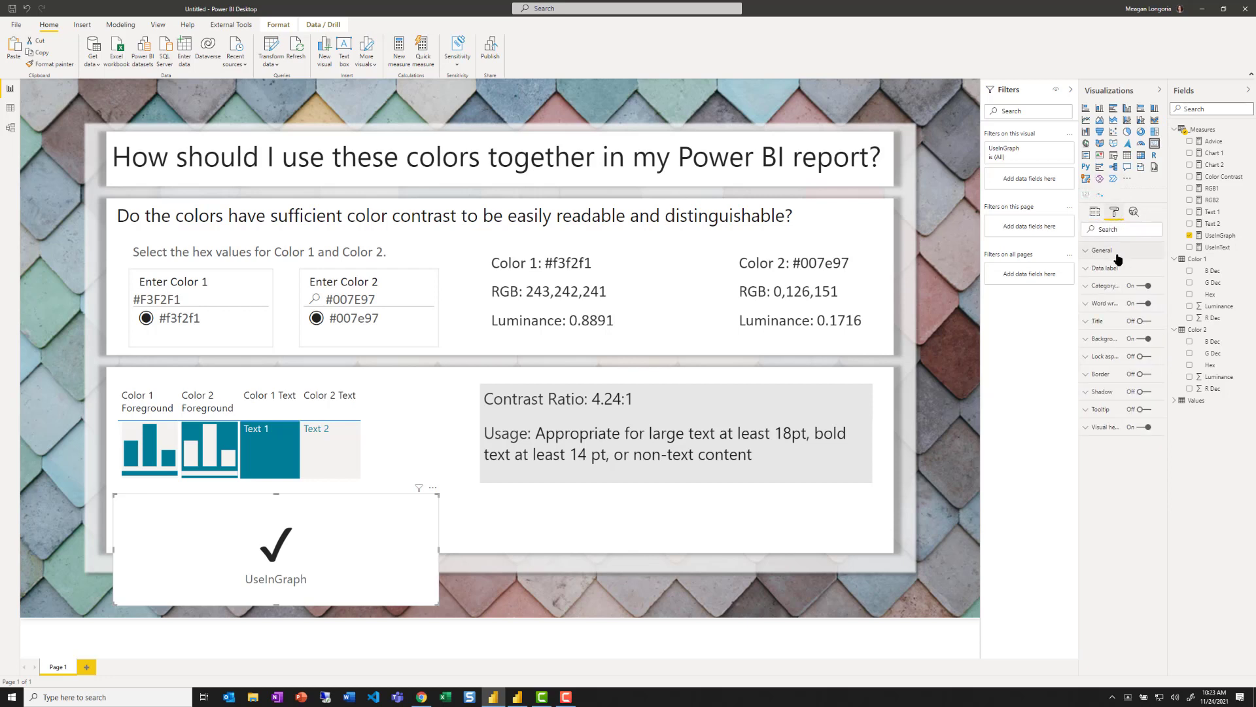
click(1145, 287)
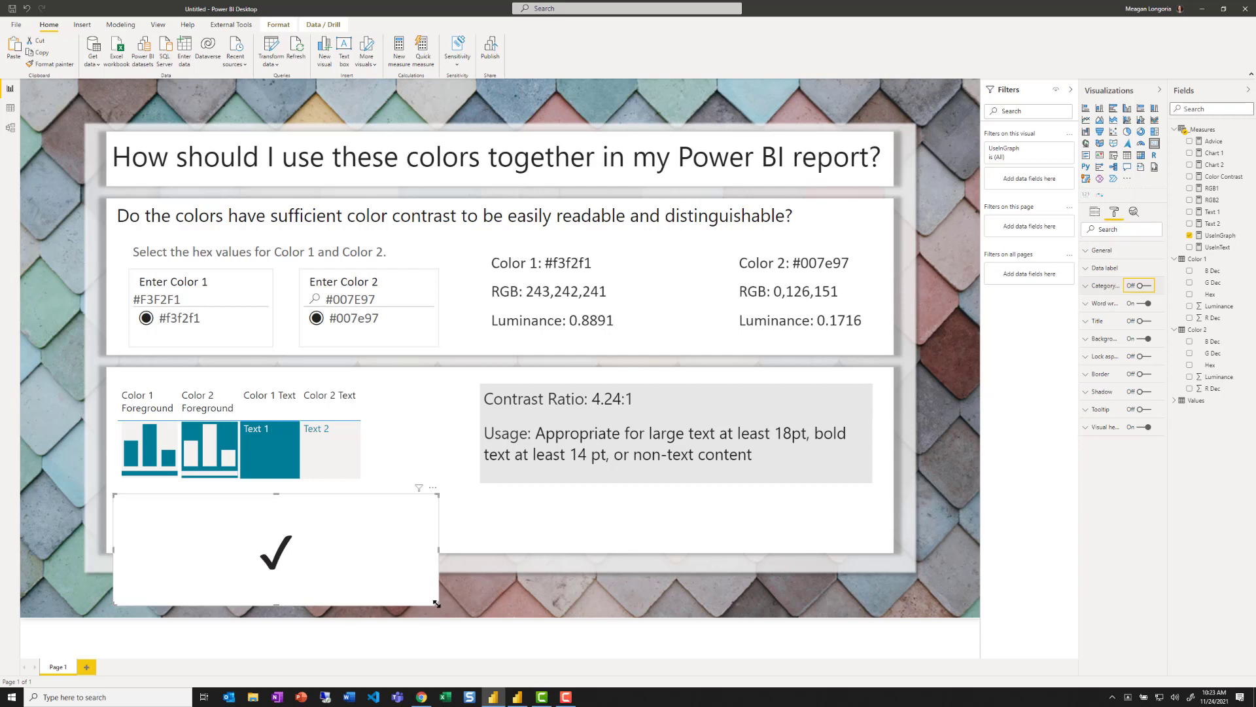
Shrink the UseInGraph card and align it directly beneath the two chart preview columns
drag(361, 564, 230, 540)
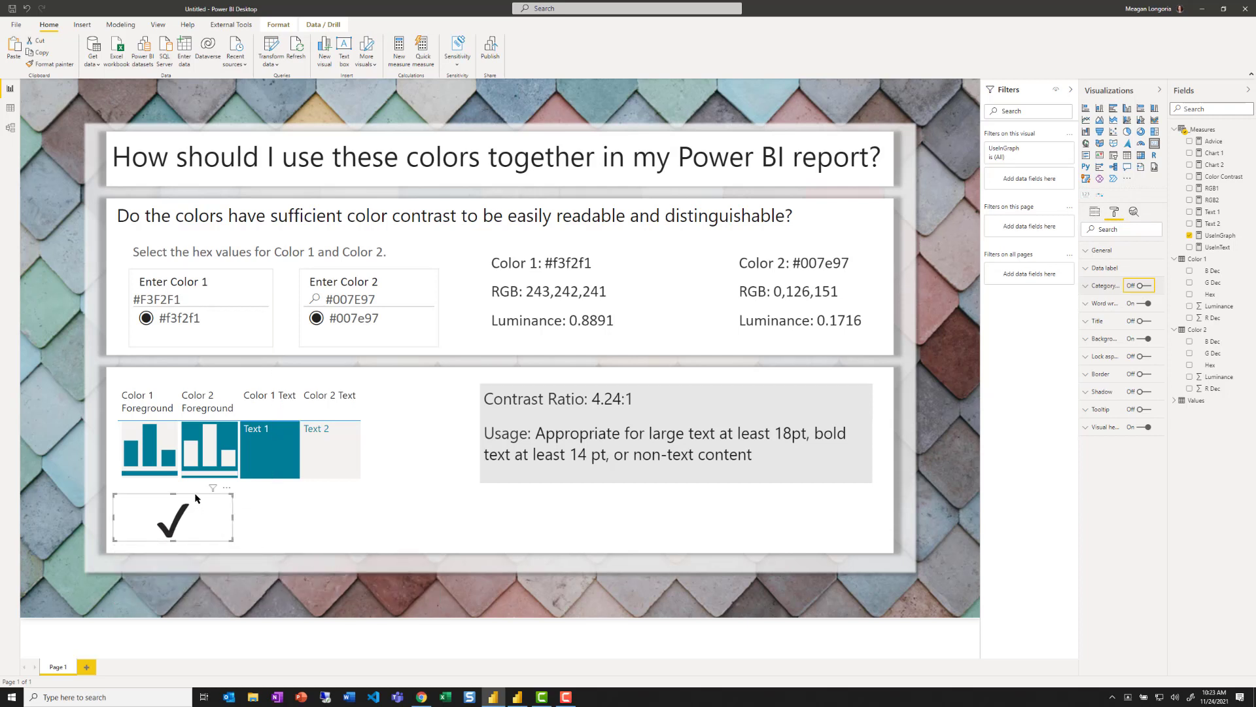
drag(196, 494, 200, 495)
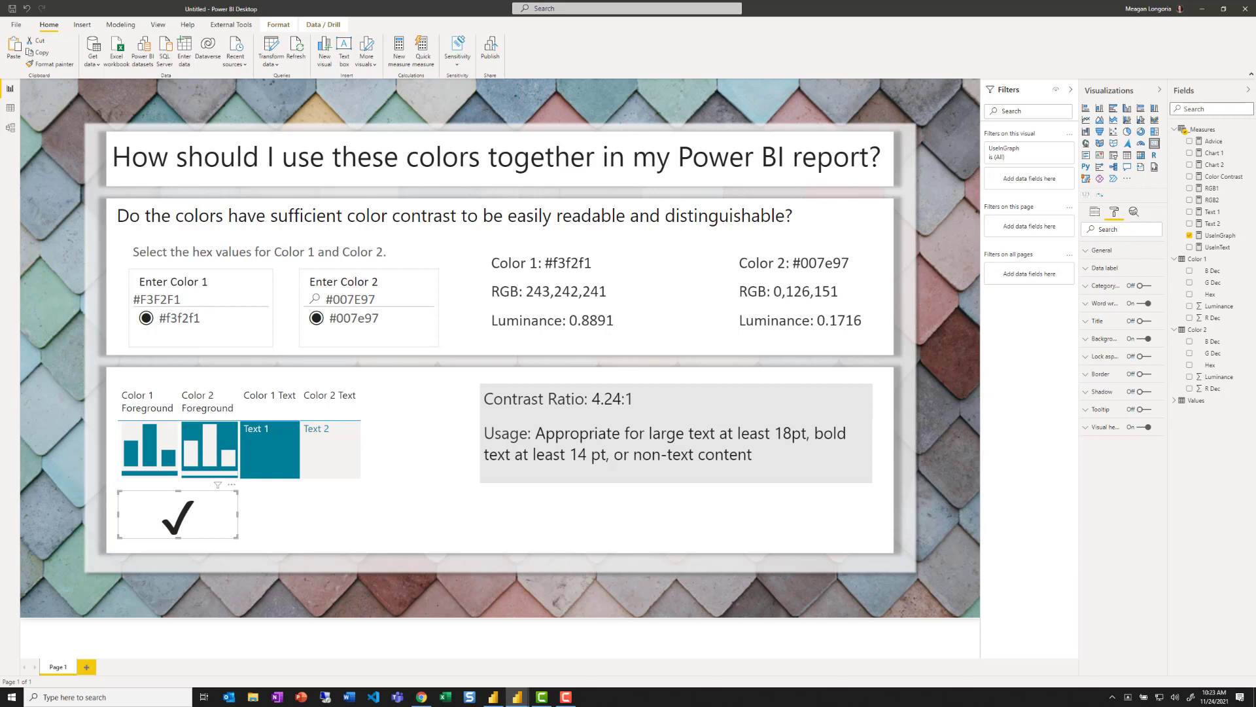
Set the UseInGraph card's data label color to conditional formatting by rules, based on the Color Contrast measure
click(1111, 268)
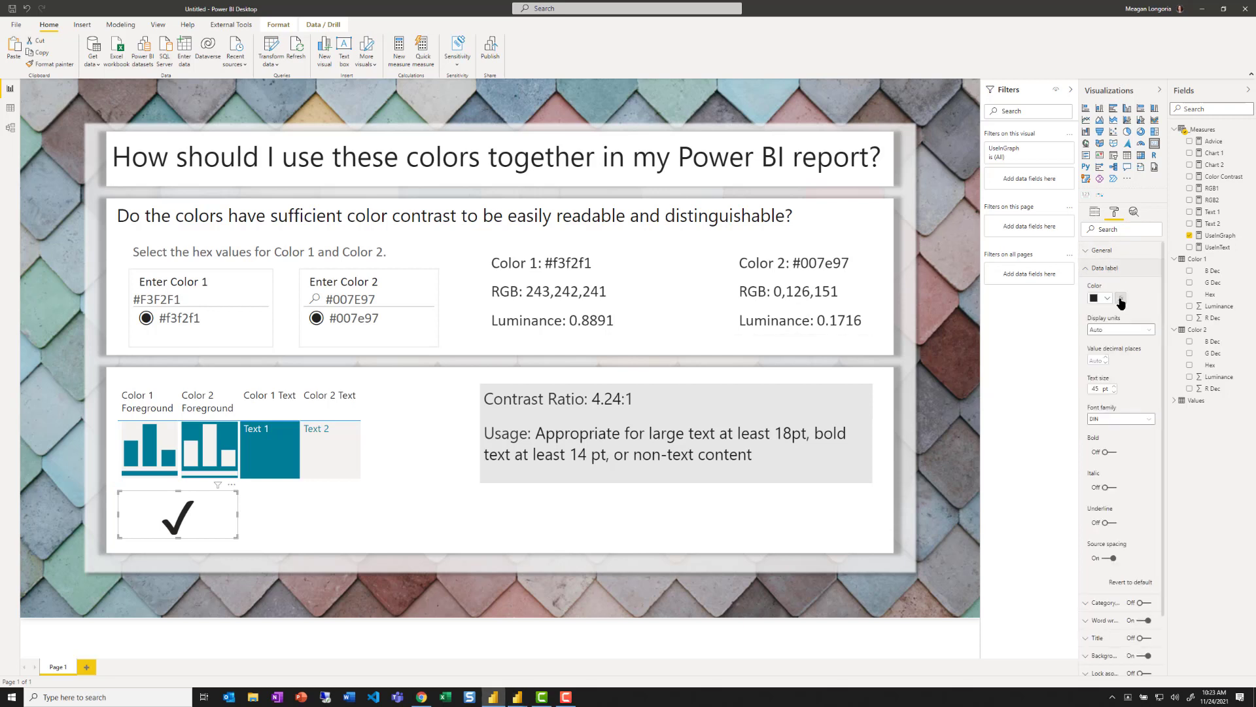
click(1120, 298)
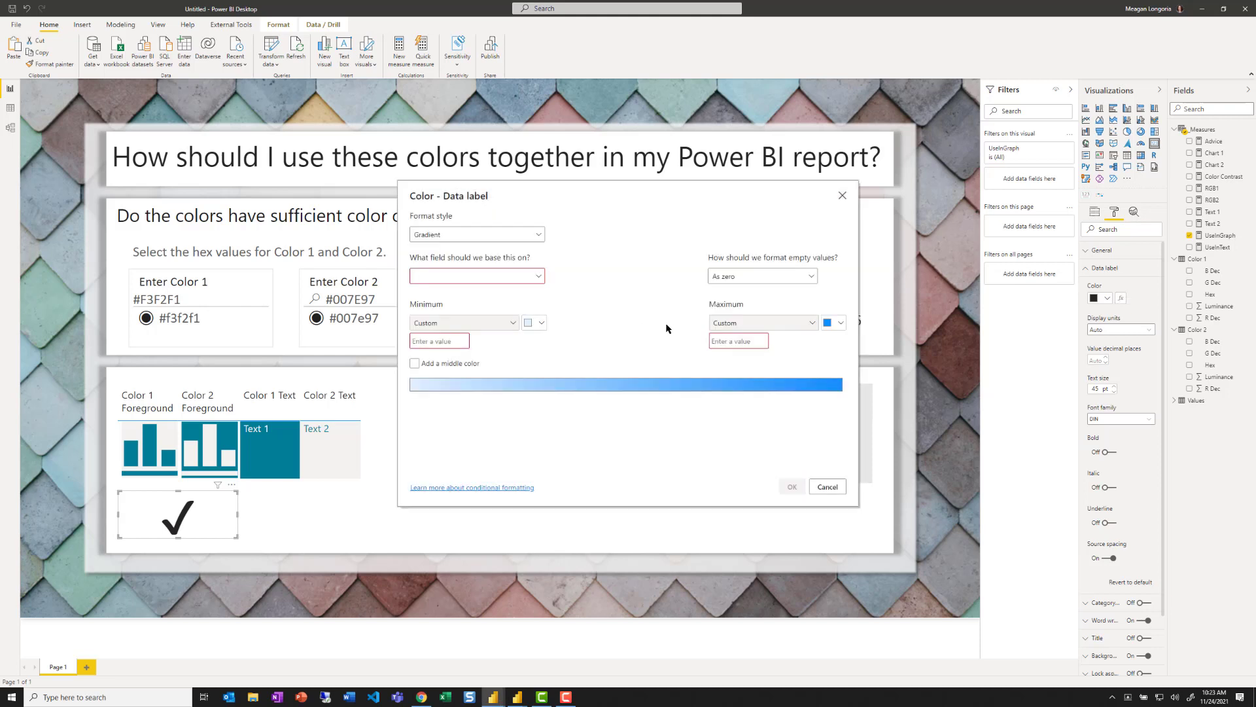
click(437, 236)
click(441, 264)
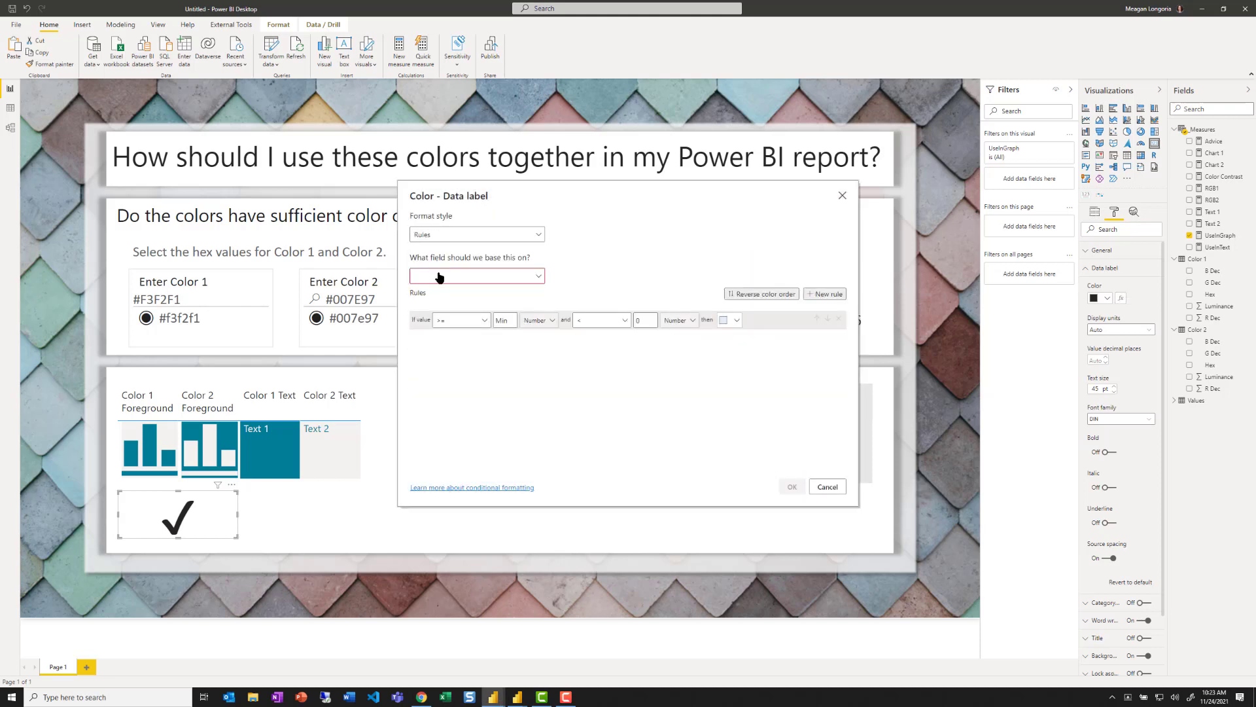
click(439, 277)
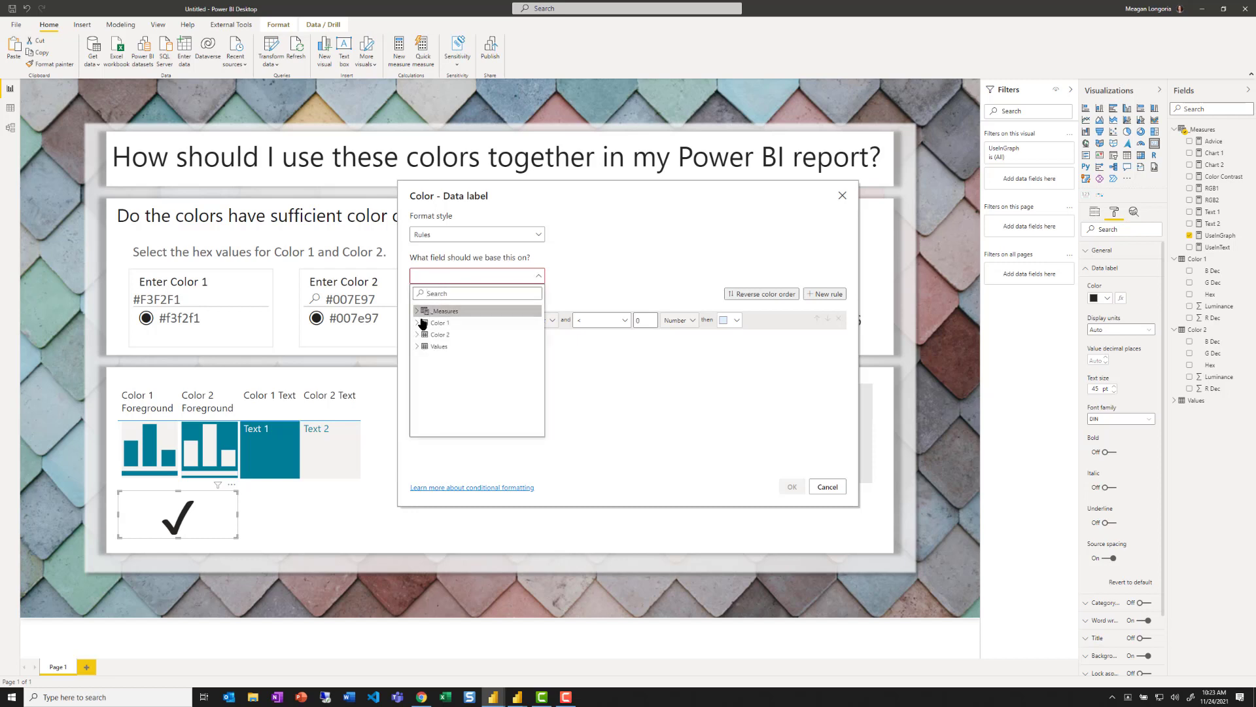
click(418, 312)
click(450, 359)
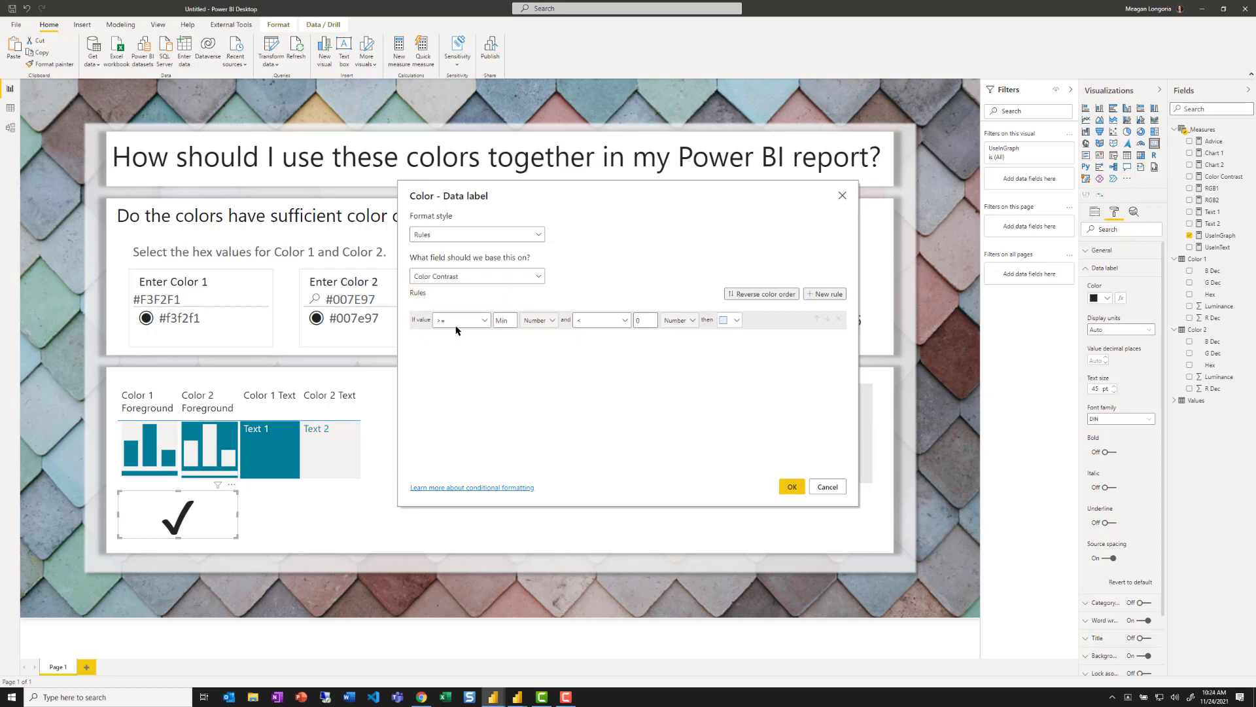
Define the first rule to color values from 0 to less than 3 dark red
click(462, 323)
click(452, 354)
text(0)
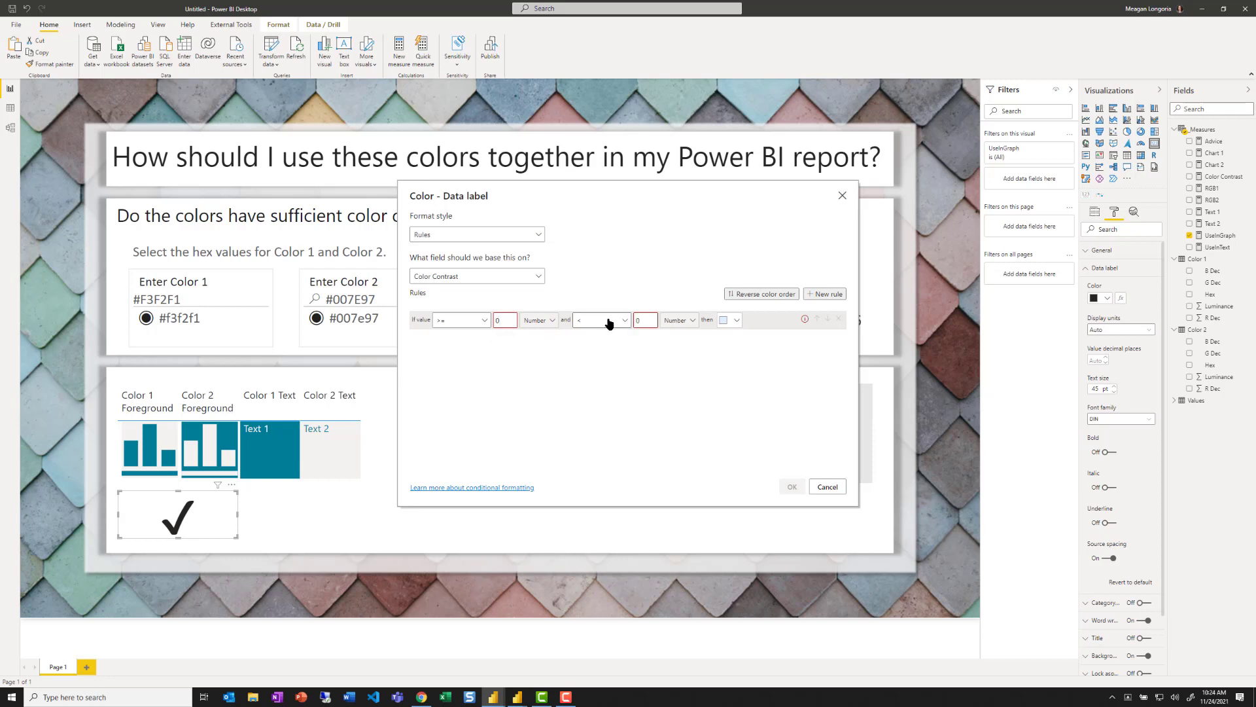
double_click(640, 321)
text(3)
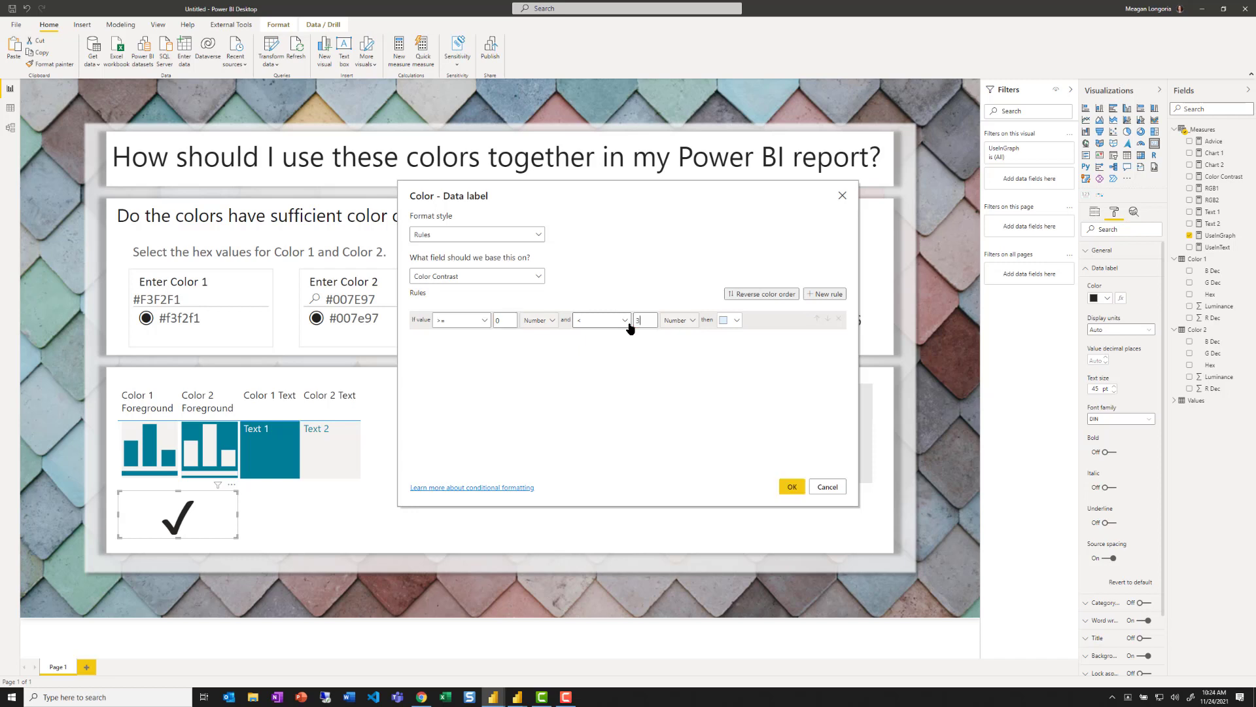
click(735, 321)
click(790, 402)
Add a second rule coloring values from 3 to less than 22 dark gray, and apply the conditional formatting
click(824, 294)
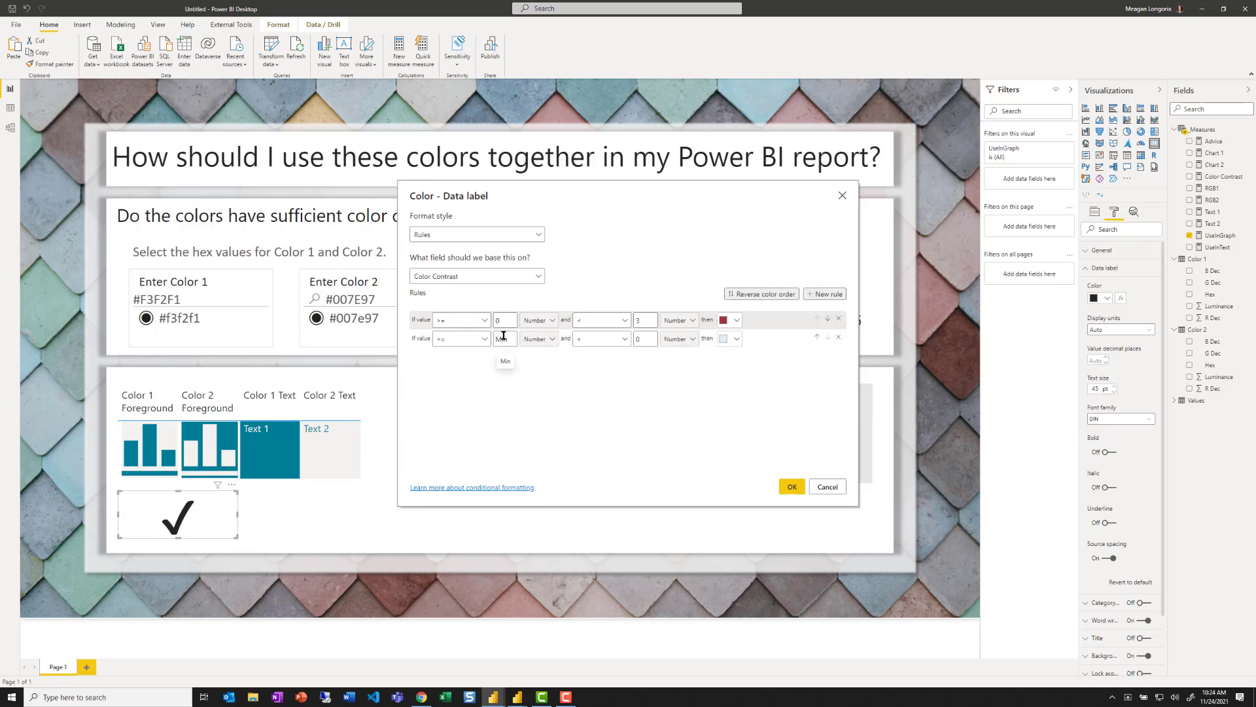
click(503, 338)
text(3)
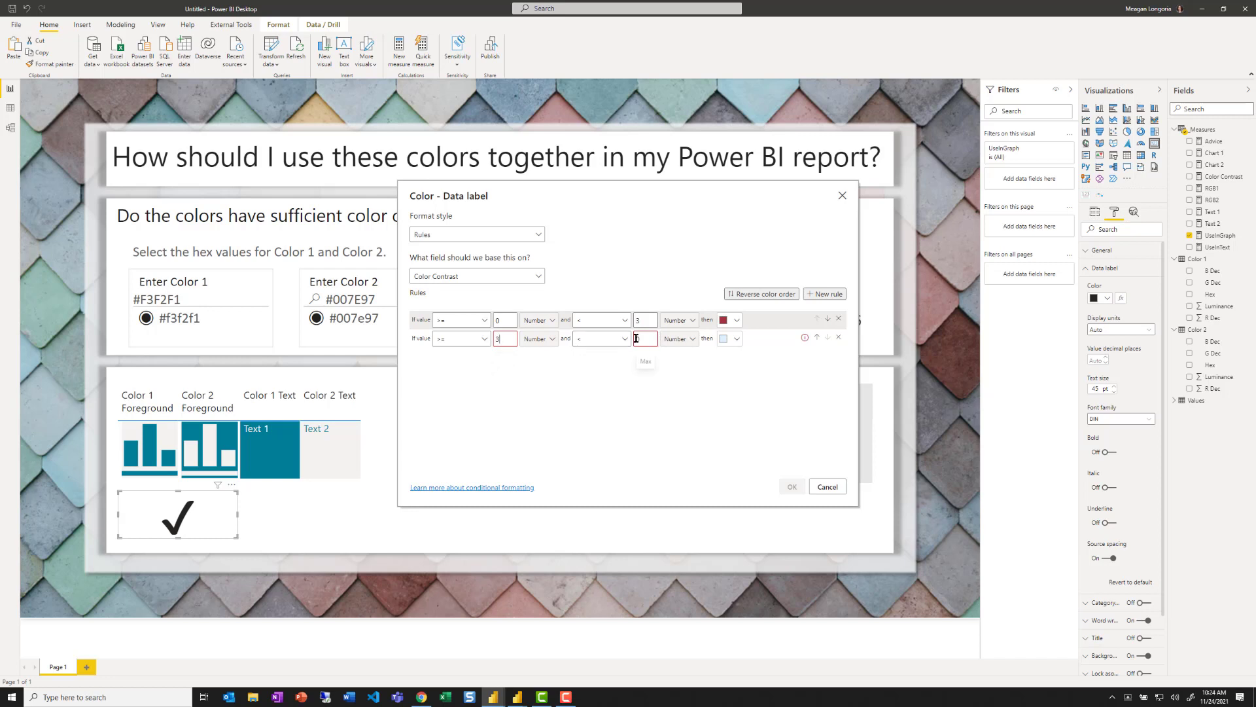
click(611, 339)
click(611, 343)
click(632, 342)
text(22)
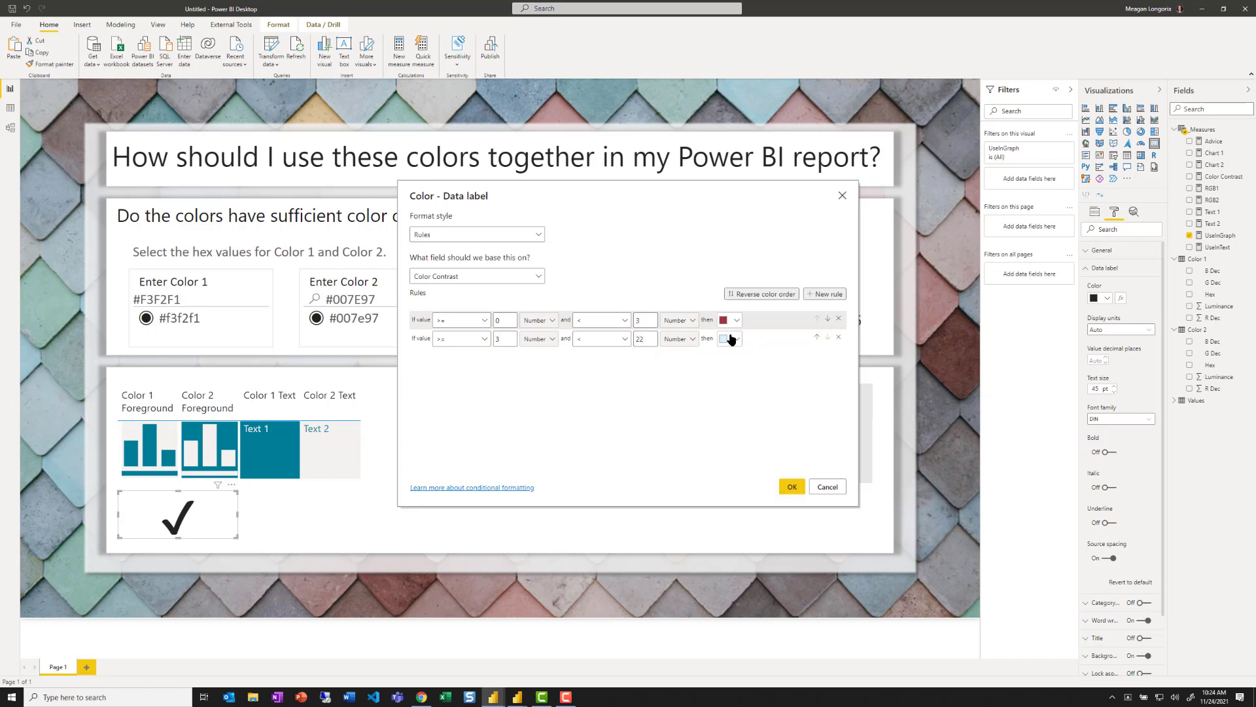
click(730, 339)
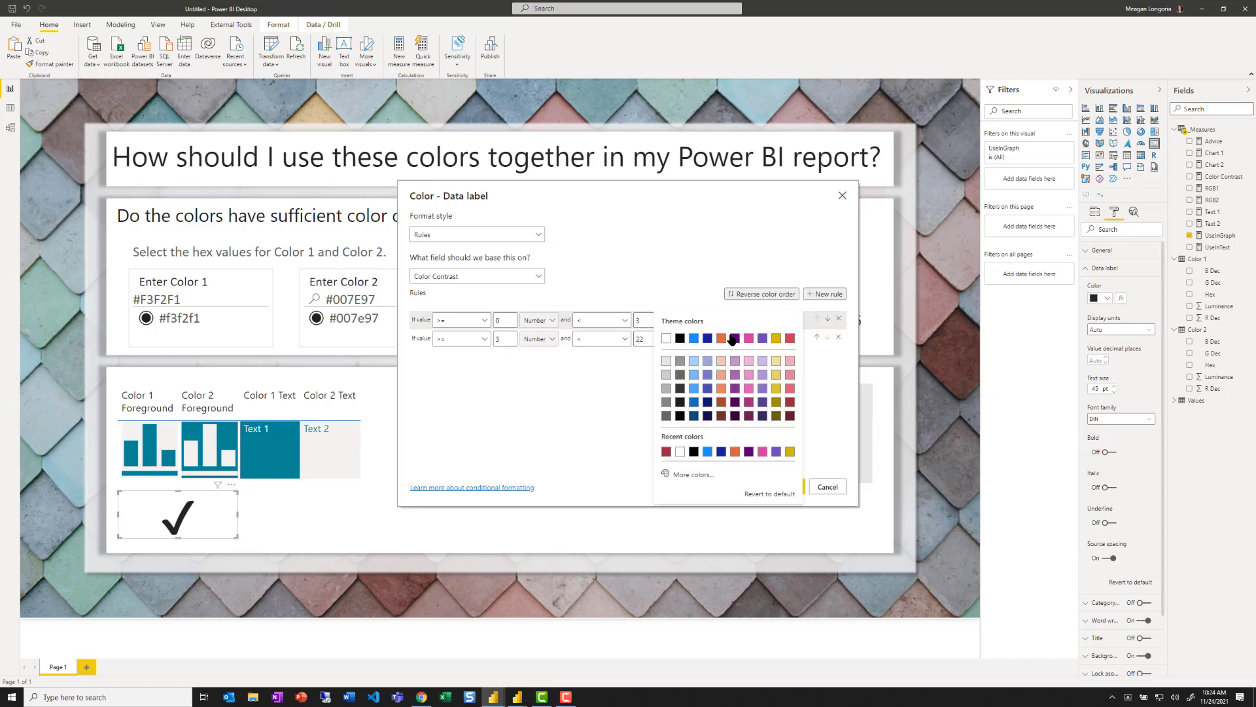
click(680, 378)
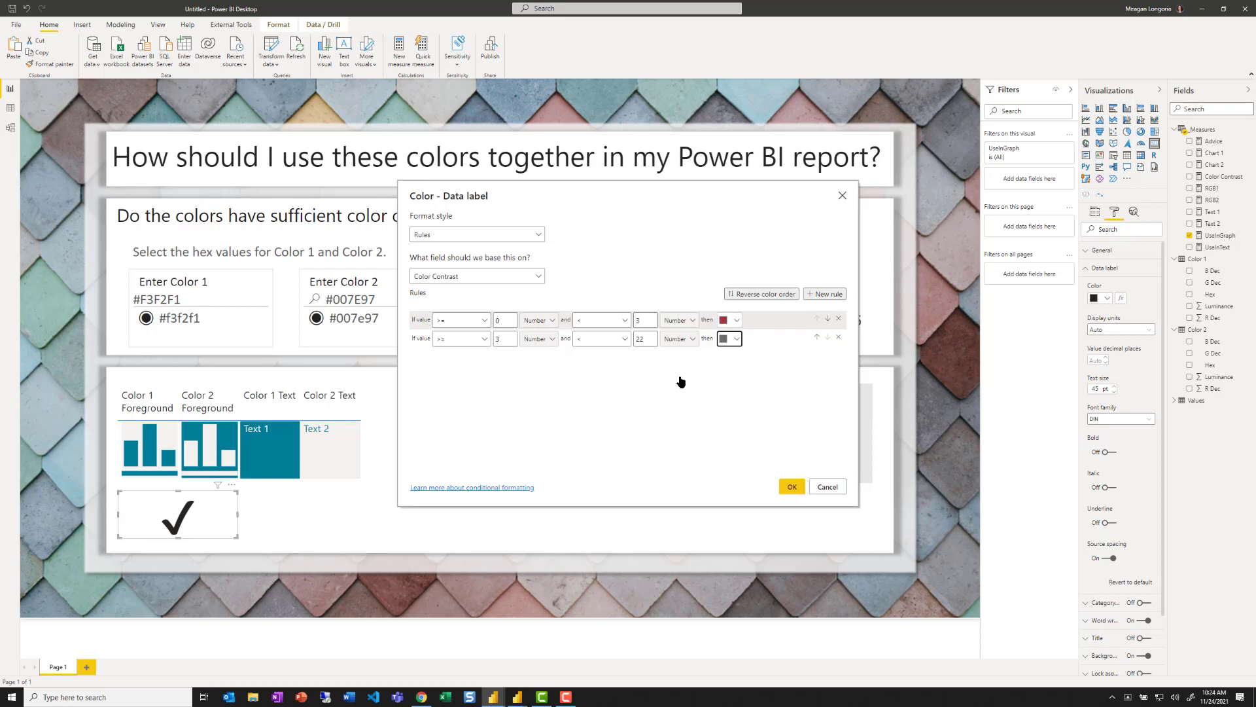
click(791, 487)
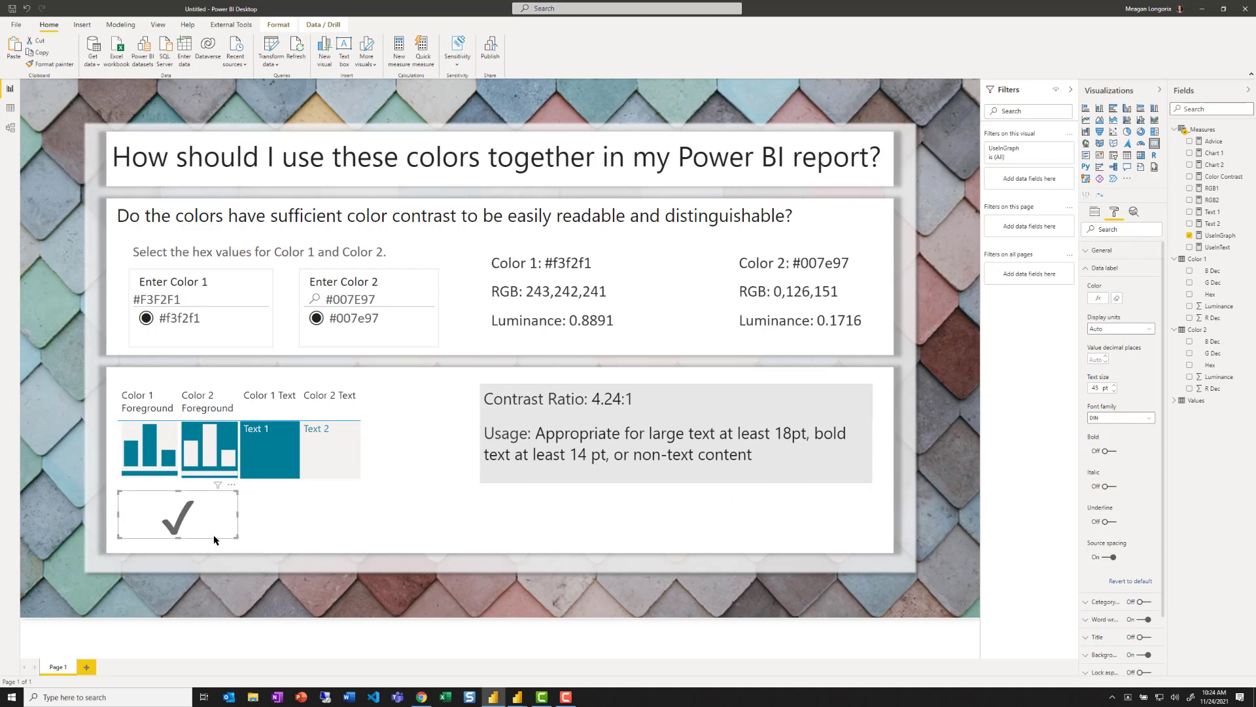
Duplicate the checkmark card, place the copy beneath the text preview columns, and replace its field with UseInText
key(ctrl+v)
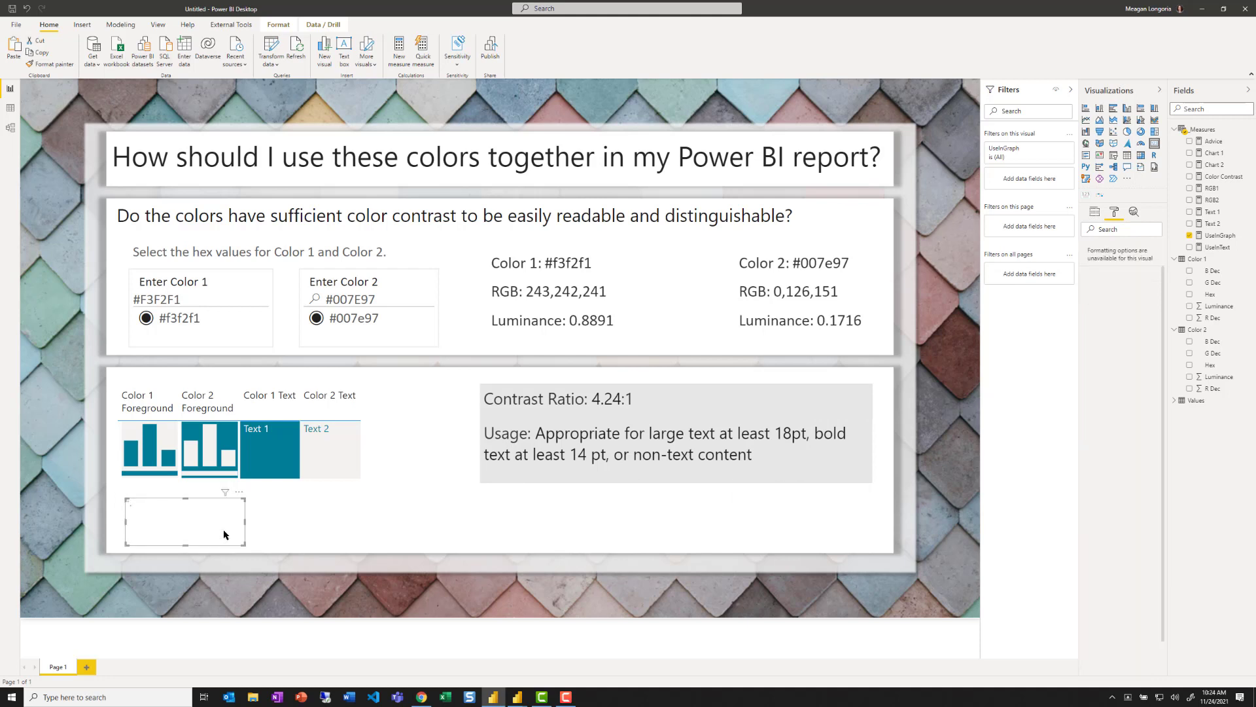
drag(223, 534, 325, 498)
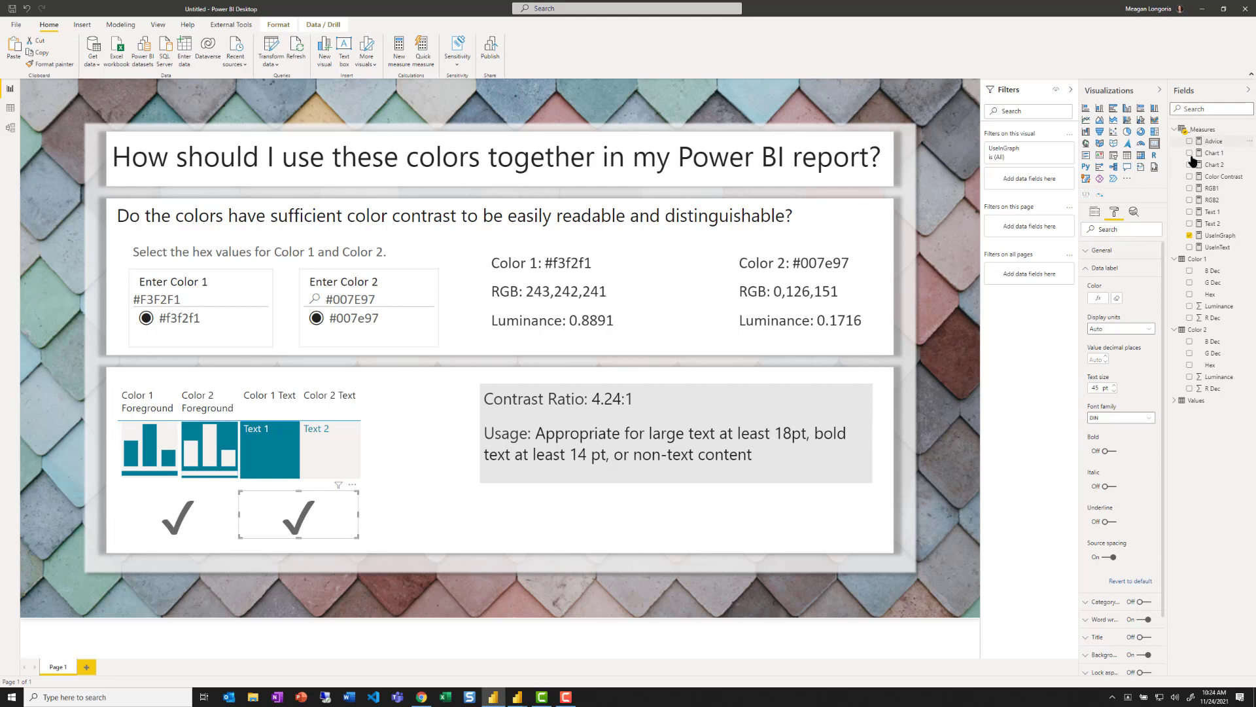
click(1094, 211)
drag(1217, 247, 1127, 243)
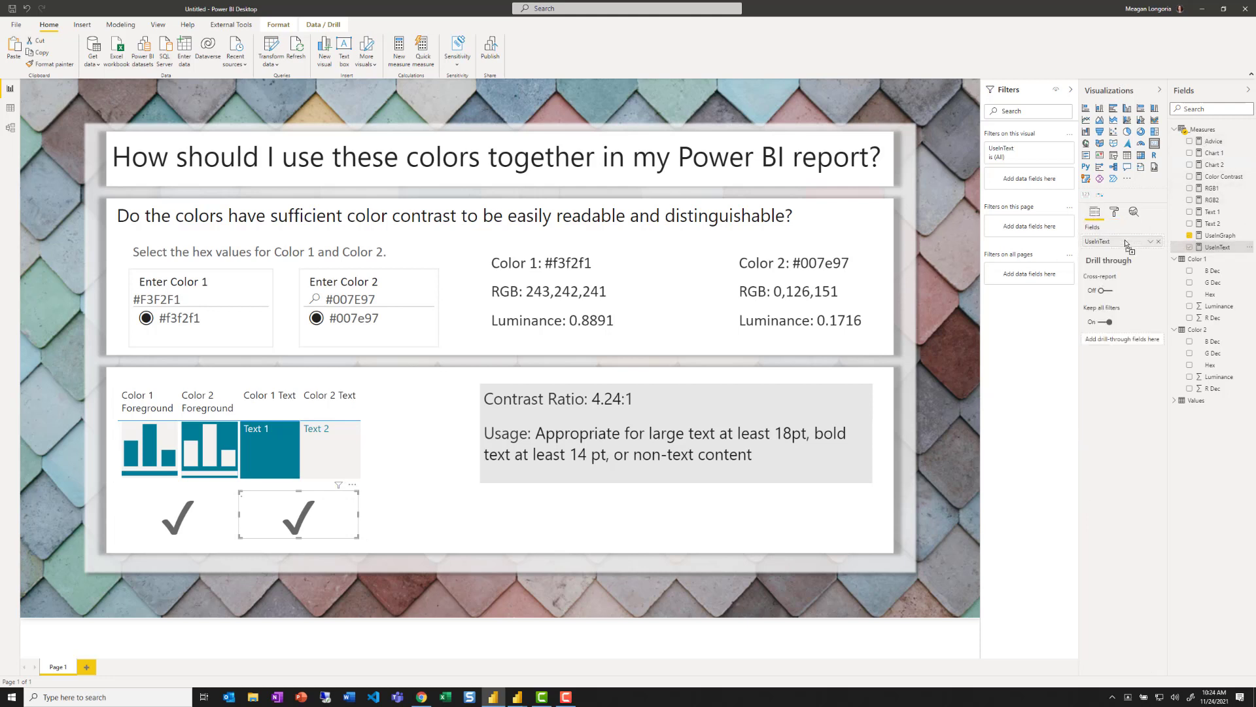
Edit the UseInText card's data label color rules, ending the first at 4.5 and adjusting the second rule's start with an upper limit of 22
click(1113, 213)
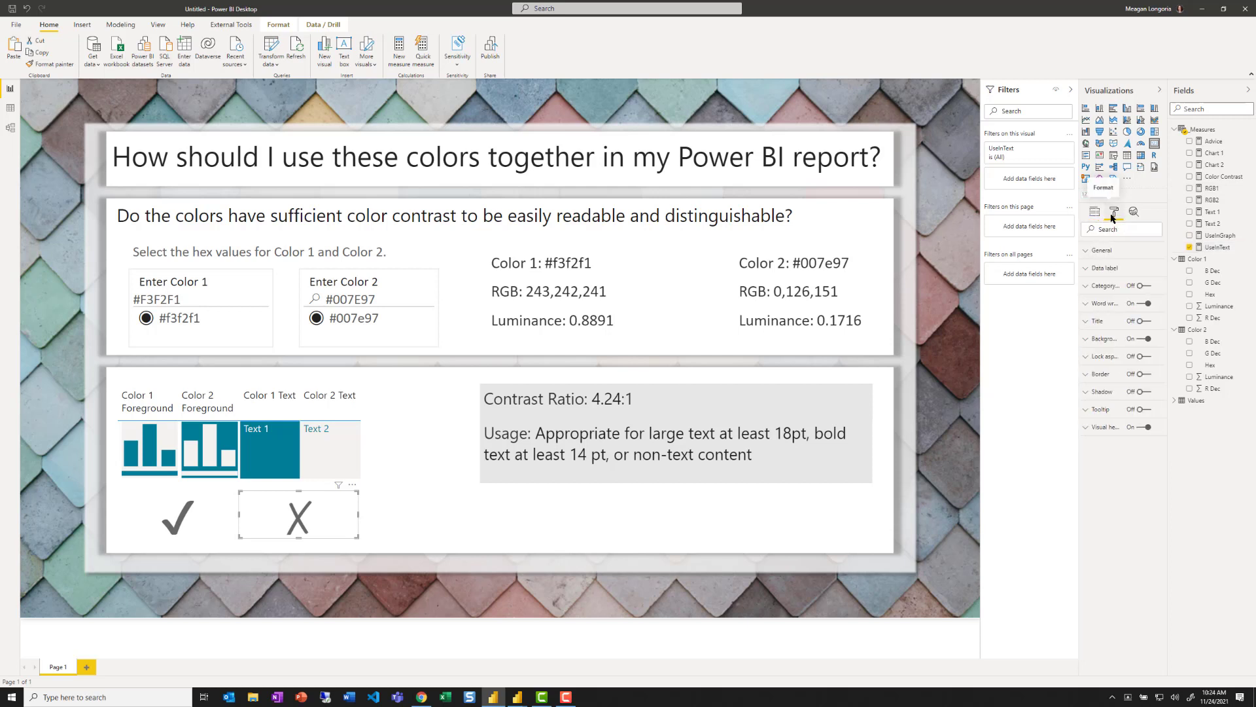
click(1113, 270)
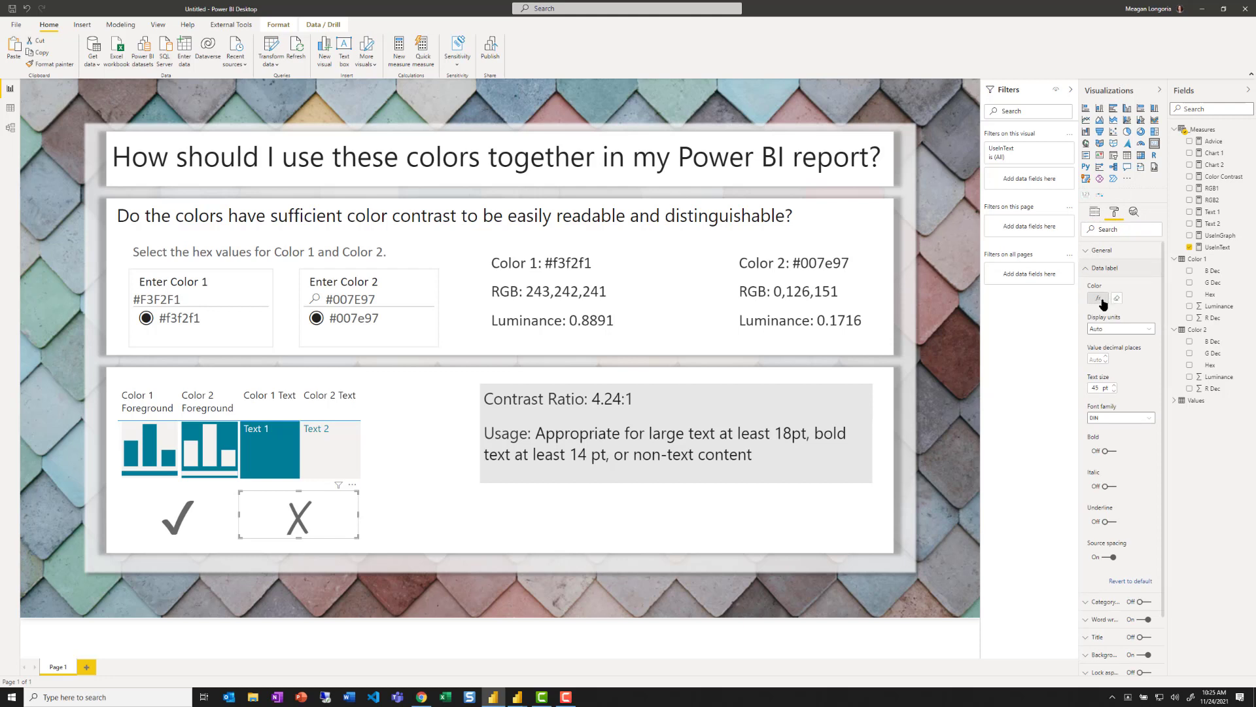
click(1101, 300)
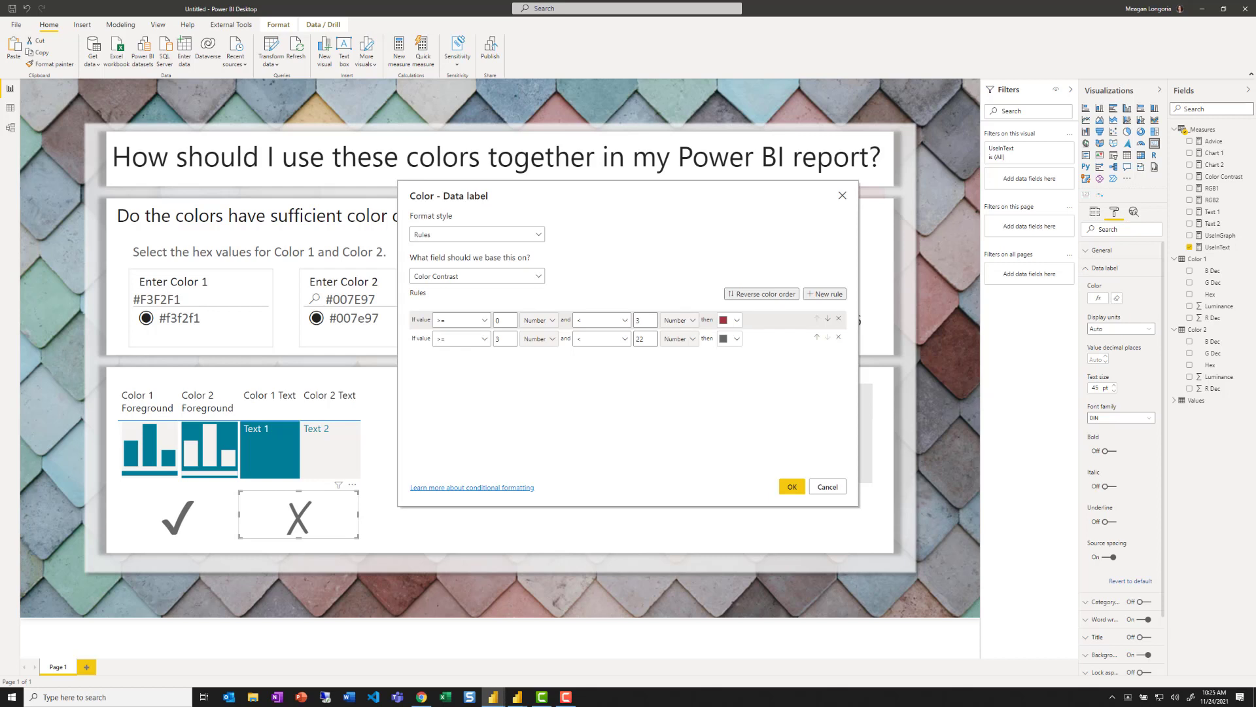
key(alt+Tab)
click(643, 318)
key(BackSpace)
text(4.5)
click(645, 338)
text(22)
drag(504, 339, 487, 344)
click(791, 487)
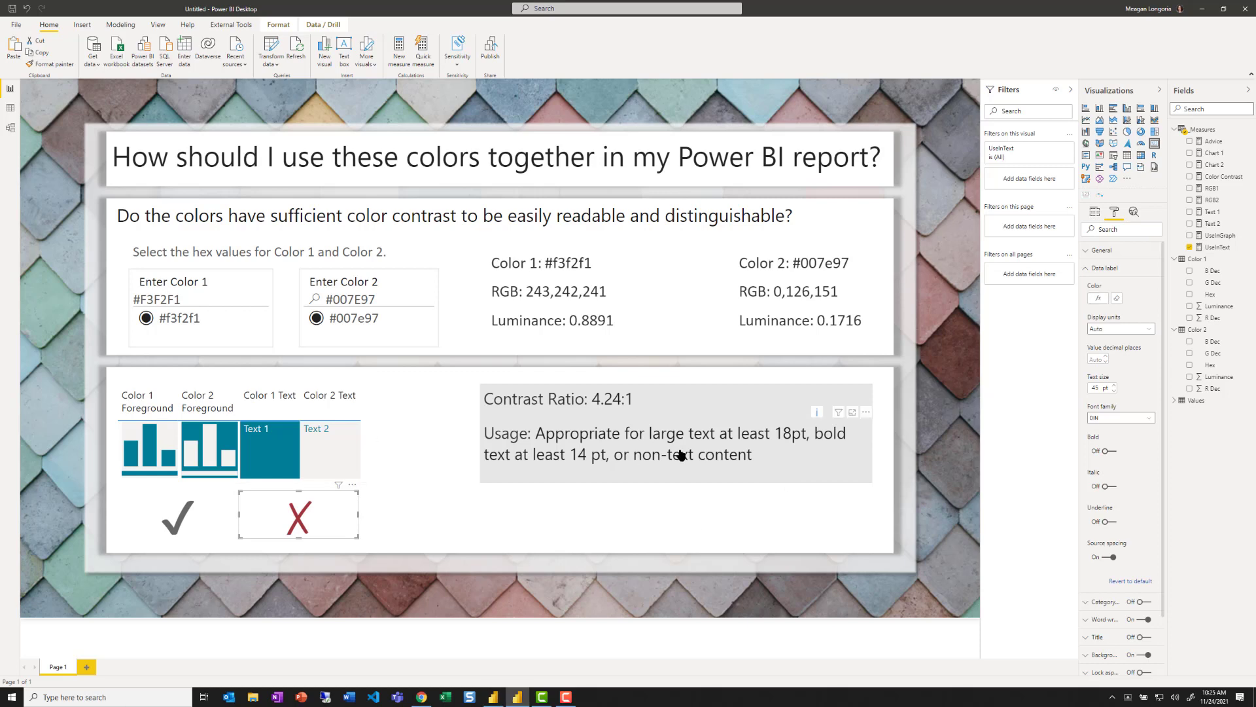
Switch to the finished Color Contrast report file, maximize its window, and clear the visual selection
click(435, 524)
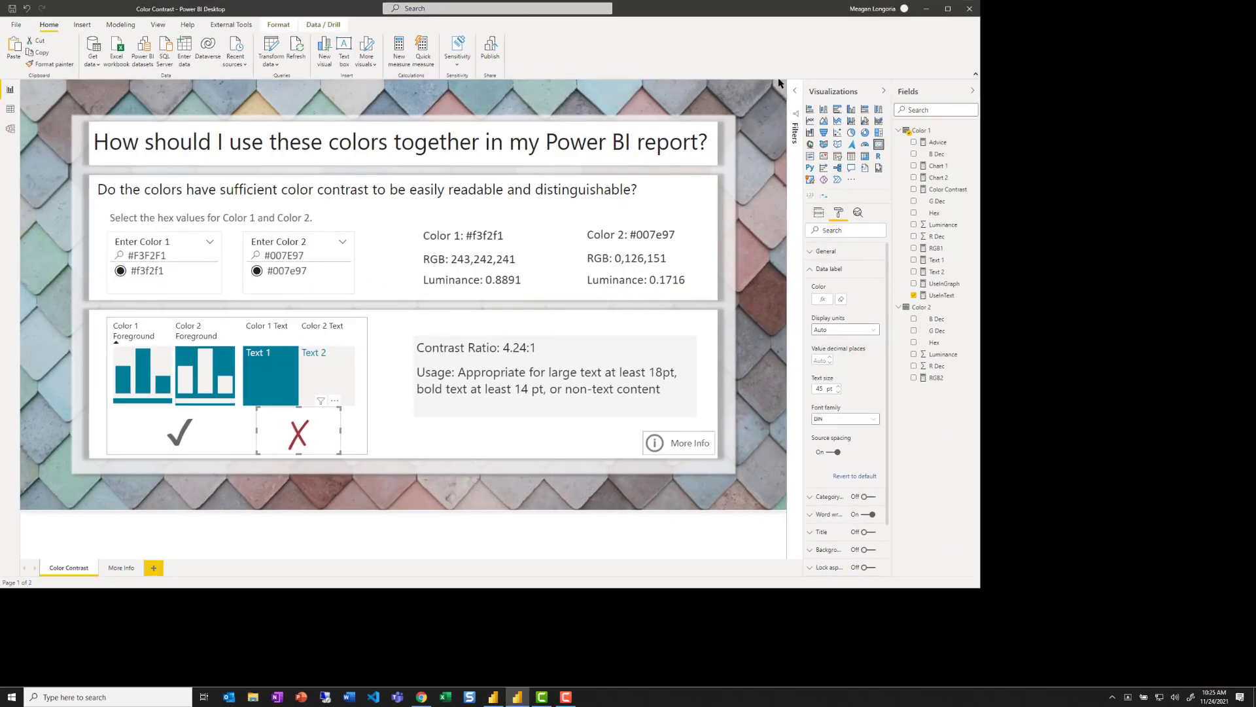
key(super+Up)
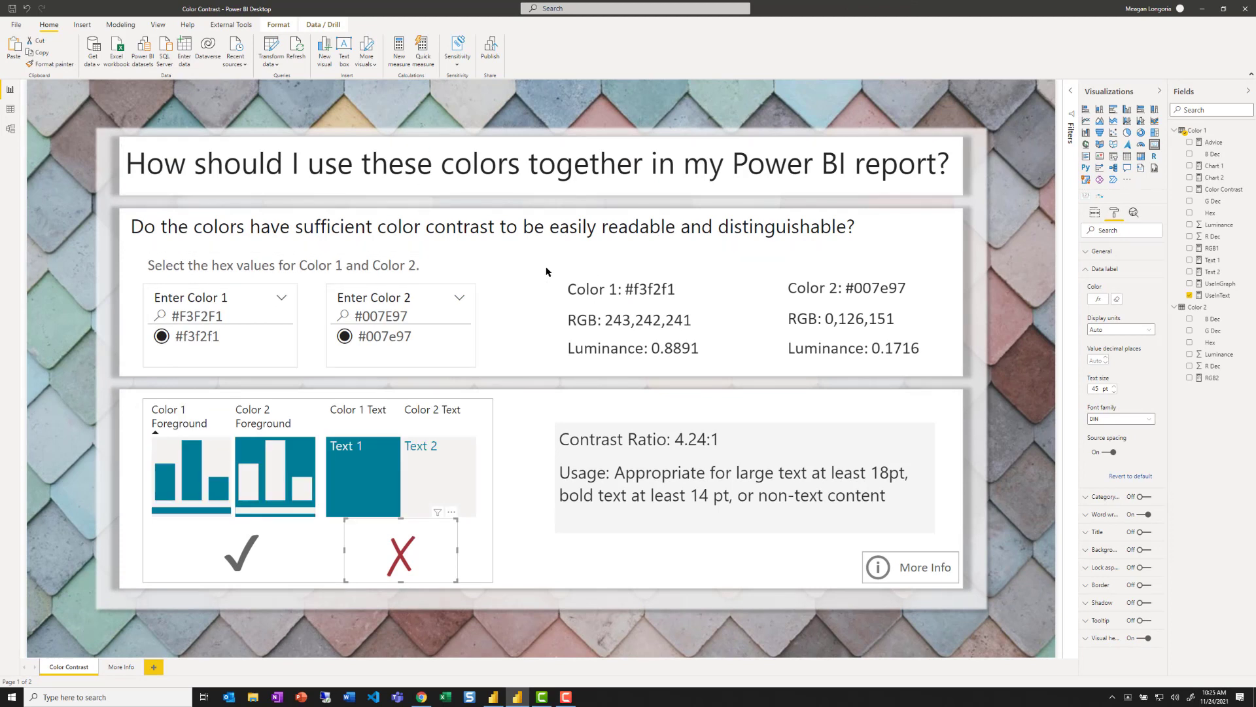
click(504, 270)
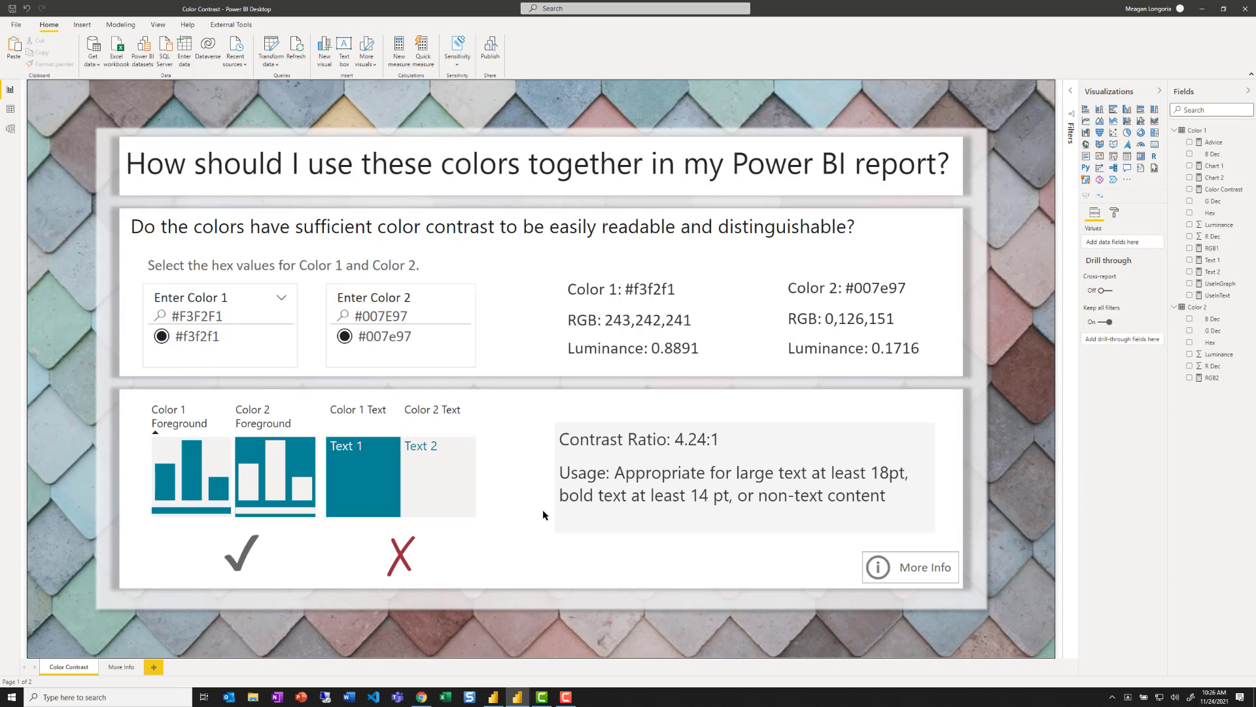
Review the alt text of the title text box and of the Color 1 hex and RGB cards
click(864, 163)
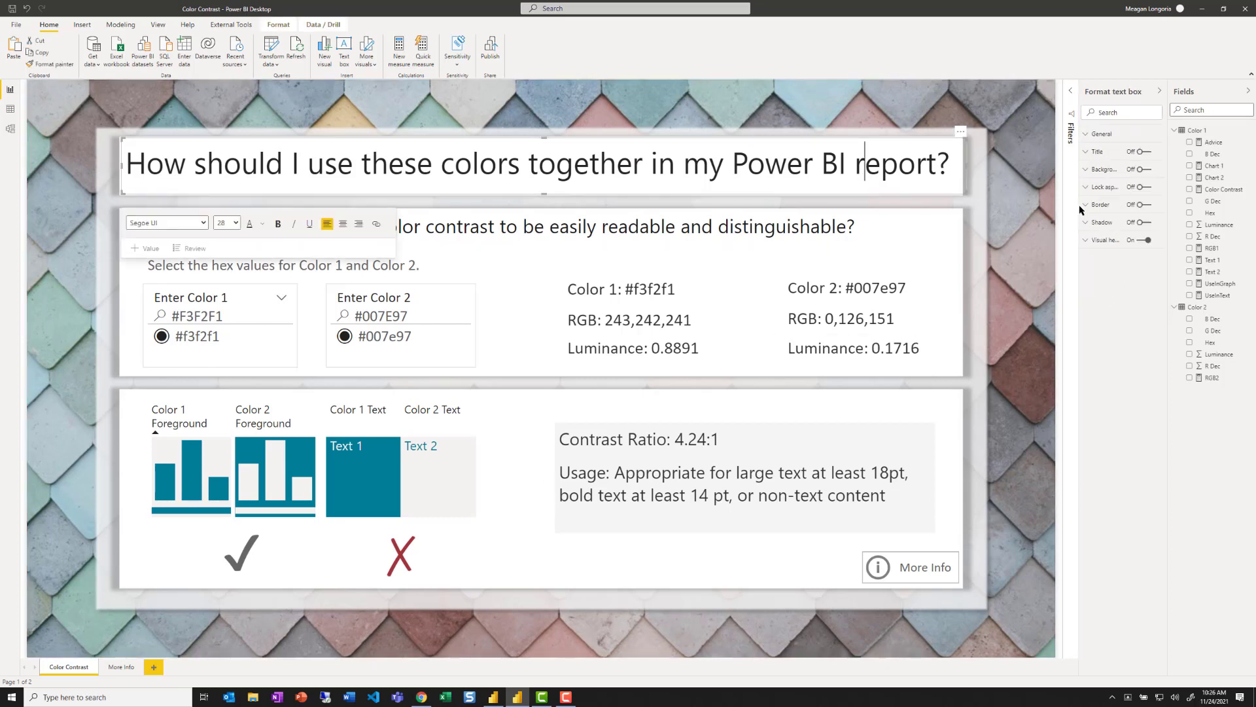
click(1090, 133)
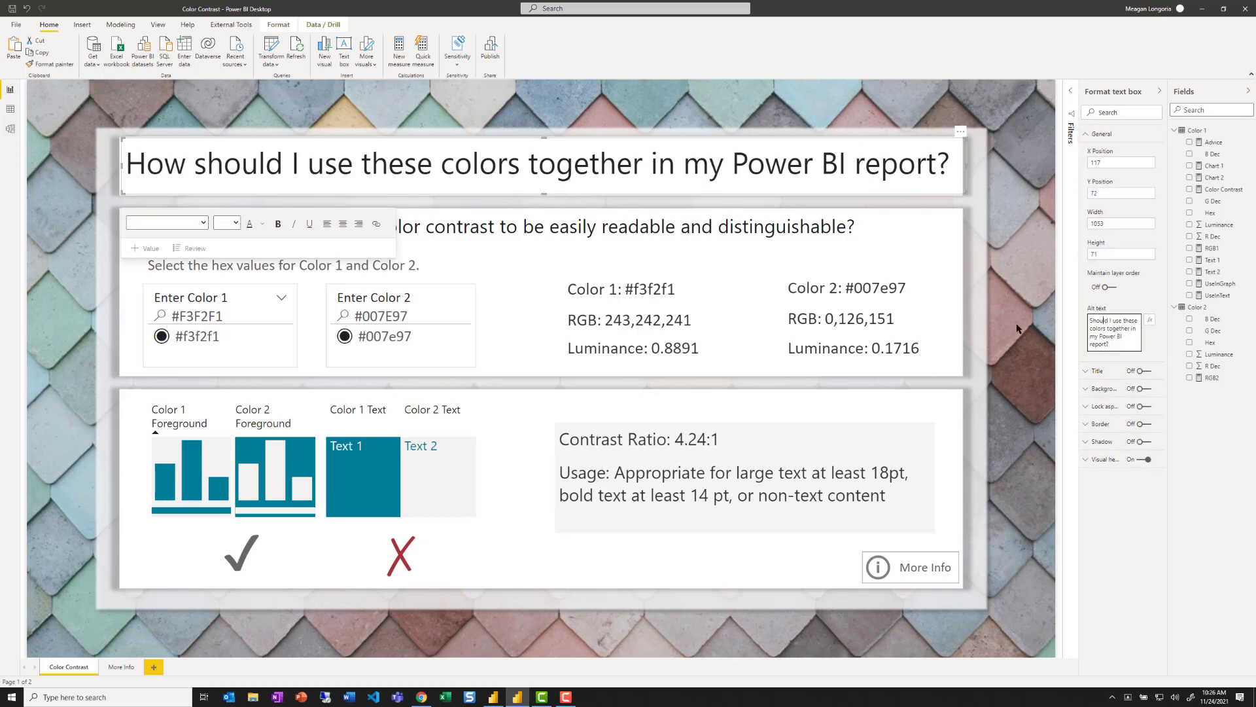
click(605, 293)
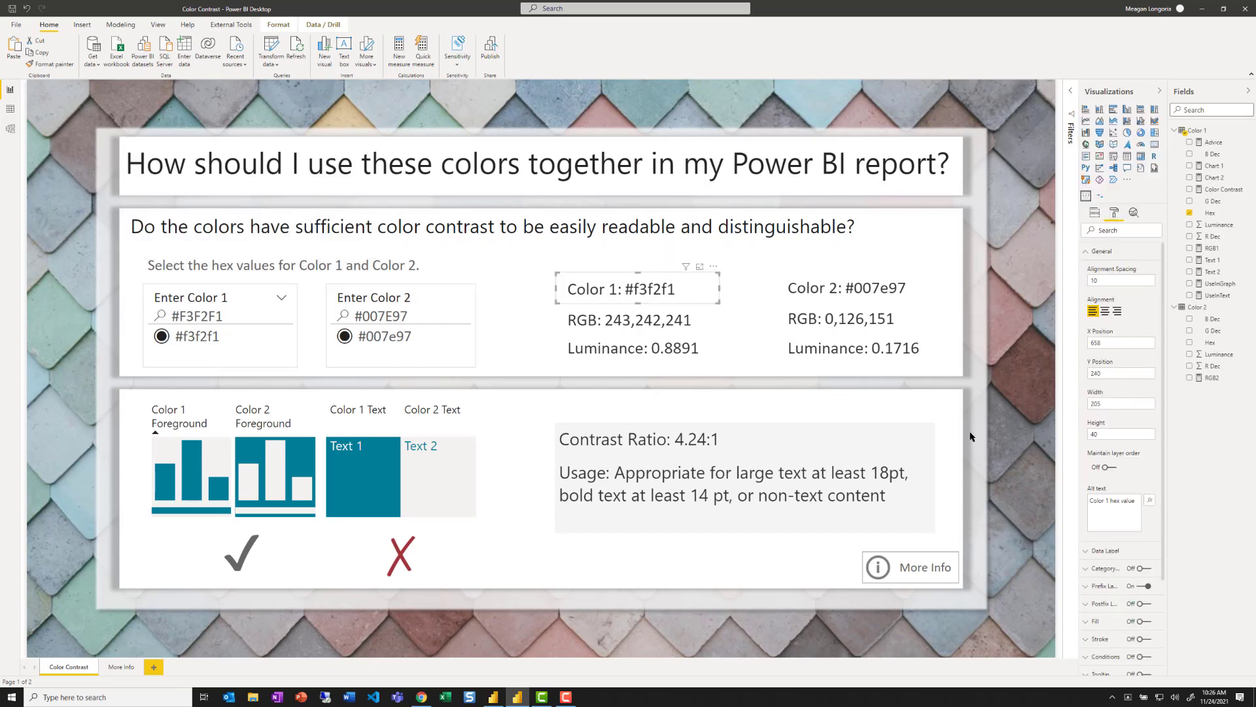
click(626, 323)
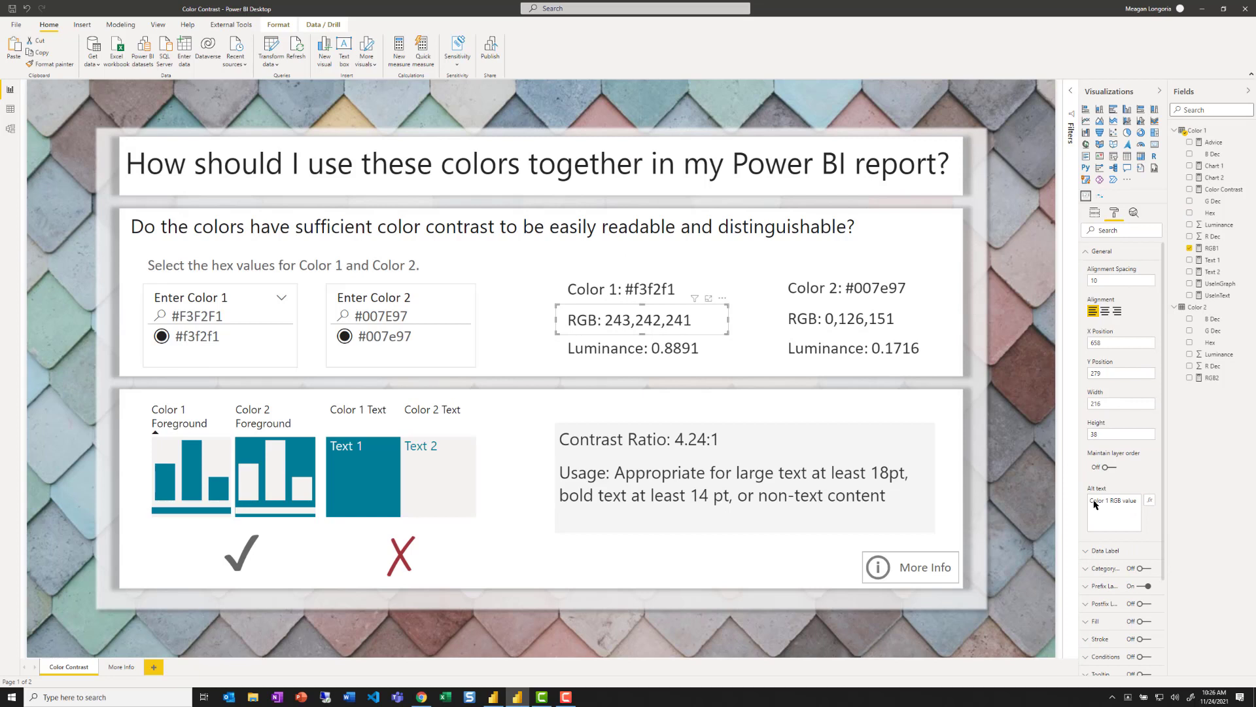
click(609, 360)
click(473, 362)
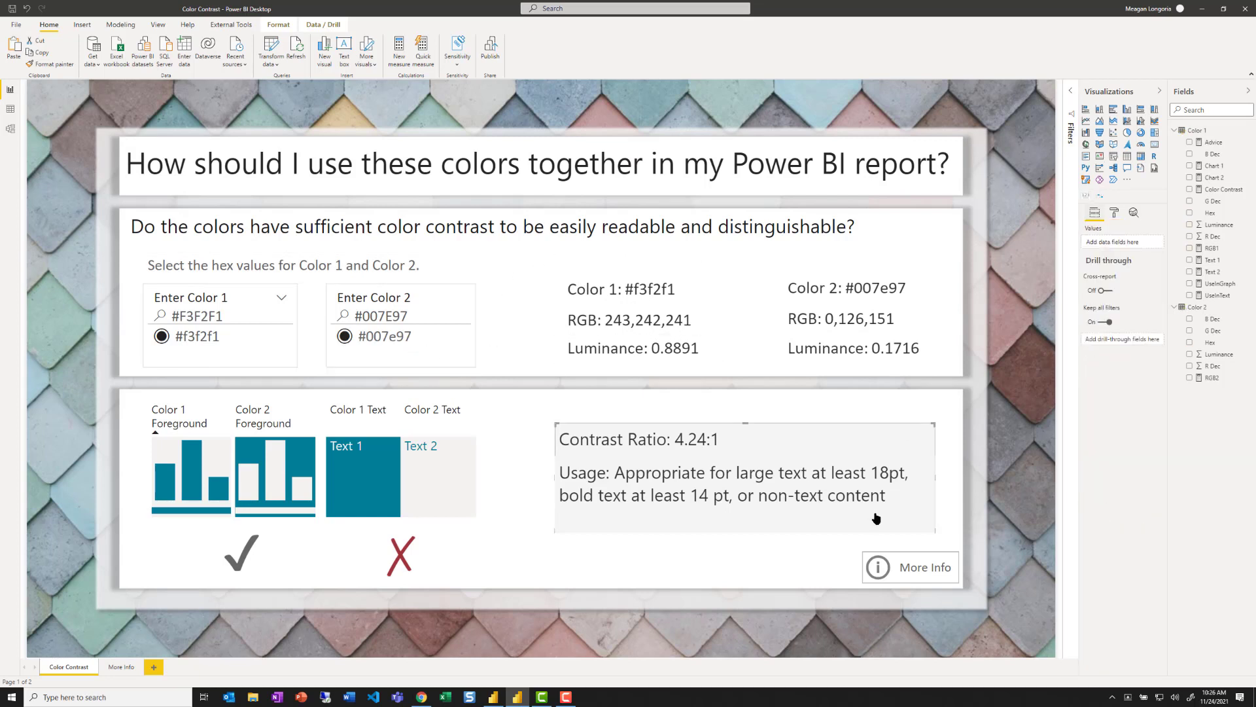
Follow the More Info button to view the resources page, and return to the Color Contrast page
click(909, 568)
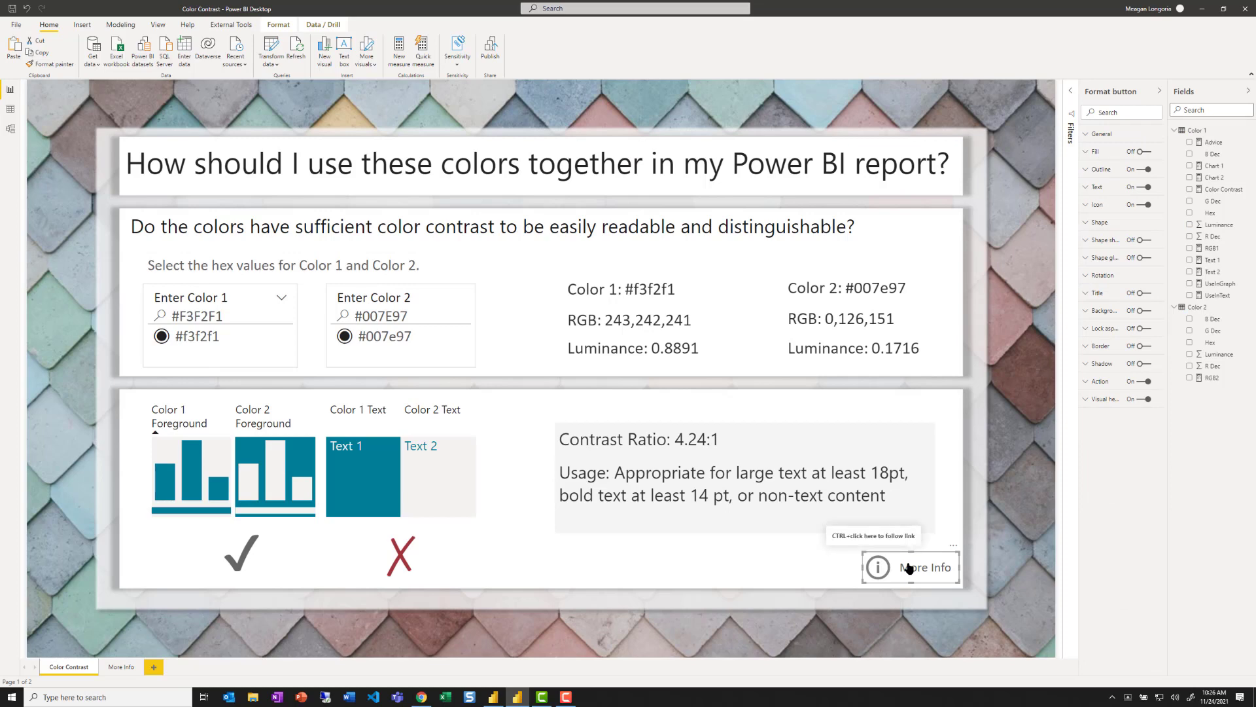
ctrl+click(909, 568)
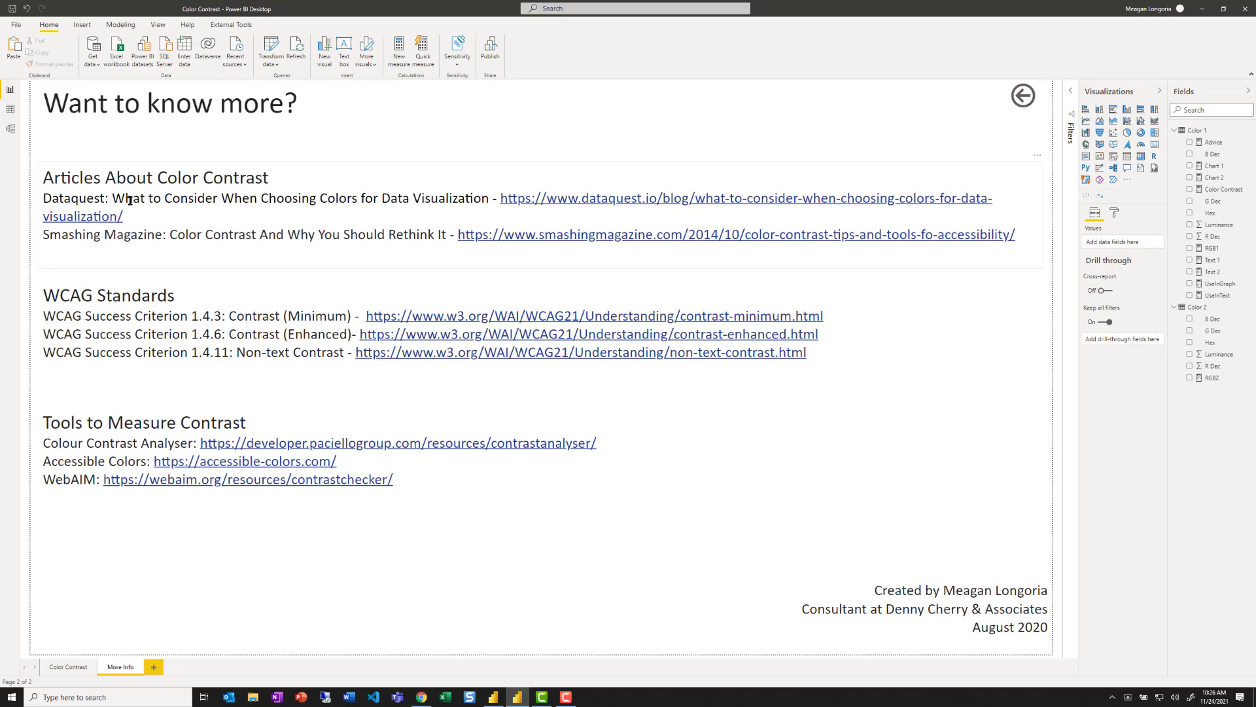
click(63, 667)
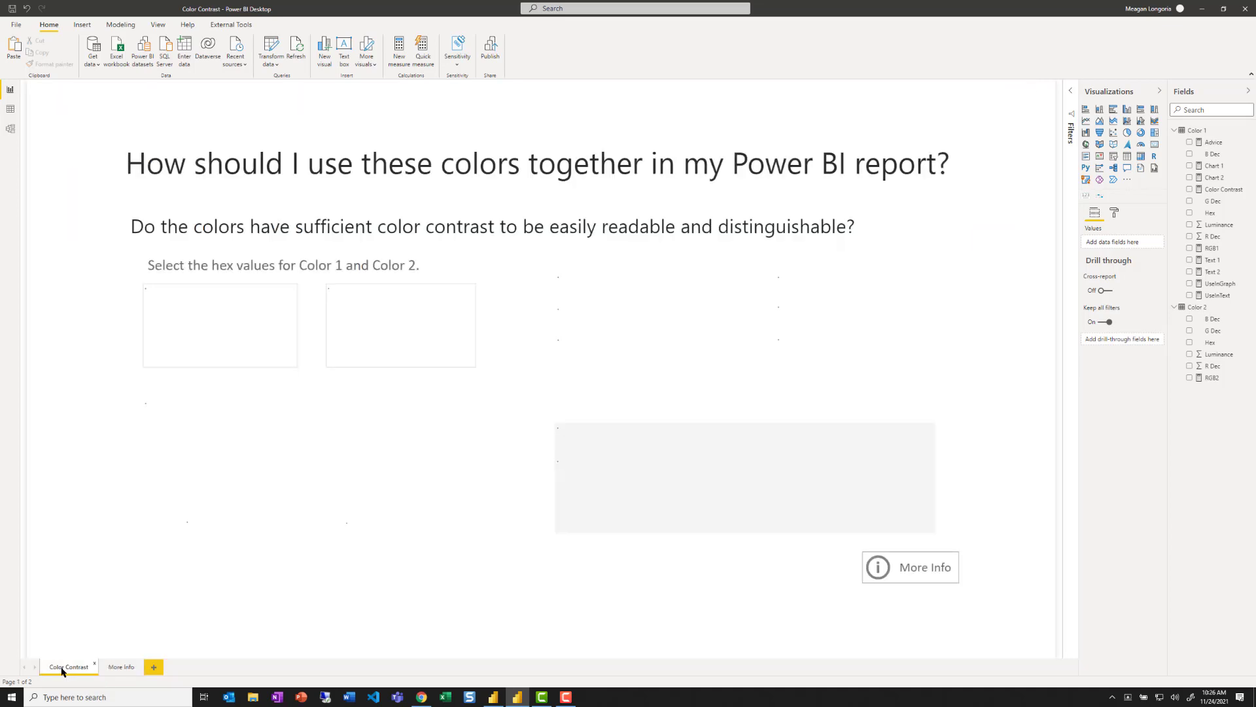